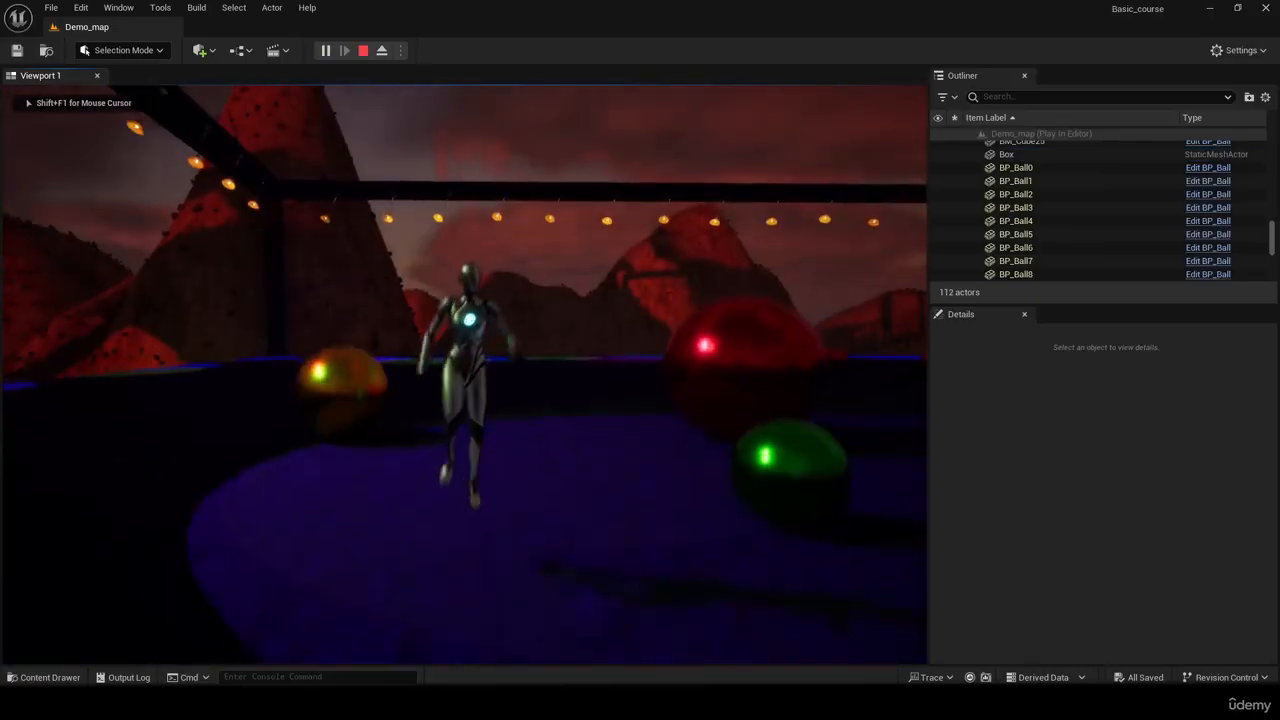
# Play-test the level by jumping and running the character around the arena among the balls, and end the play session.
pyautogui.press('space')
pyautogui.press('w')
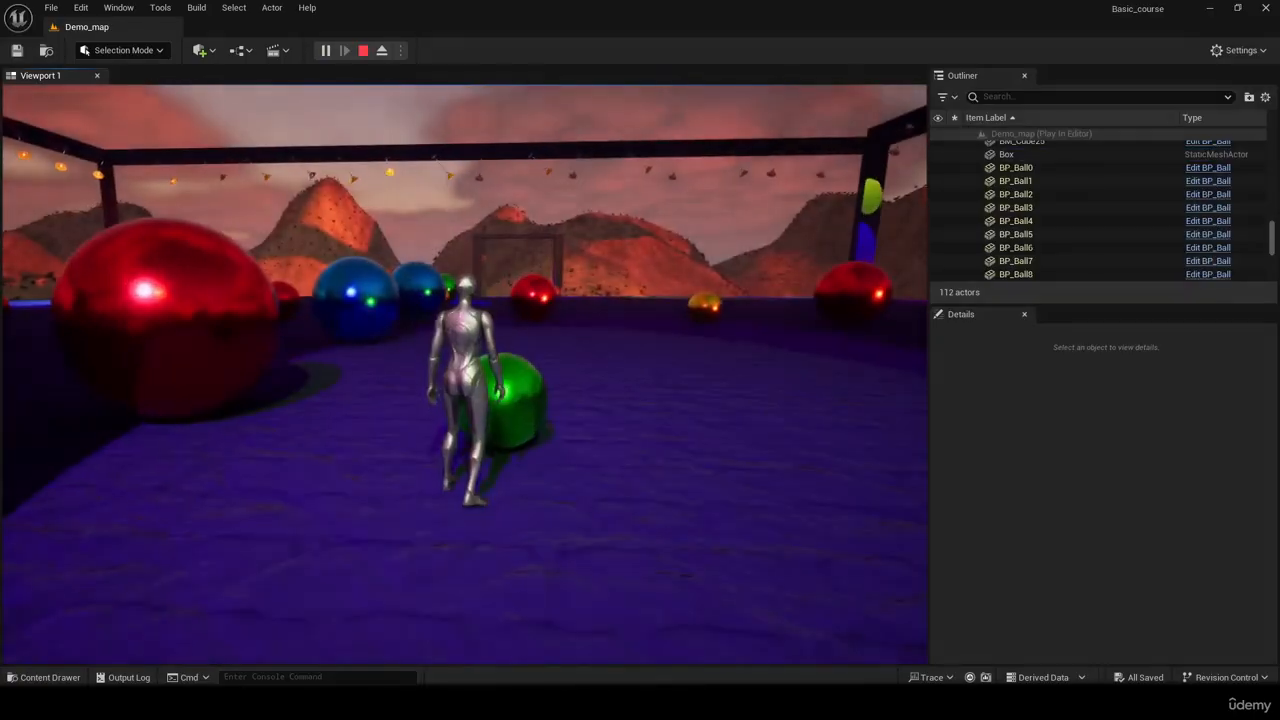
pyautogui.press('d')
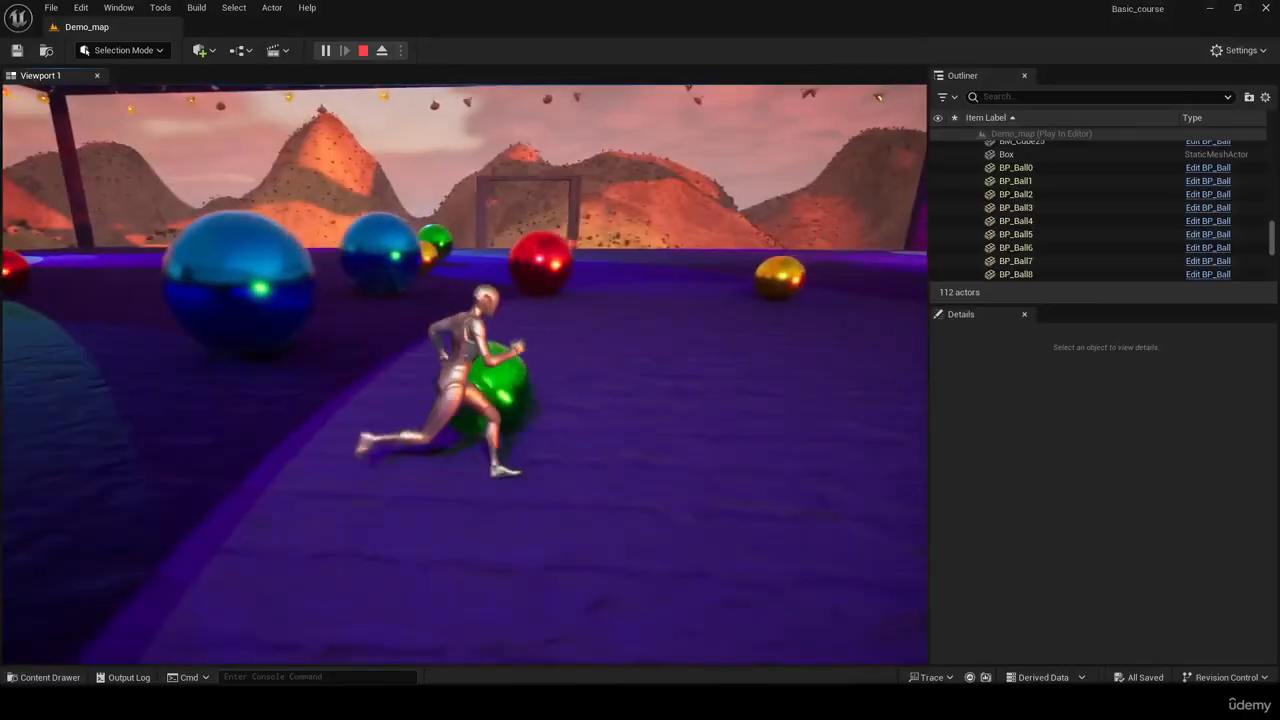
pyautogui.press('d')
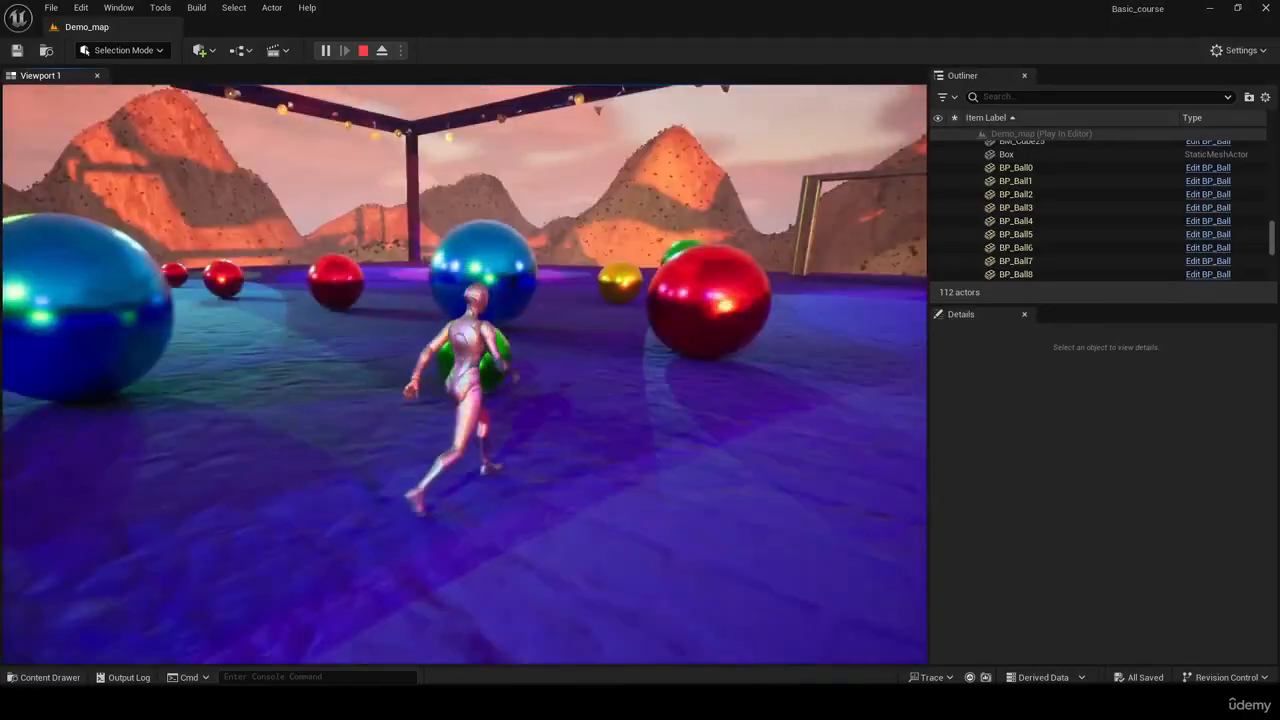
pyautogui.press('d')
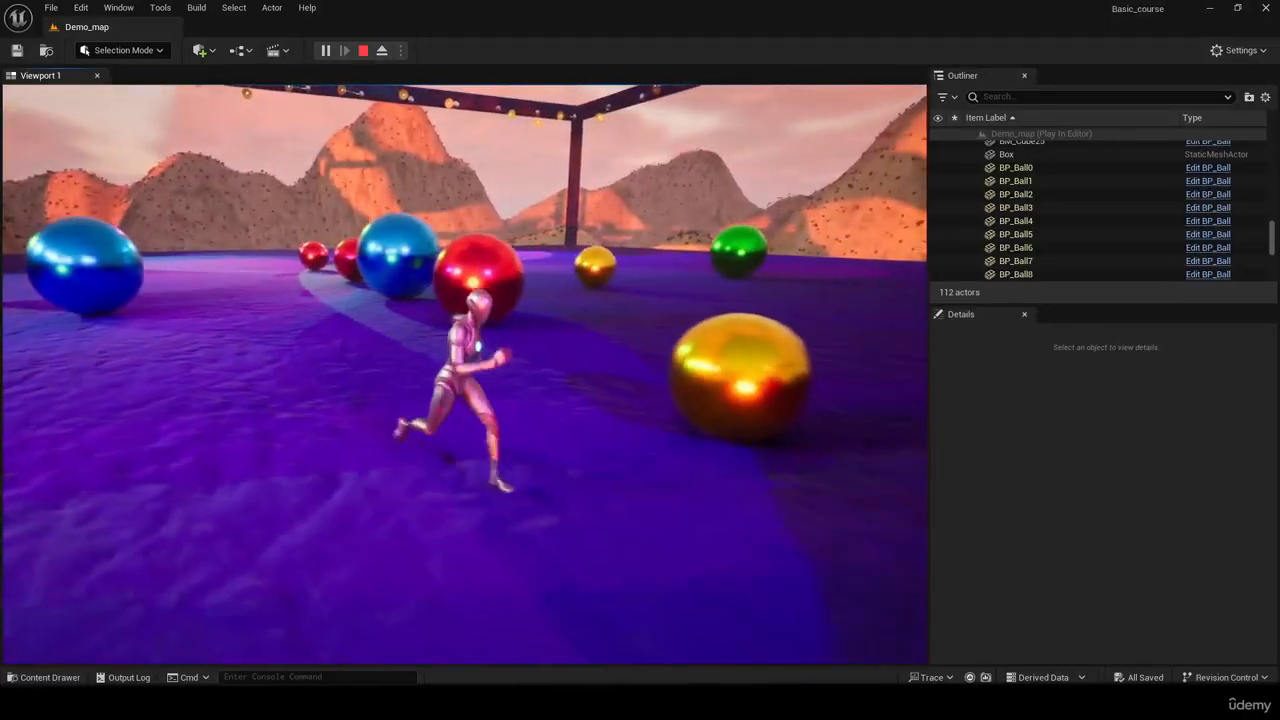
pyautogui.press('a')
pyautogui.press('w')
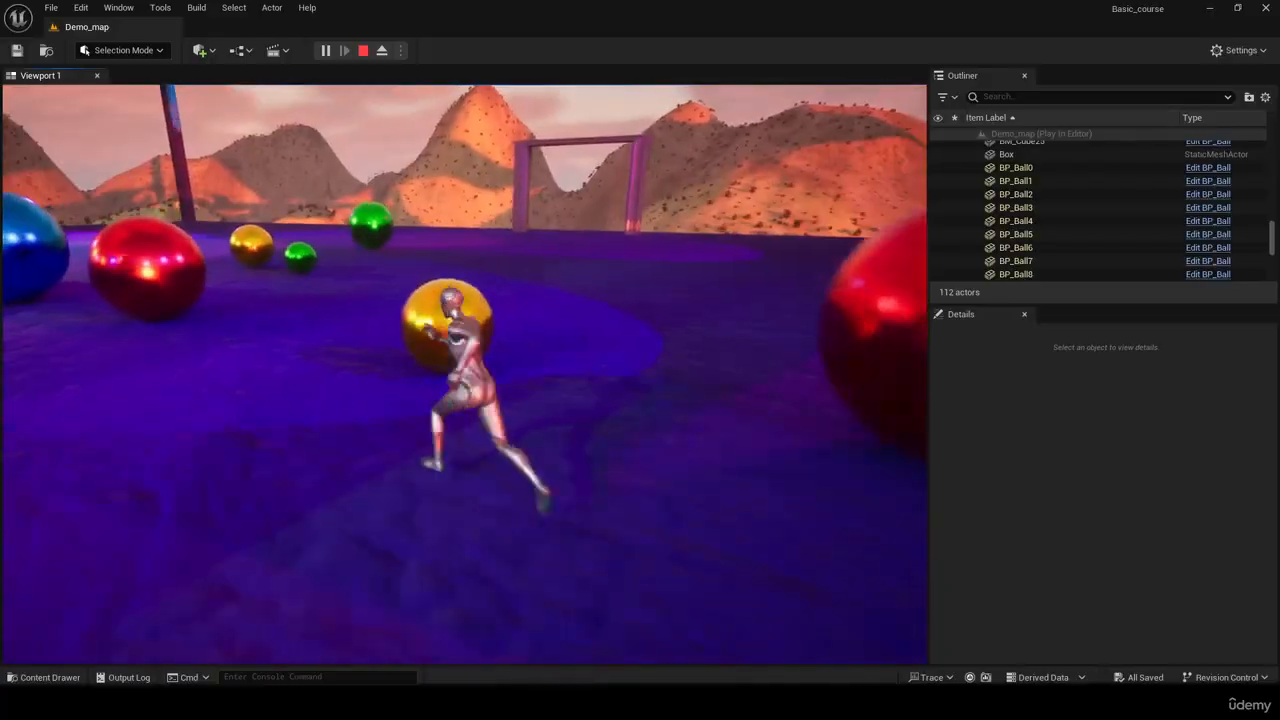
pyautogui.press('w')
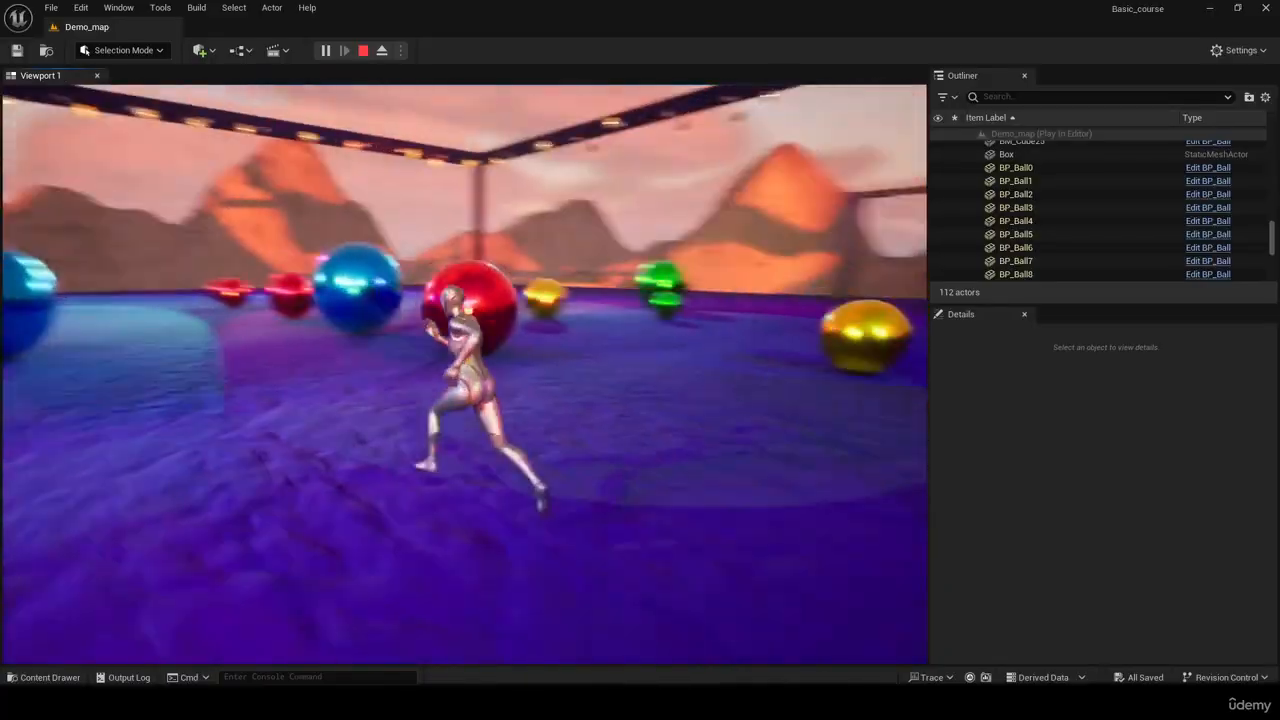
pyautogui.press('d')
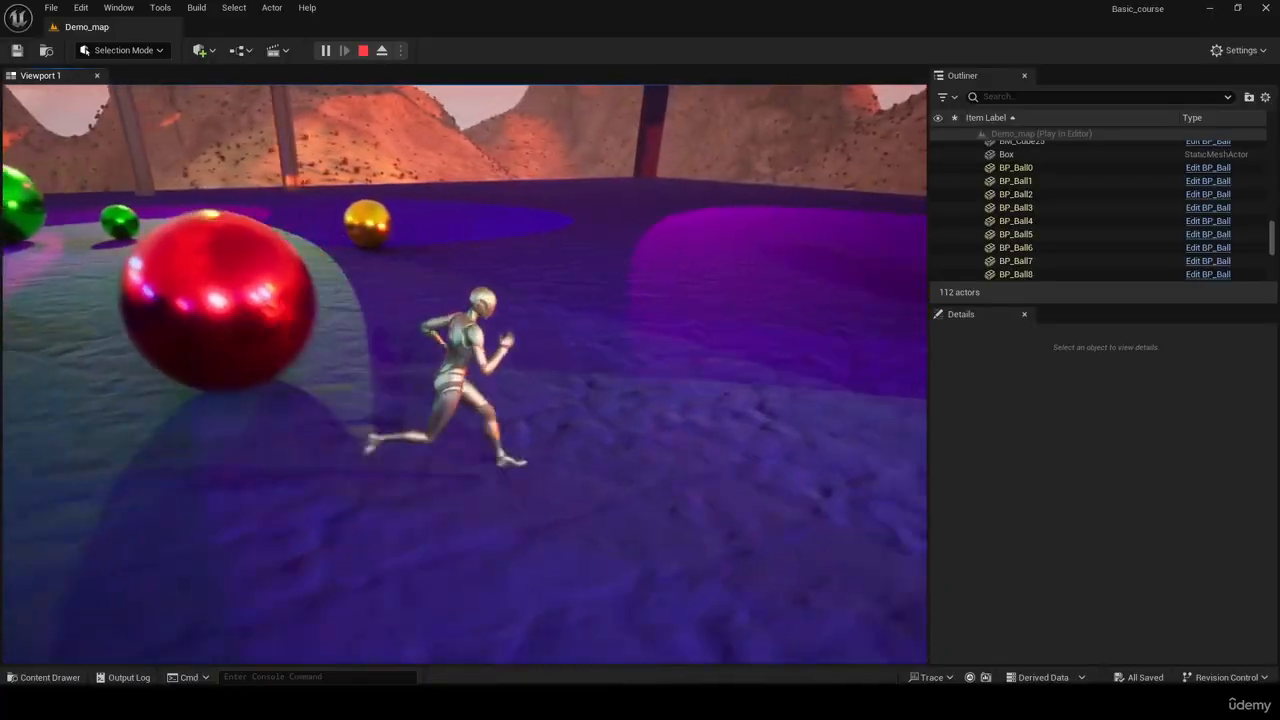
pyautogui.press('d')
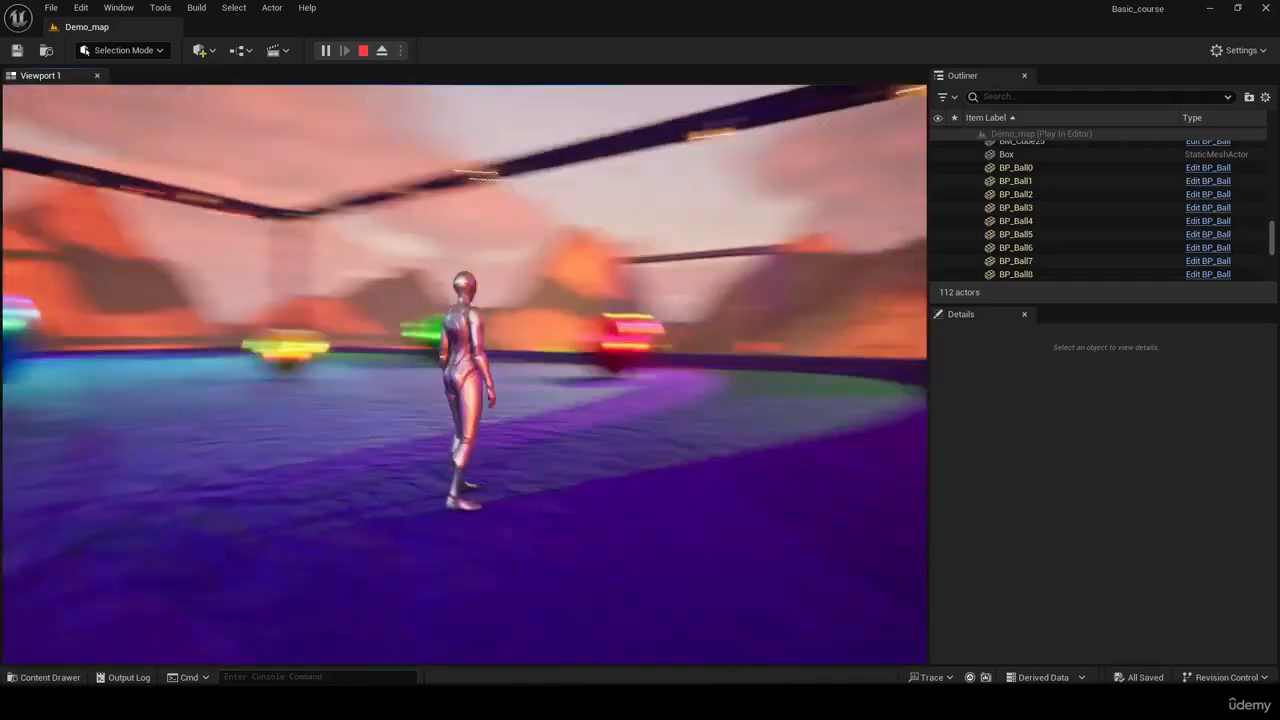
pyautogui.press('Escape')
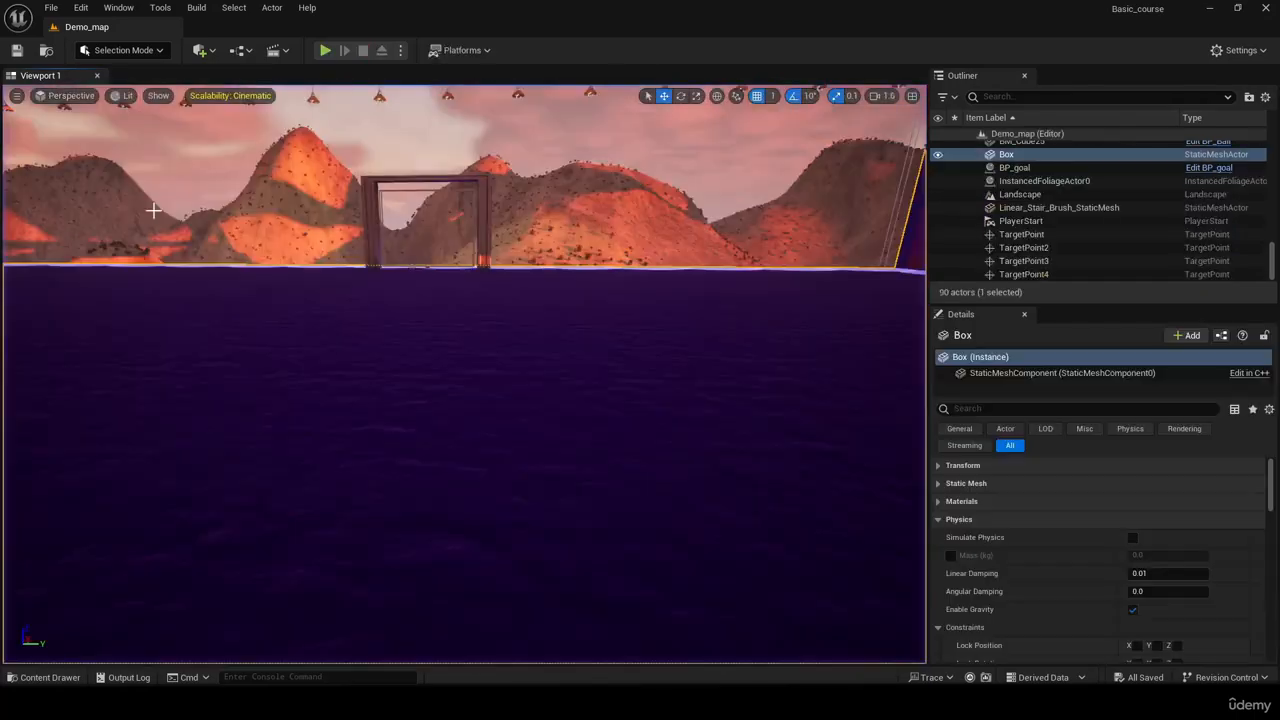
# Open the BP_ThirdPersonCharacter blueprint from the ThirdPerson/Blueprints content folder.
pyautogui.hotkey('ctrl', 'space')
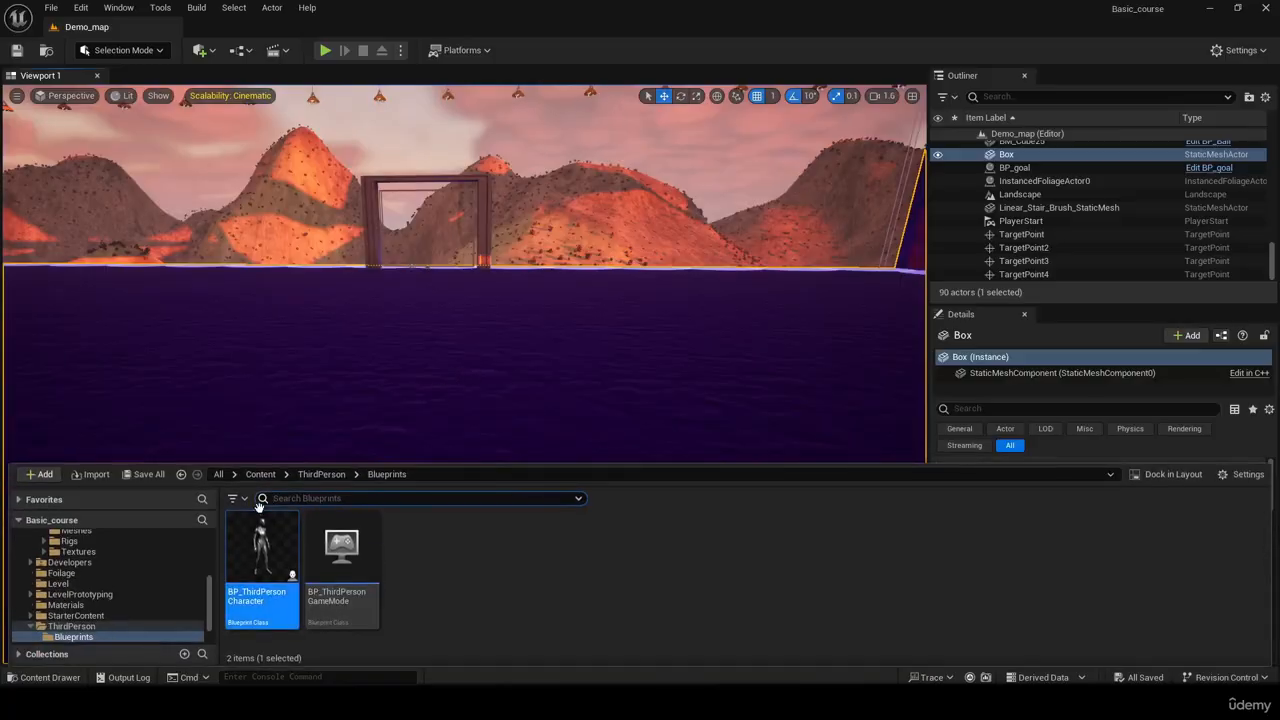
pyautogui.click(268, 478)
pyautogui.doubleClick(1017, 562)
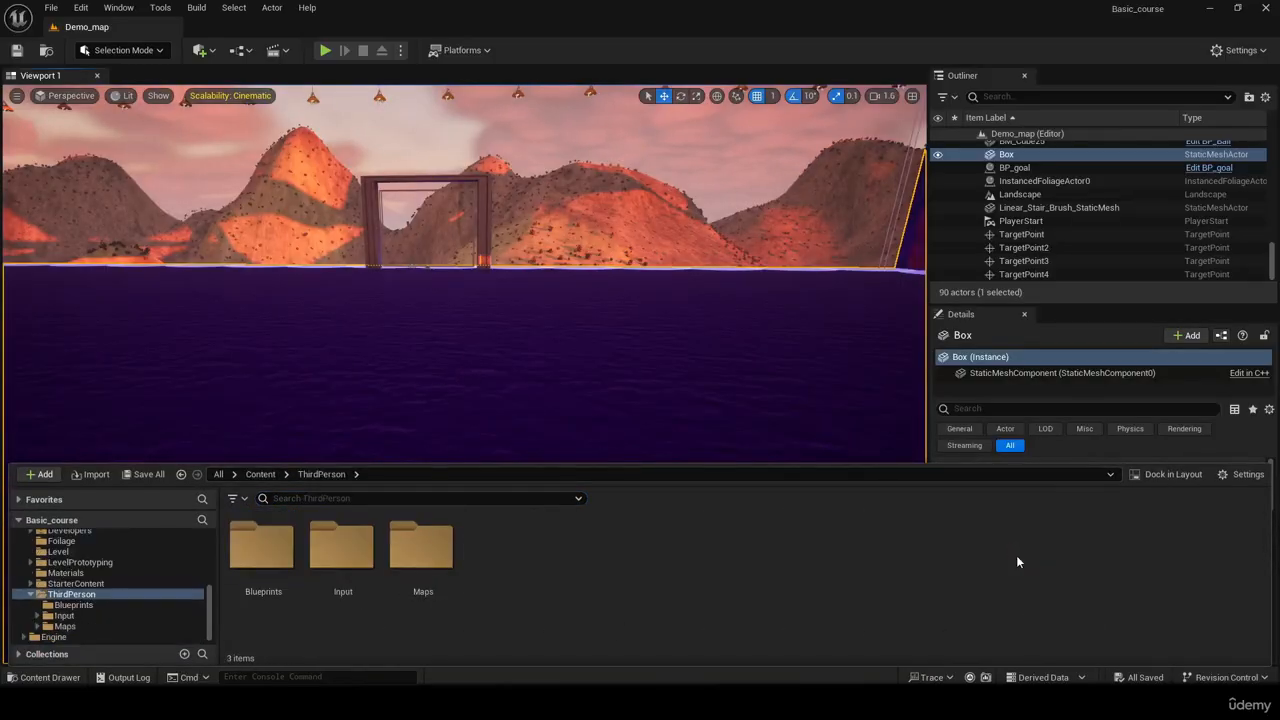
pyautogui.doubleClick(284, 545)
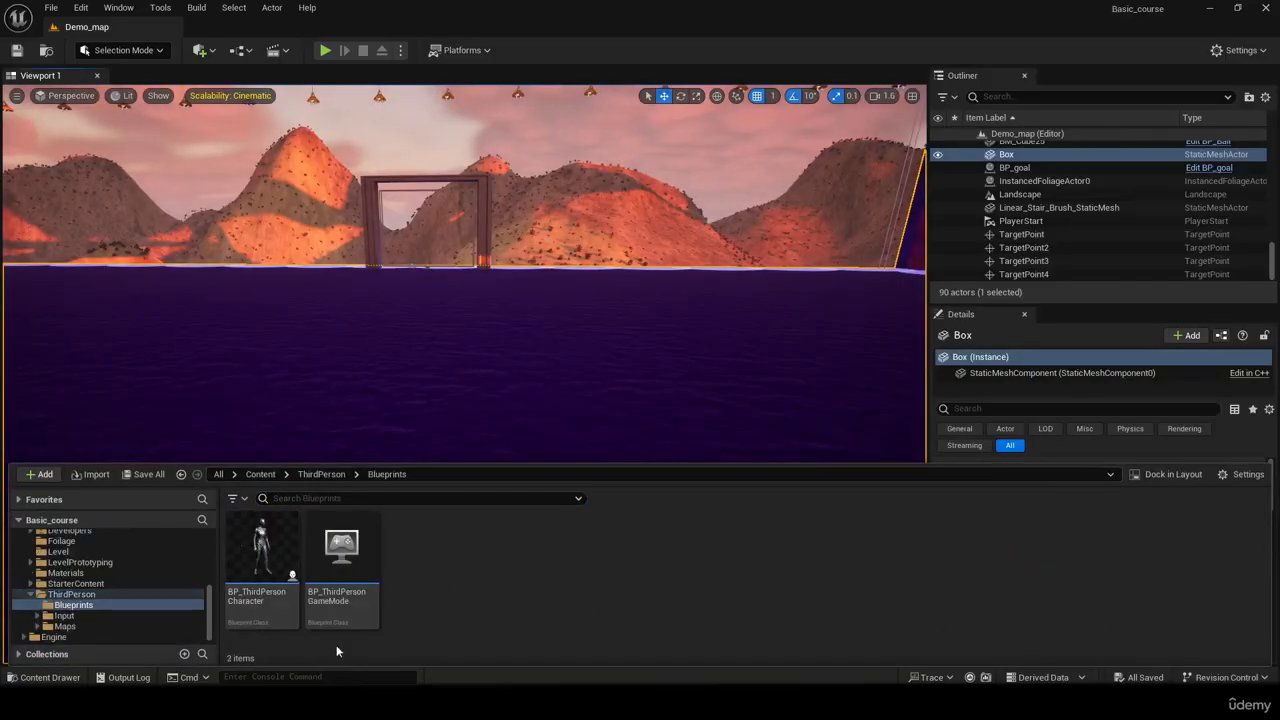
pyautogui.doubleClick(278, 568)
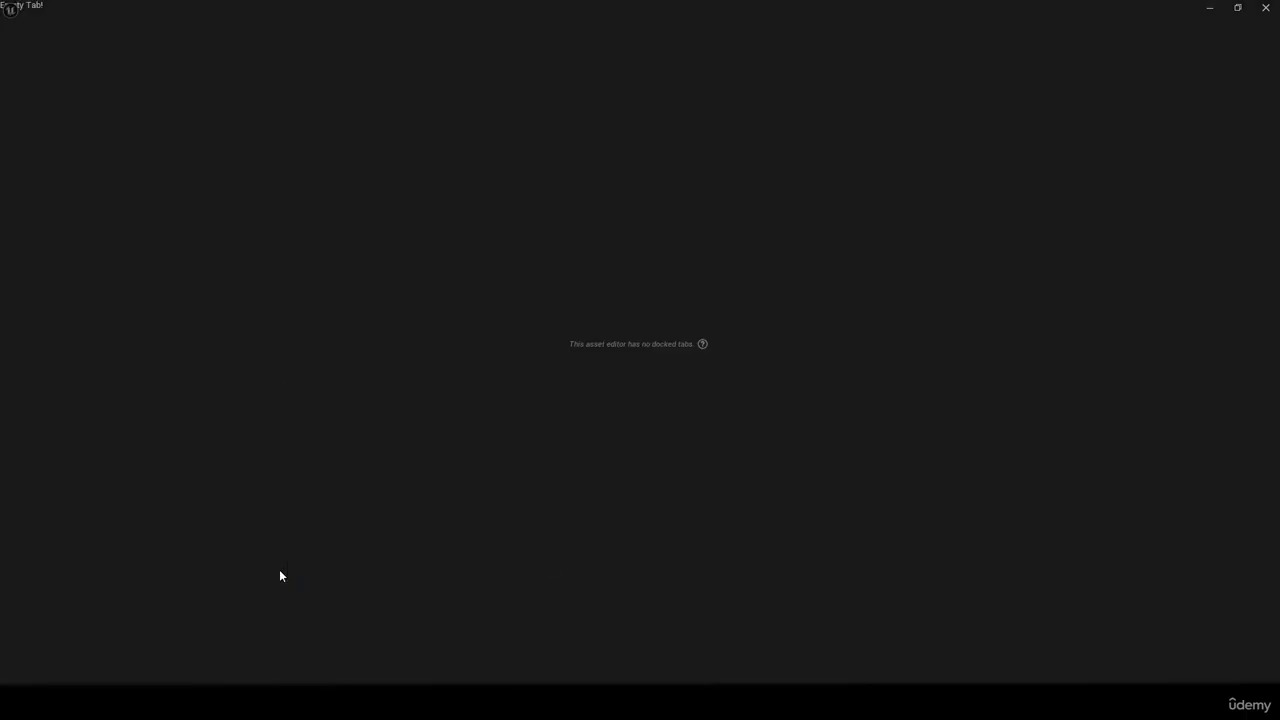
# Examine the Movement Input and Jump Input sections of the character's event graph, including the IA_Move event.
pyautogui.moveTo(452, 347); pyautogui.dragTo(886, 499, button='right')
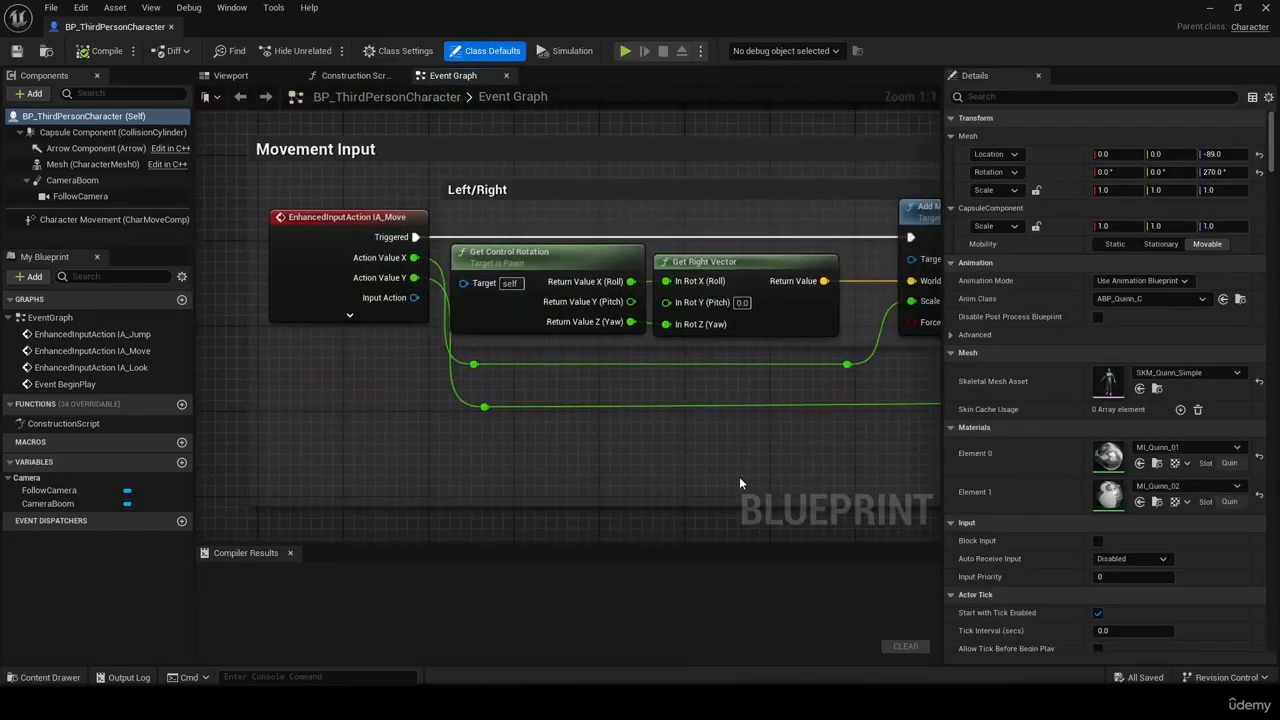
pyautogui.scroll(-1, 746, 479)
pyautogui.moveTo(746, 479); pyautogui.dragTo(706, 108, button='right')
pyautogui.moveTo(844, 229); pyautogui.dragTo(843, 406, button='right')
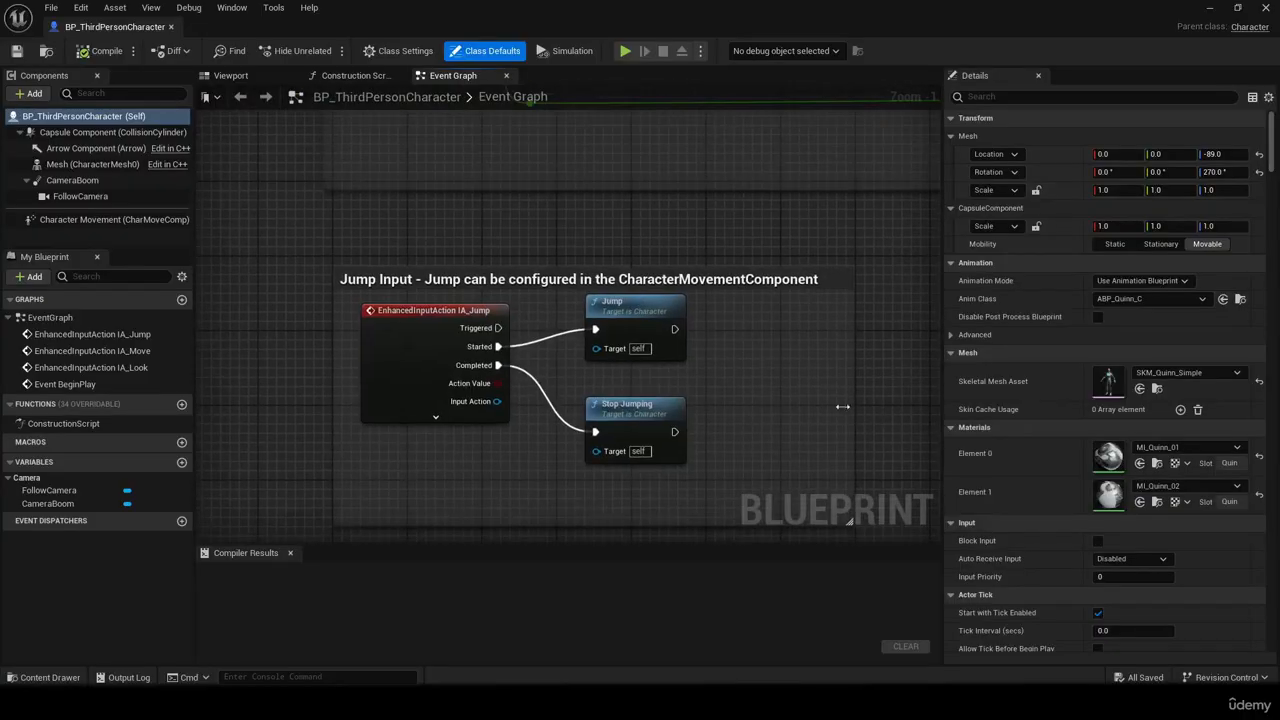
pyautogui.moveTo(591, 254); pyautogui.dragTo(534, 586, button='right')
pyautogui.moveTo(930, 230); pyautogui.dragTo(596, 270, button='right')
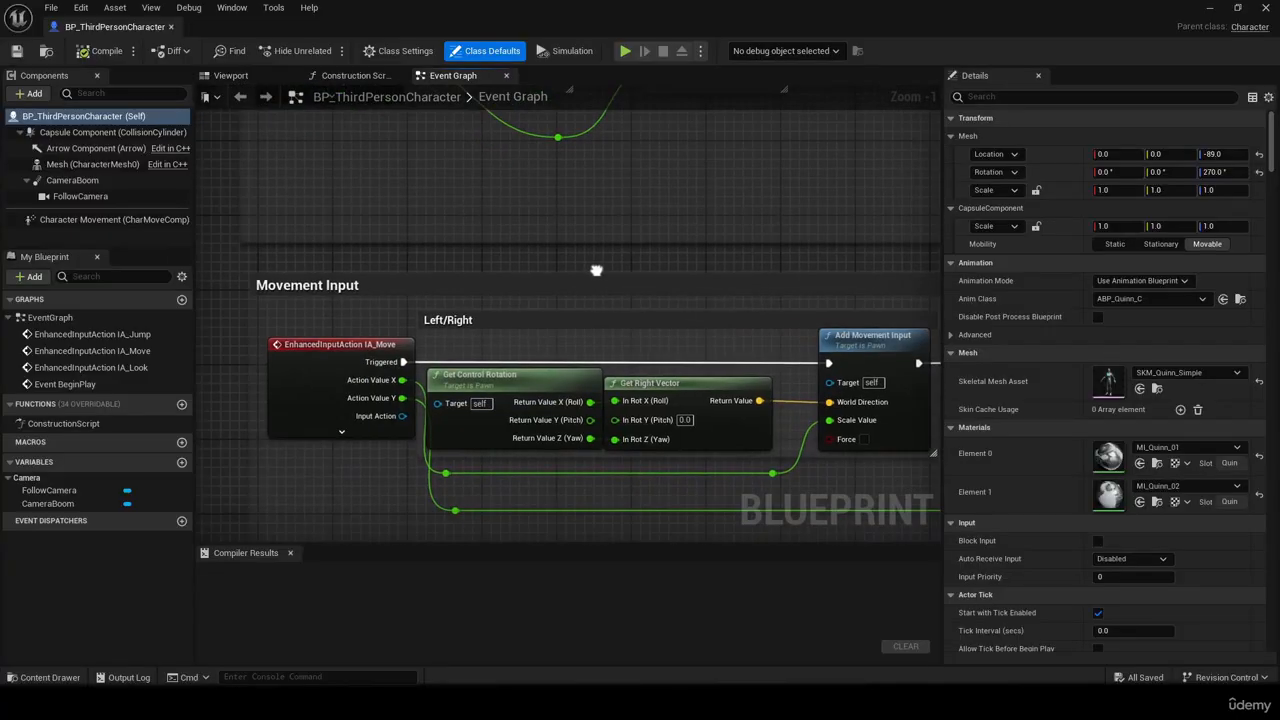
pyautogui.click(293, 362)
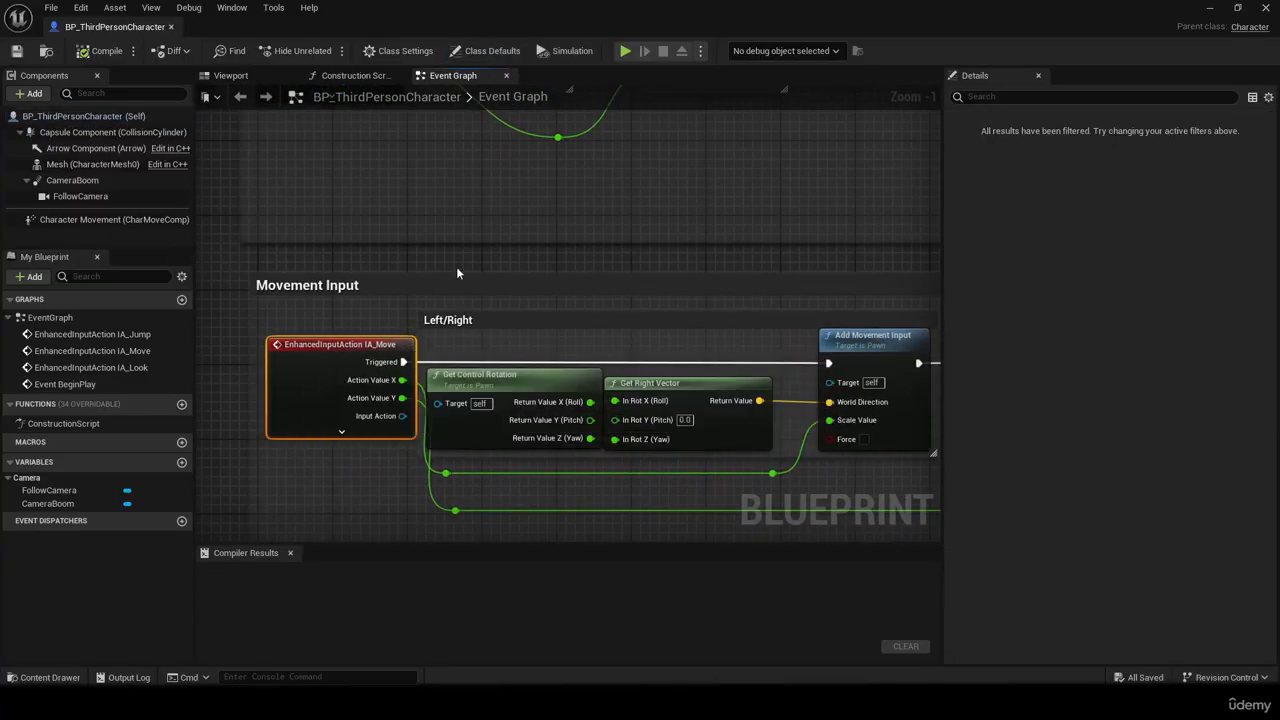
pyautogui.moveTo(457, 272); pyautogui.dragTo(519, 464, button='right')
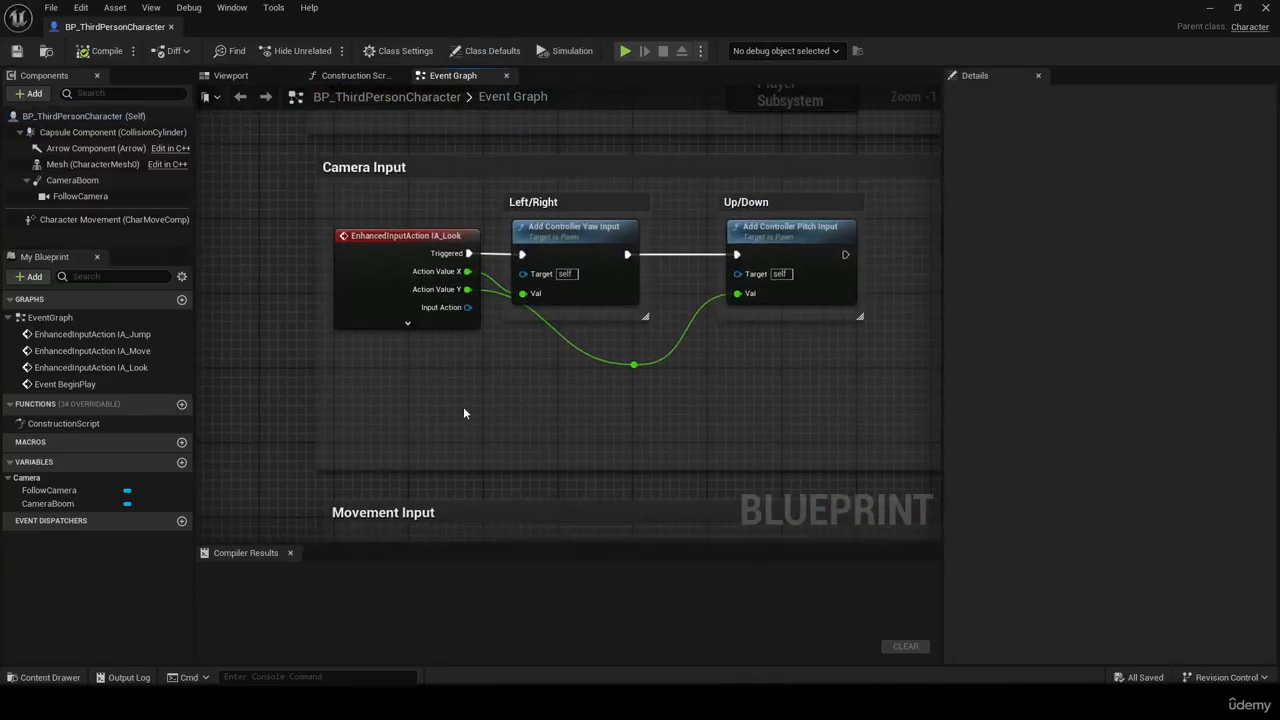
# Examine the Camera Input nodes, the IA_Look input action's settings and the Add Input Mapping nodes in the event graph.
pyautogui.click(350, 299)
pyautogui.moveTo(683, 402); pyautogui.dragTo(452, 510, button='right')
pyautogui.moveTo(430, 340); pyautogui.dragTo(727, 296, button='right')
pyautogui.click(645, 292)
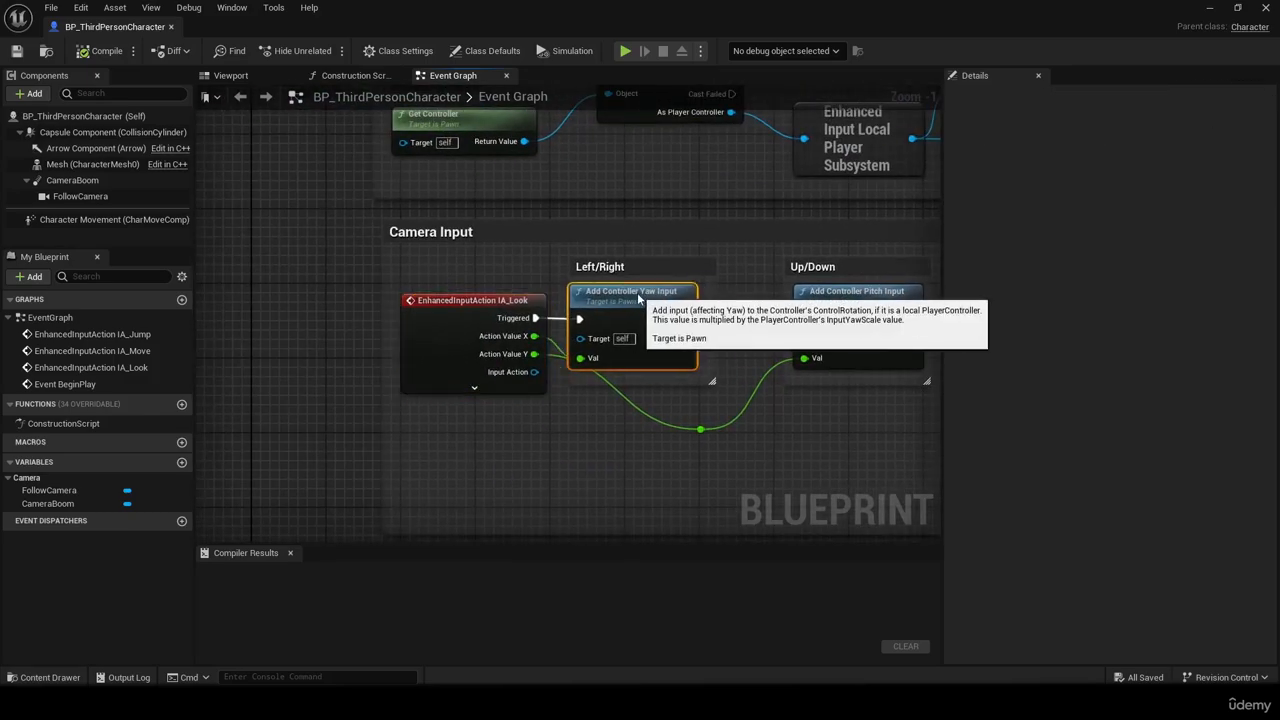
pyautogui.doubleClick(471, 299)
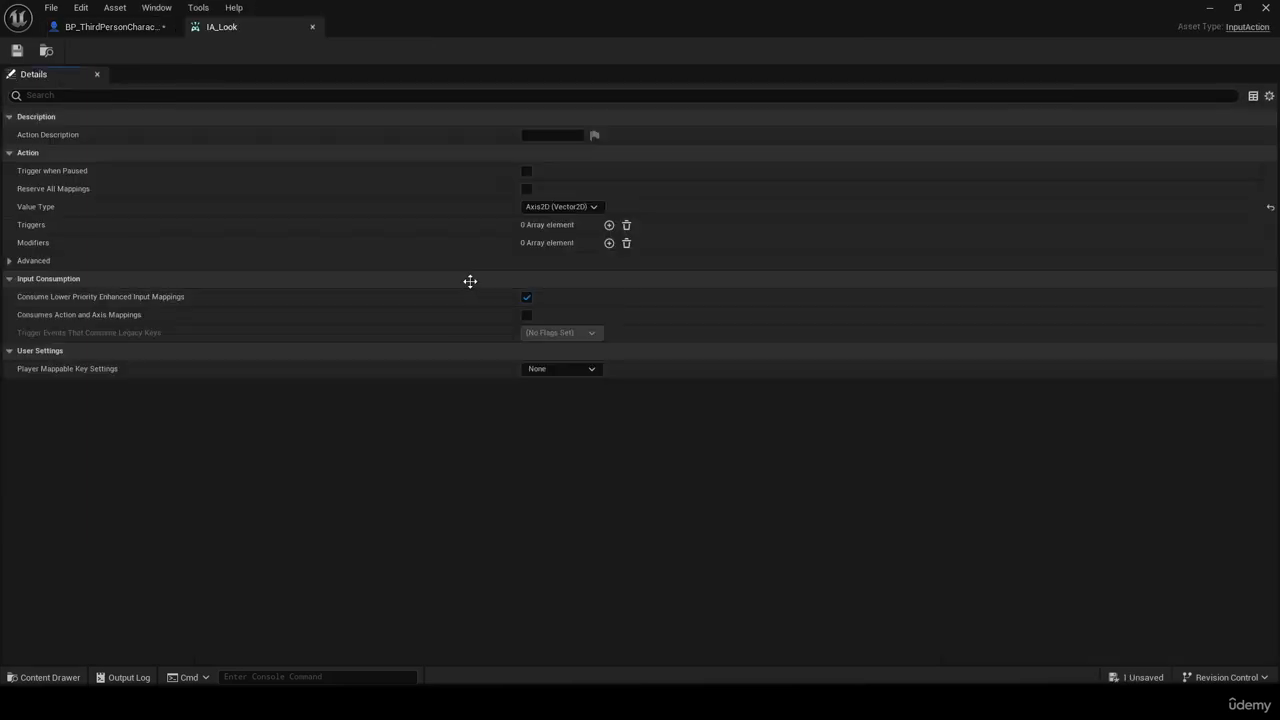
pyautogui.click(313, 27)
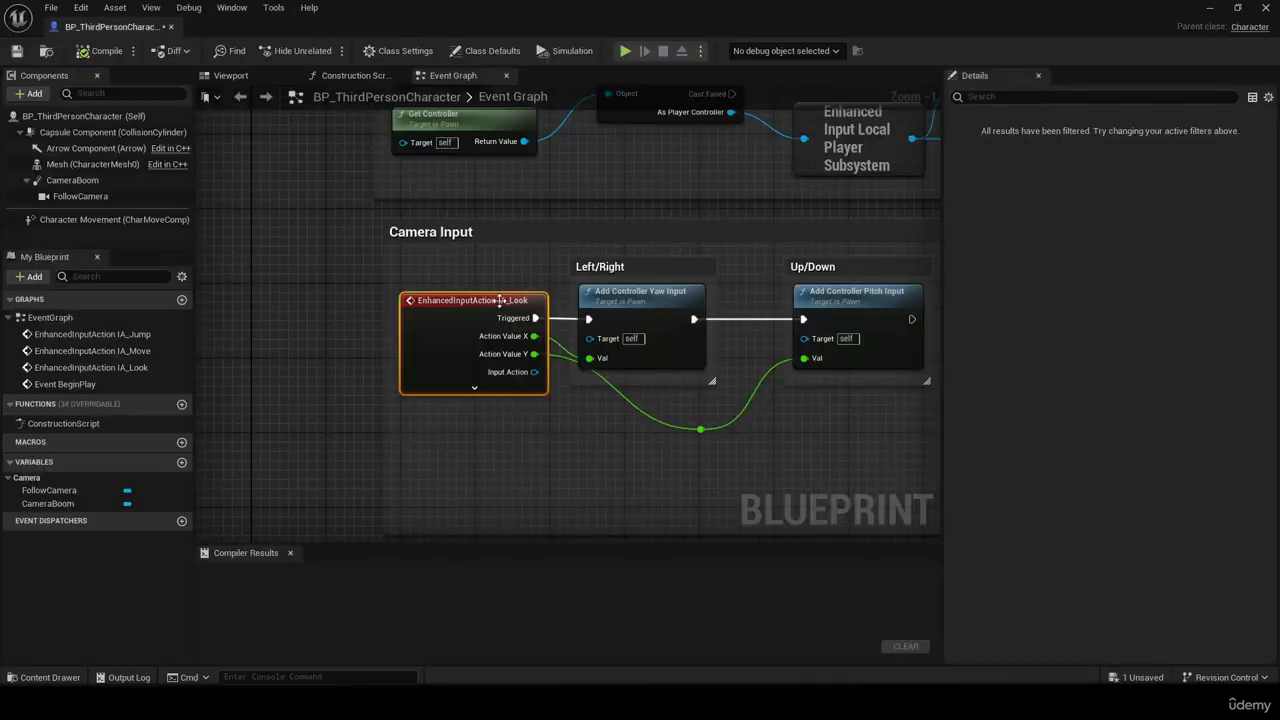
pyautogui.moveTo(537, 270); pyautogui.dragTo(478, 393, button='right')
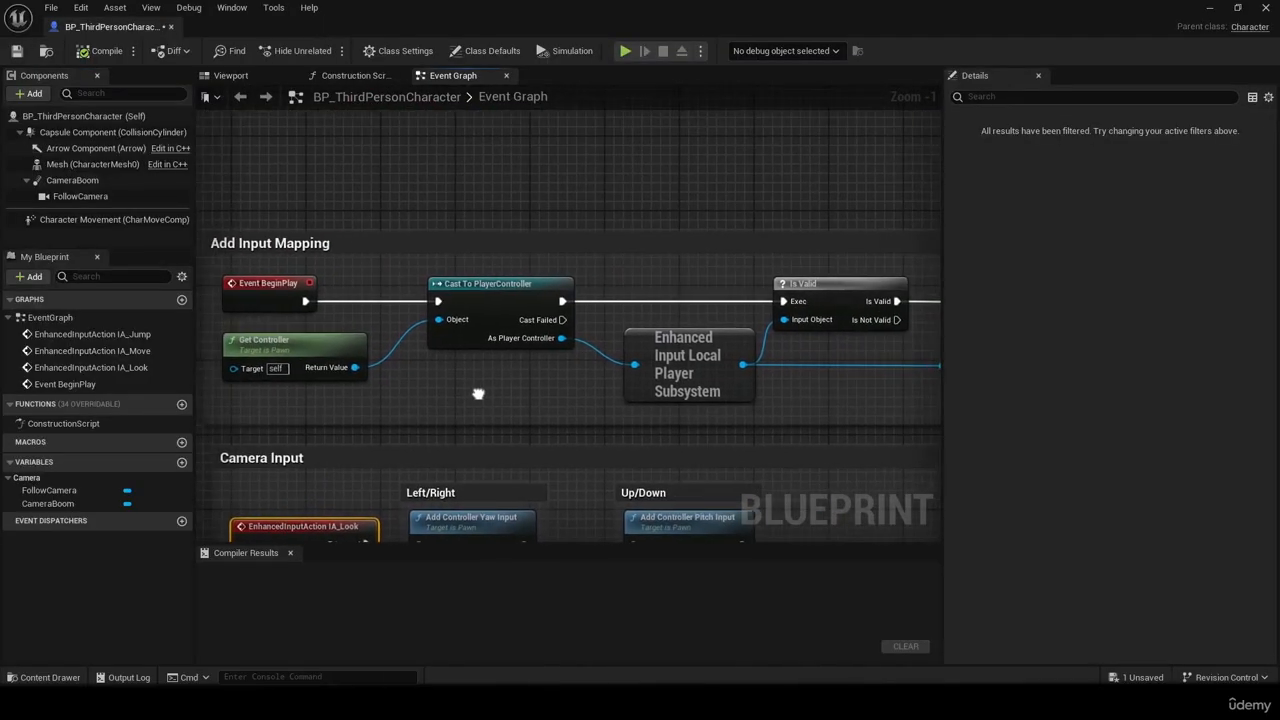
pyautogui.click(256, 296)
pyautogui.click(283, 338)
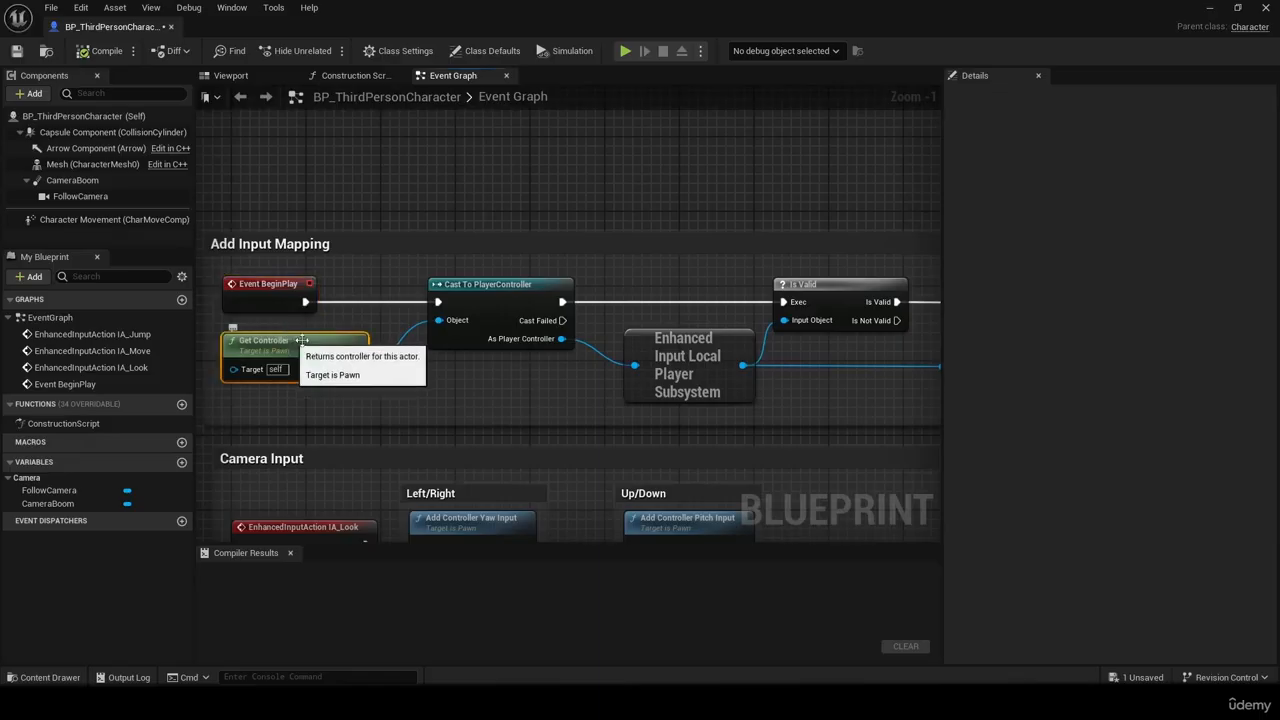
pyautogui.moveTo(620, 266); pyautogui.dragTo(834, 274, button='right')
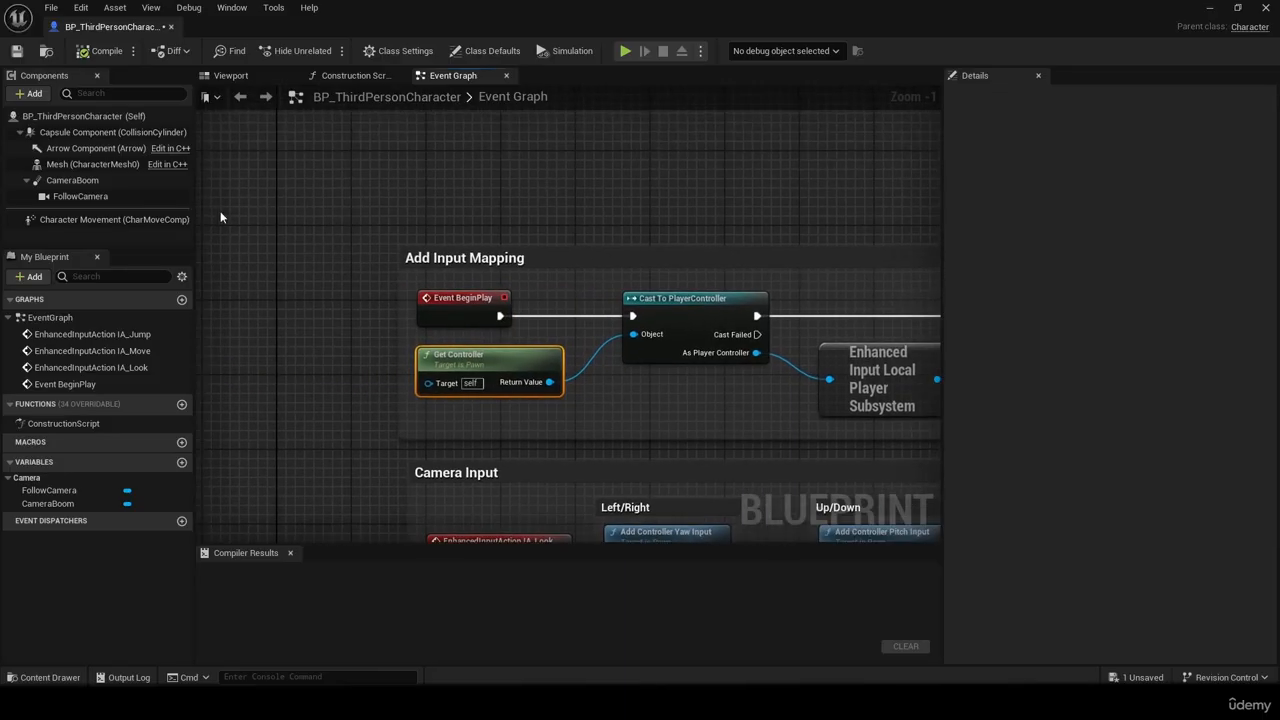
# Inspect the character's capsule, arrow, mesh, CameraBoom and FollowCamera components in the blueprint's 3D preview.
pyautogui.click(265, 80)
pyautogui.moveTo(568, 330); pyautogui.dragTo(510, 302)
pyautogui.click(634, 287)
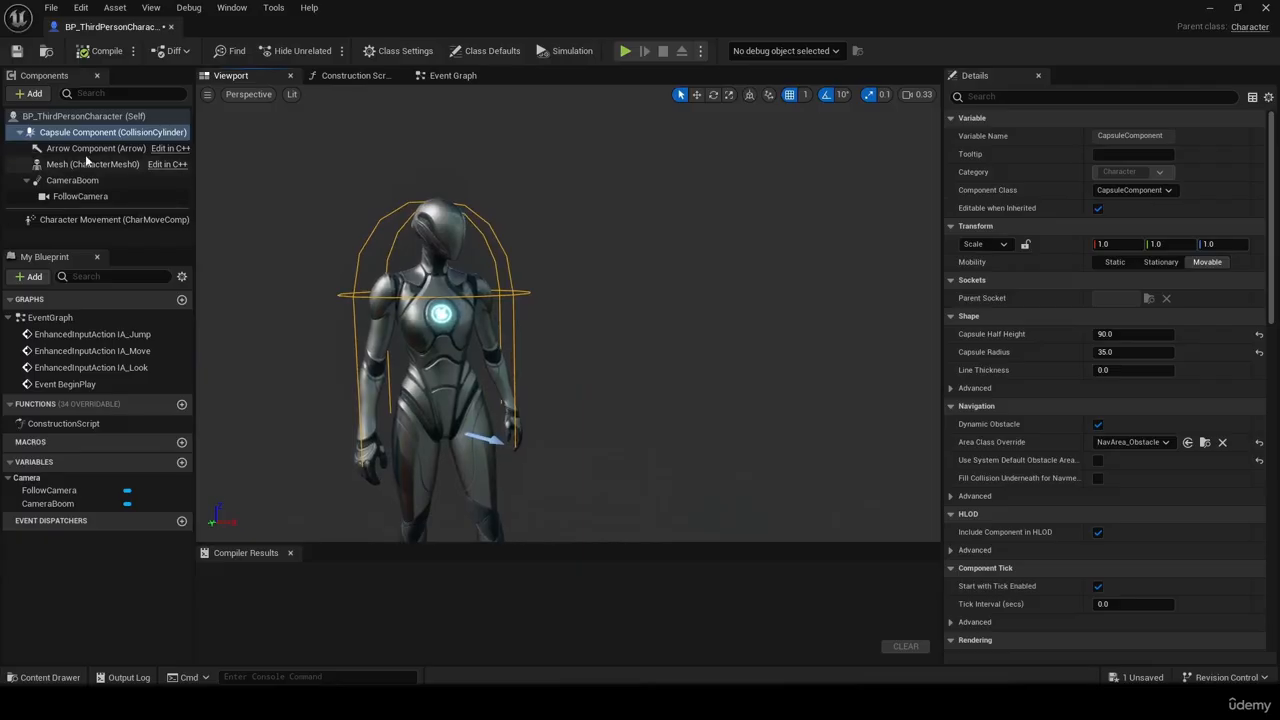
pyautogui.click(86, 150)
pyautogui.click(86, 164)
pyautogui.click(72, 180)
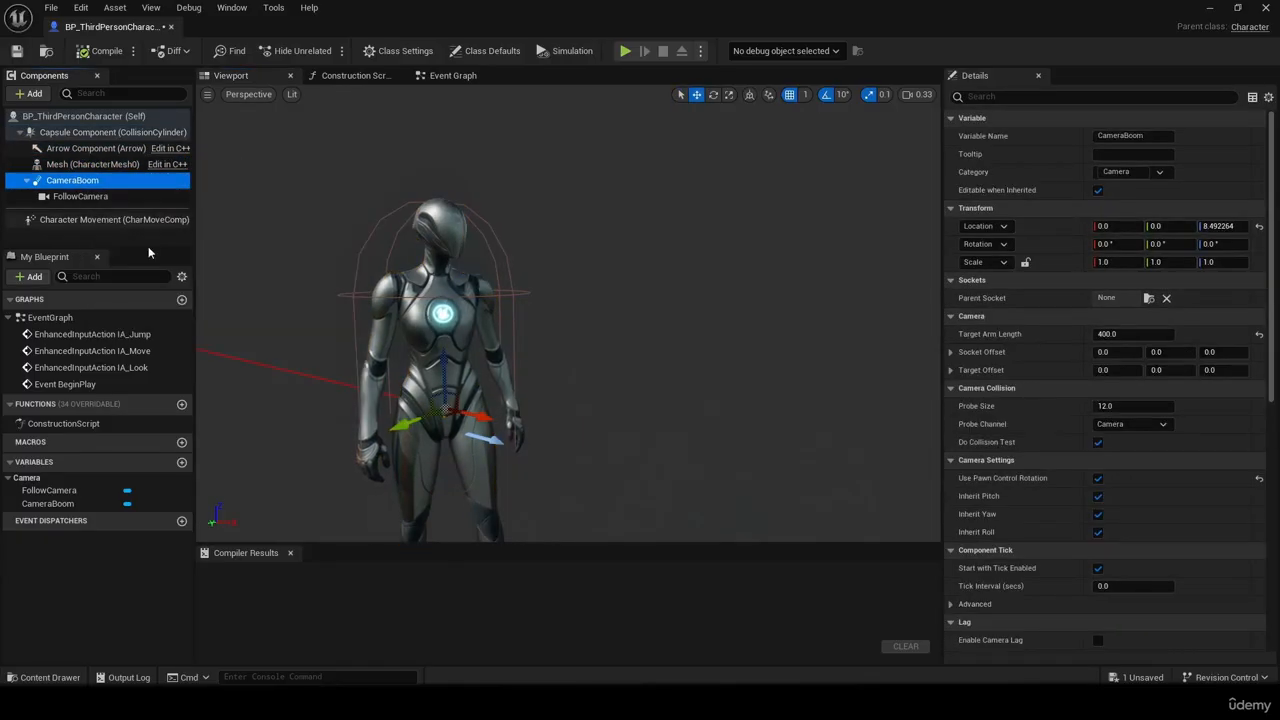
pyautogui.press('f')
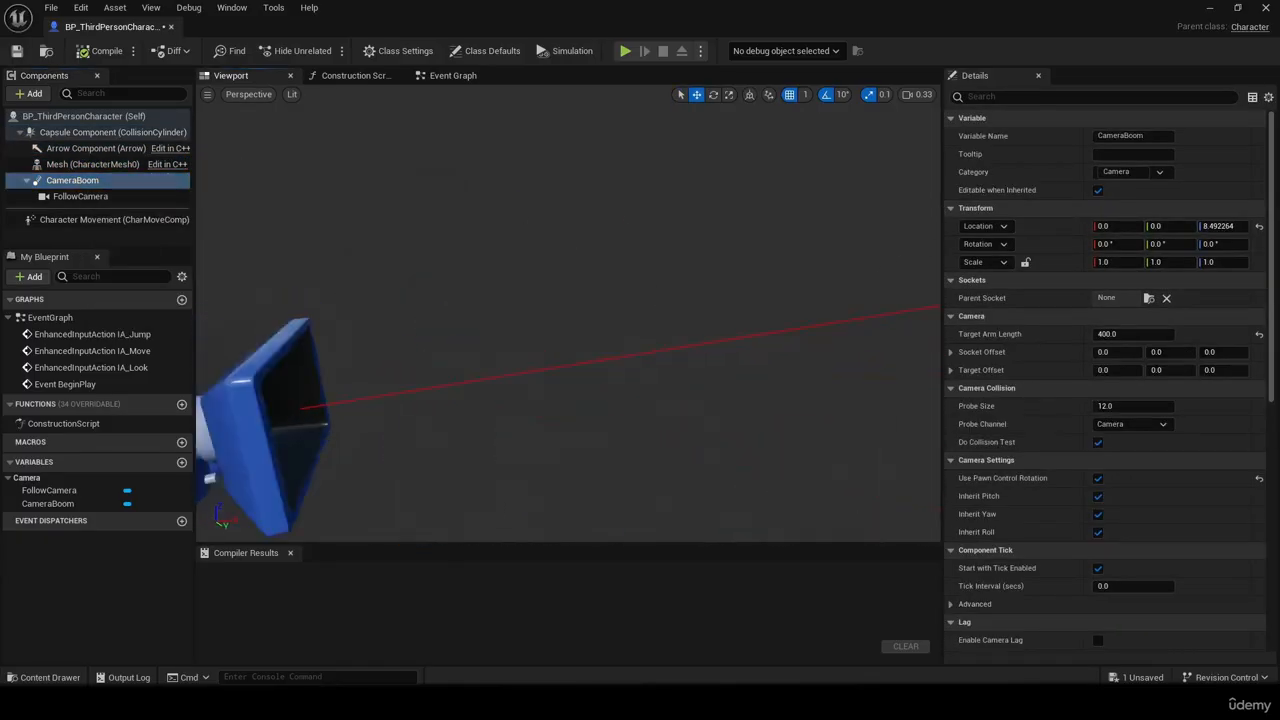
pyautogui.moveTo(568, 313); pyautogui.dragTo(680, 313, button='right')
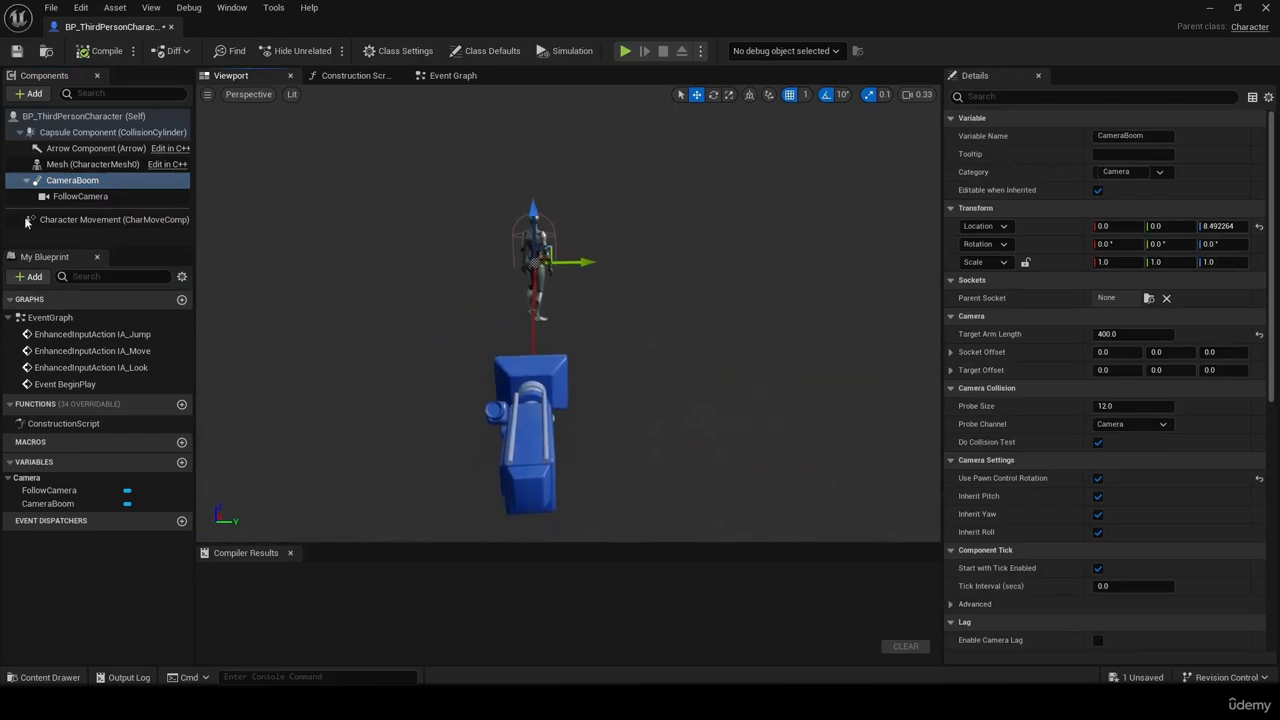
pyautogui.click(82, 196)
# Review the Character Movement component's general, walking and jumping settings, and open its Max Walk Speed value for editing.
pyautogui.click(86, 219)
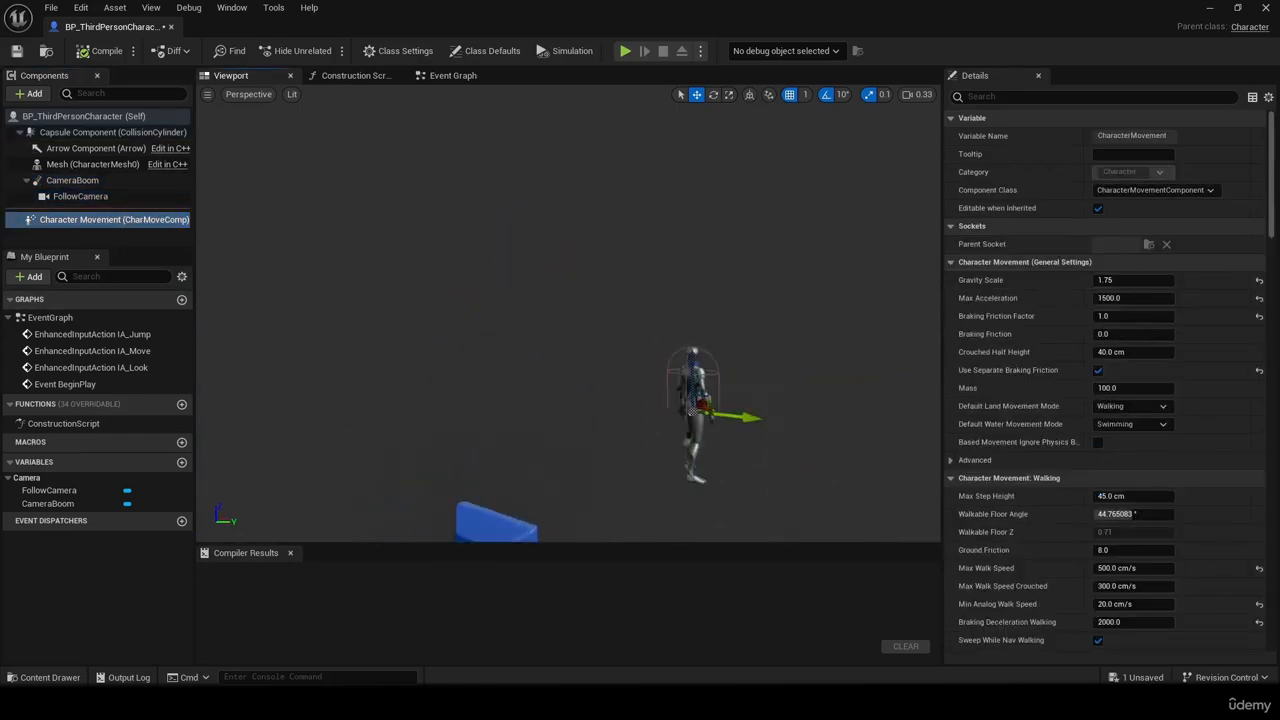
pyautogui.moveTo(568, 313); pyautogui.dragTo(575, 270, button='right')
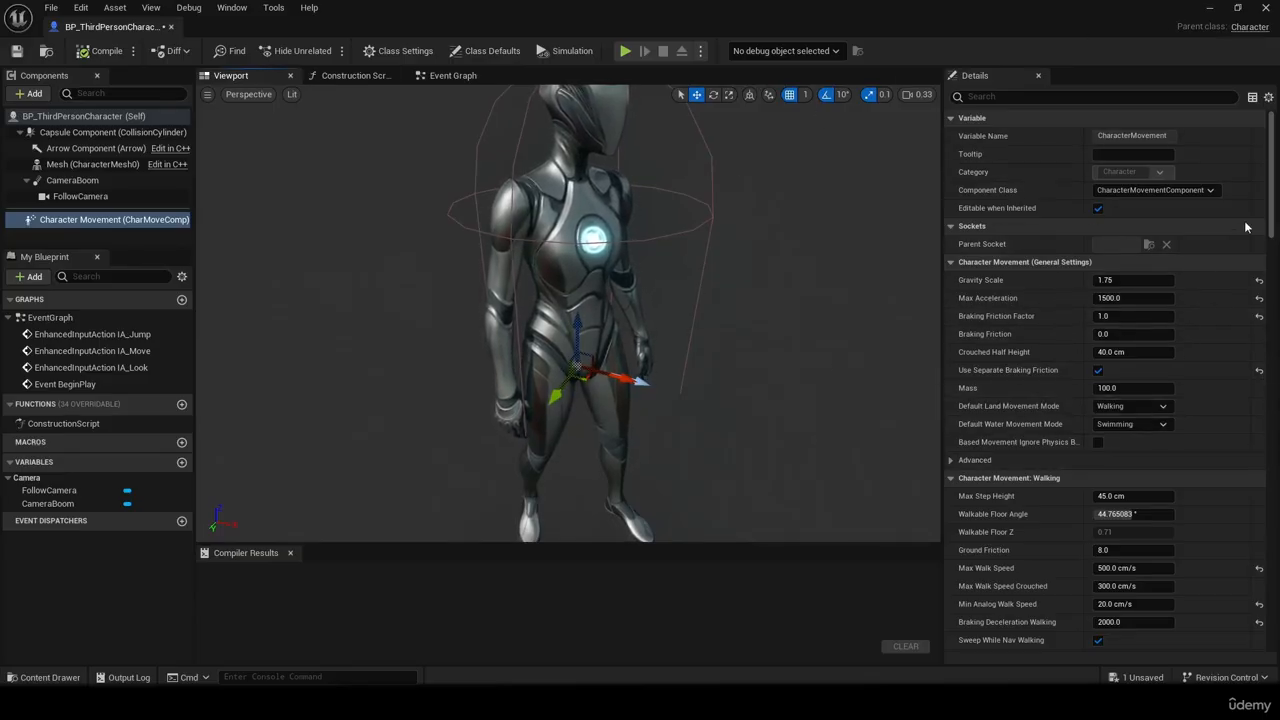
pyautogui.moveTo(1274, 215)
pyautogui.mouseDown()
pyautogui.moveTo(1274, 233)
pyautogui.moveTo(1274, 219)
pyautogui.mouseUp()
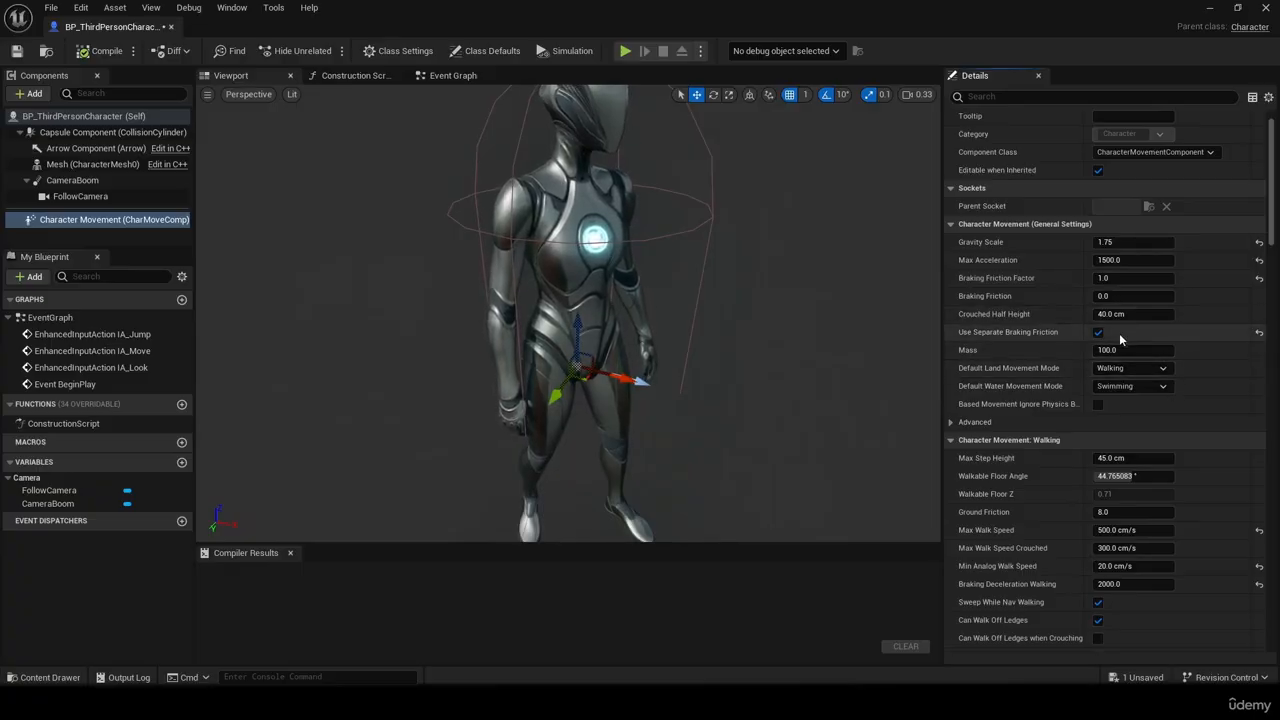
pyautogui.moveTo(1273, 213)
pyautogui.mouseDown()
pyautogui.moveTo(1273, 243)
pyautogui.moveTo(1271, 213)
pyautogui.moveTo(1271, 231)
pyautogui.mouseUp()
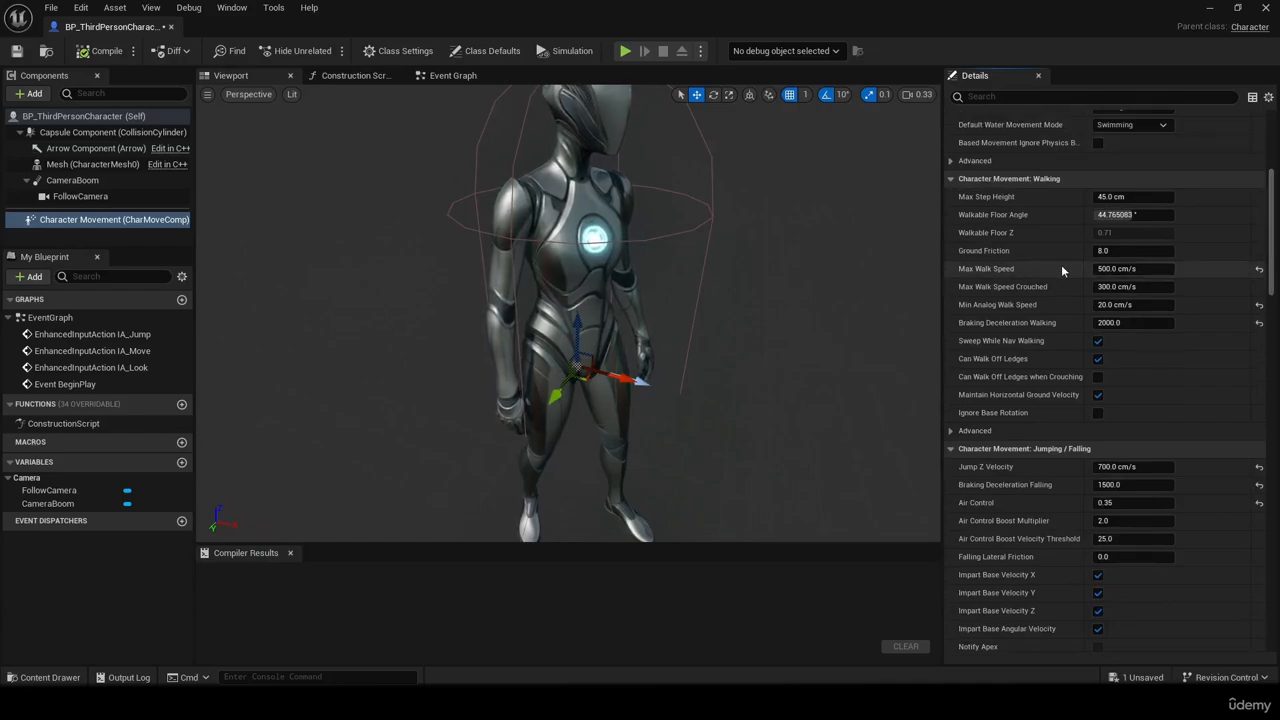
pyautogui.click(1135, 268)
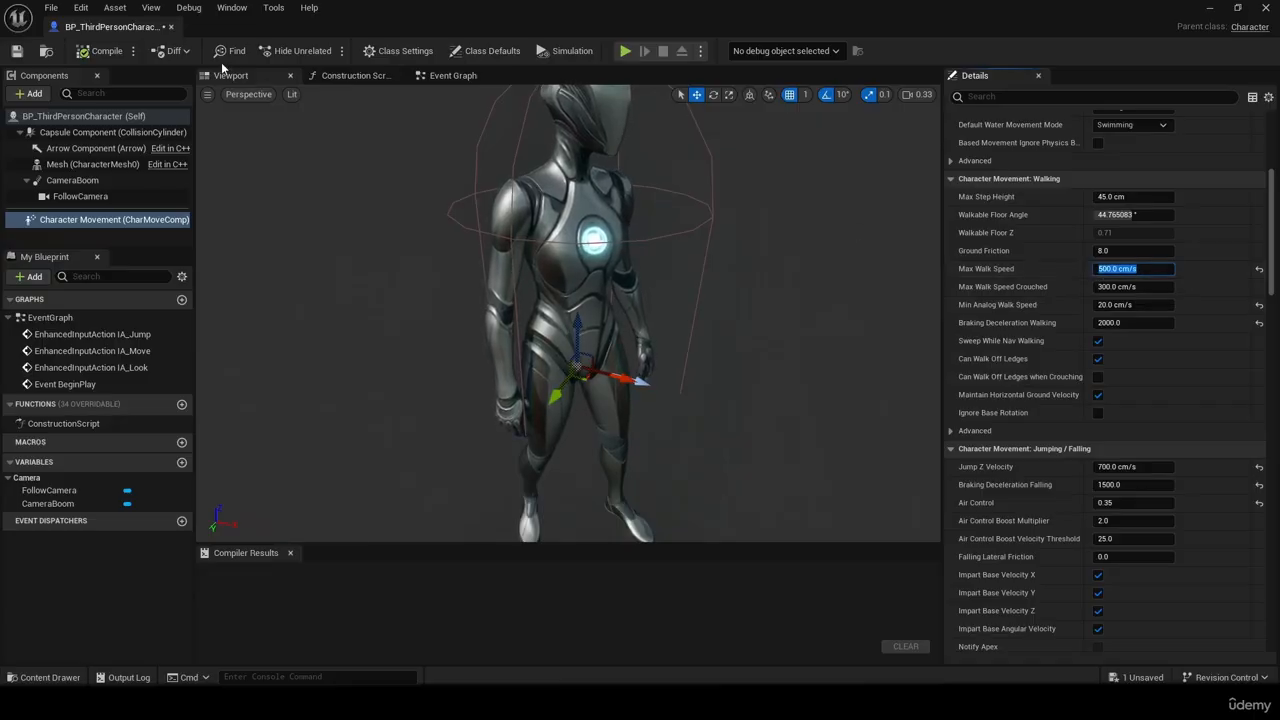
# Dock the BP_ThirdPersonCharacter editor beside Demo_map and play-test the character's running in the level.
pyautogui.moveTo(152, 35); pyautogui.dragTo(308, 35)
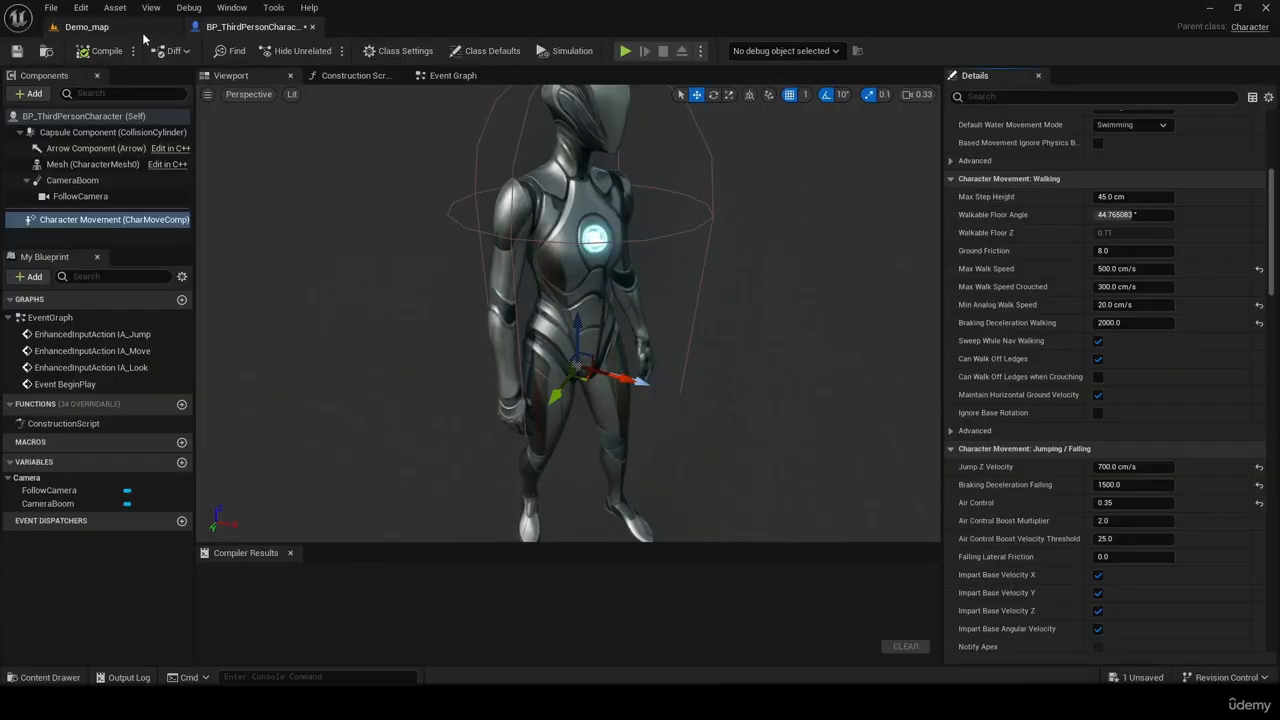
pyautogui.click(90, 27)
pyautogui.click(327, 51)
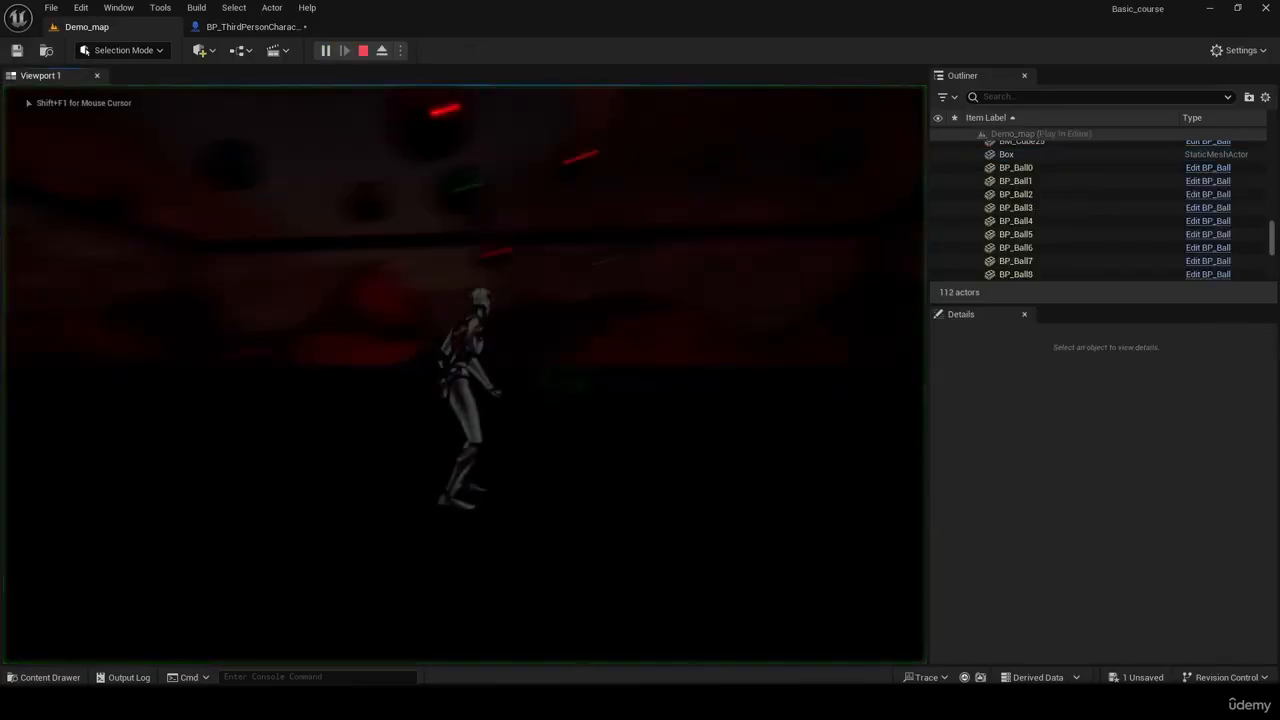
pyautogui.press('w')
pyautogui.press('a')
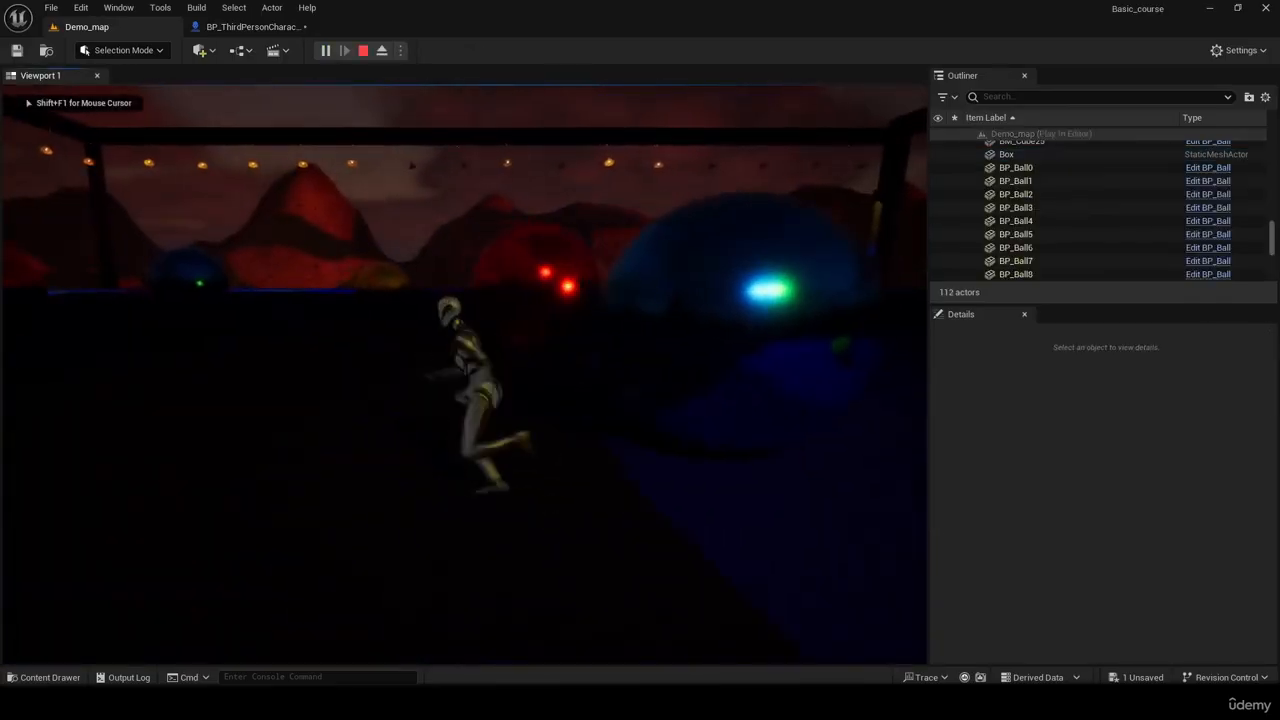
pyautogui.press('d')
pyautogui.press('w')
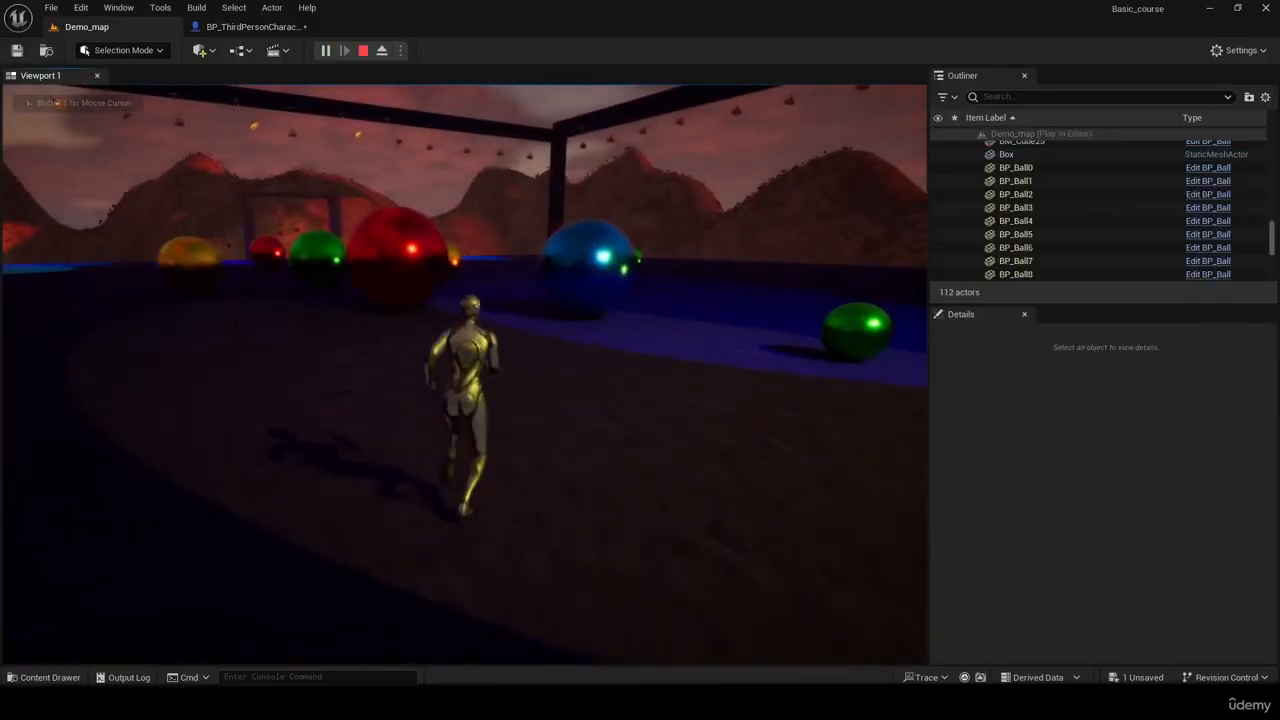
pyautogui.press('Escape')
# Set the character's Max Walk Speed to 2000 m/s and compile the blueprint.
pyautogui.click(250, 26)
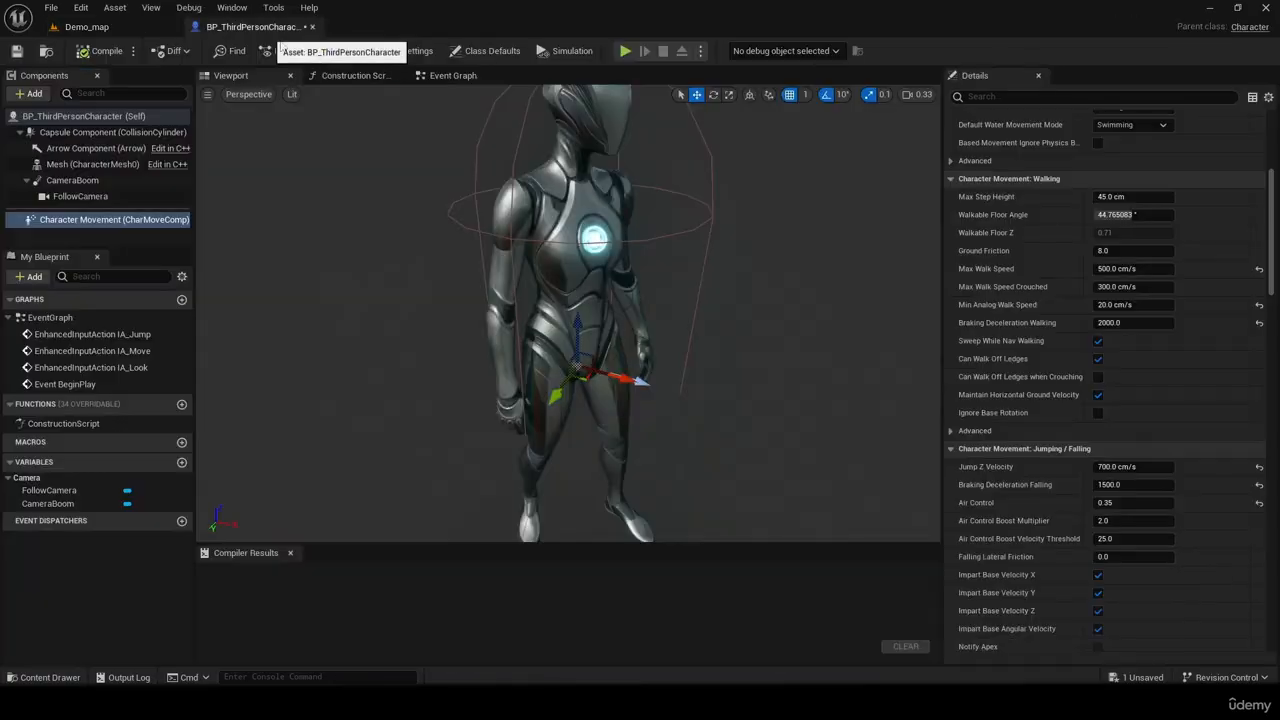
pyautogui.click(1108, 268)
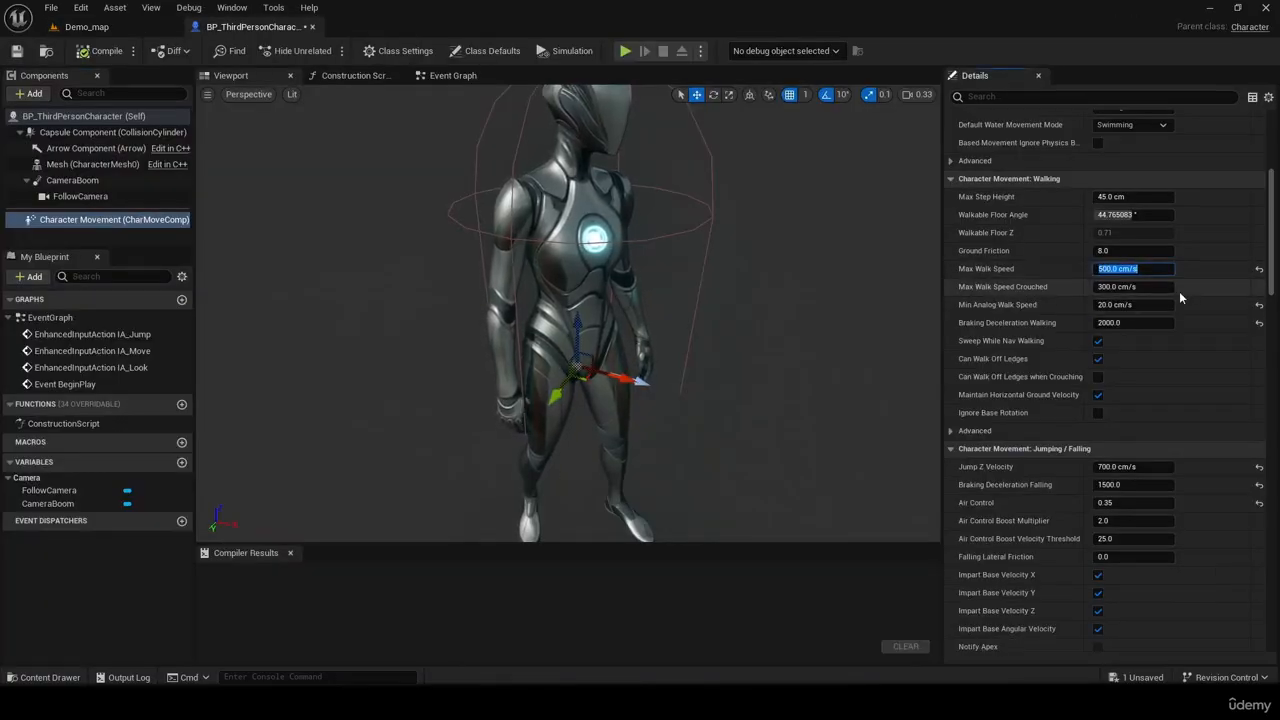
pyautogui.write('2000')
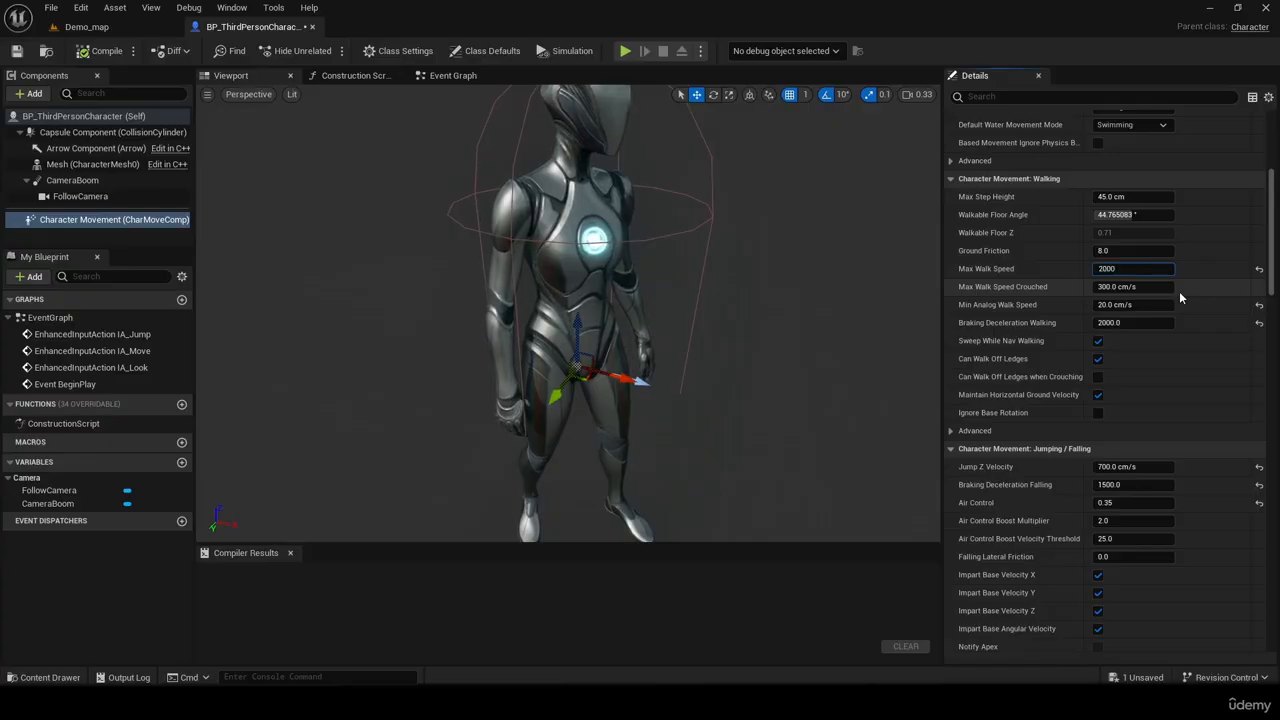
pyautogui.press('Return')
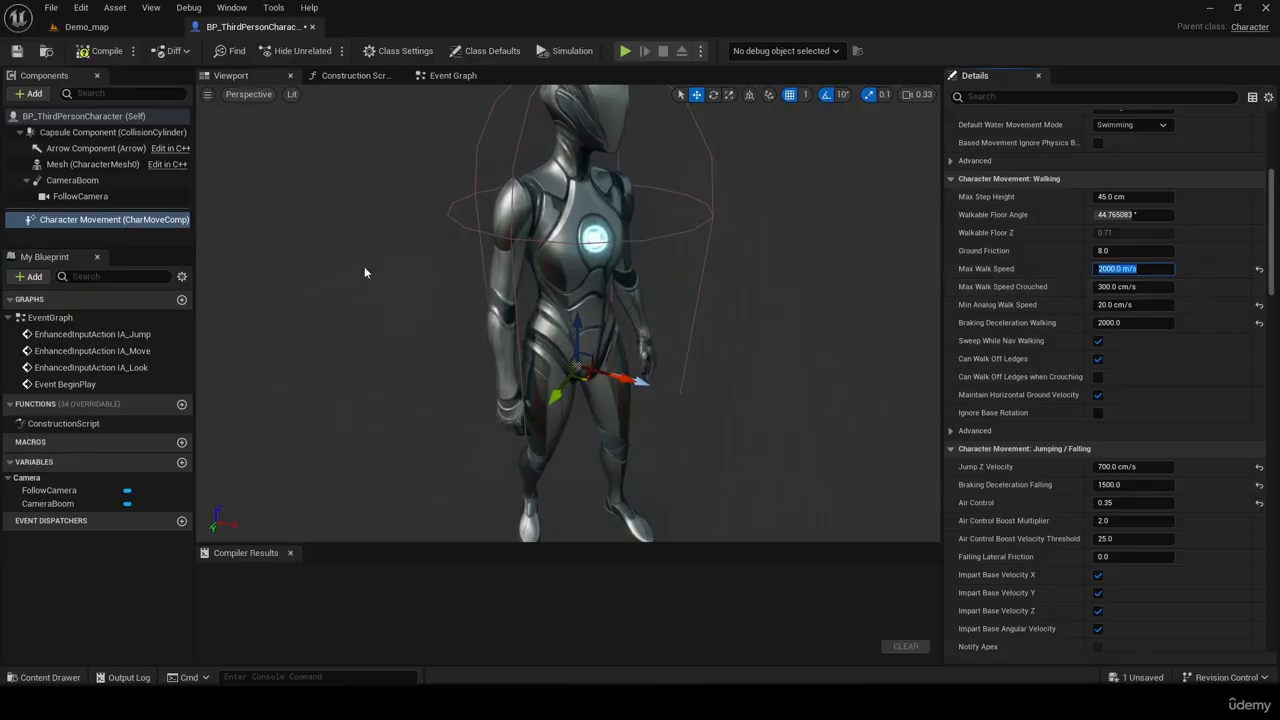
pyautogui.click(105, 51)
# Play-test the new walk speed in Demo_map by running around, pushing the balls and jumping, and end the session.
pyautogui.click(110, 26)
pyautogui.click(323, 51)
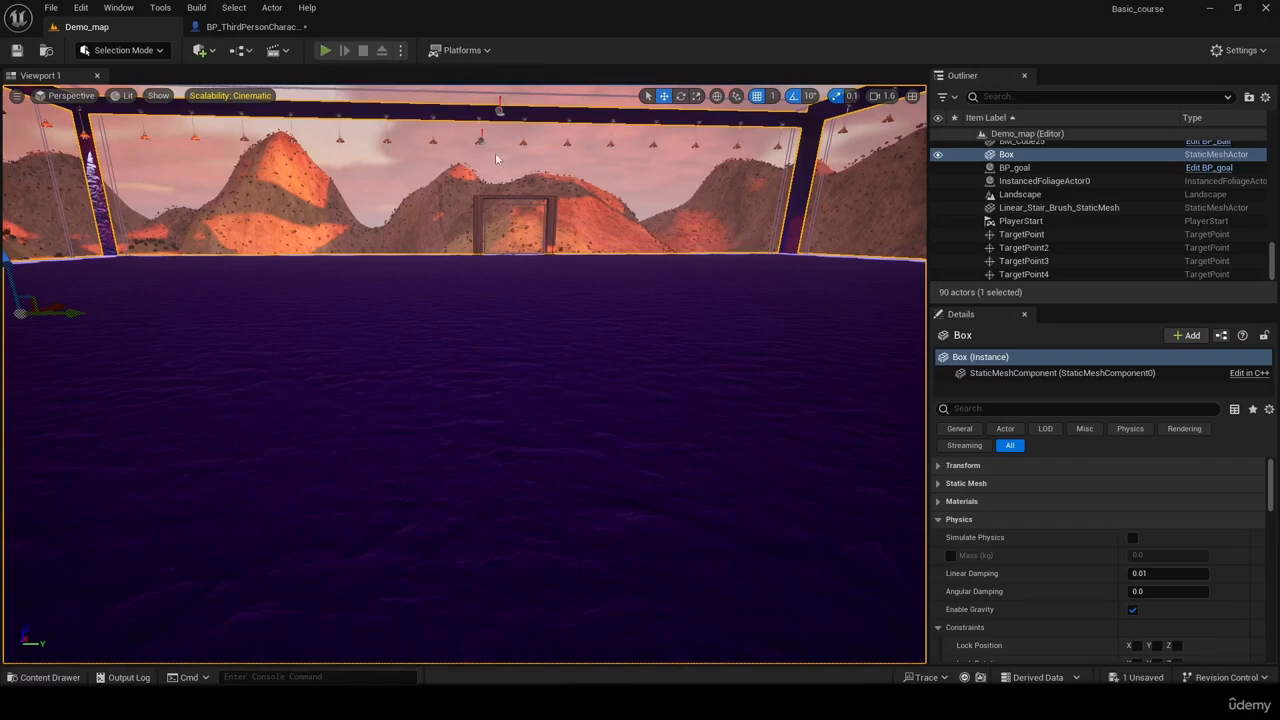
pyautogui.press('w')
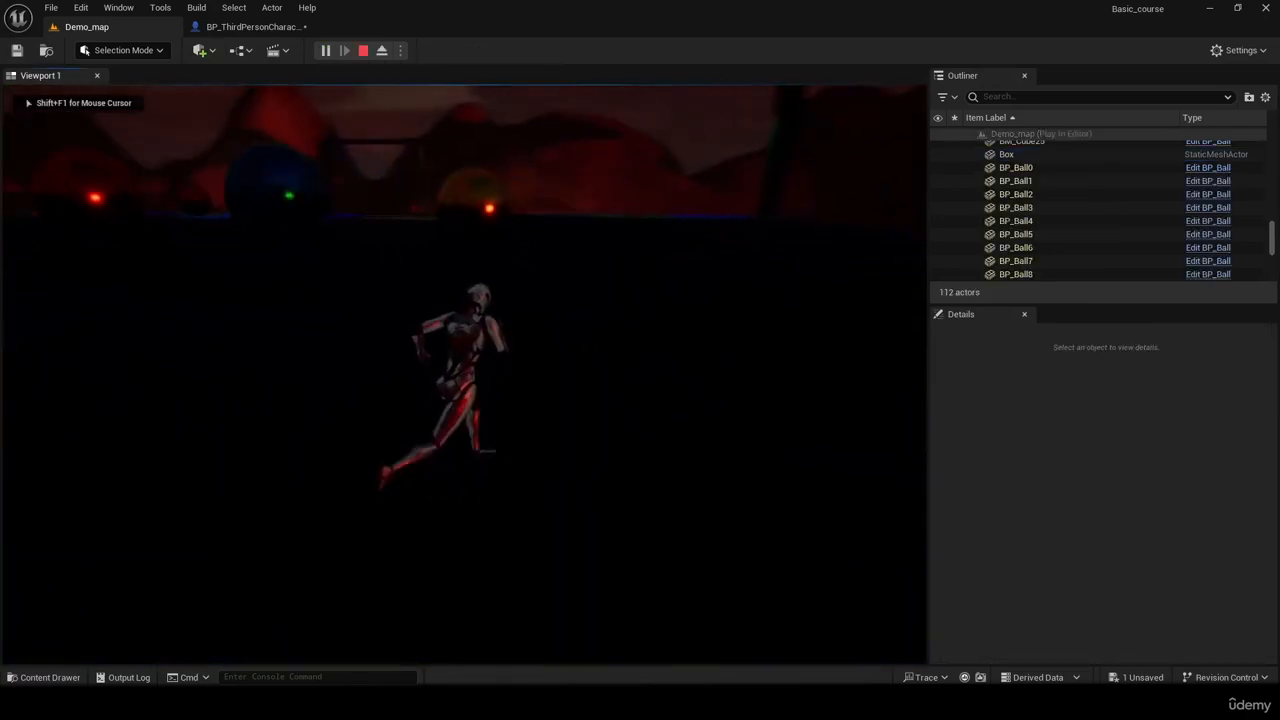
pyautogui.press('w')
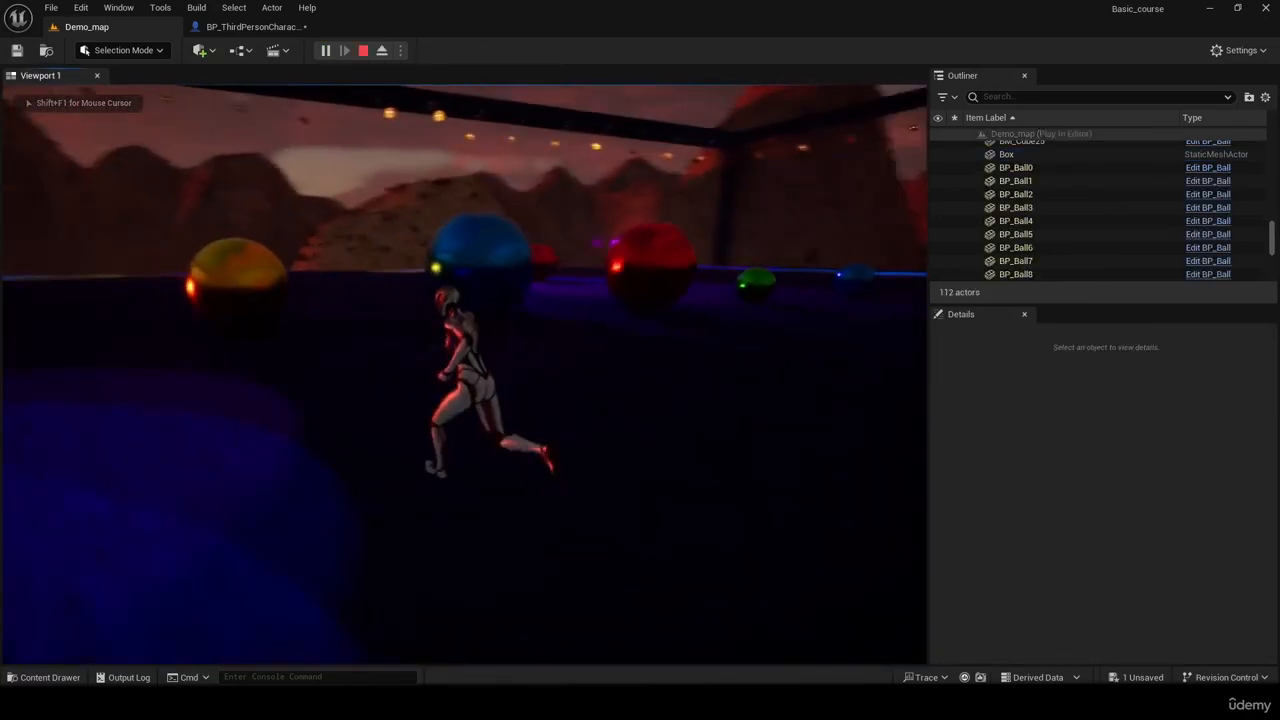
pyautogui.press('d')
pyautogui.press('w')
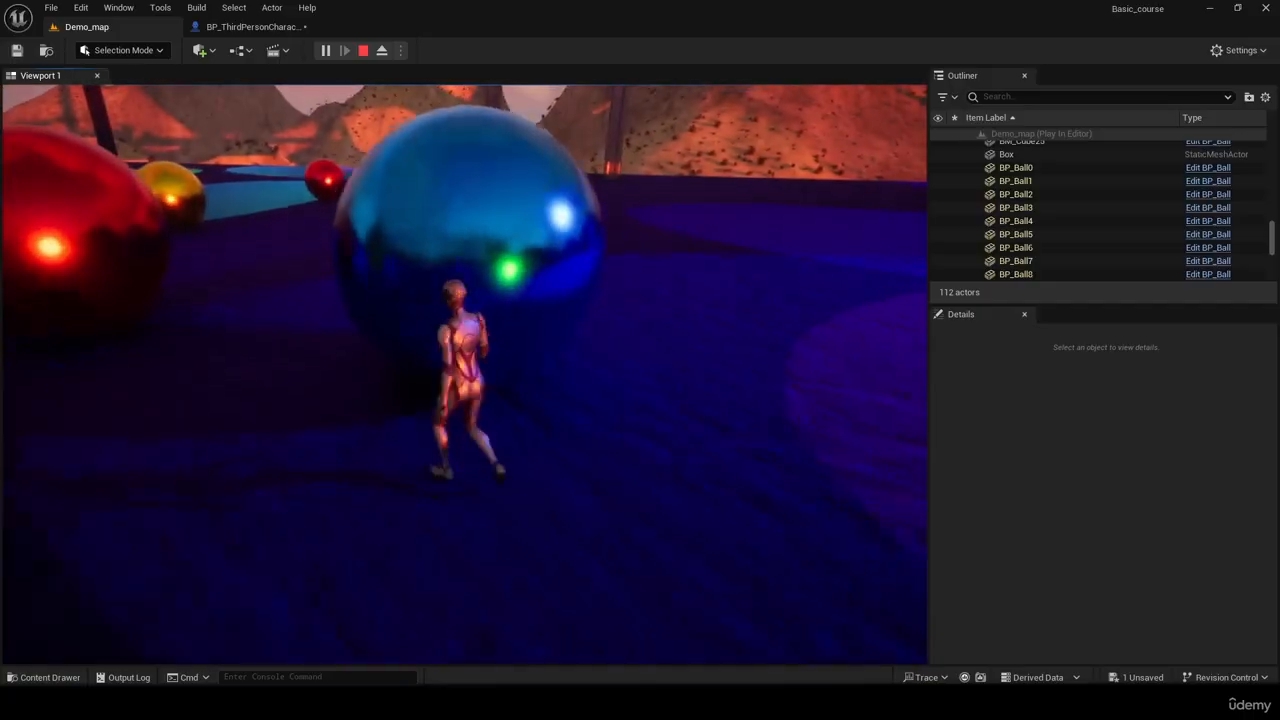
pyautogui.press('w')
pyautogui.press('d')
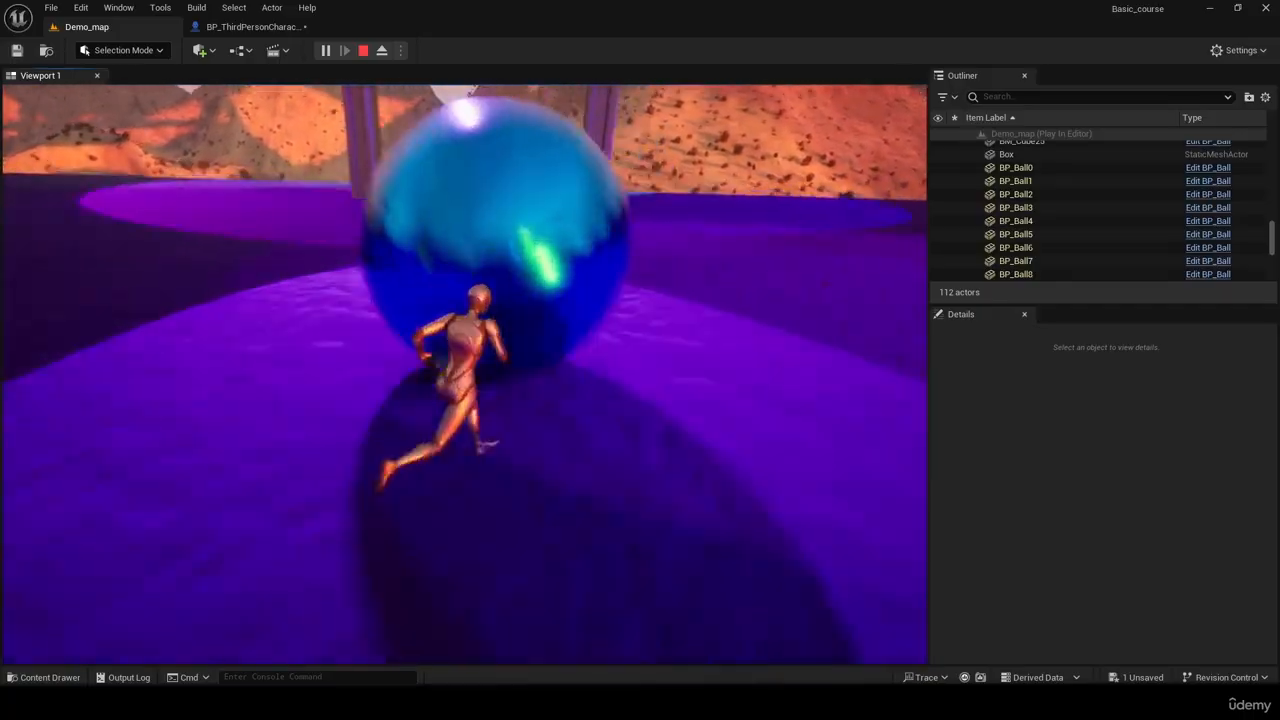
pyautogui.press('w')
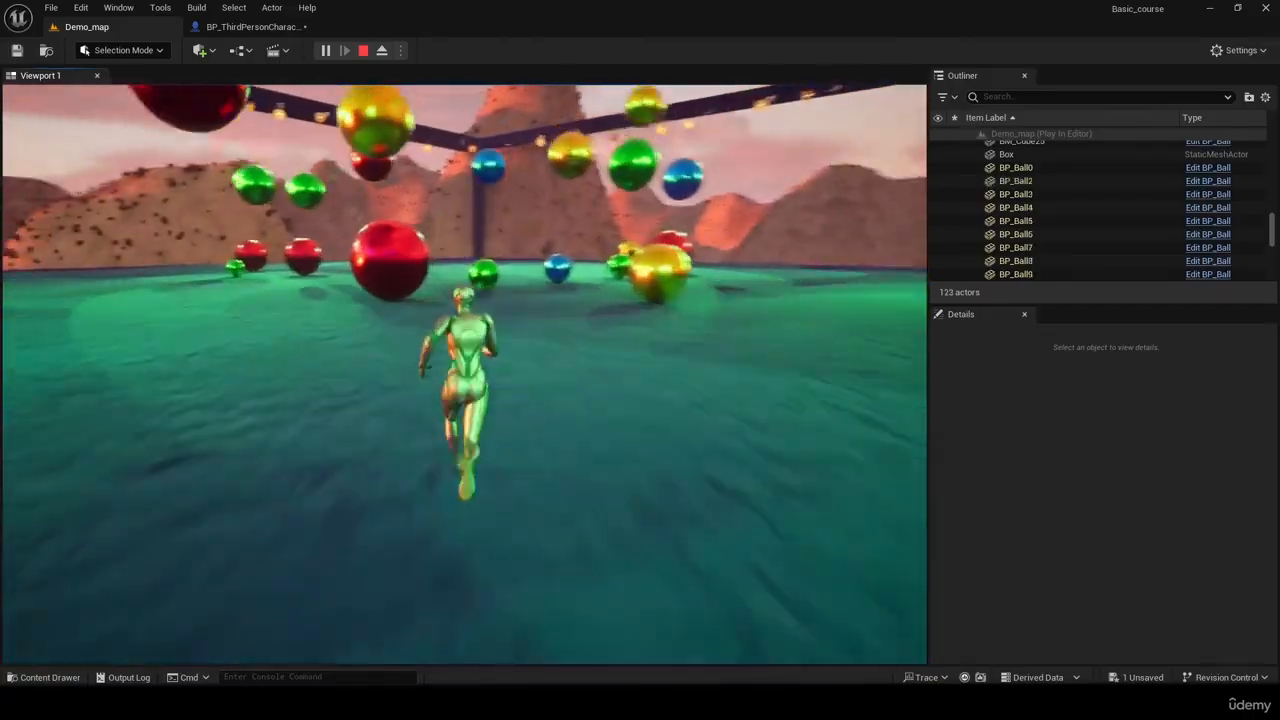
pyautogui.press('w')
pyautogui.press('a')
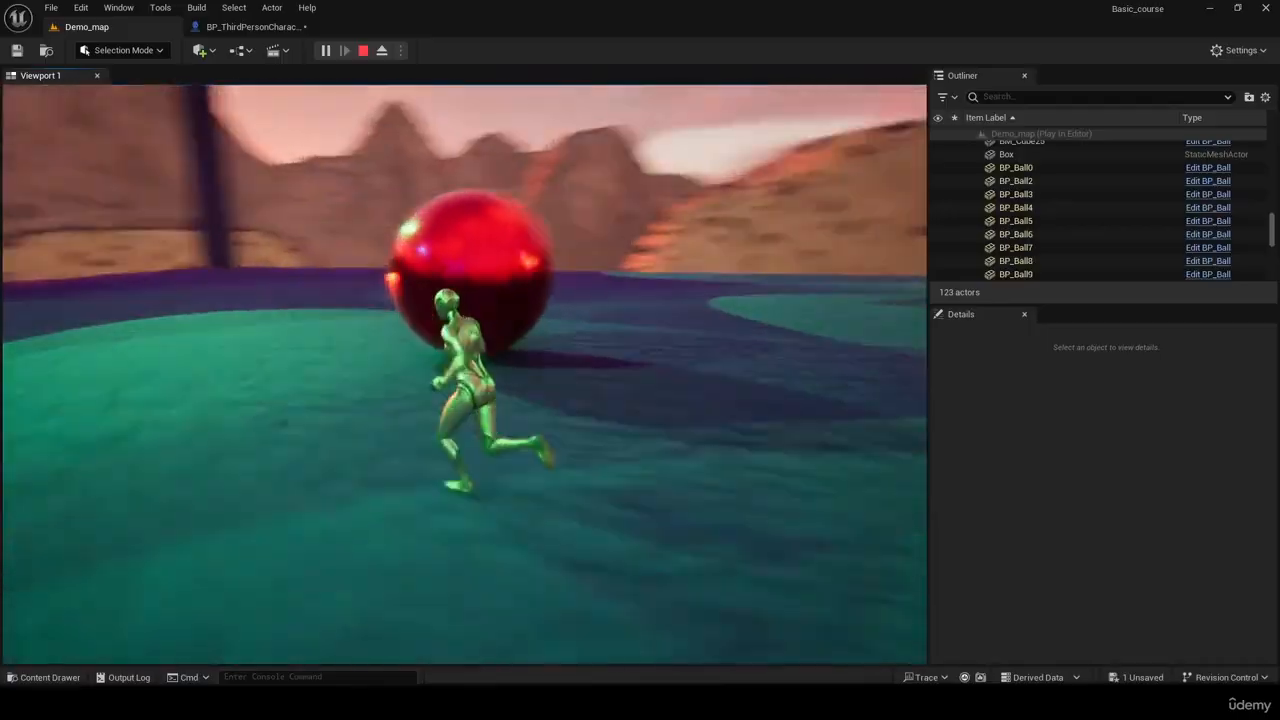
pyautogui.press('w')
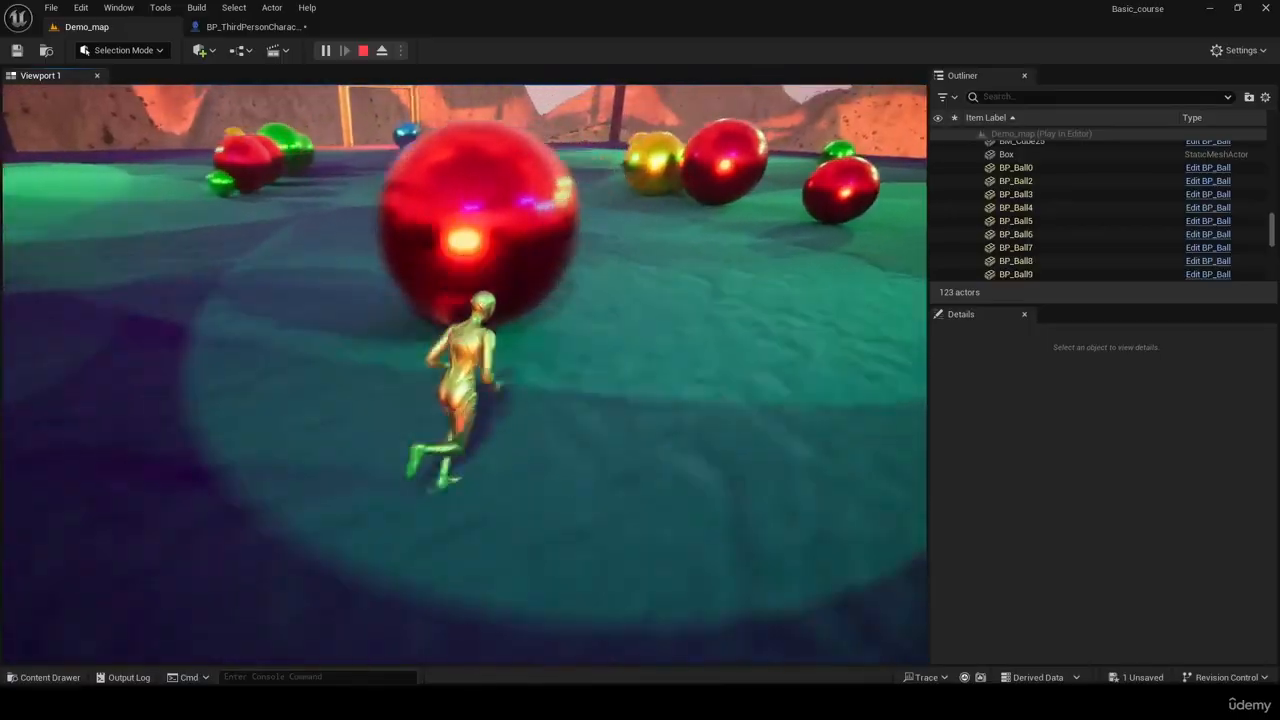
pyautogui.press('w')
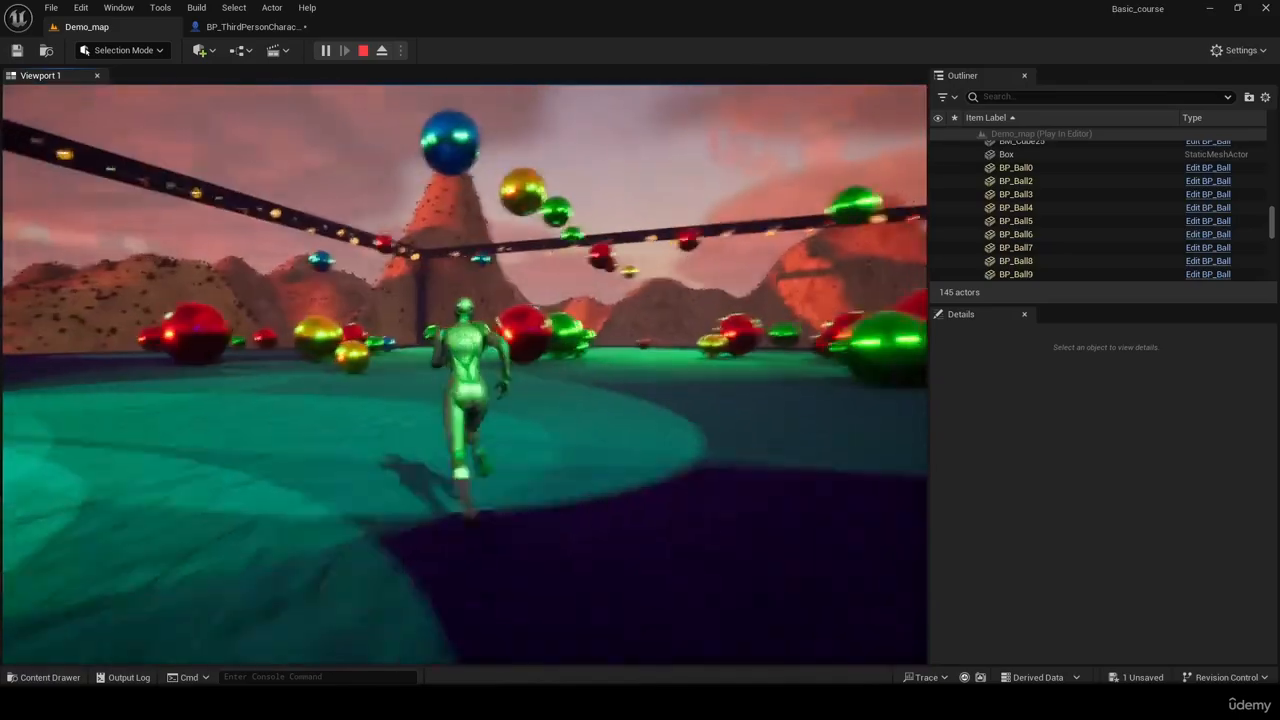
pyautogui.press('space')
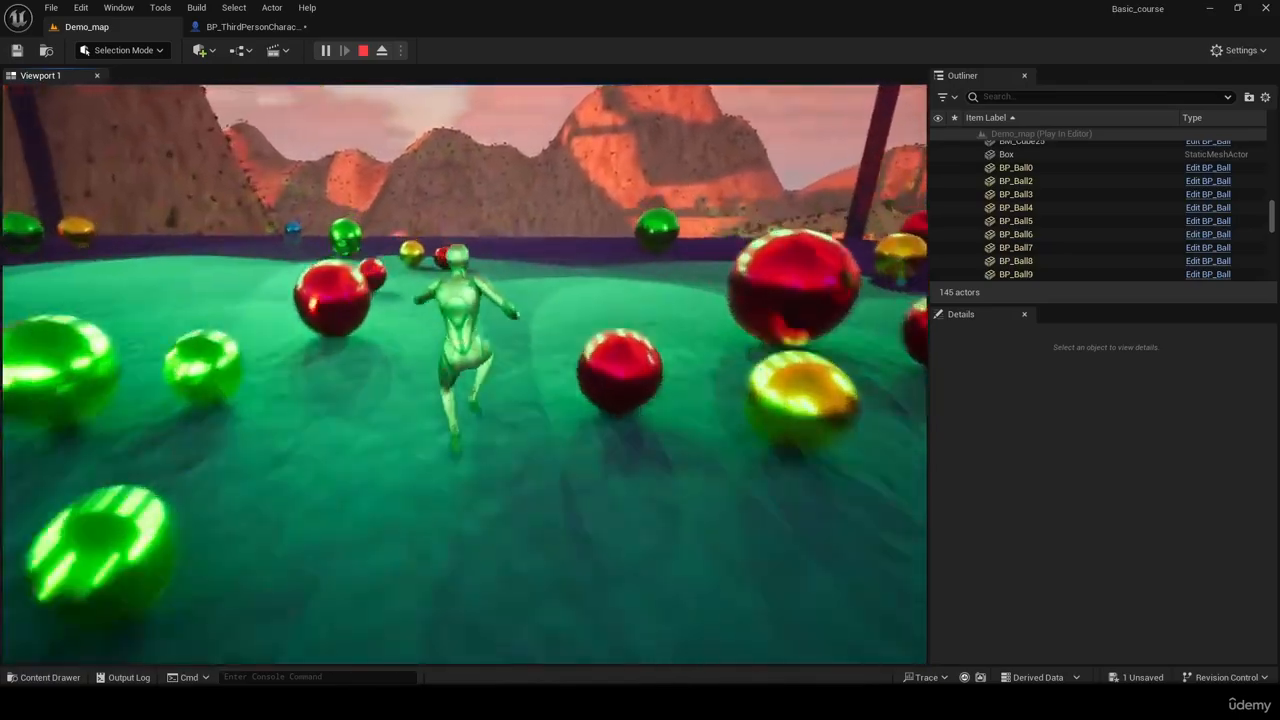
pyautogui.press('w')
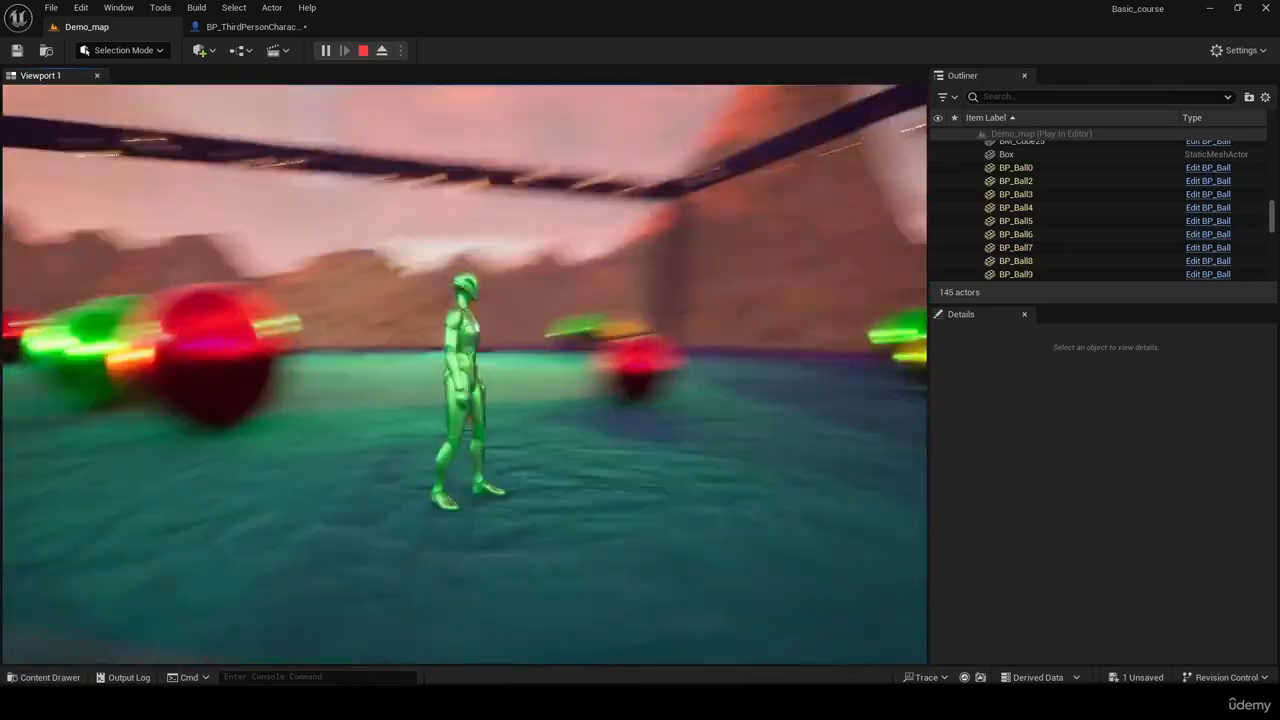
pyautogui.press('Escape')
# Undo and redo the last Max Walk Speed edit in the character blueprint.
pyautogui.click(252, 26)
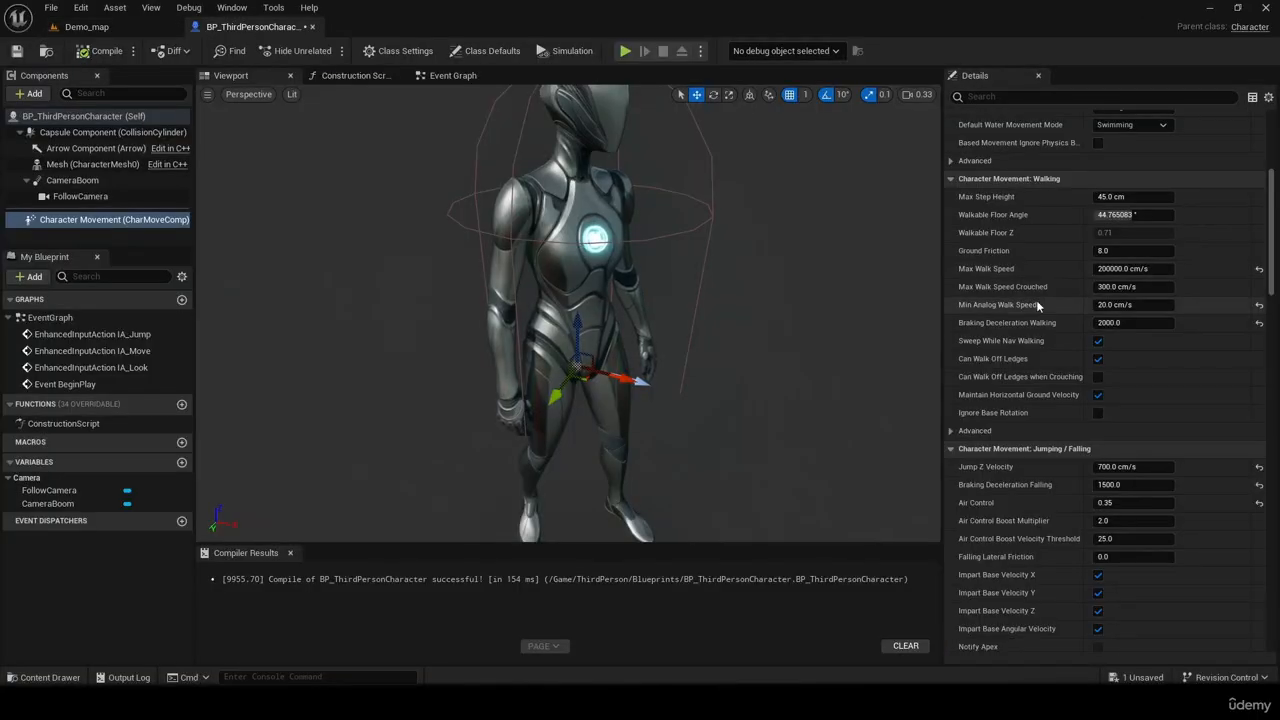
pyautogui.click(1111, 270)
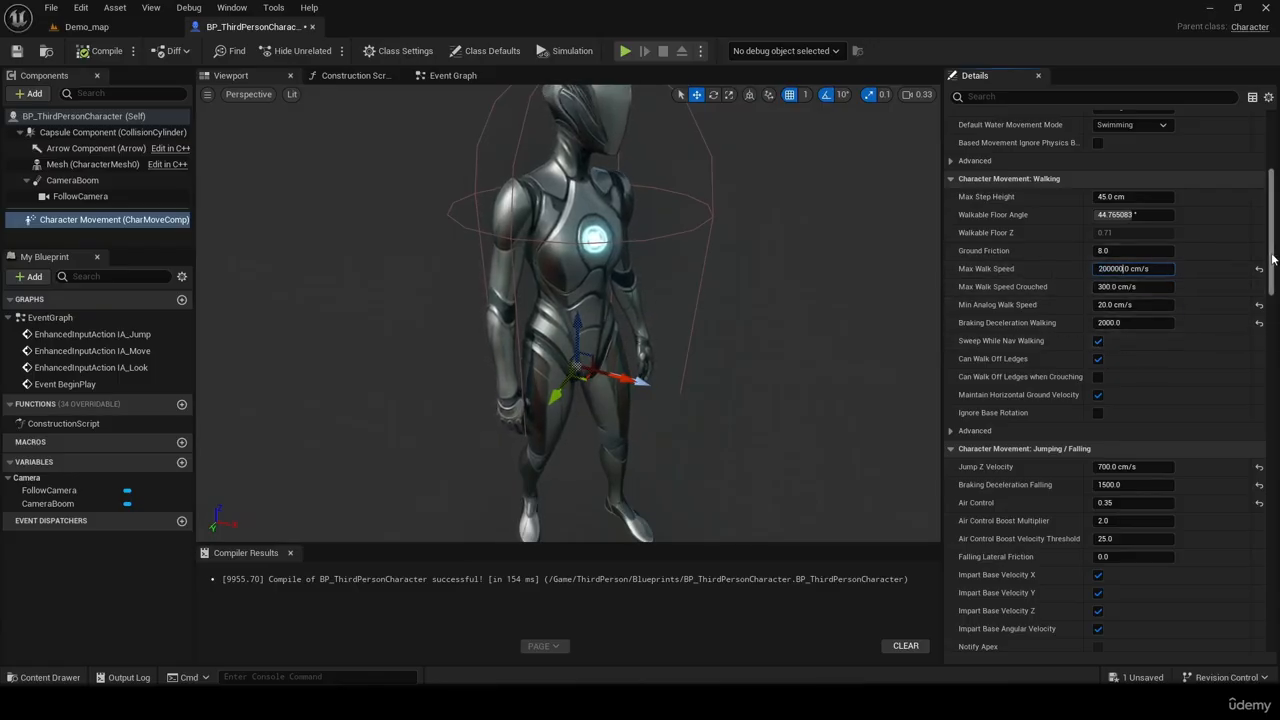
pyautogui.hotkey('ctrl', 'z')
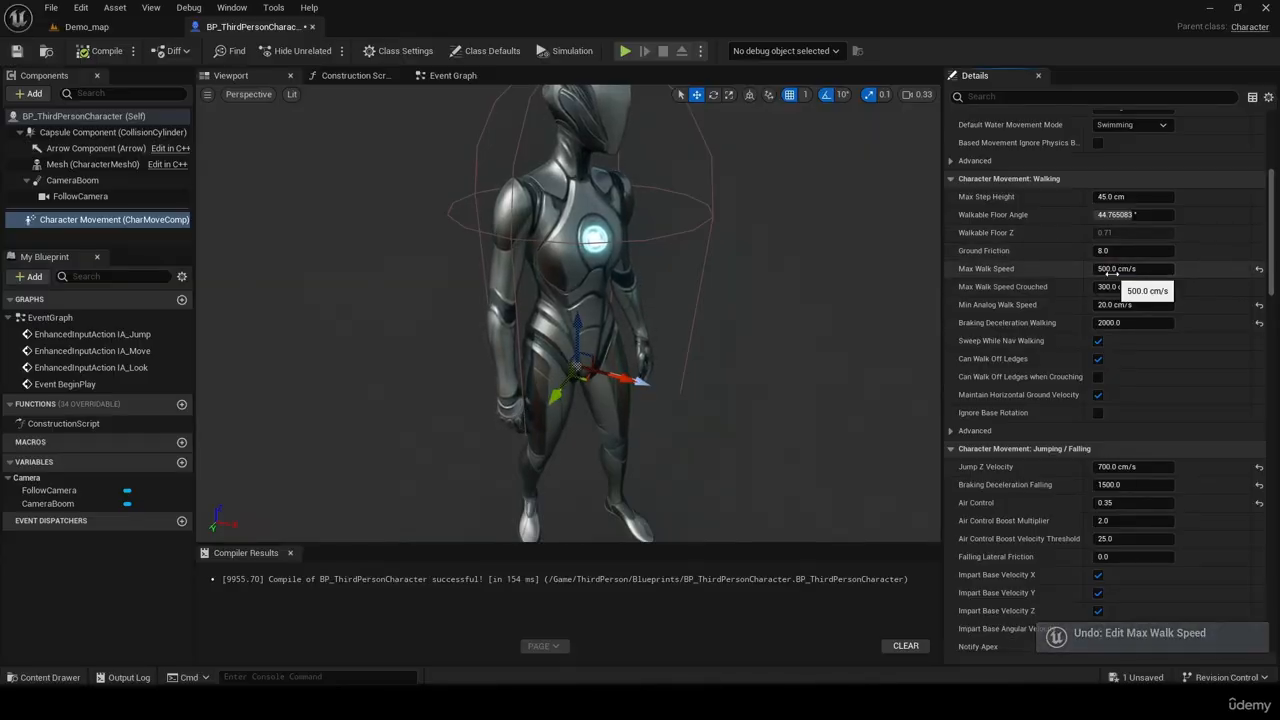
pyautogui.hotkey('ctrl', 'y')
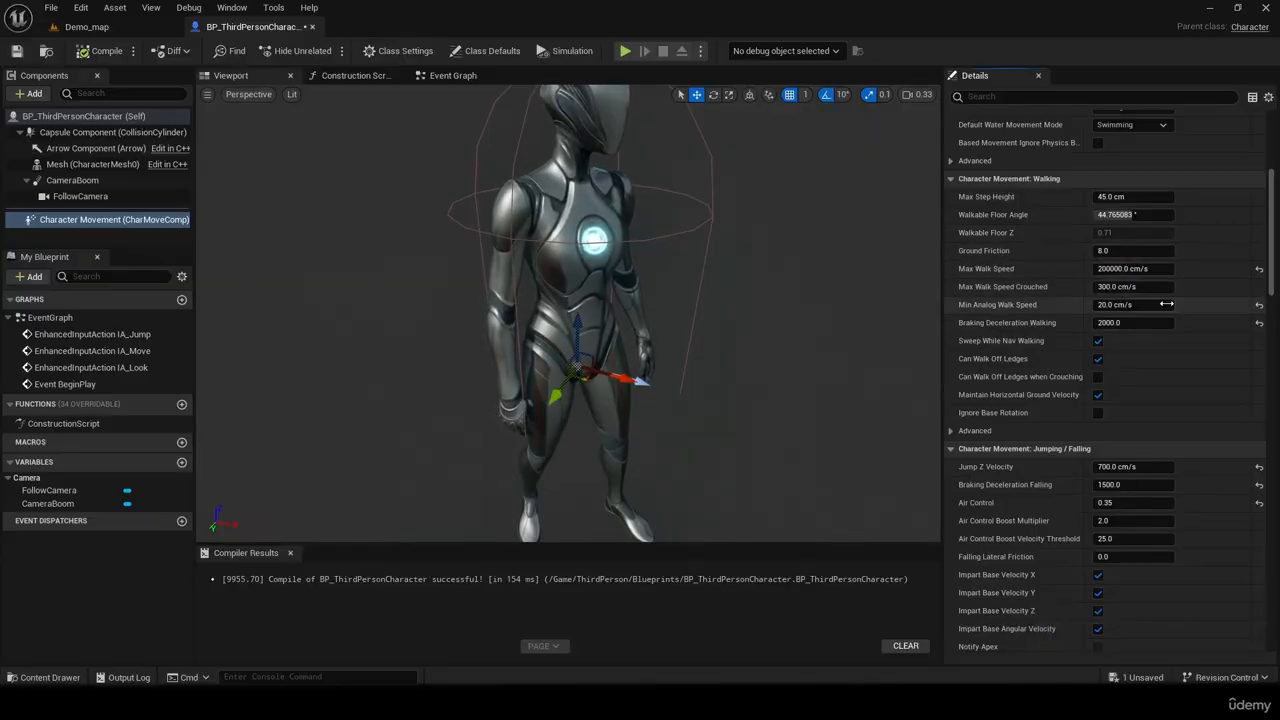
# Start a play preview from the blueprint editor, run the character forward across the arena among the balls, and end the preview.
pyautogui.click(625, 51)
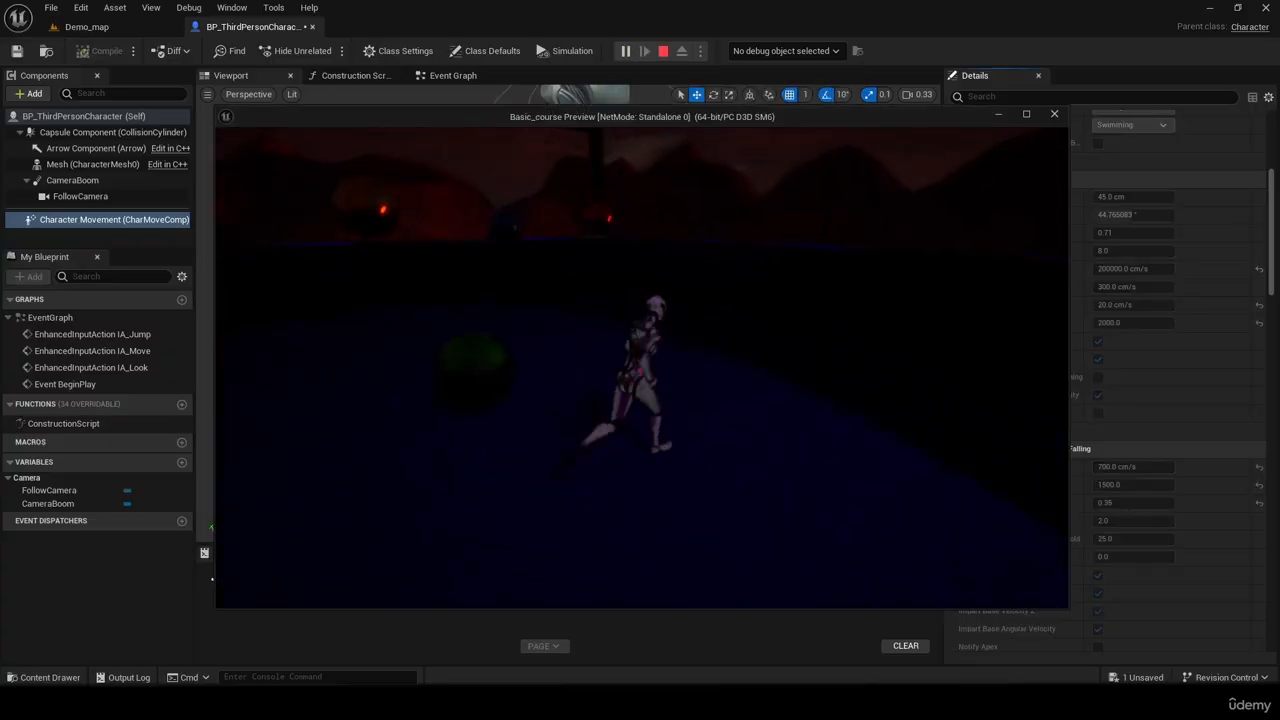
pyautogui.press('w')
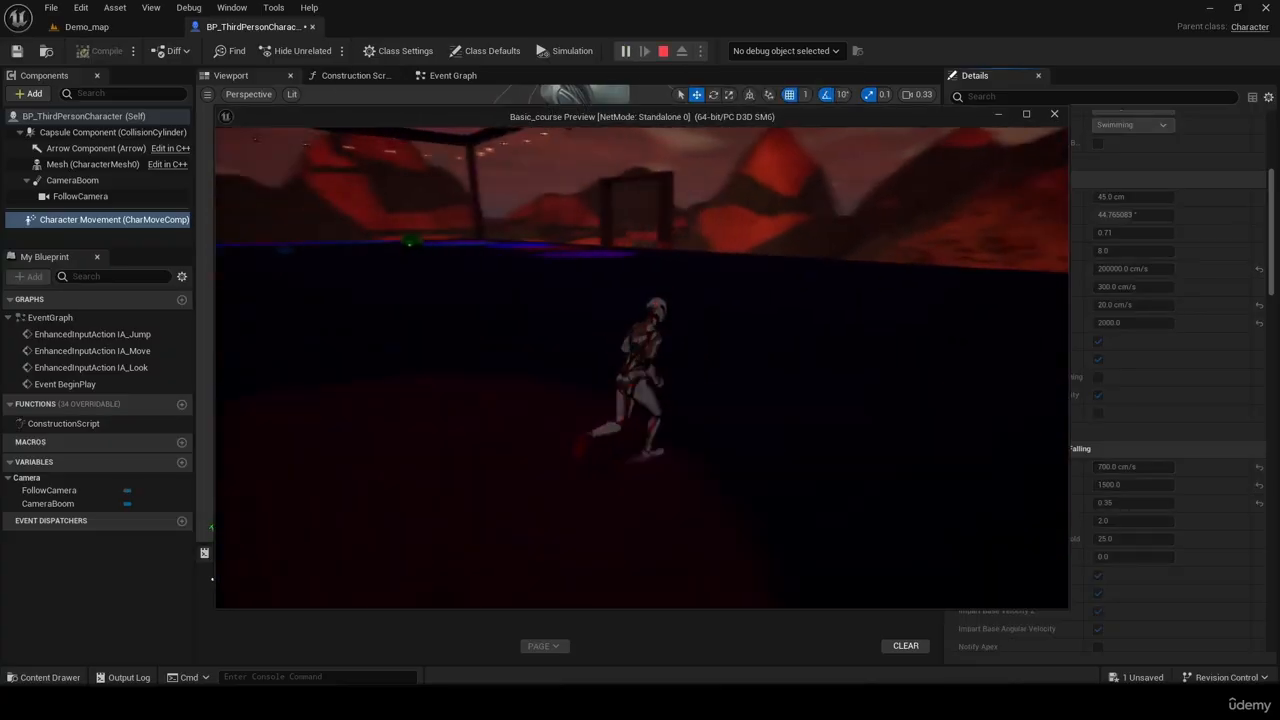
pyautogui.press('w')
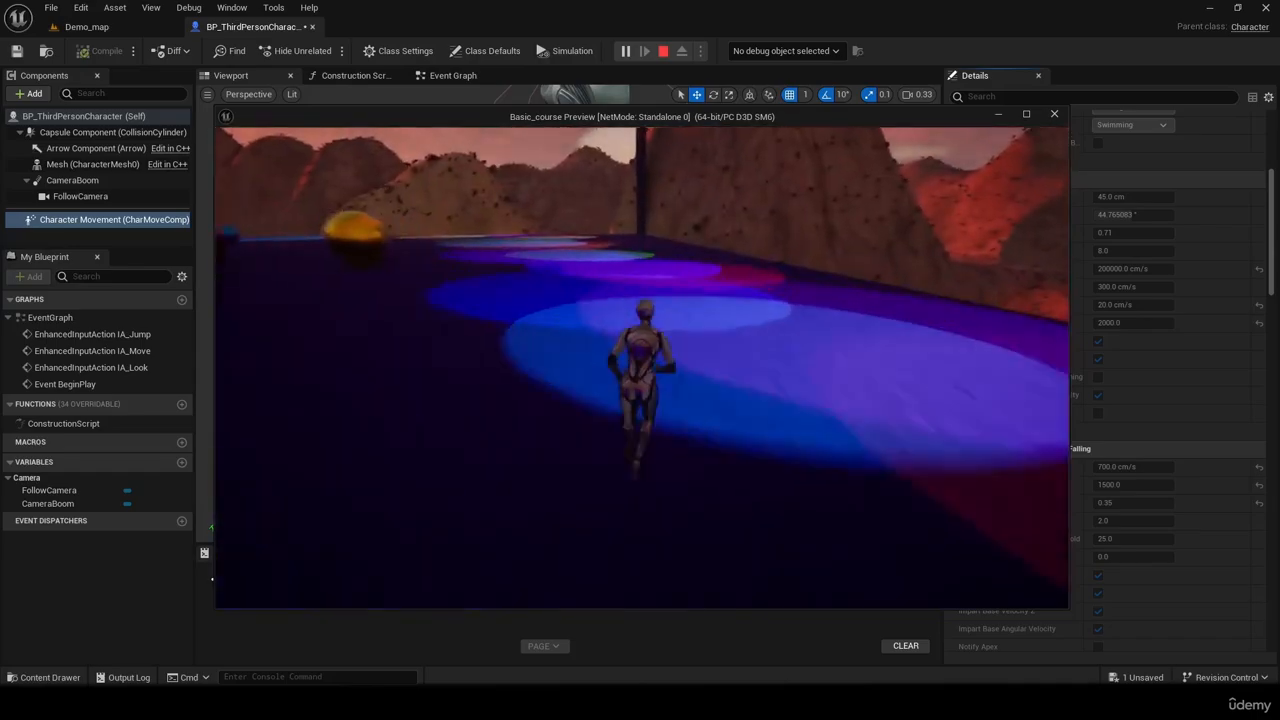
pyautogui.press('w')
pyautogui.press('w')
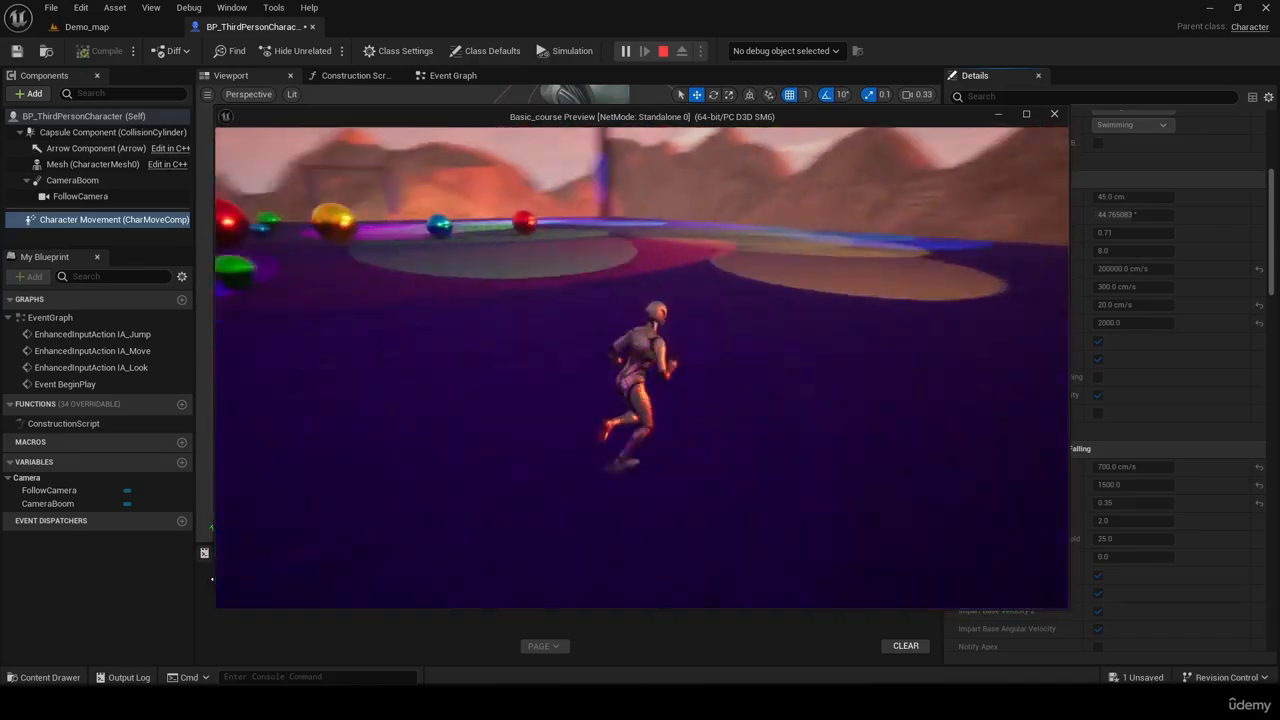
pyautogui.press('w')
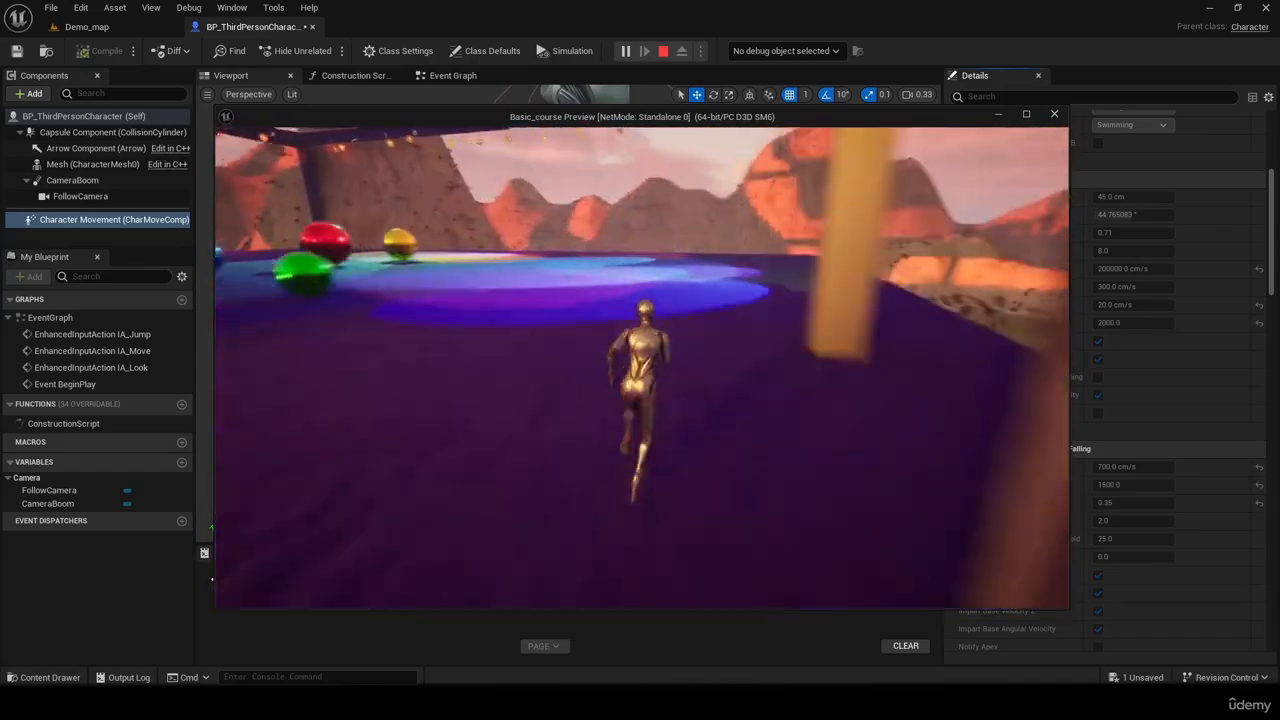
pyautogui.press('w')
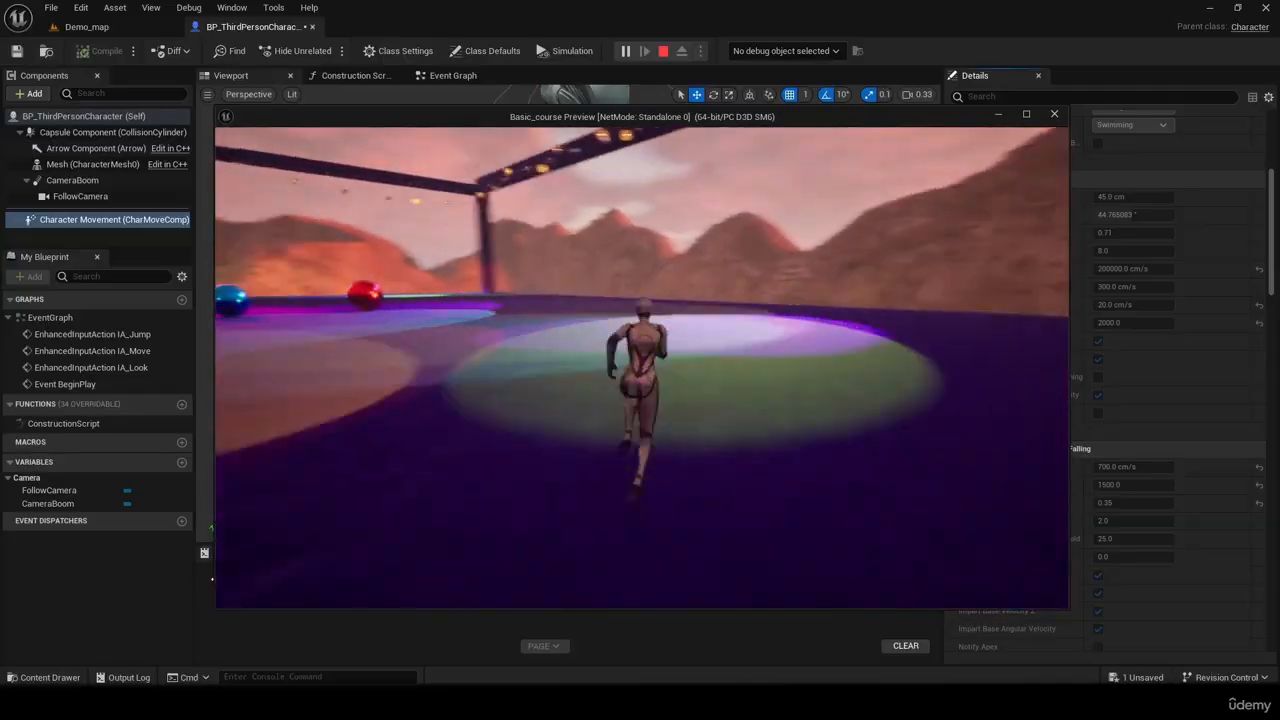
pyautogui.press('w')
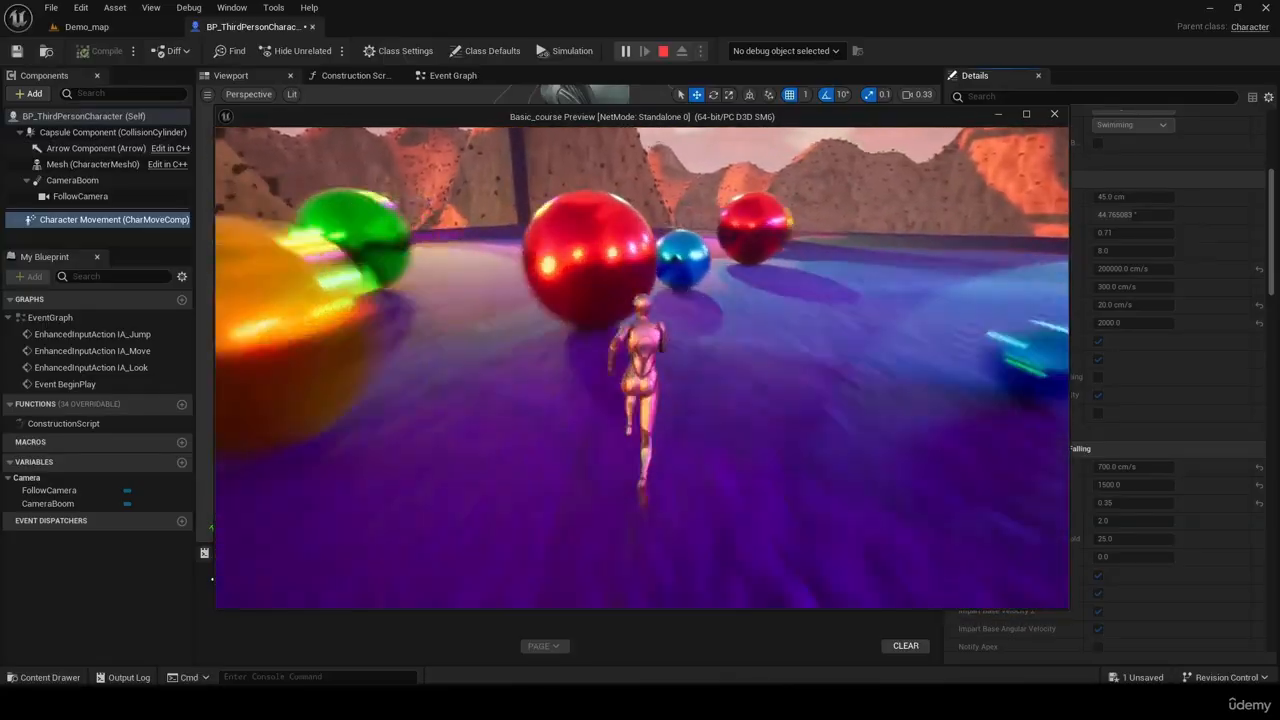
pyautogui.press('w')
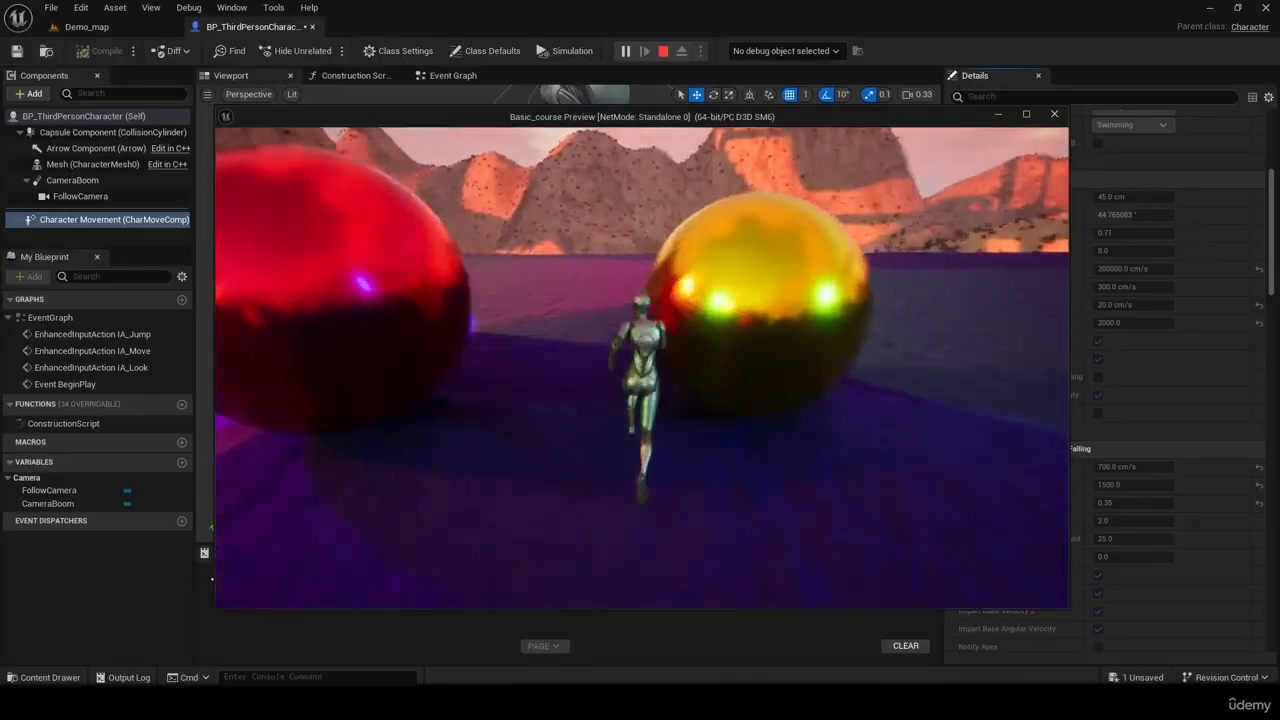
pyautogui.press('Escape')
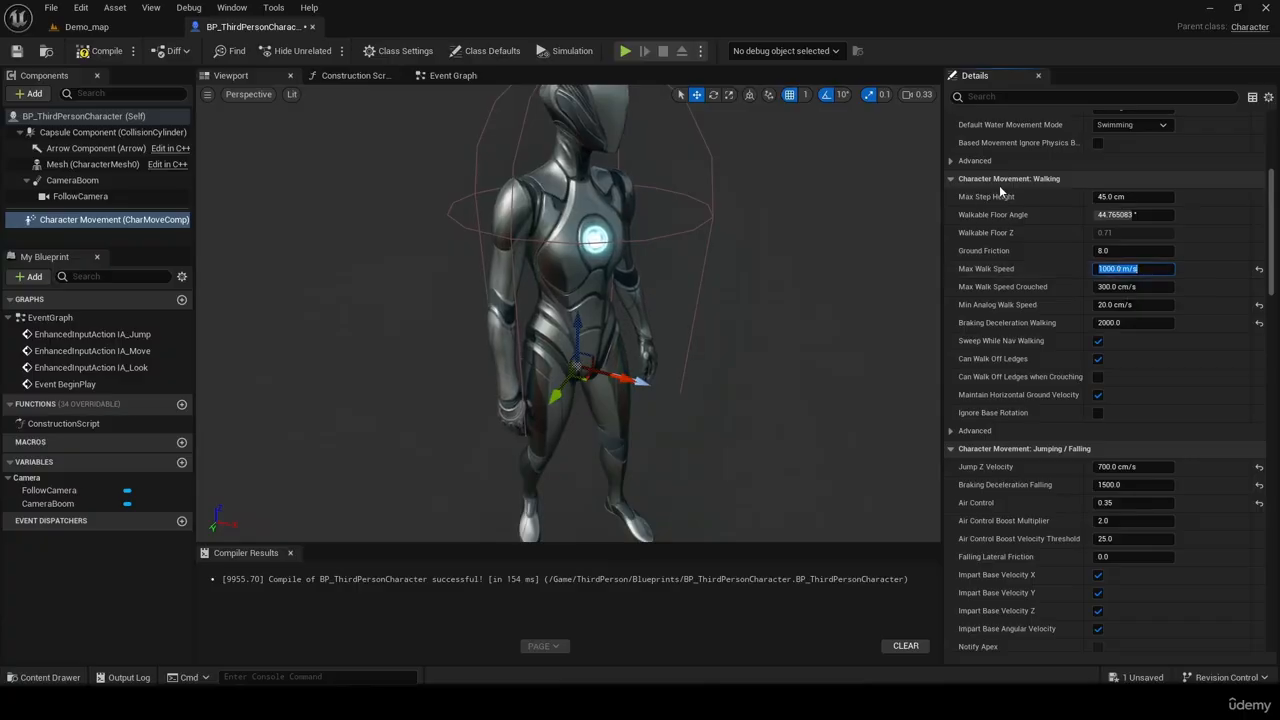
# Play-test the 1000 m/s Max Walk Speed in Demo_map by running the character around the arena near the balls, and end the session.
pyautogui.click(1017, 253)
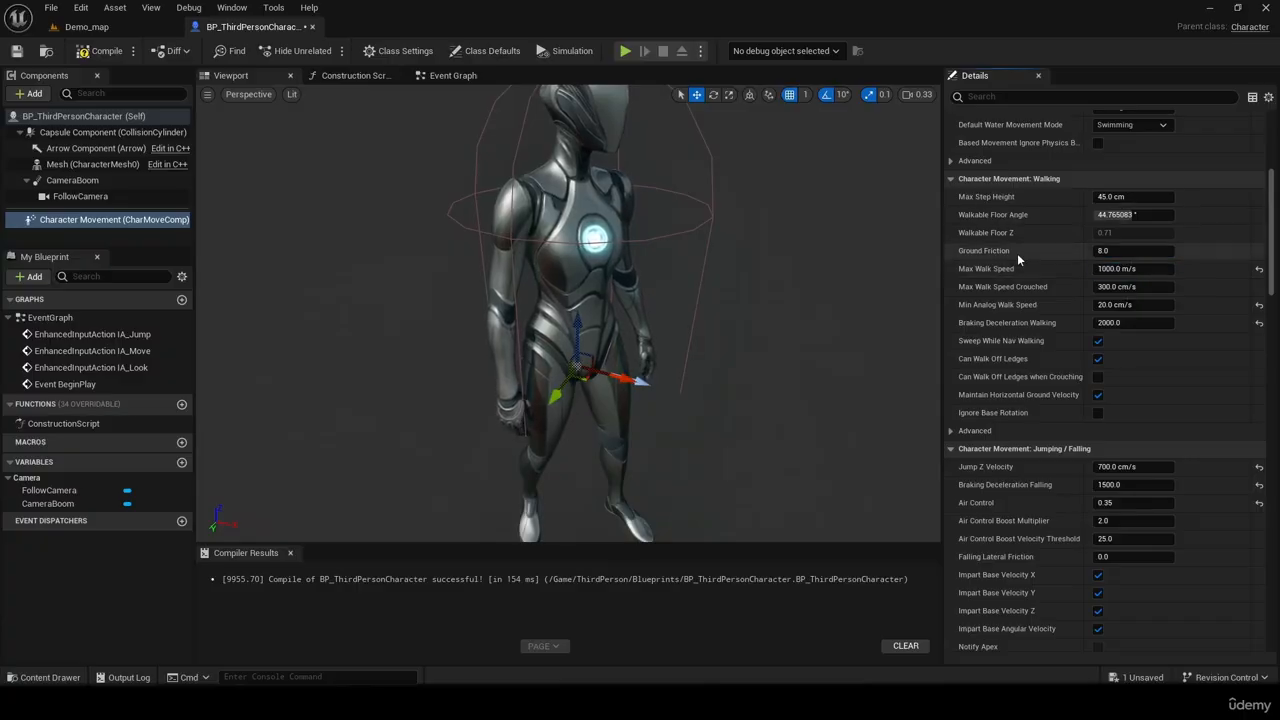
pyautogui.click(125, 32)
pyautogui.click(323, 50)
pyautogui.press('w')
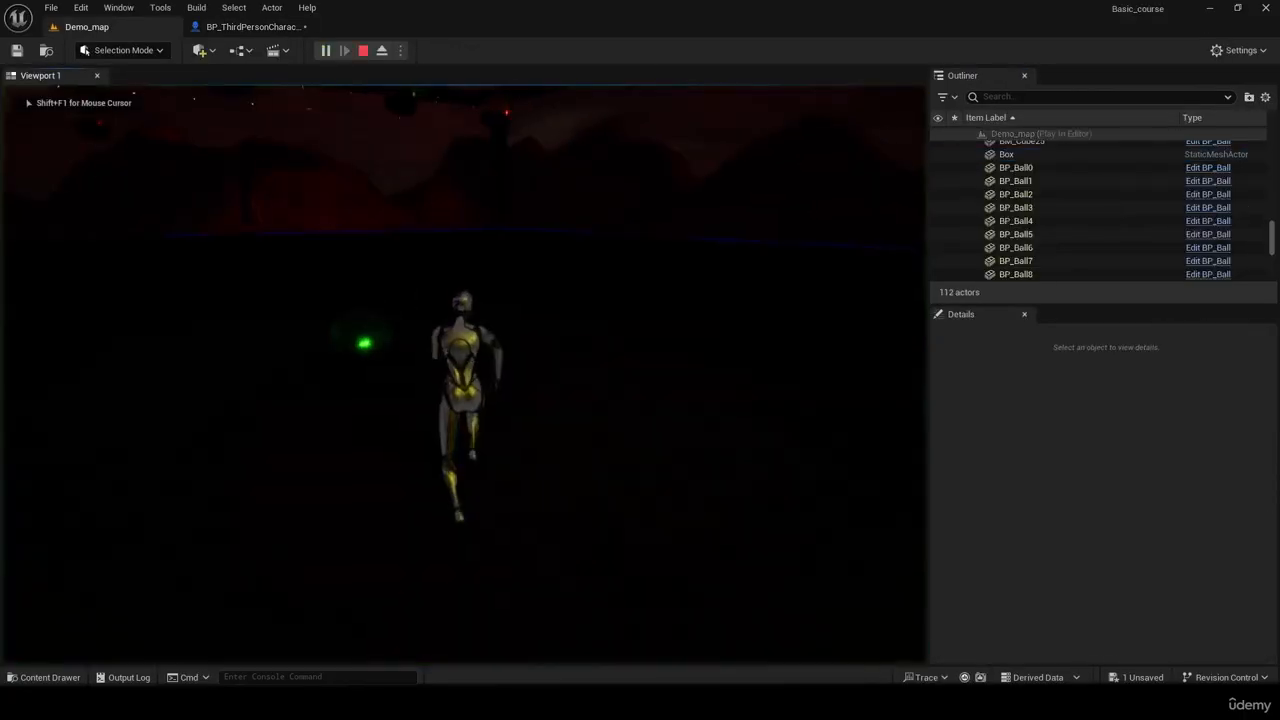
pyautogui.press('w')
pyautogui.press('d')
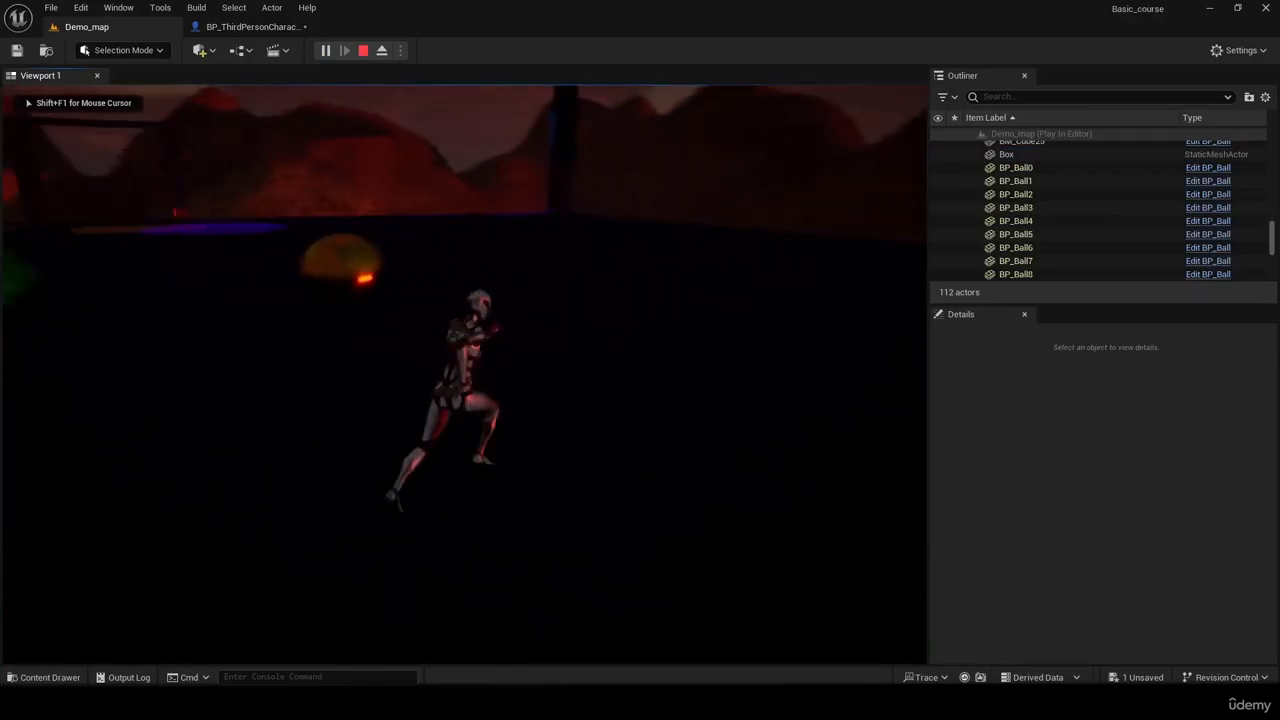
pyautogui.press('w')
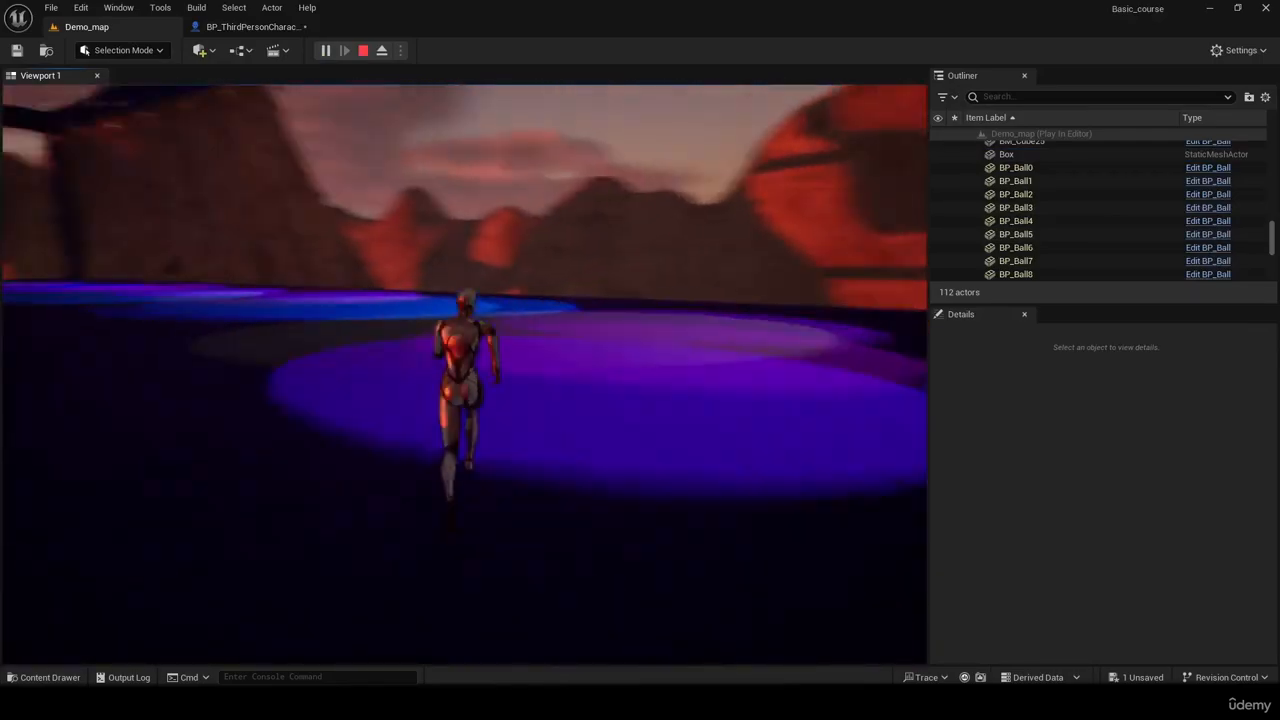
pyautogui.press('d')
pyautogui.press('w')
pyautogui.press('d')
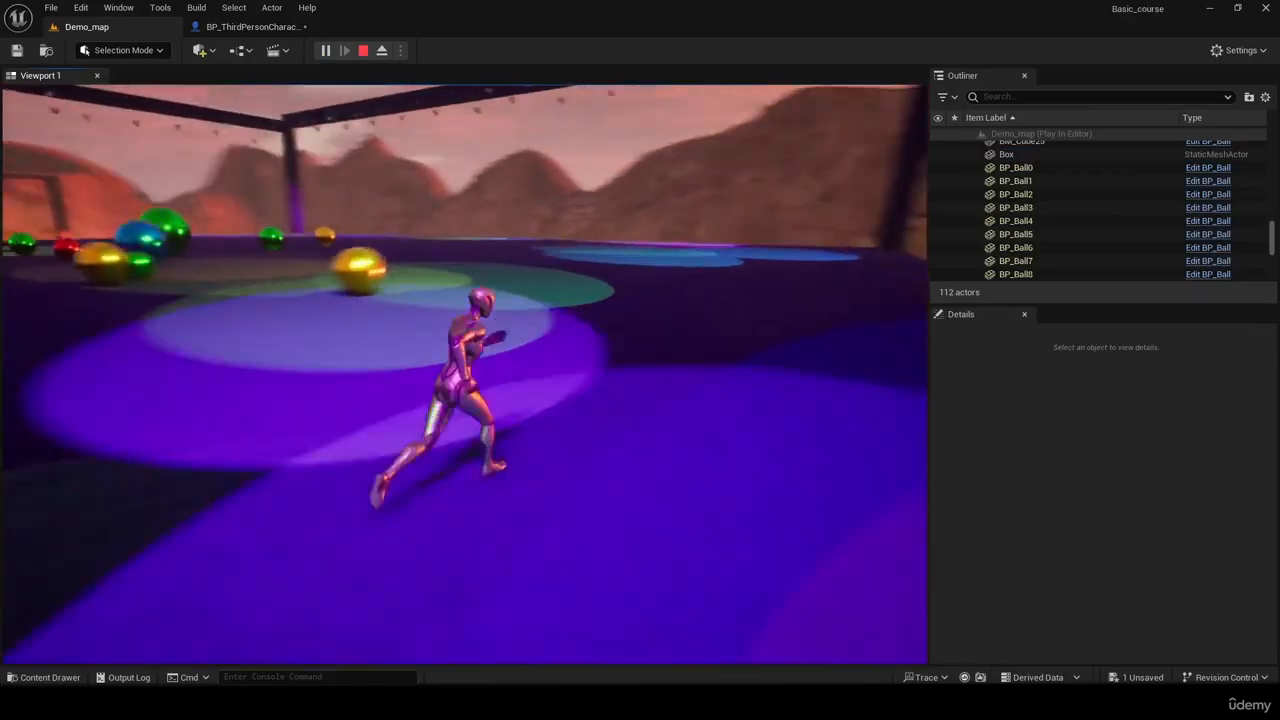
pyautogui.press('w')
pyautogui.press('w')
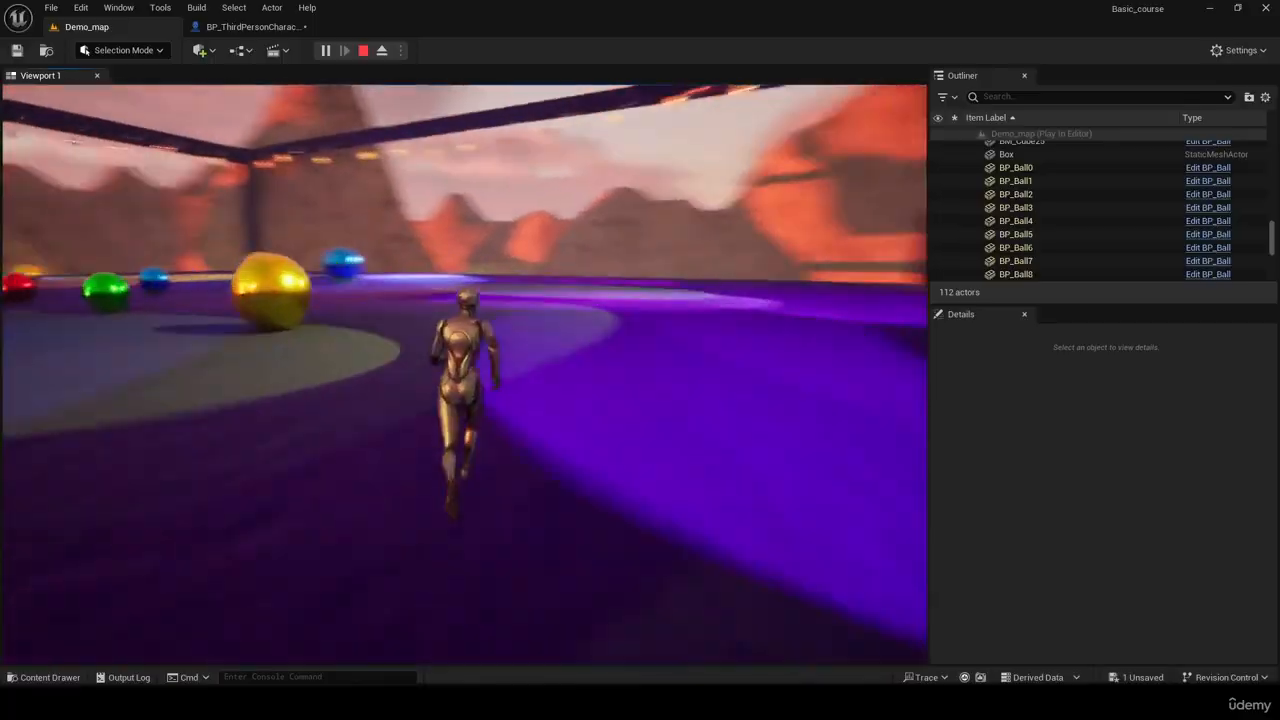
pyautogui.press('w')
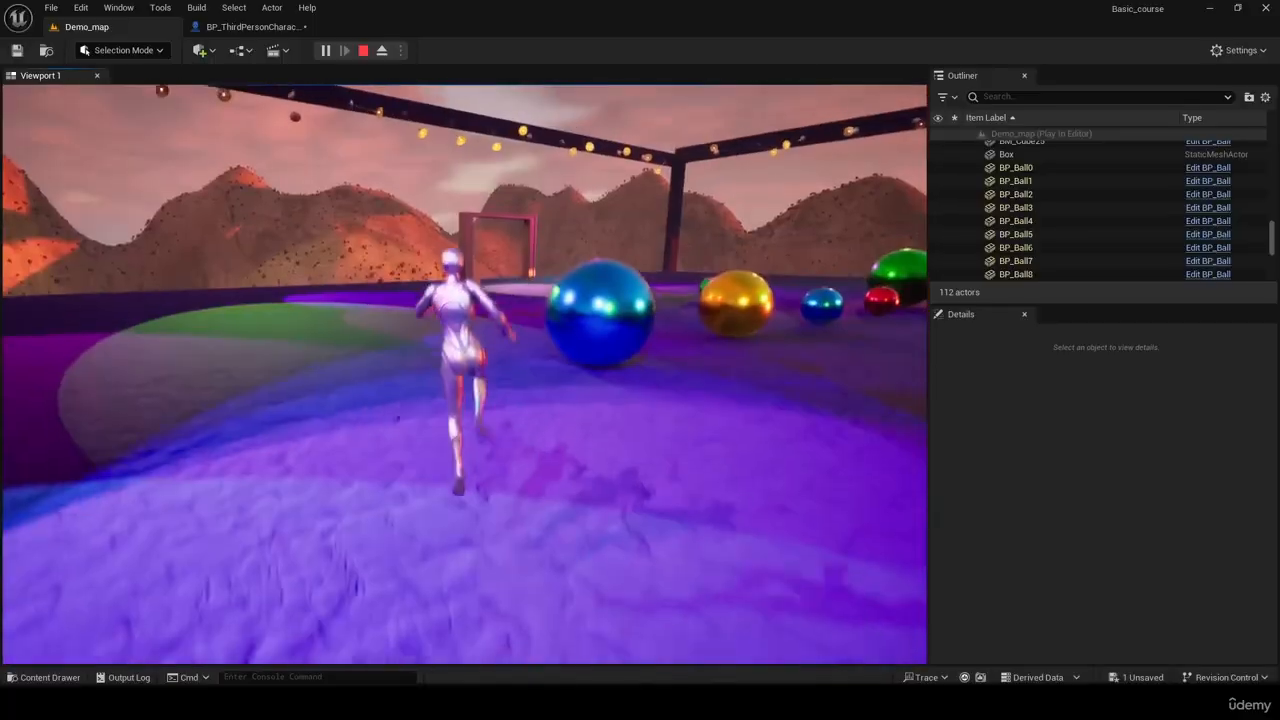
pyautogui.press('Escape')
# Set the Character Movement component's Max Acceleration to 5000 in BP_ThirdPersonCharacter and compile the blueprint.
pyautogui.click(245, 27)
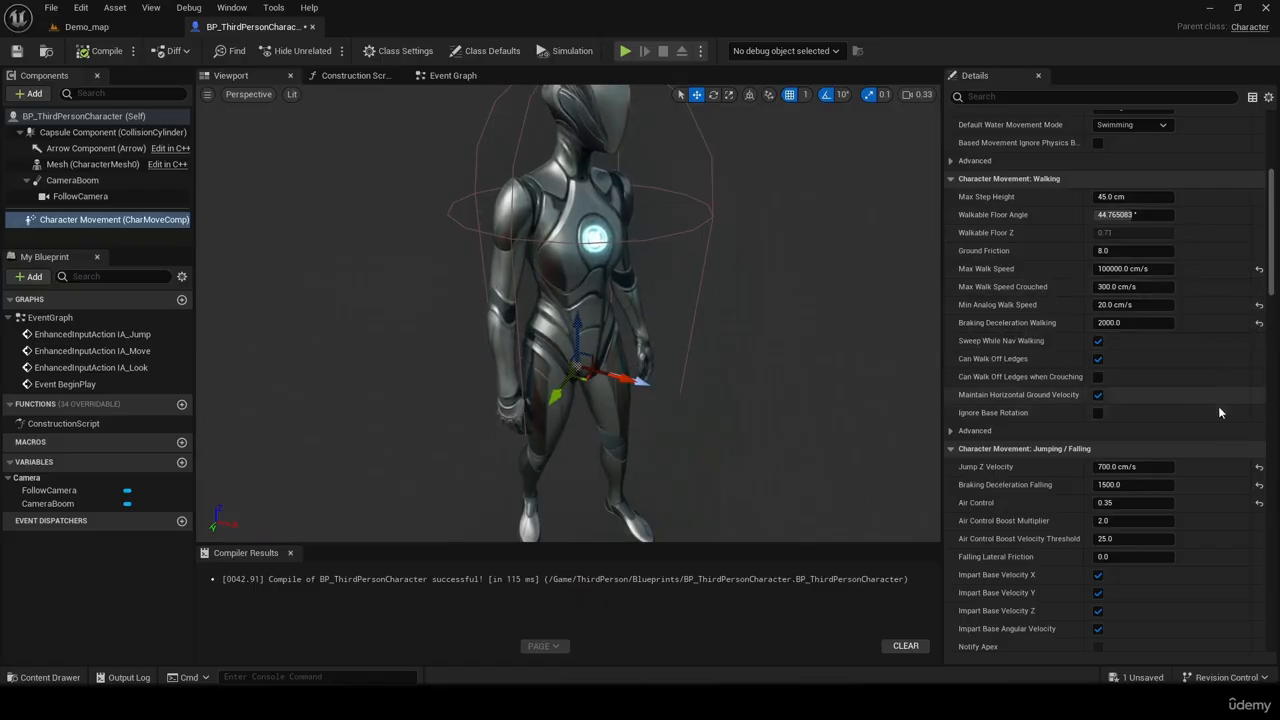
pyautogui.scroll(5, 1265, 275)
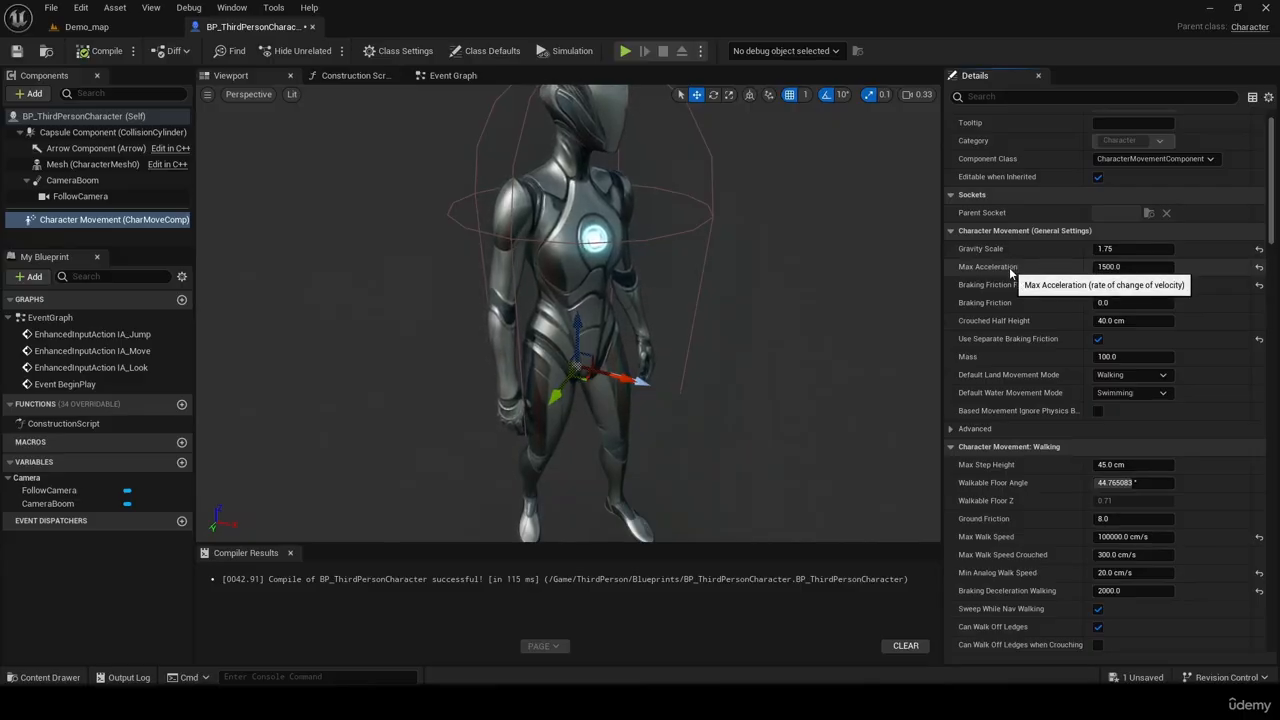
pyautogui.click(1119, 268)
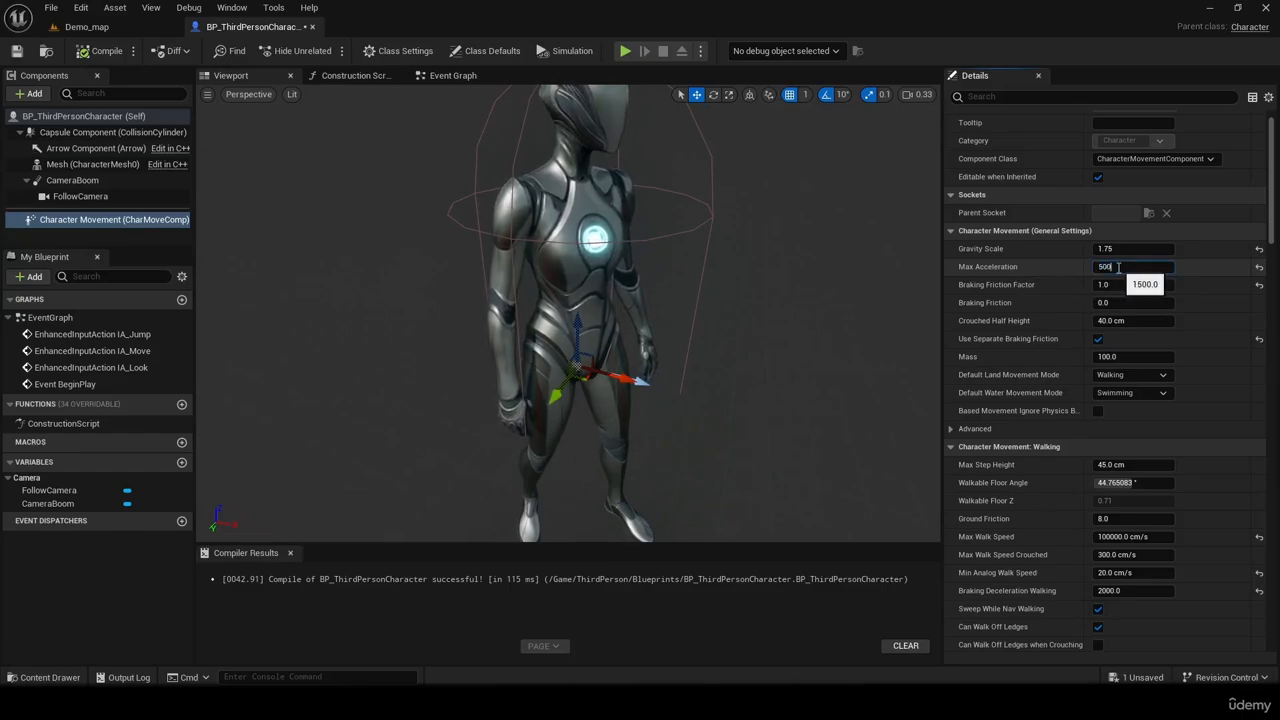
pyautogui.write('5000')
pyautogui.press('Return')
pyautogui.click(114, 50)
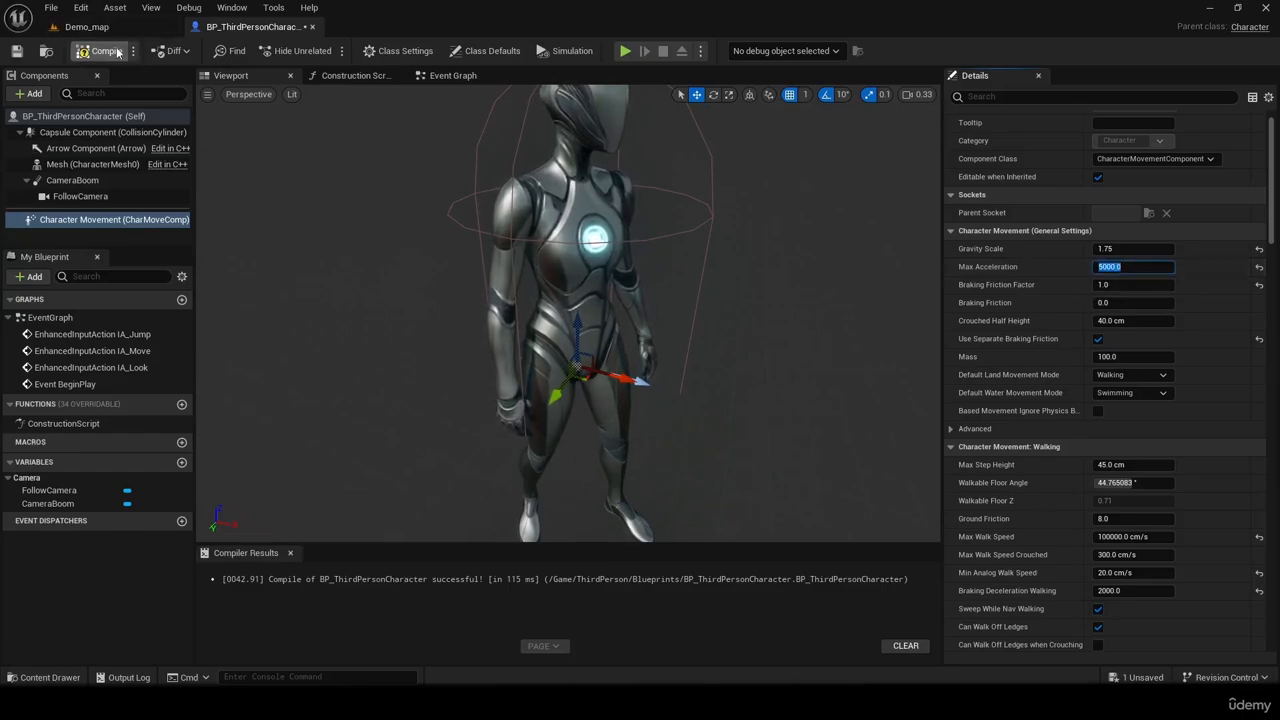
# Play-test the 5000 Max Acceleration in Demo_map by running the character through the balls, and end the session.
pyautogui.click(118, 30)
pyautogui.click(322, 50)
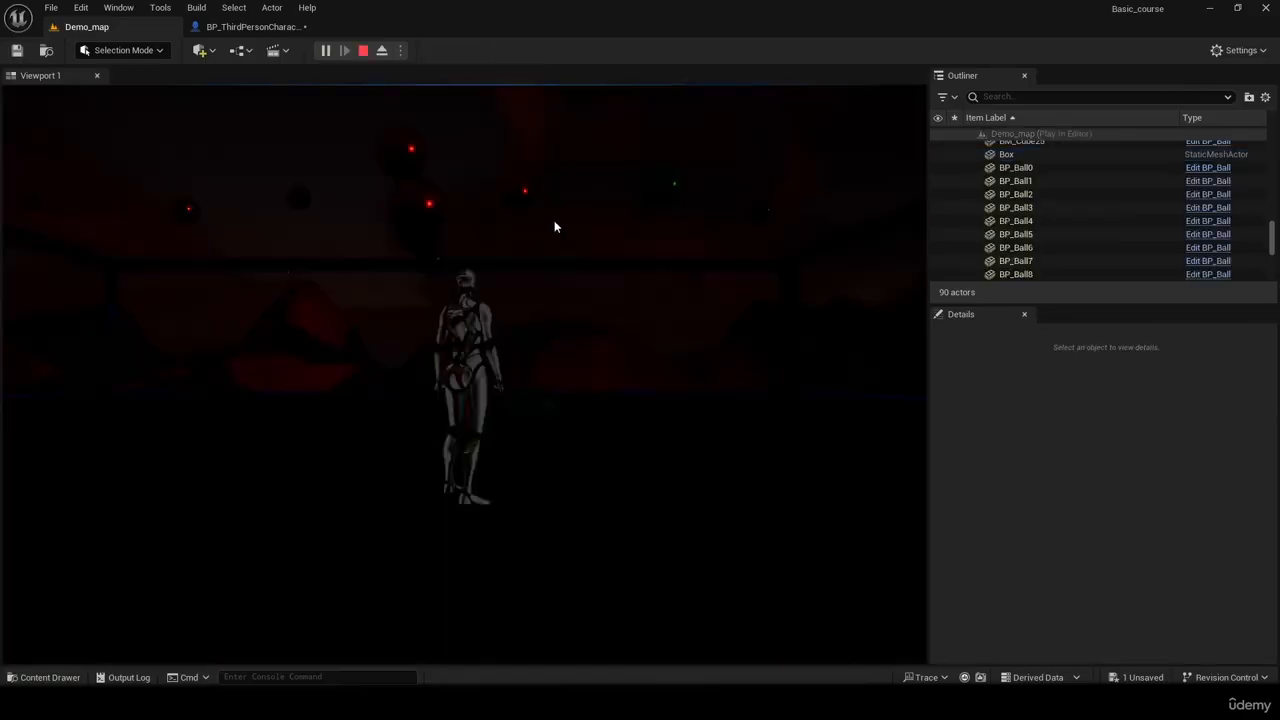
pyautogui.press('w')
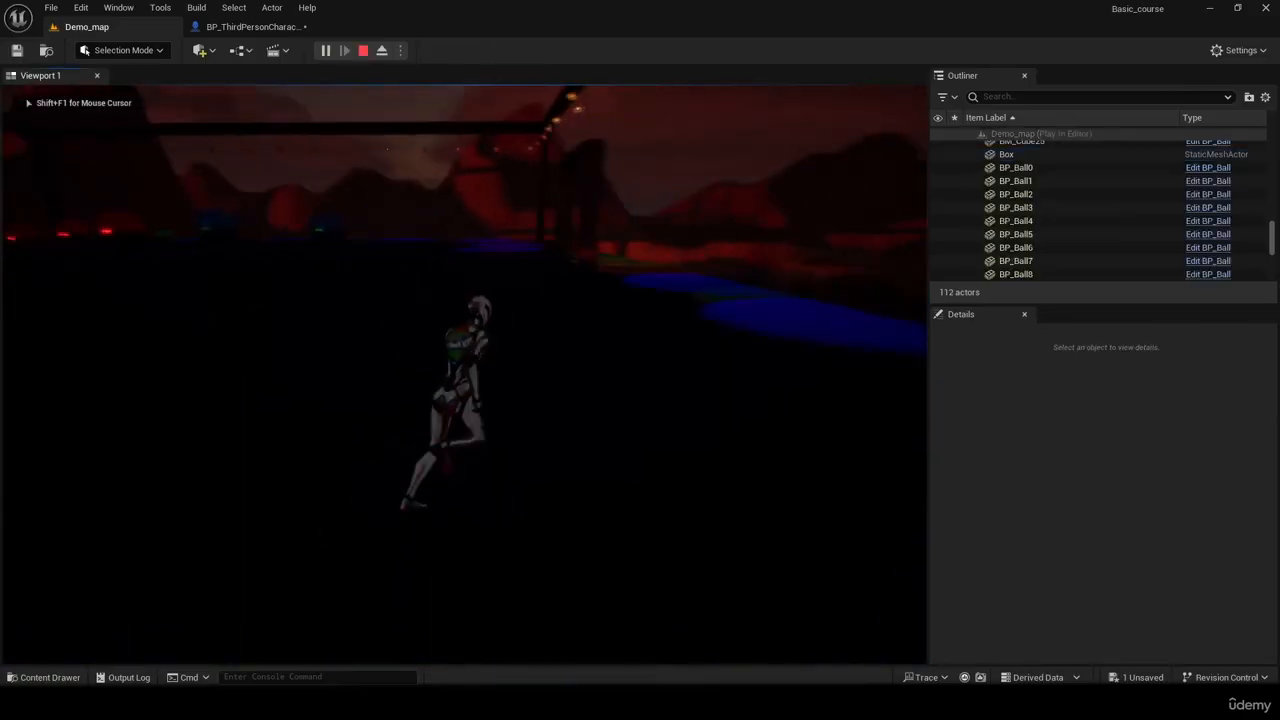
pyautogui.press('w')
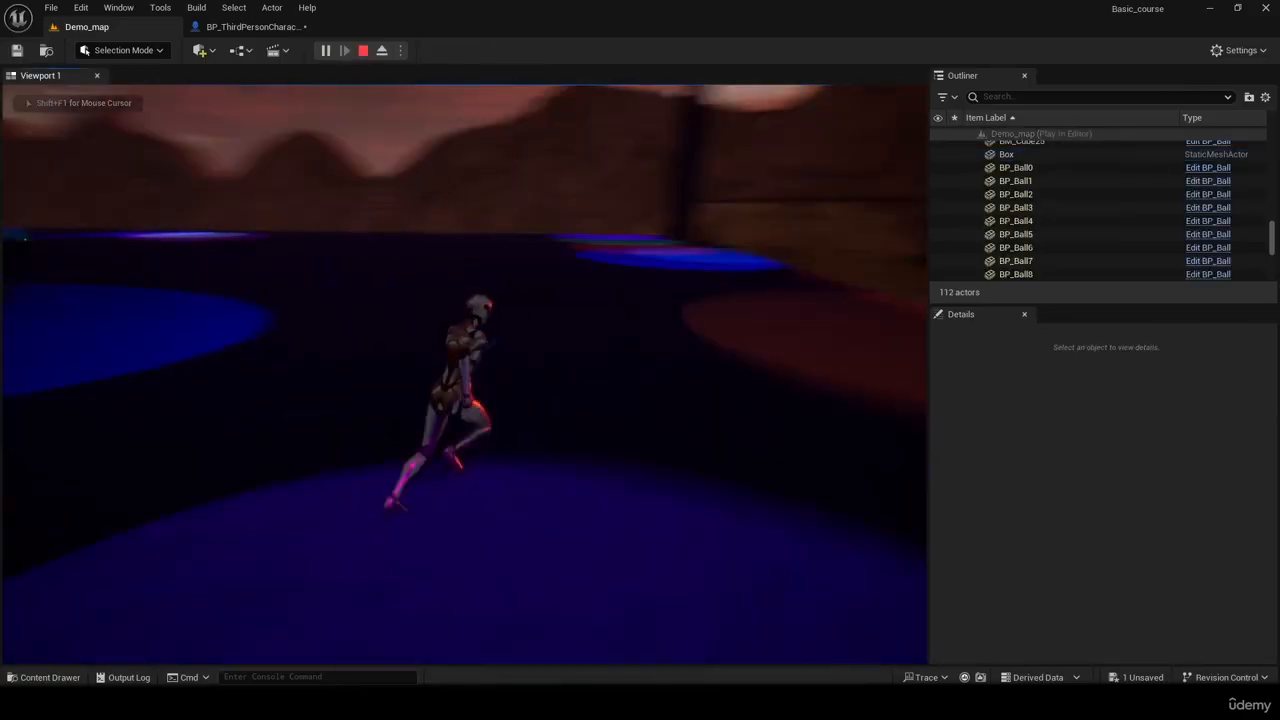
pyautogui.press('w')
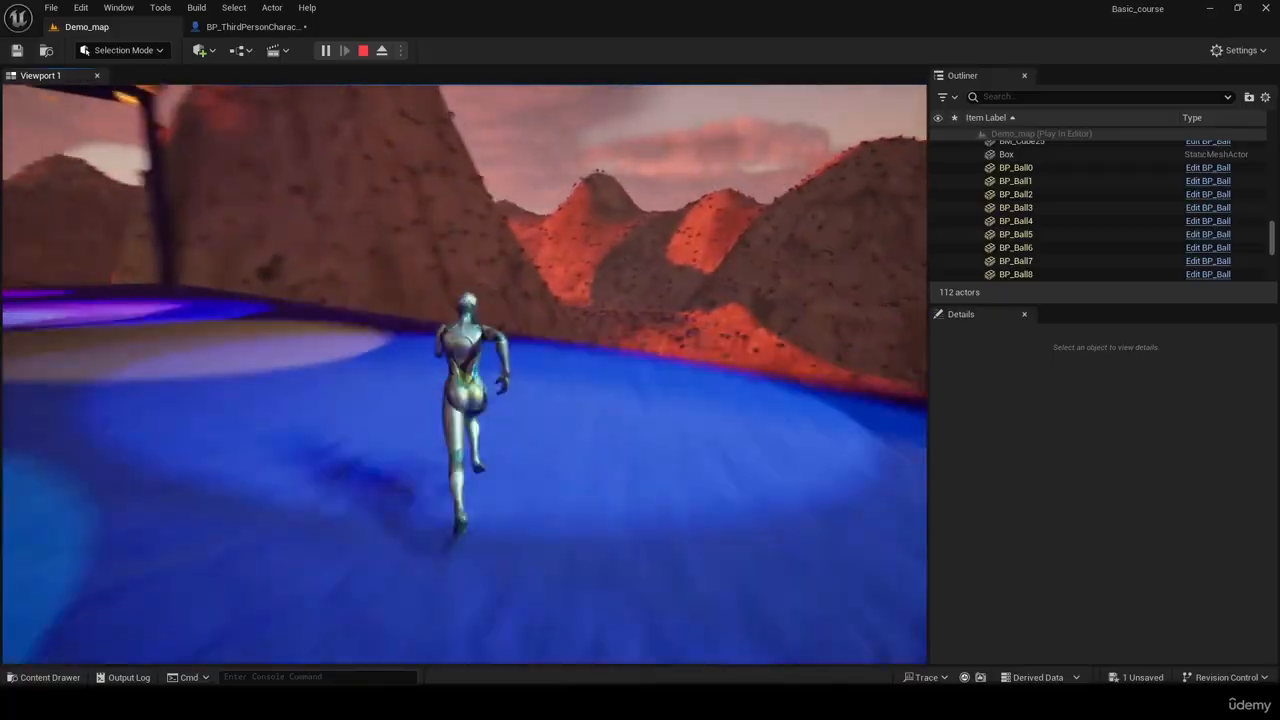
pyautogui.press('w')
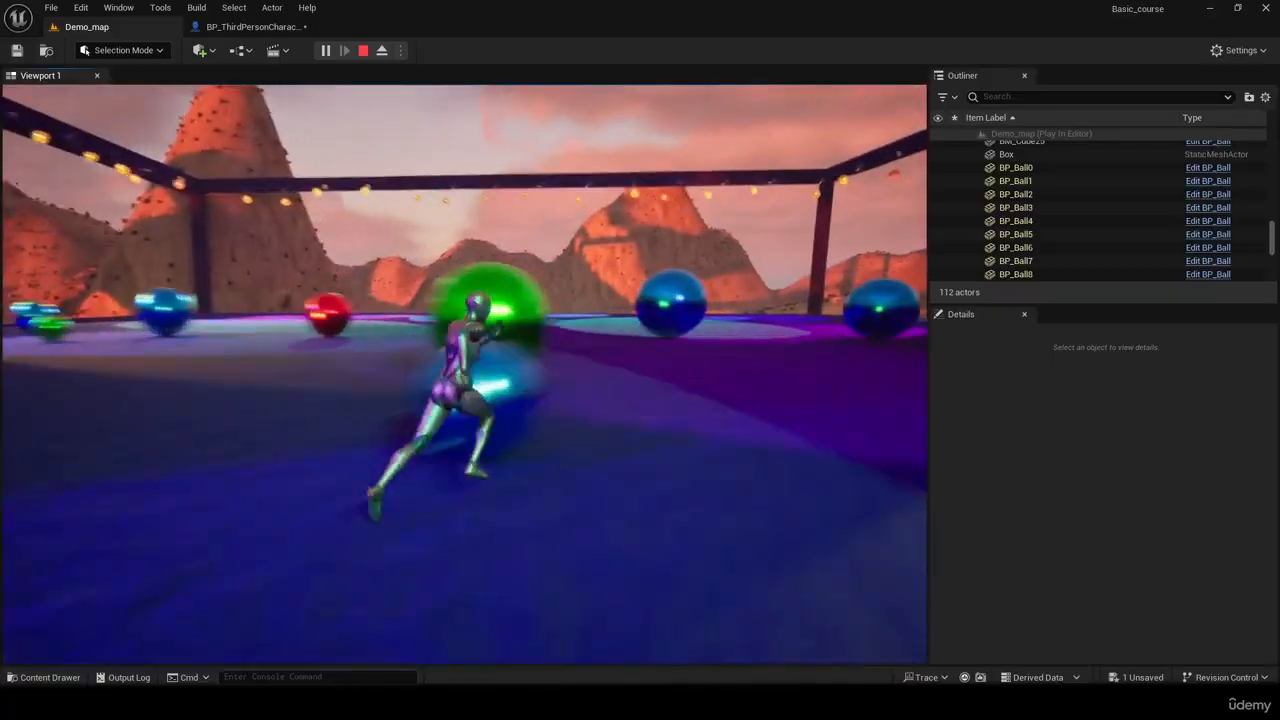
pyautogui.press('w')
pyautogui.press('Escape')
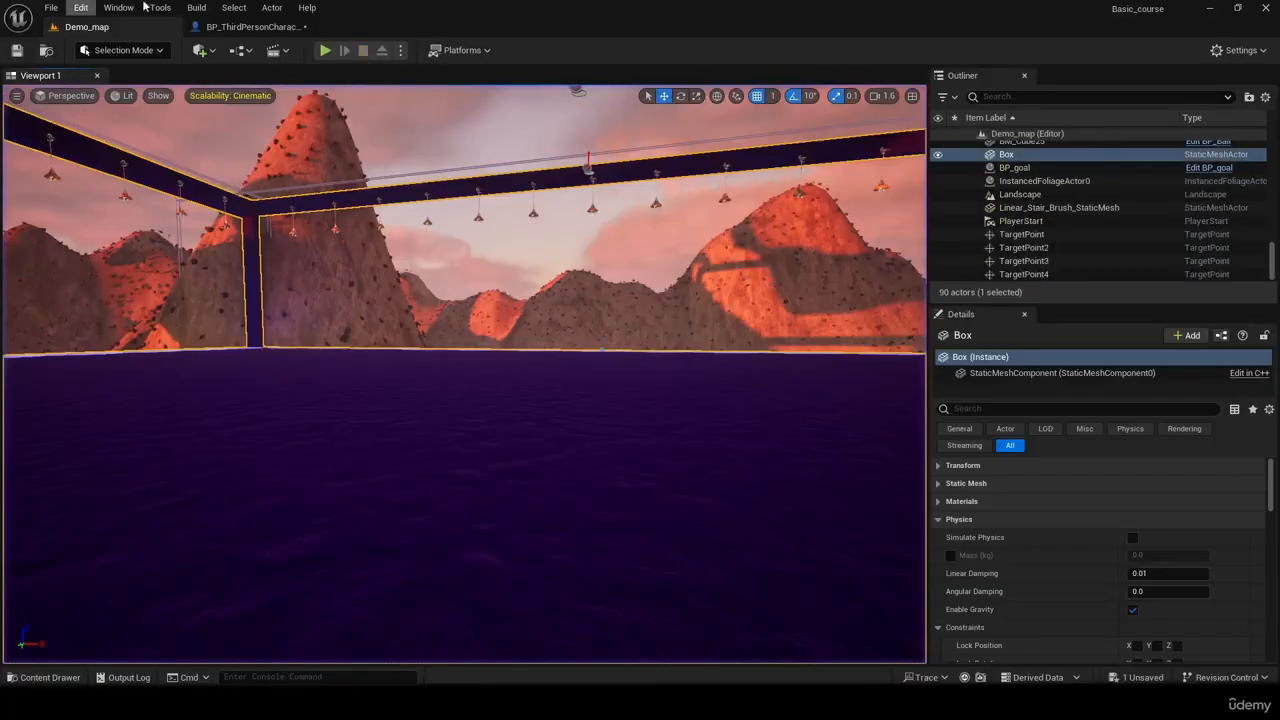
# Set Max Acceleration to 3000 in the character blueprint and reset Max Walk Speed to its default.
pyautogui.click(272, 28)
pyautogui.click(1130, 267)
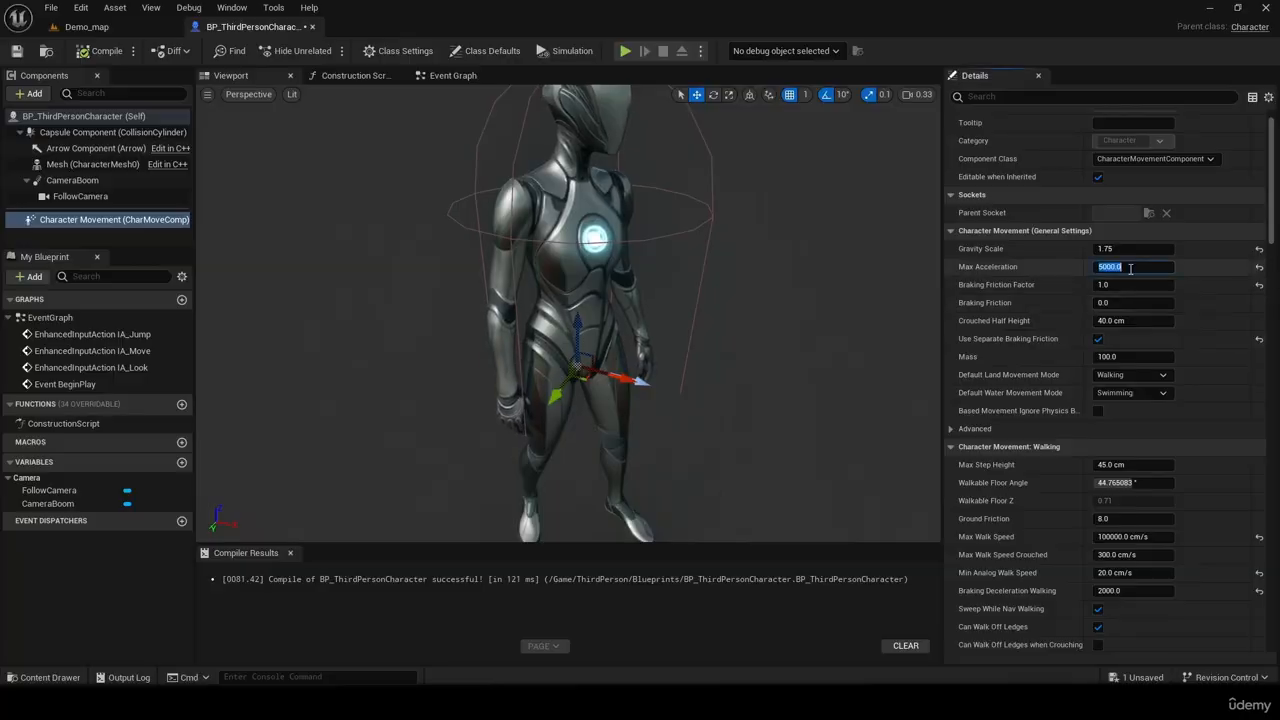
pyautogui.write('3000')
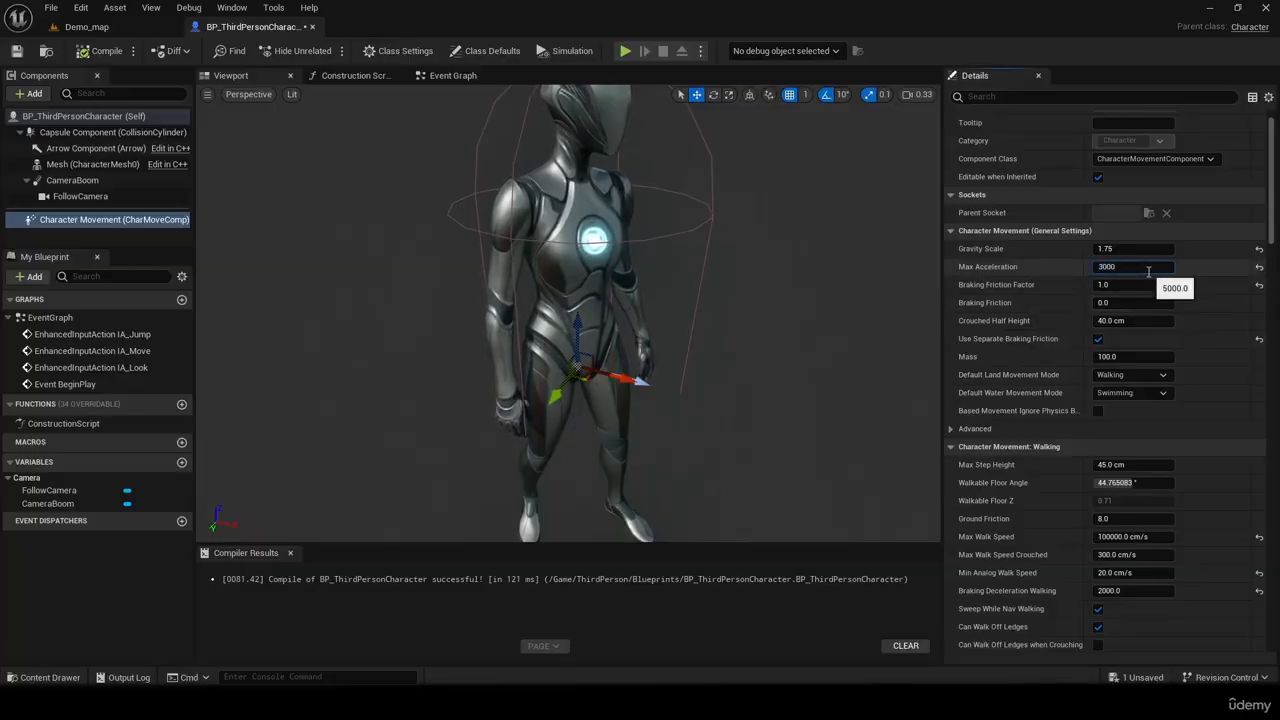
pyautogui.scroll(-3, 1108, 472)
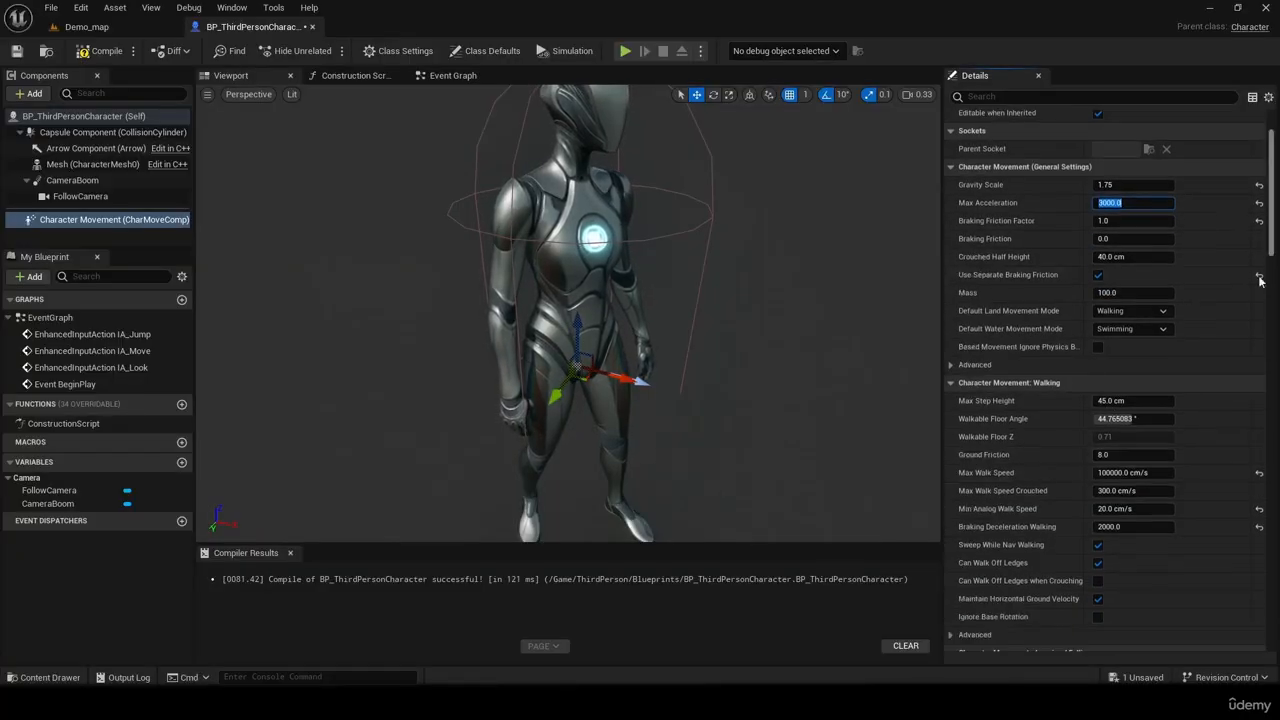
pyautogui.click(1108, 472)
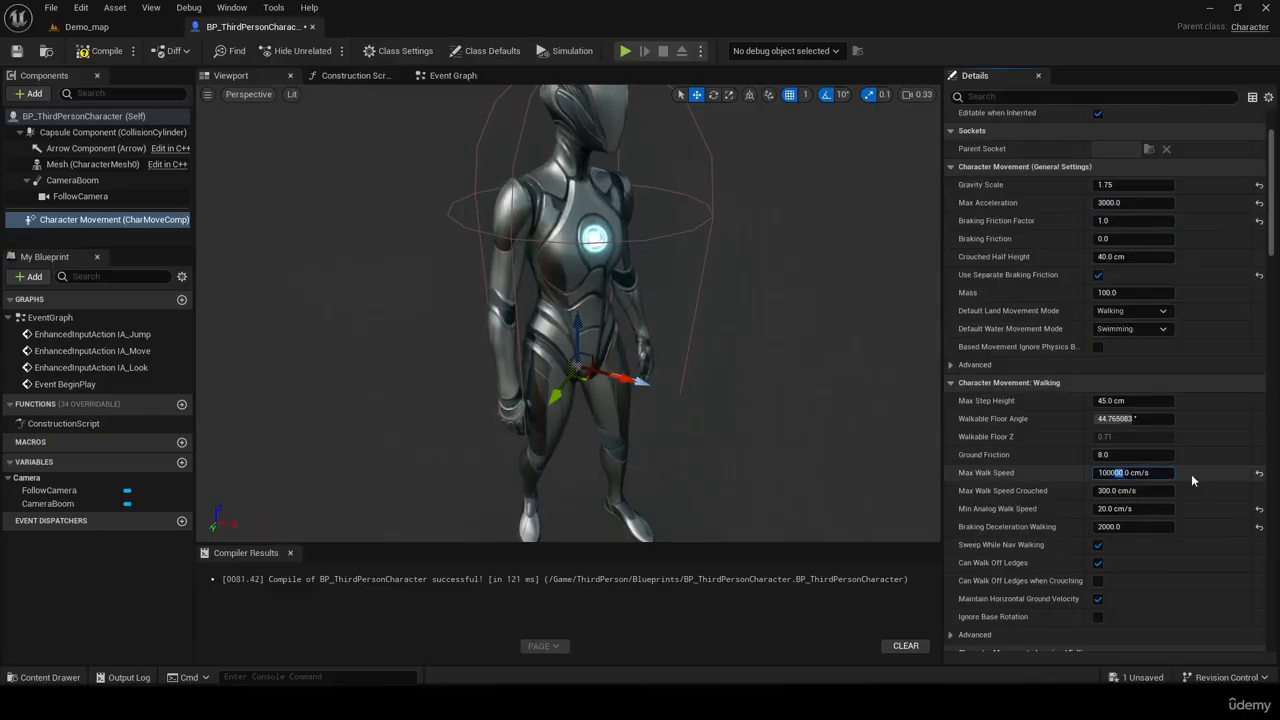
pyautogui.click(1258, 474)
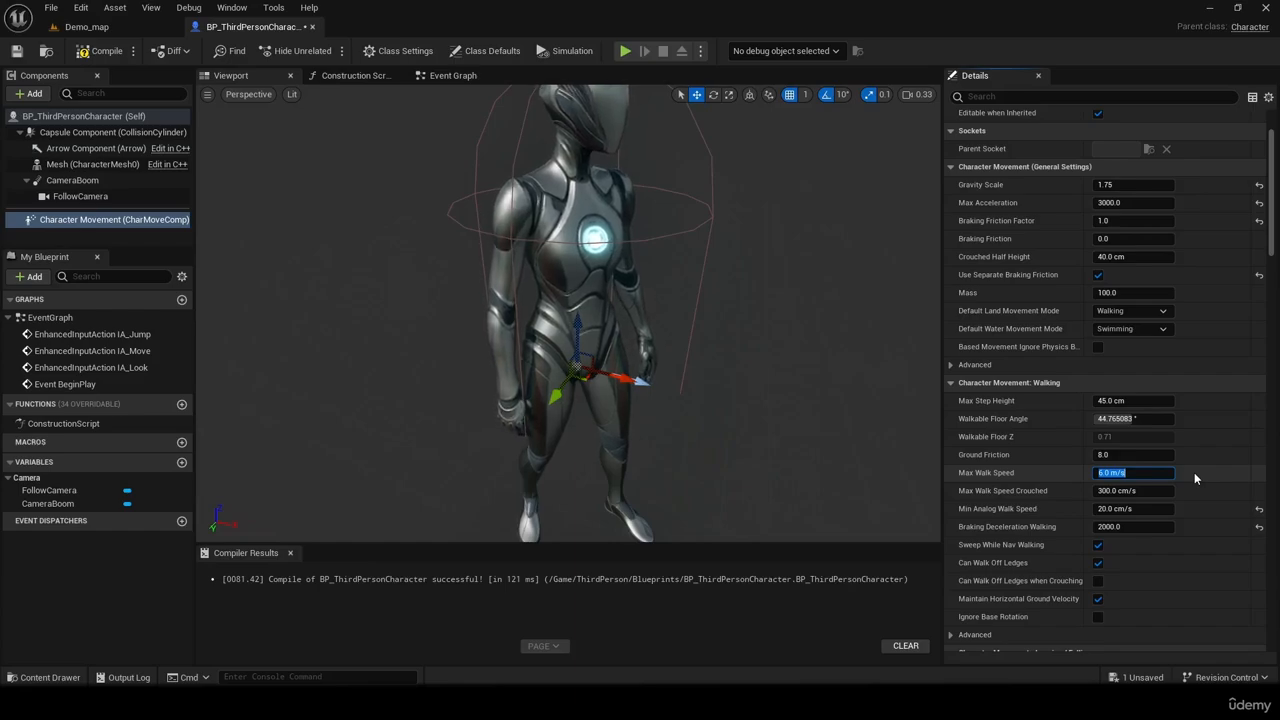
# Undo the Max Walk Speed reset and the earlier Max Acceleration and Max Walk Speed edits.
pyautogui.click(1022, 365)
pyautogui.hotkey('ctrl', 'z')
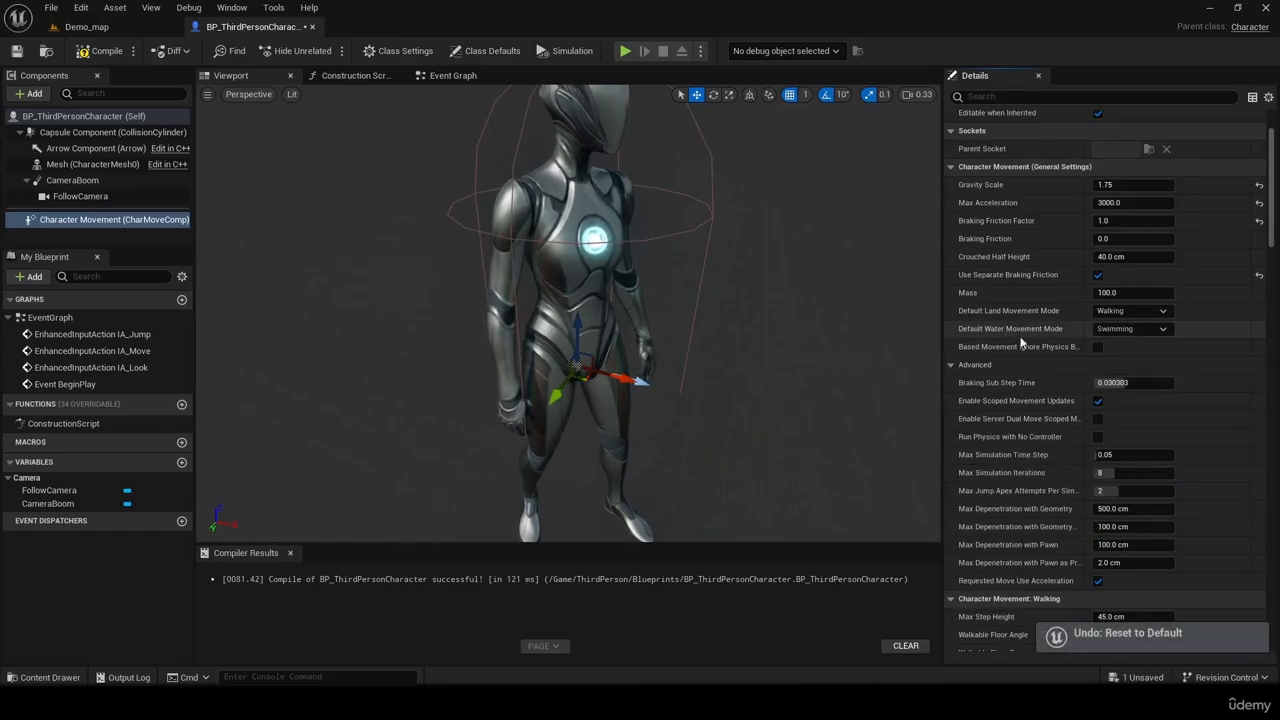
pyautogui.hotkey('ctrl', 'z')
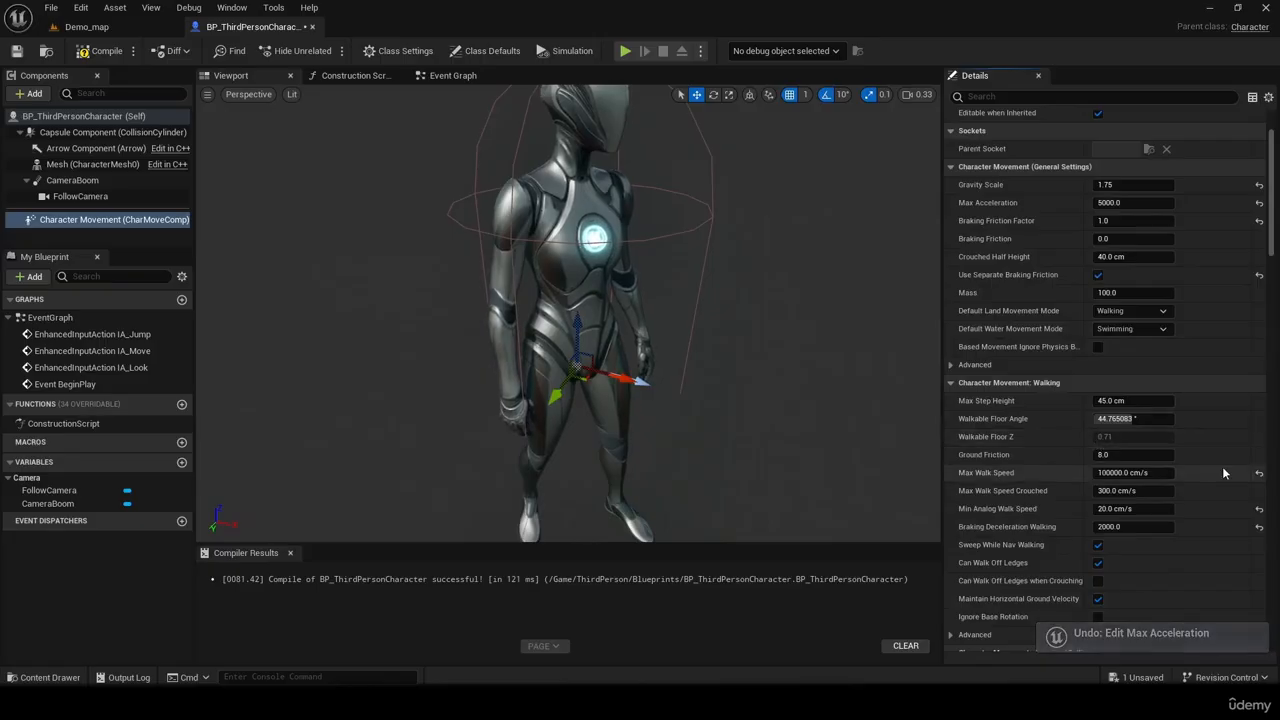
pyautogui.hotkey('ctrl', 'z')
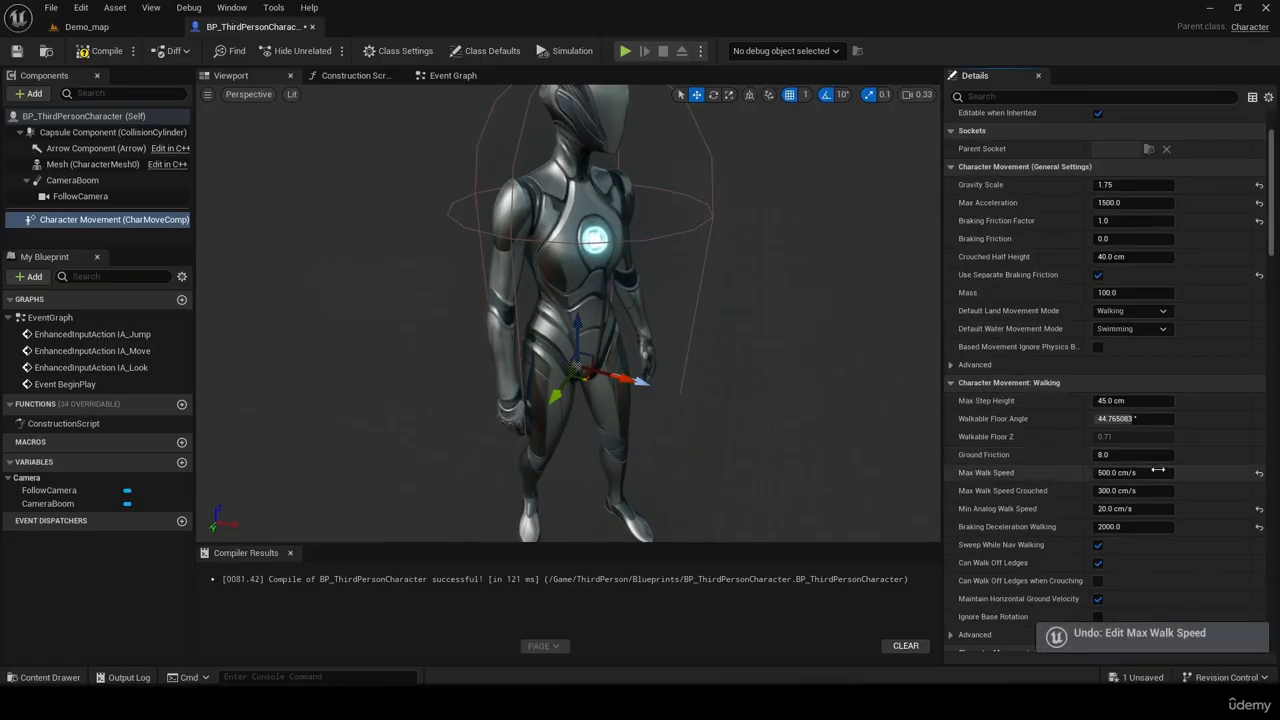
# Set Max Walk Speed to 30 m/s and double Max Acceleration from its current value to 3000.
pyautogui.click(1168, 473)
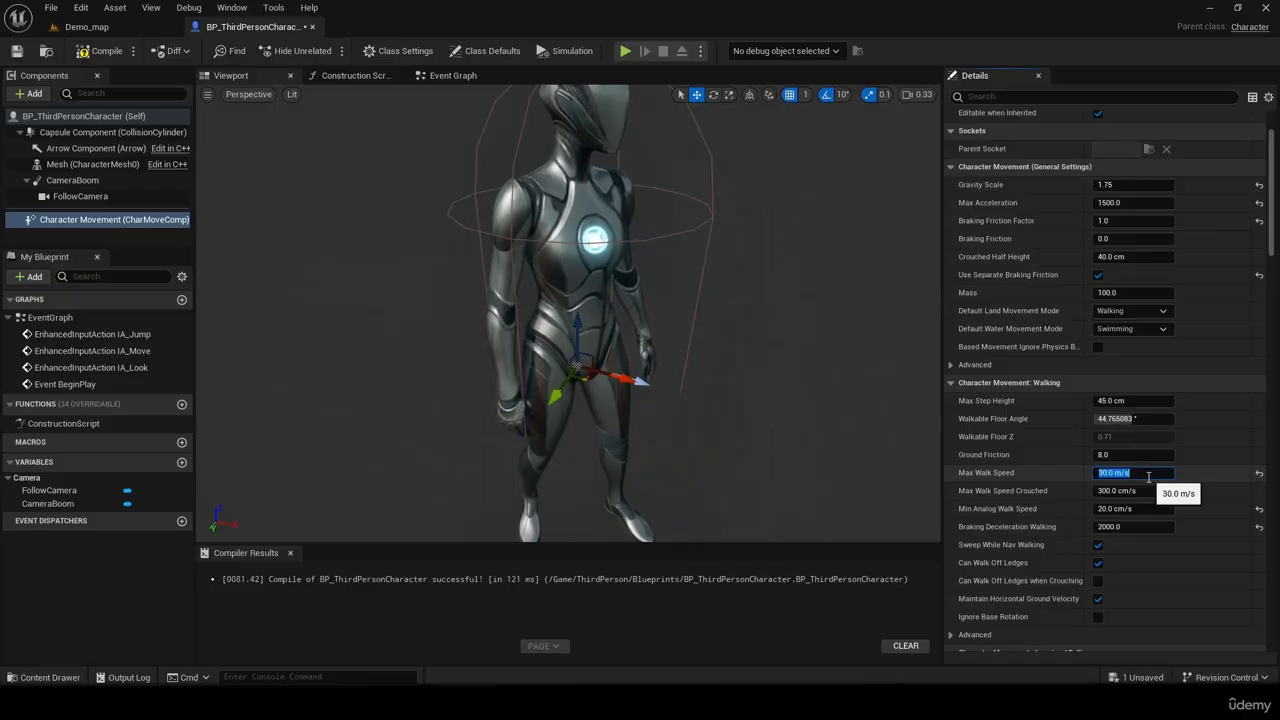
pyautogui.click(1105, 454)
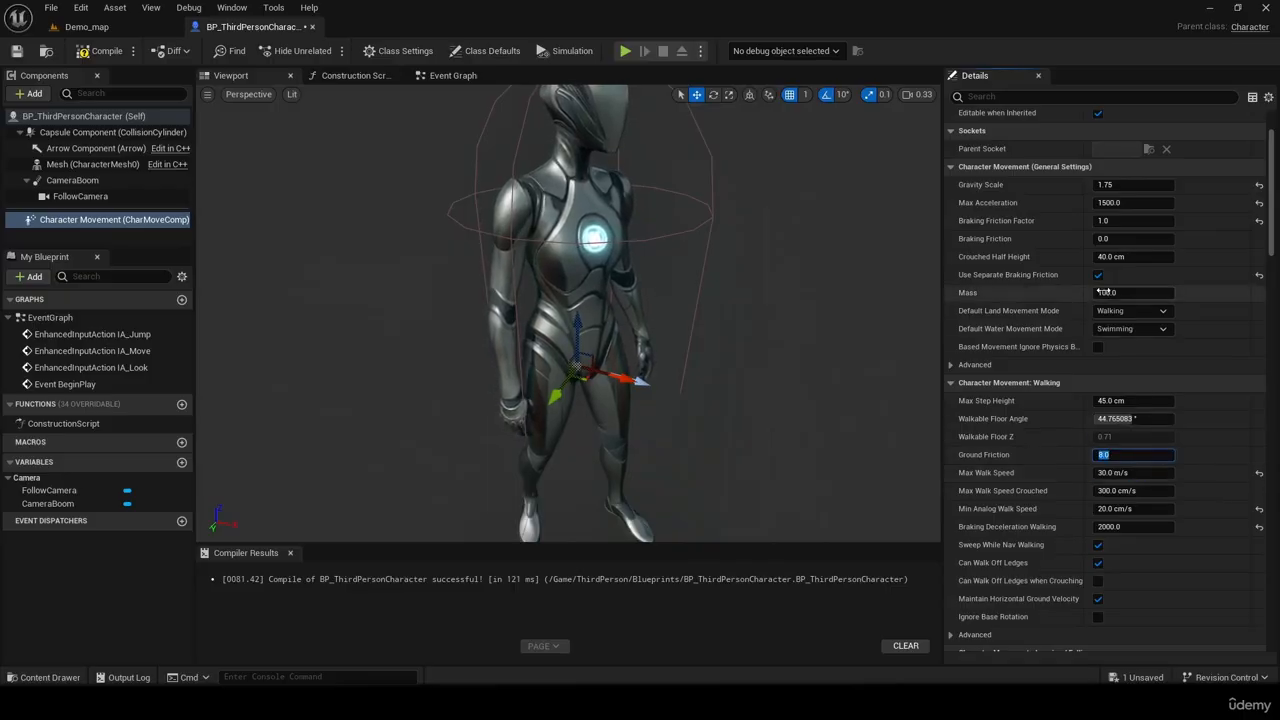
pyautogui.click(1128, 203)
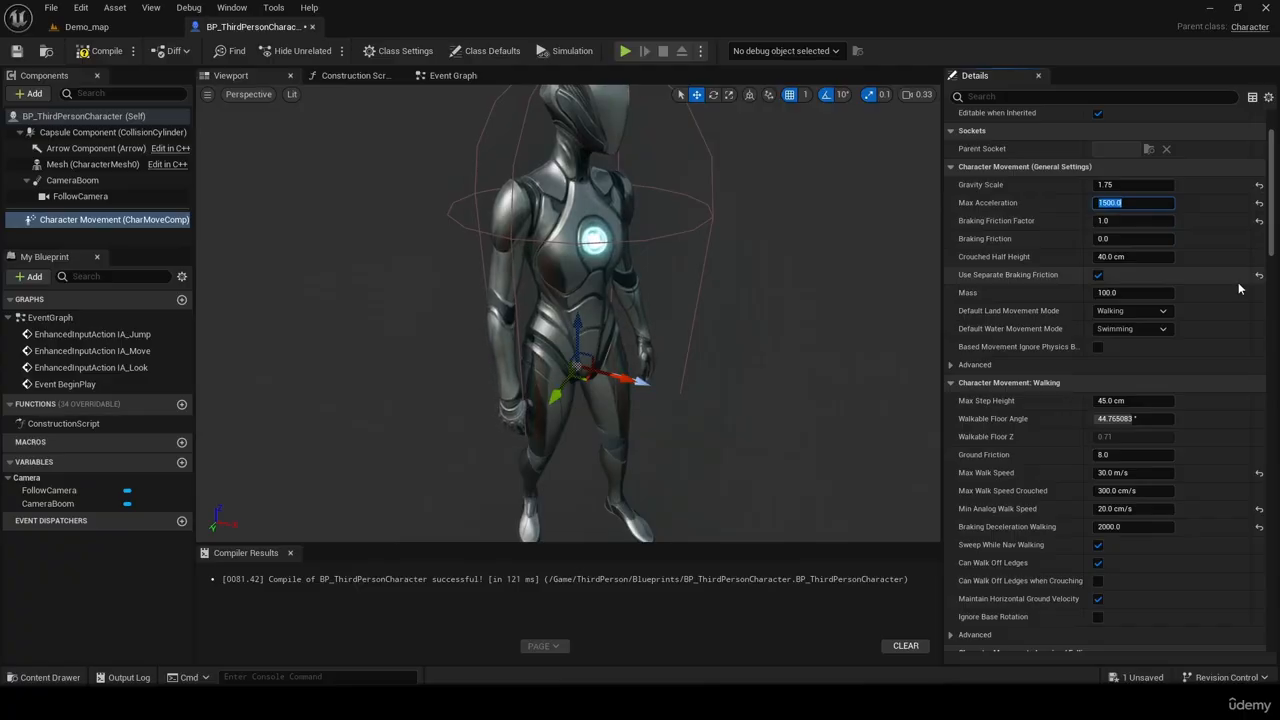
pyautogui.write('*2')
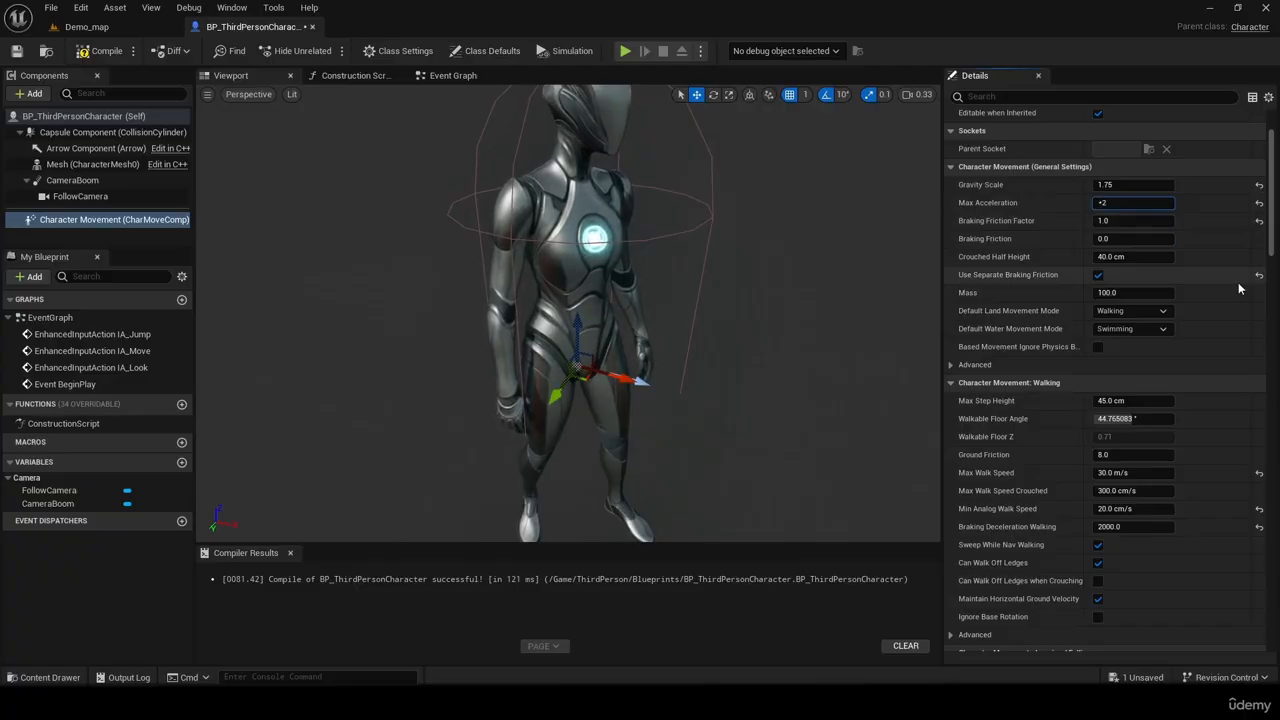
pyautogui.press('Return')
pyautogui.press('End')
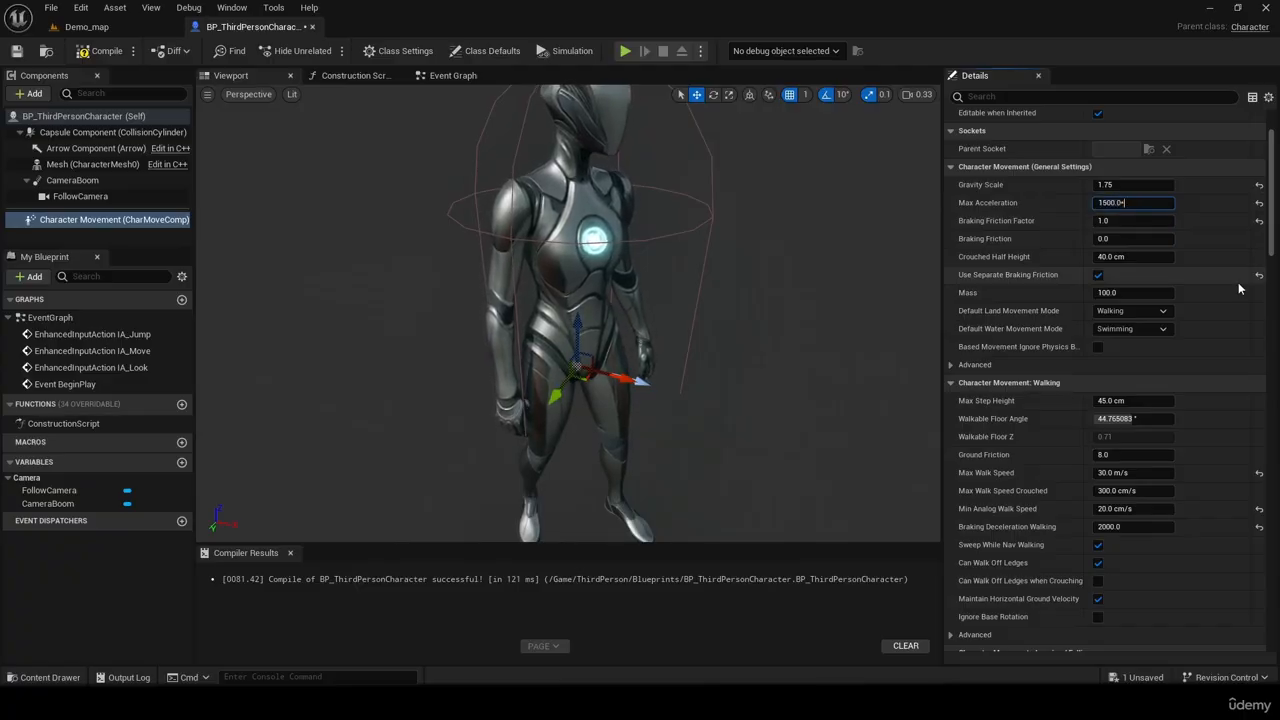
pyautogui.write('*2')
pyautogui.press('Return')
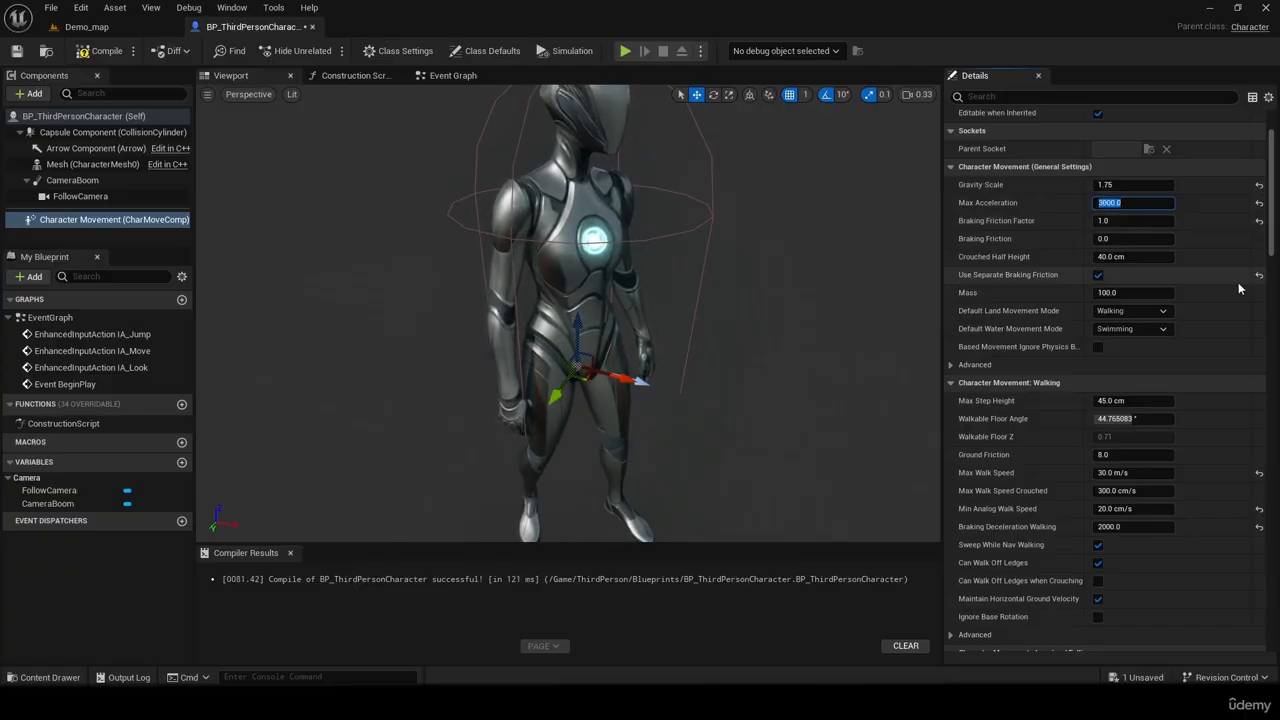
# Reset Gravity Scale to 1.0, play-test a jump in Demo_map, and end the session.
pyautogui.click(1022, 237)
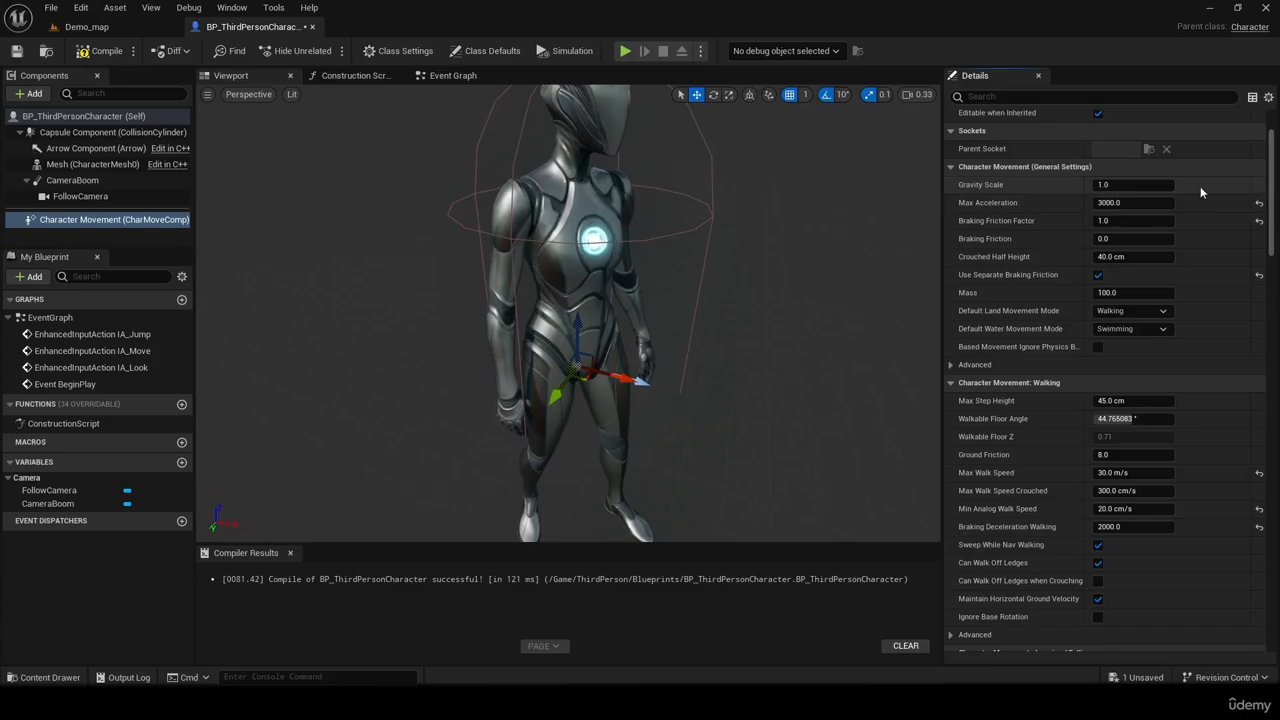
pyautogui.click(117, 30)
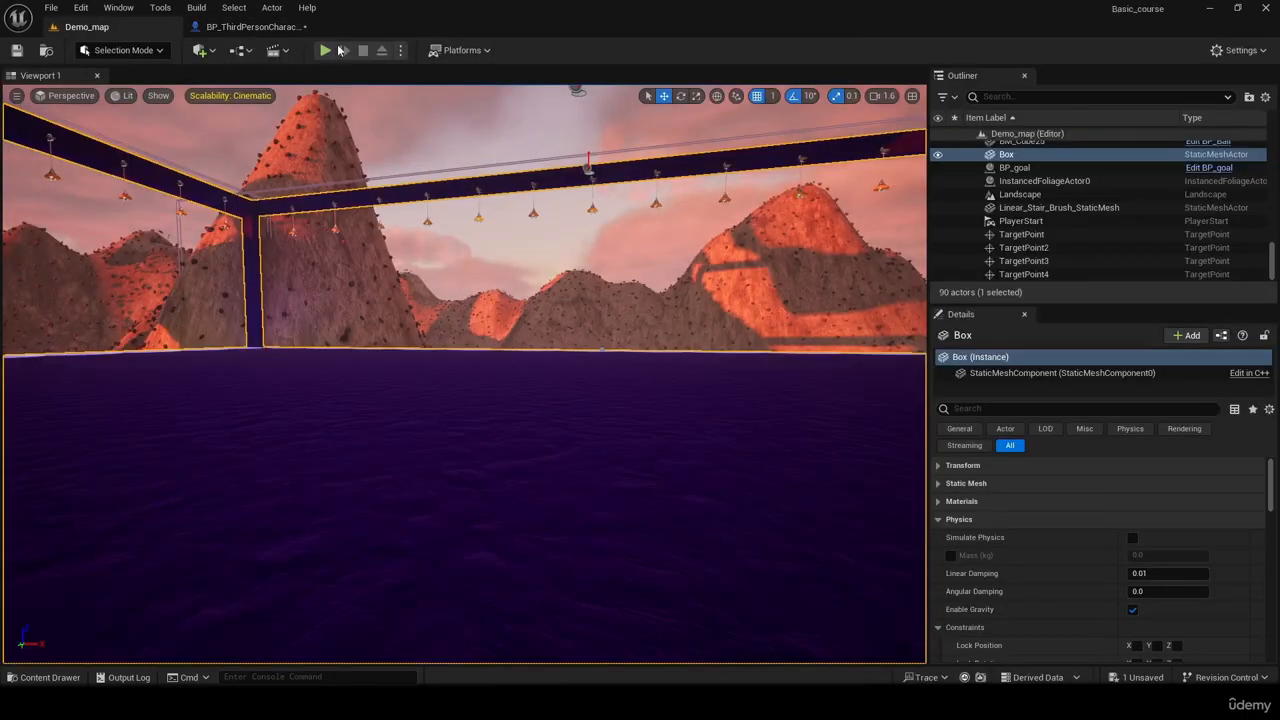
pyautogui.hotkey('alt', 'p')
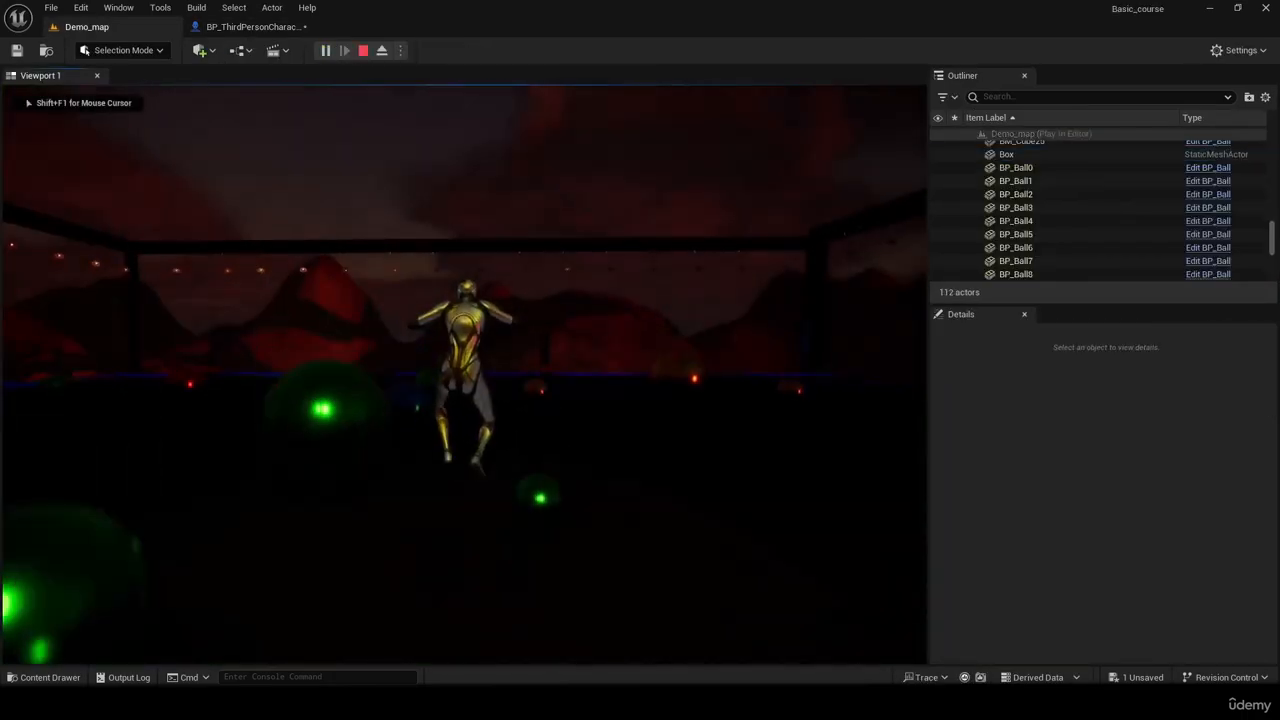
pyautogui.press('space')
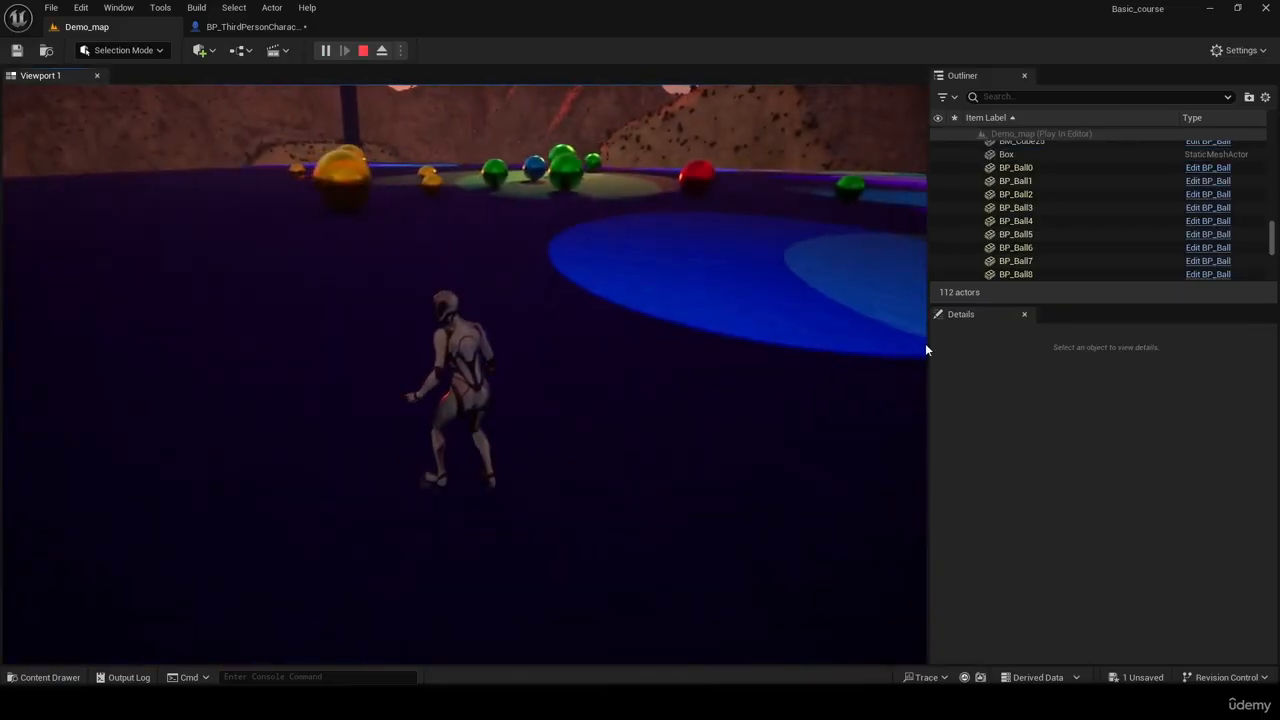
pyautogui.press('Escape')
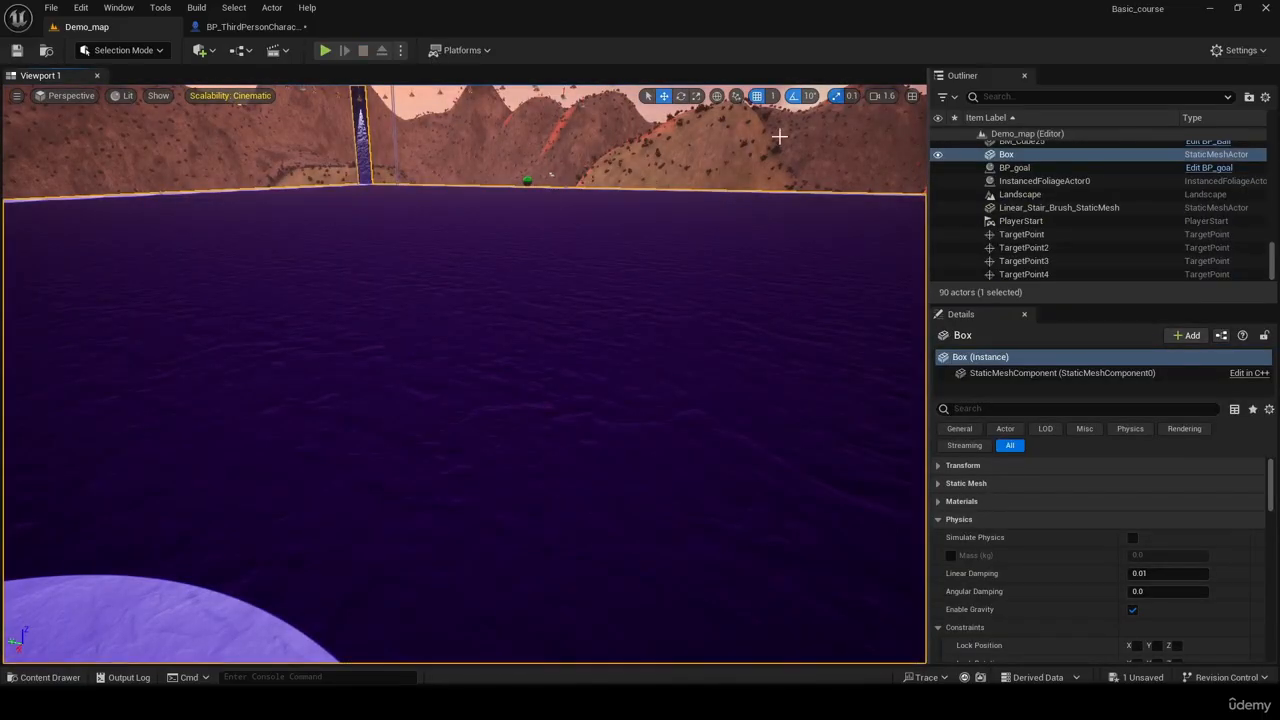
# Set Jump Z Velocity to 21 m/s in the character blueprint's Jumping / Falling settings.
pyautogui.click(250, 26)
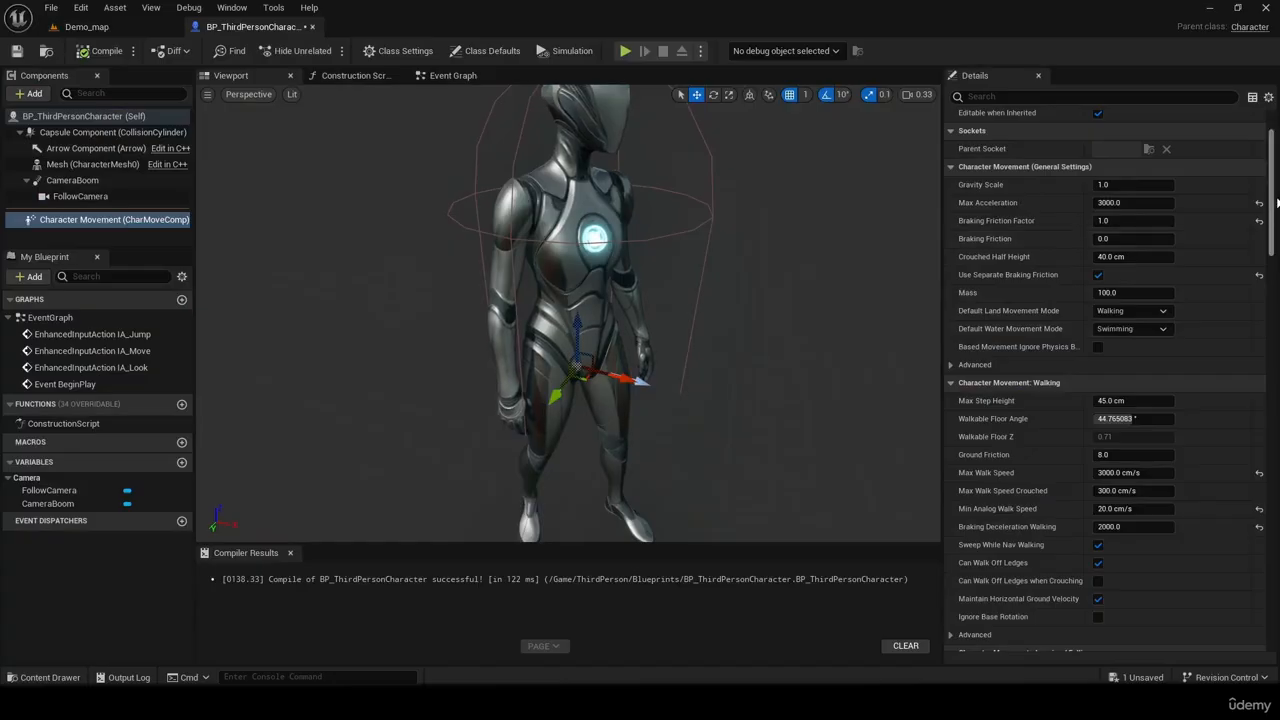
pyautogui.moveTo(1273, 203); pyautogui.dragTo(1273, 283)
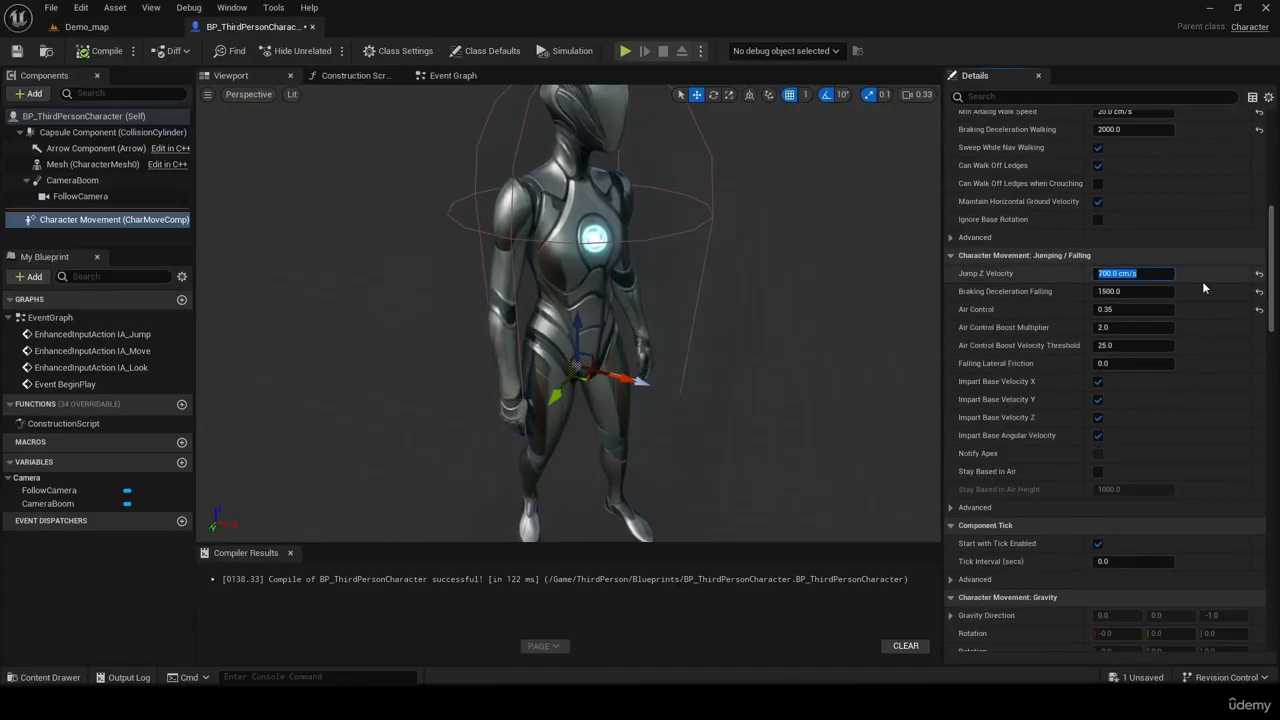
pyautogui.press('Return')
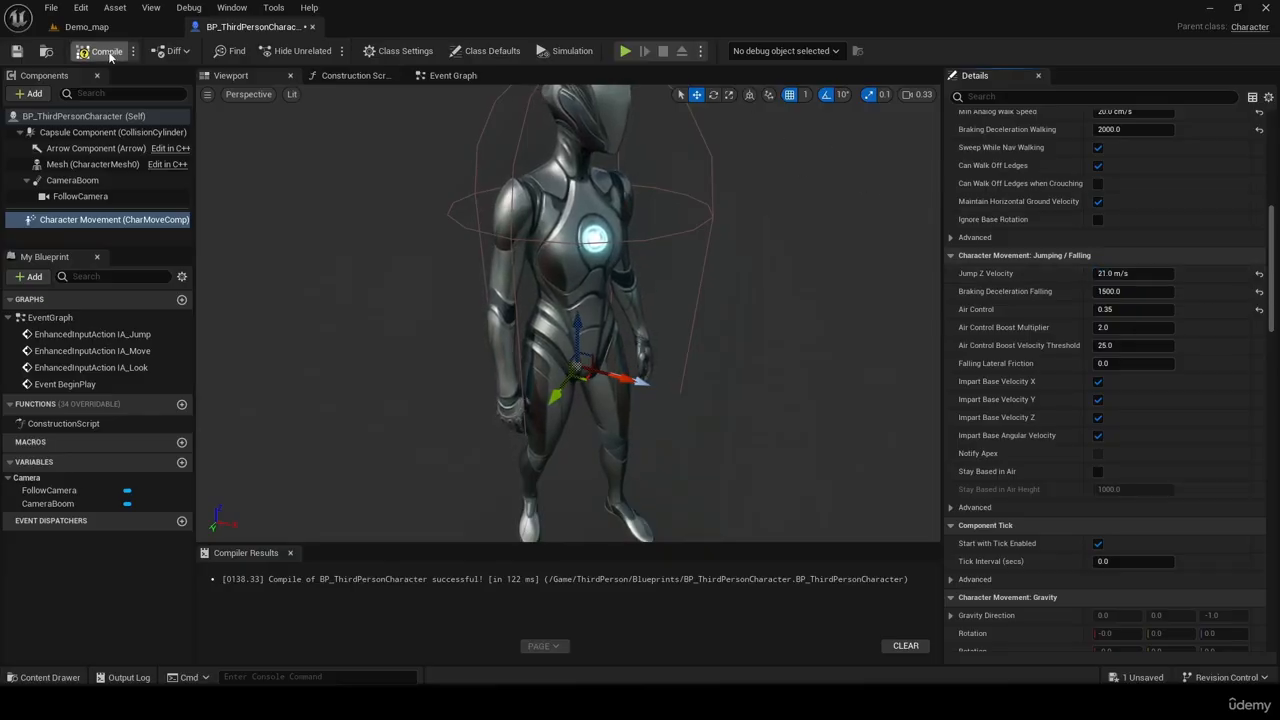
# Play-test the raised jump velocity in Demo_map by running and jumping out of the arena, and end the session.
pyautogui.click(86, 26)
pyautogui.click(324, 51)
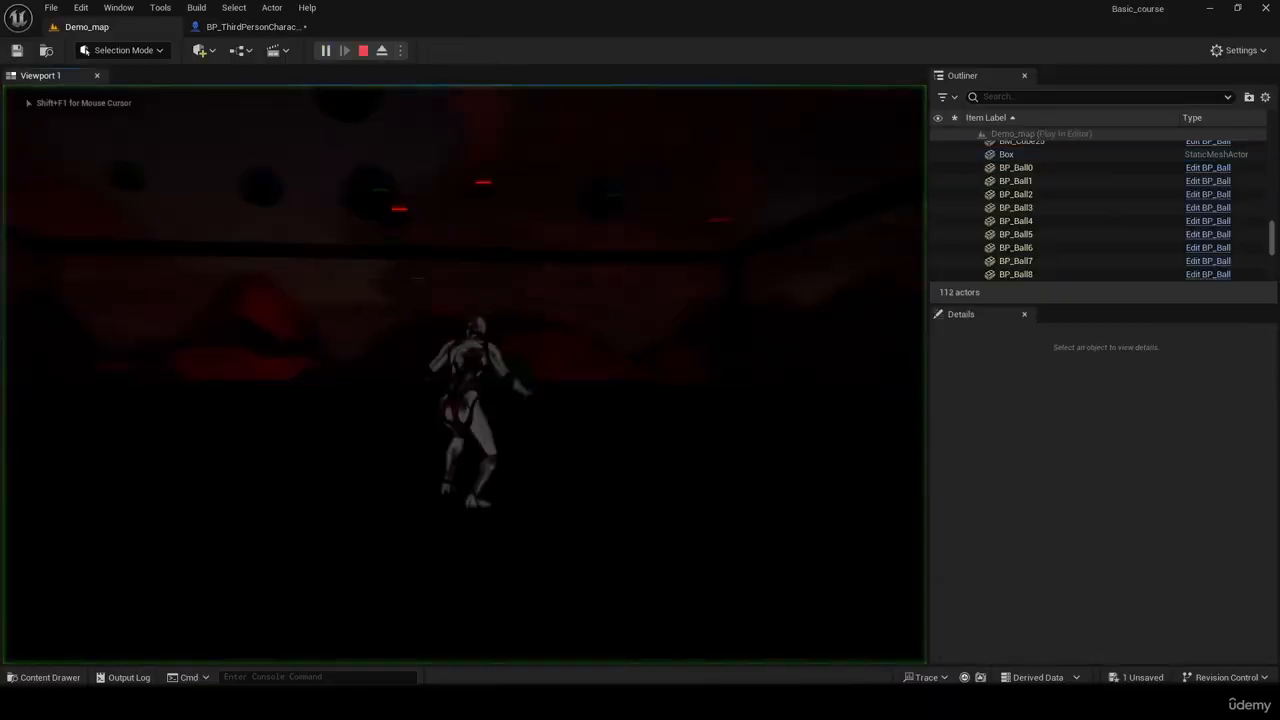
pyautogui.press('w')
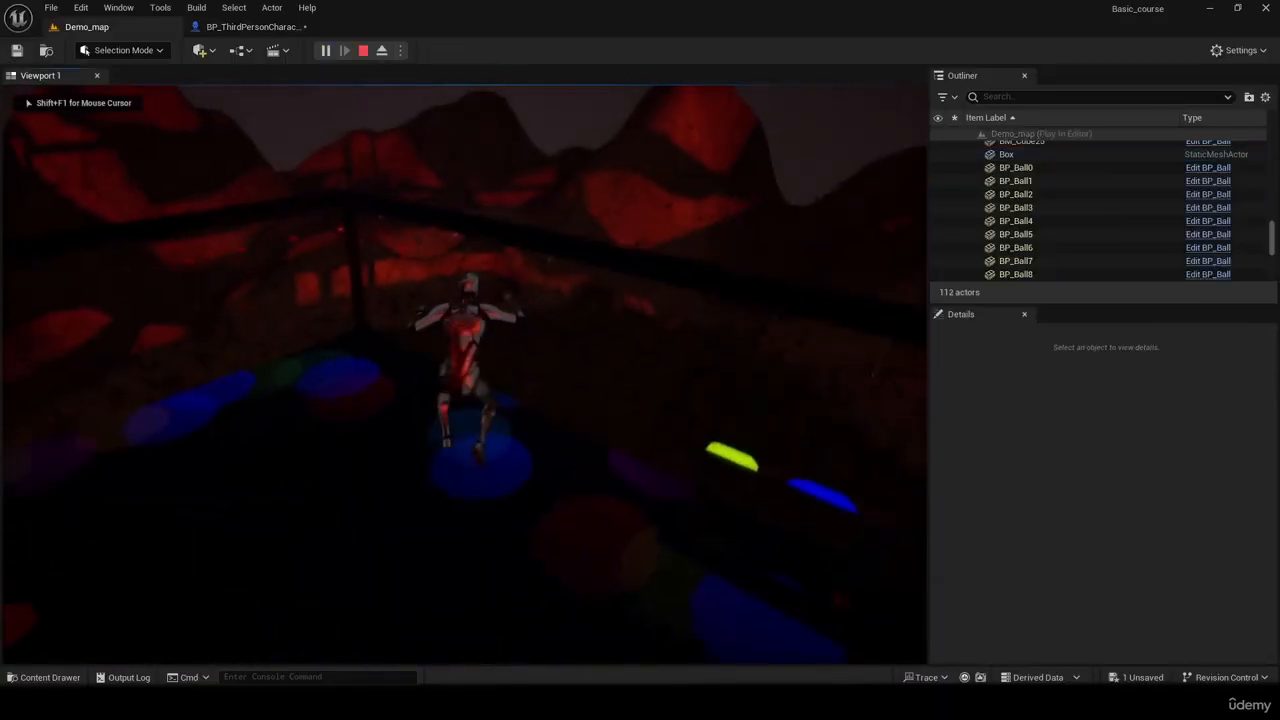
pyautogui.press('w')
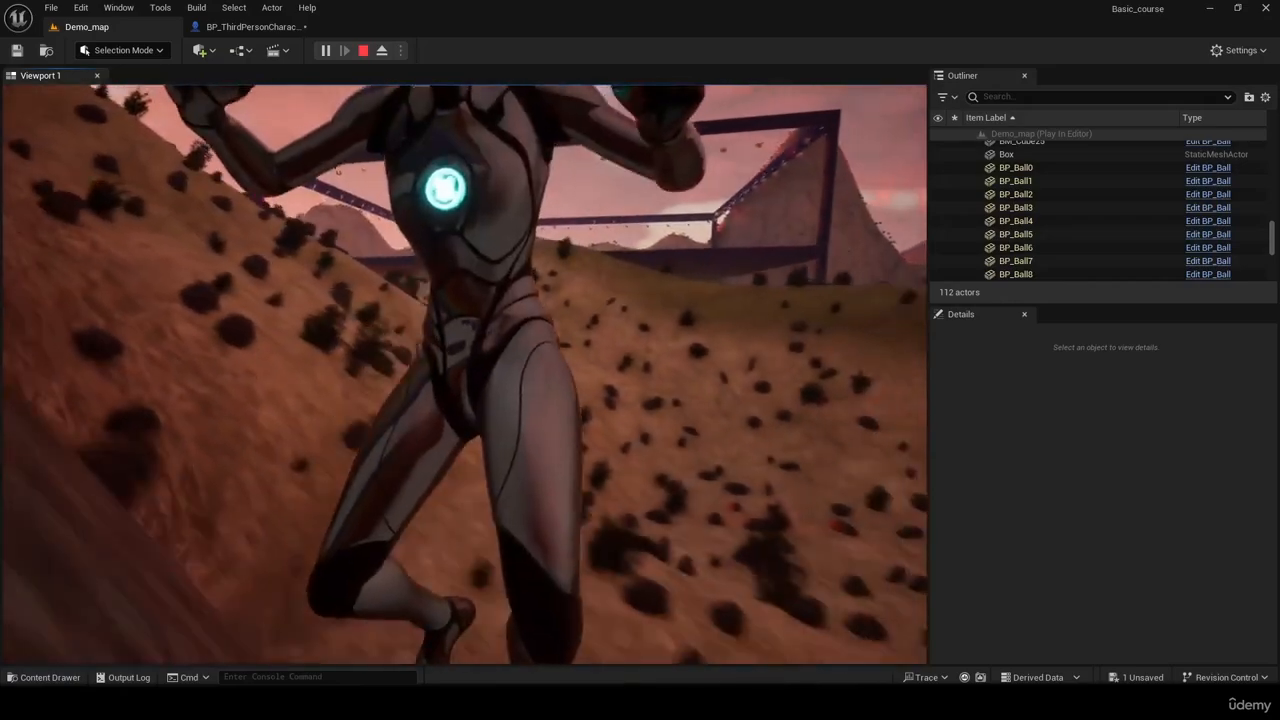
pyautogui.press('Escape')
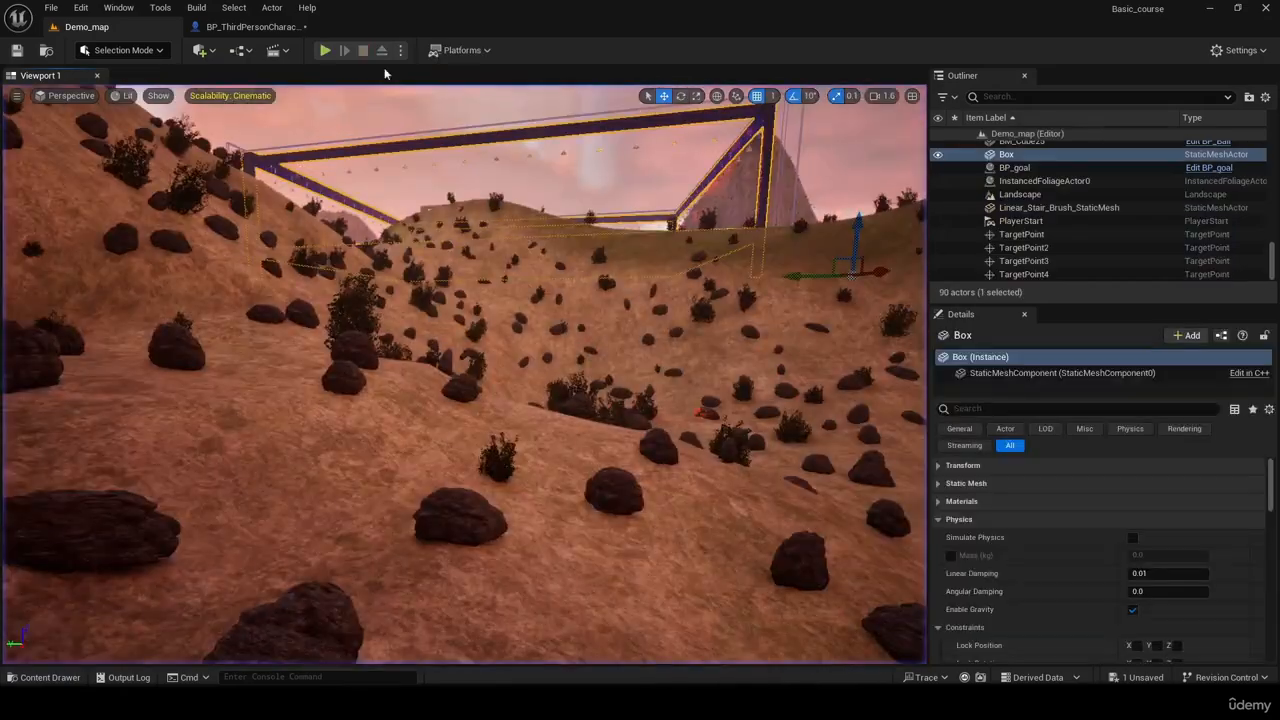
# Set Jump Z Velocity to 800 cm/s in the character blueprint and compile it.
pyautogui.click(190, 28)
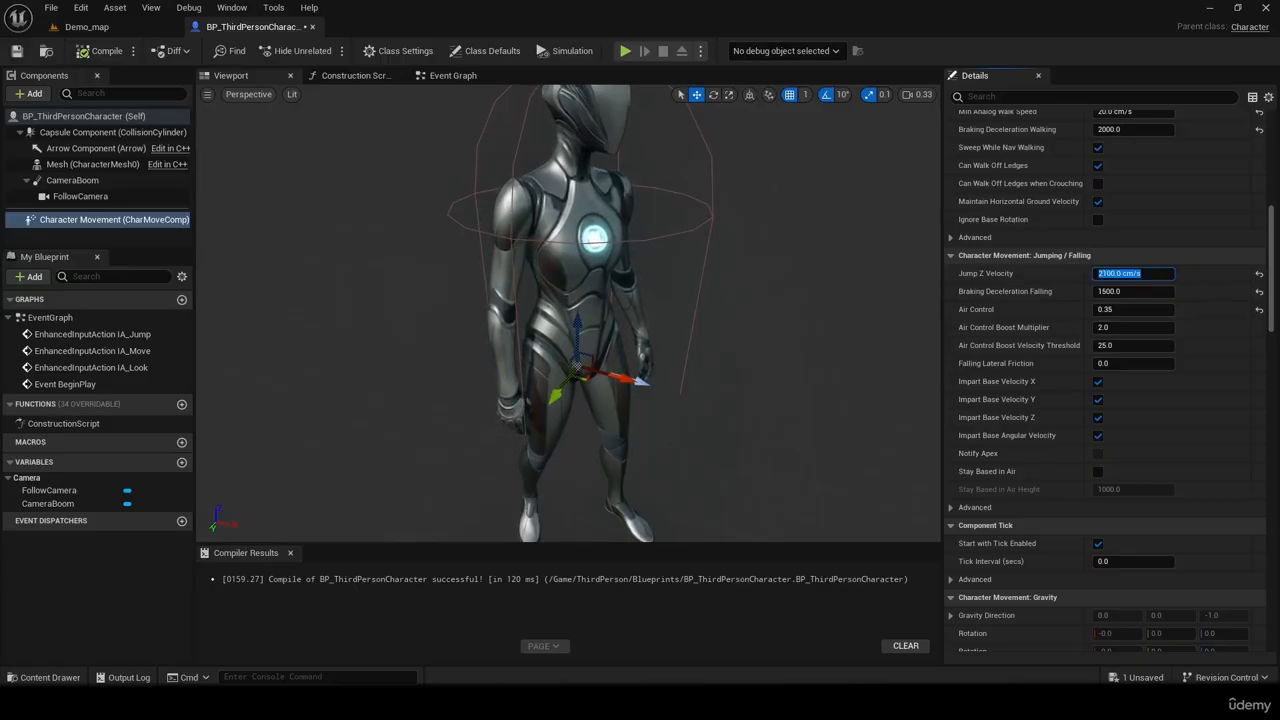
pyautogui.write('/3')
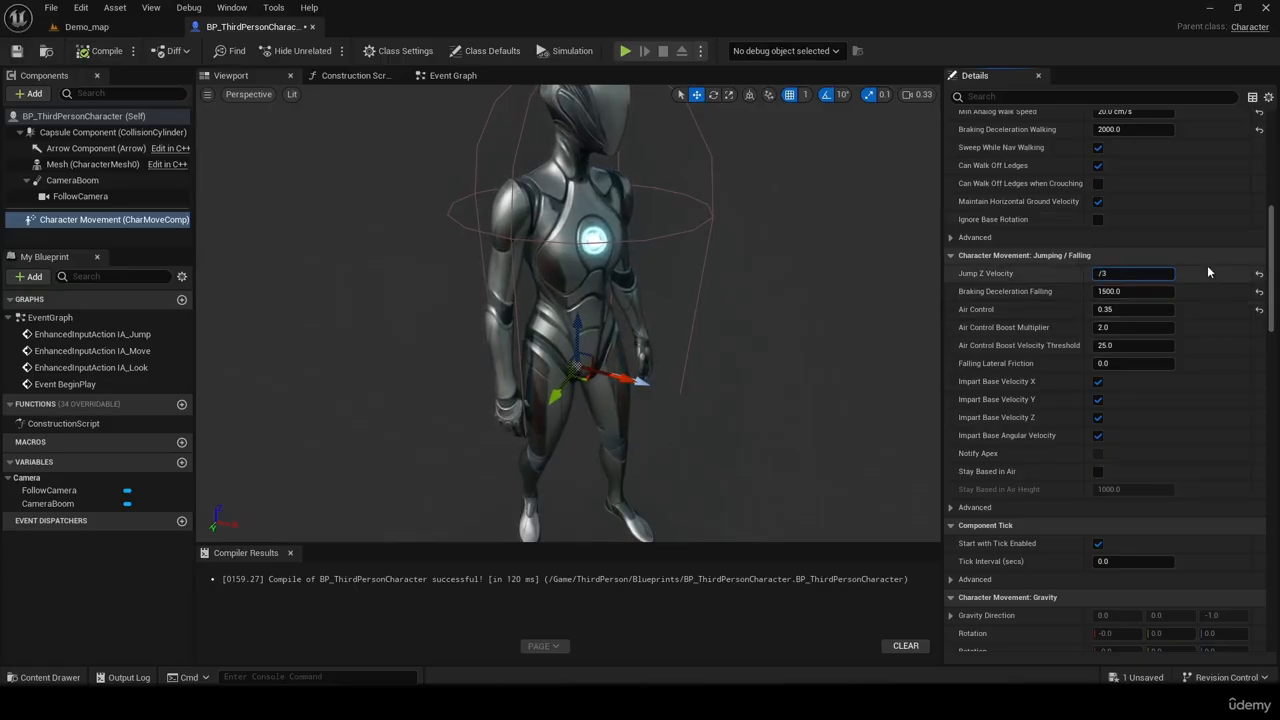
pyautogui.click(1260, 274)
pyautogui.click(1140, 273)
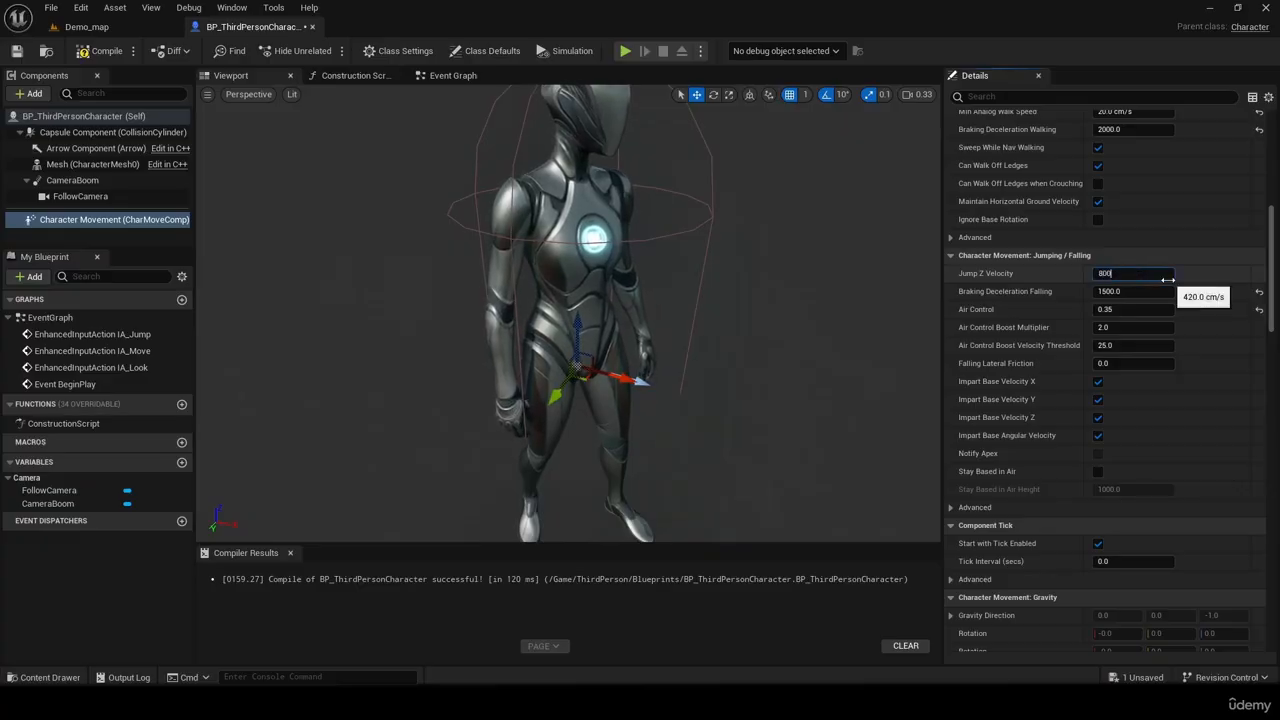
pyautogui.press('Return')
pyautogui.click(95, 51)
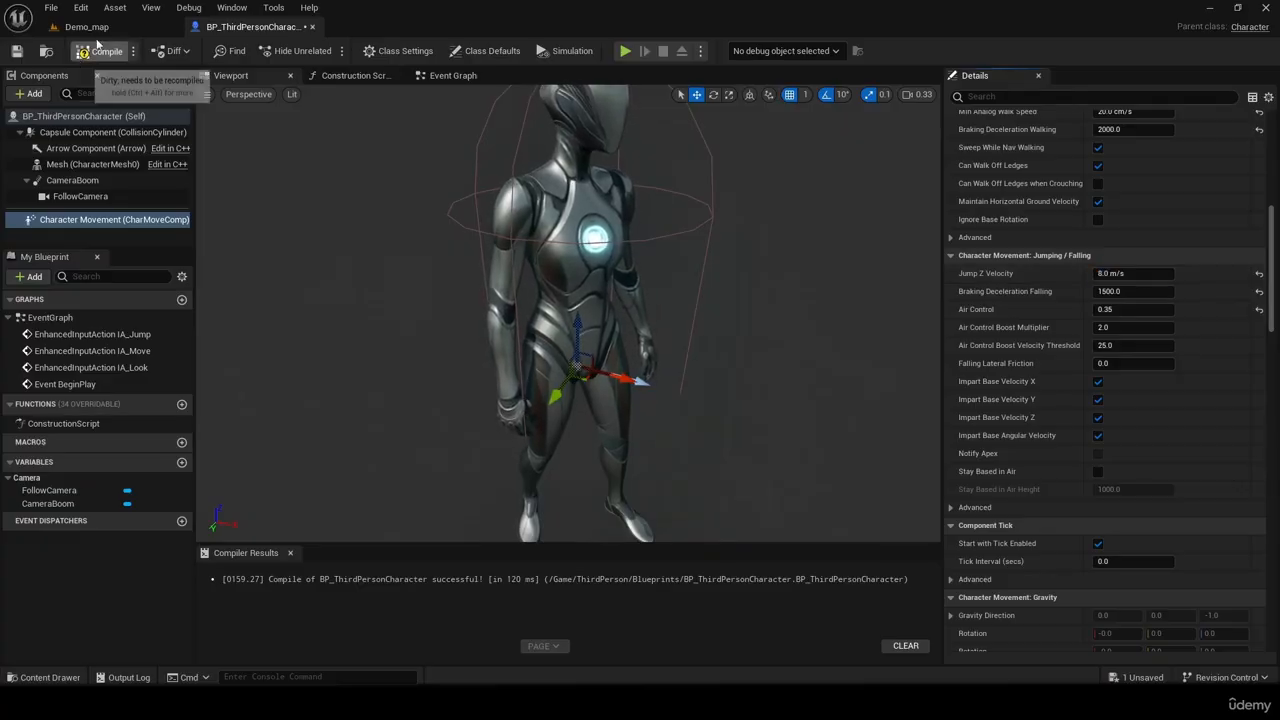
# Play-test the 800 cm/s jump velocity in Demo_map by moving the character among the balls, and end the session.
pyautogui.click(87, 27)
pyautogui.click(326, 51)
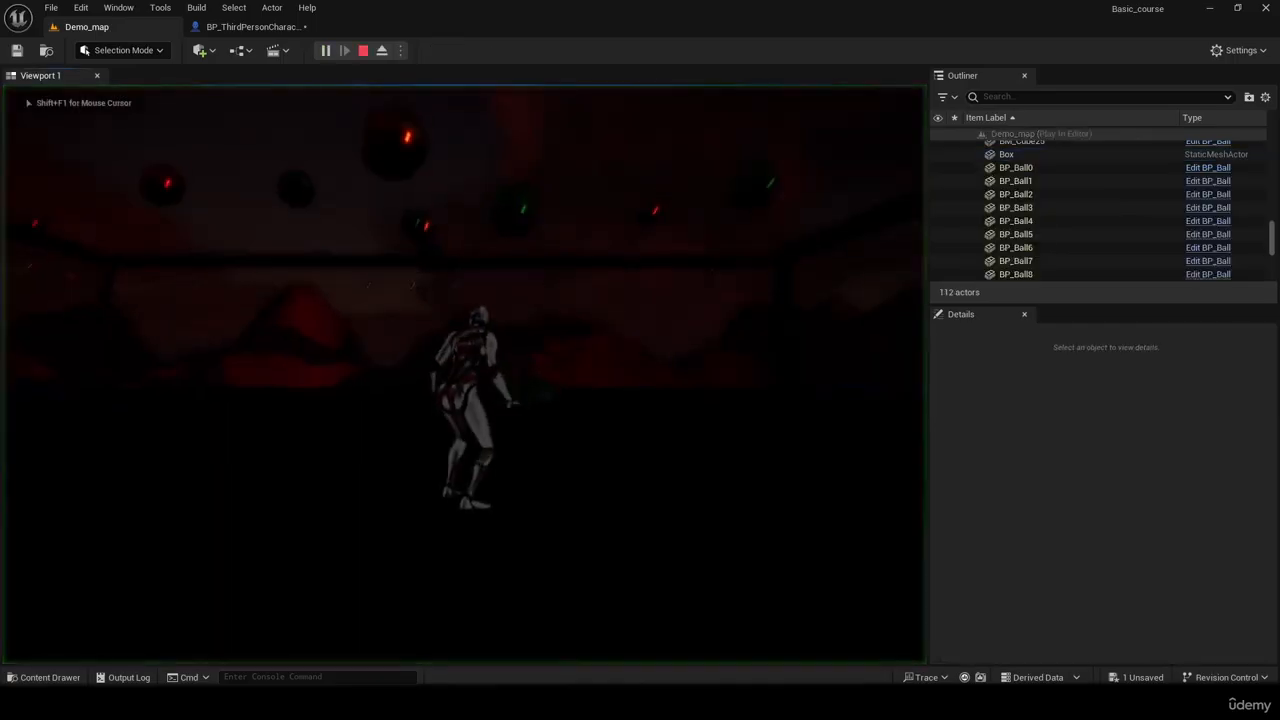
pyautogui.press('w')
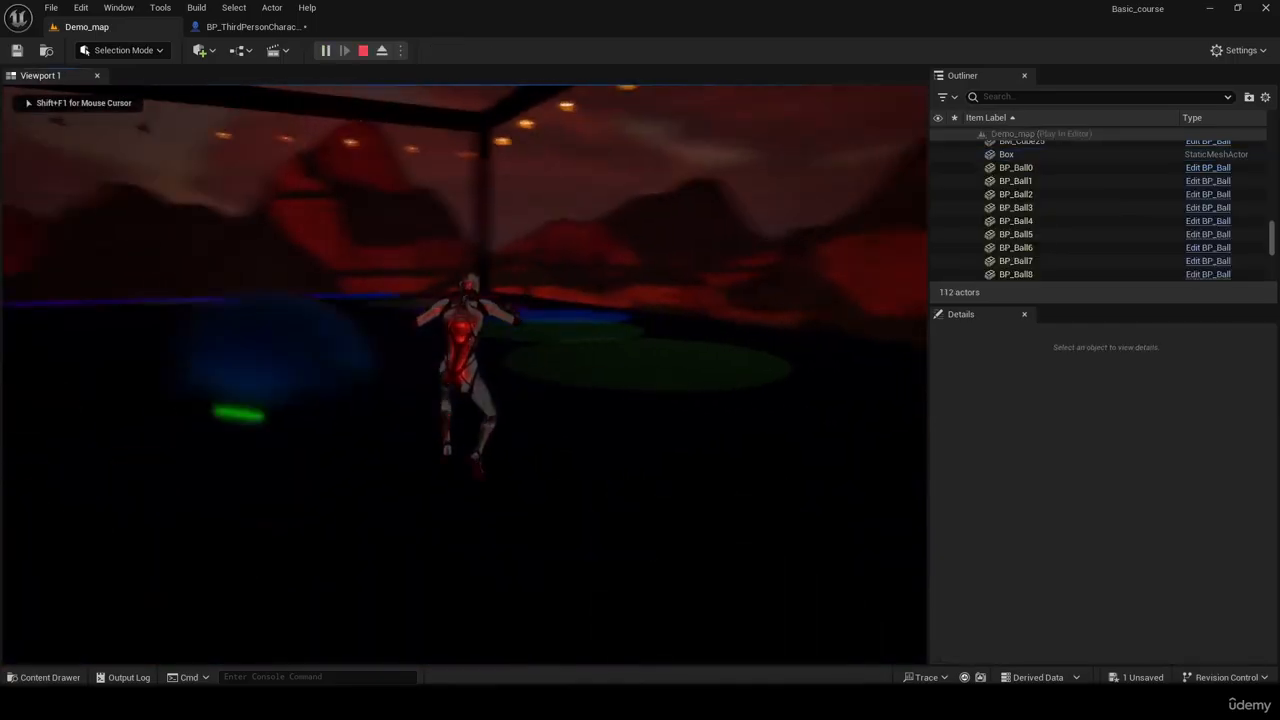
pyautogui.press('w')
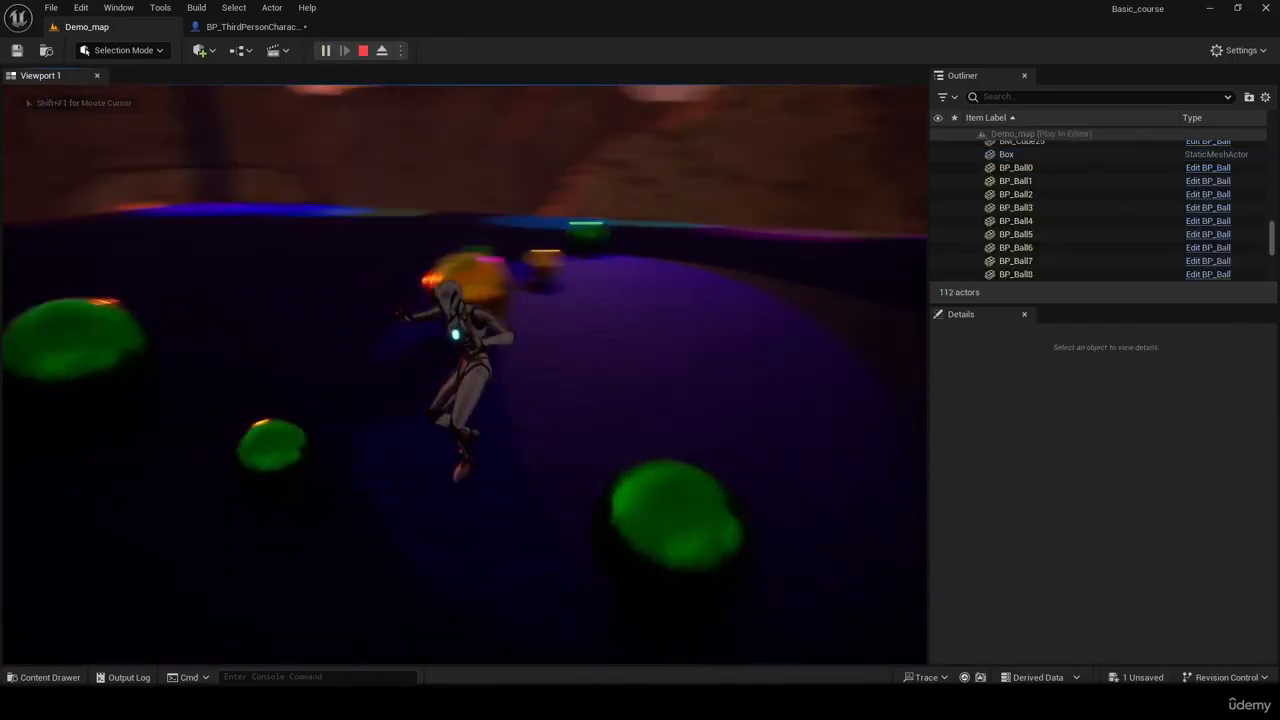
pyautogui.press('w')
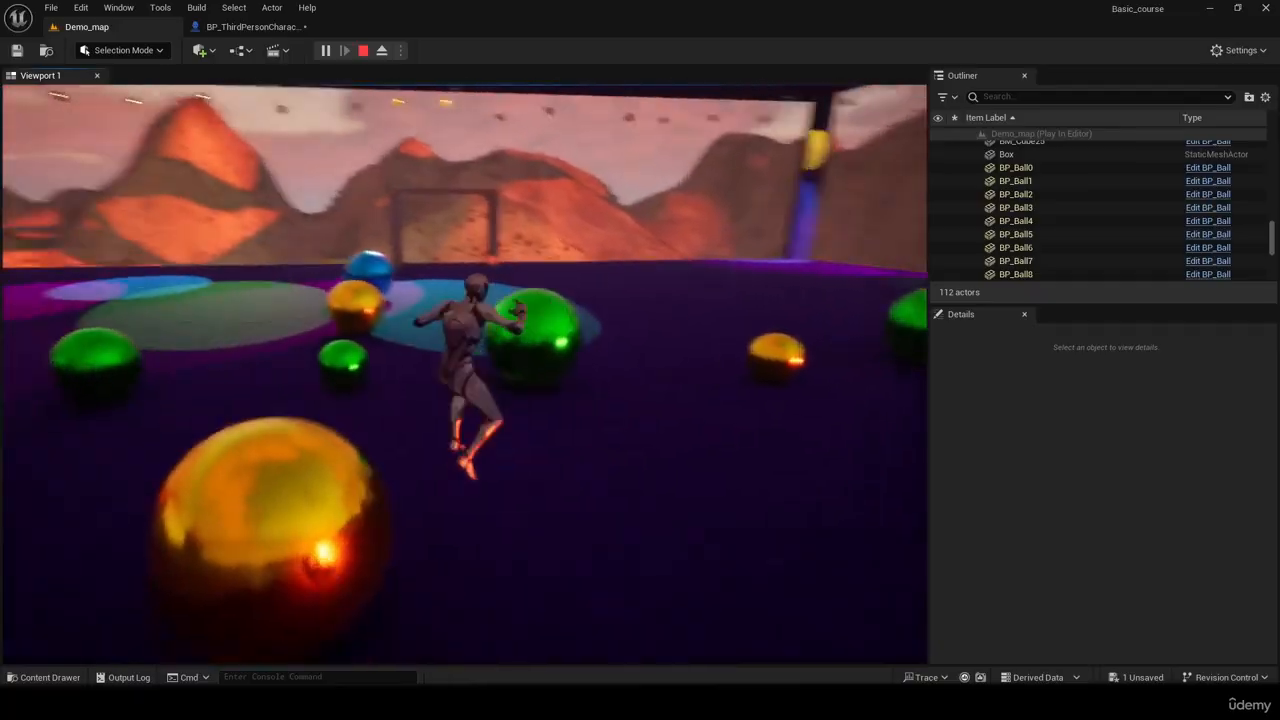
pyautogui.press('w')
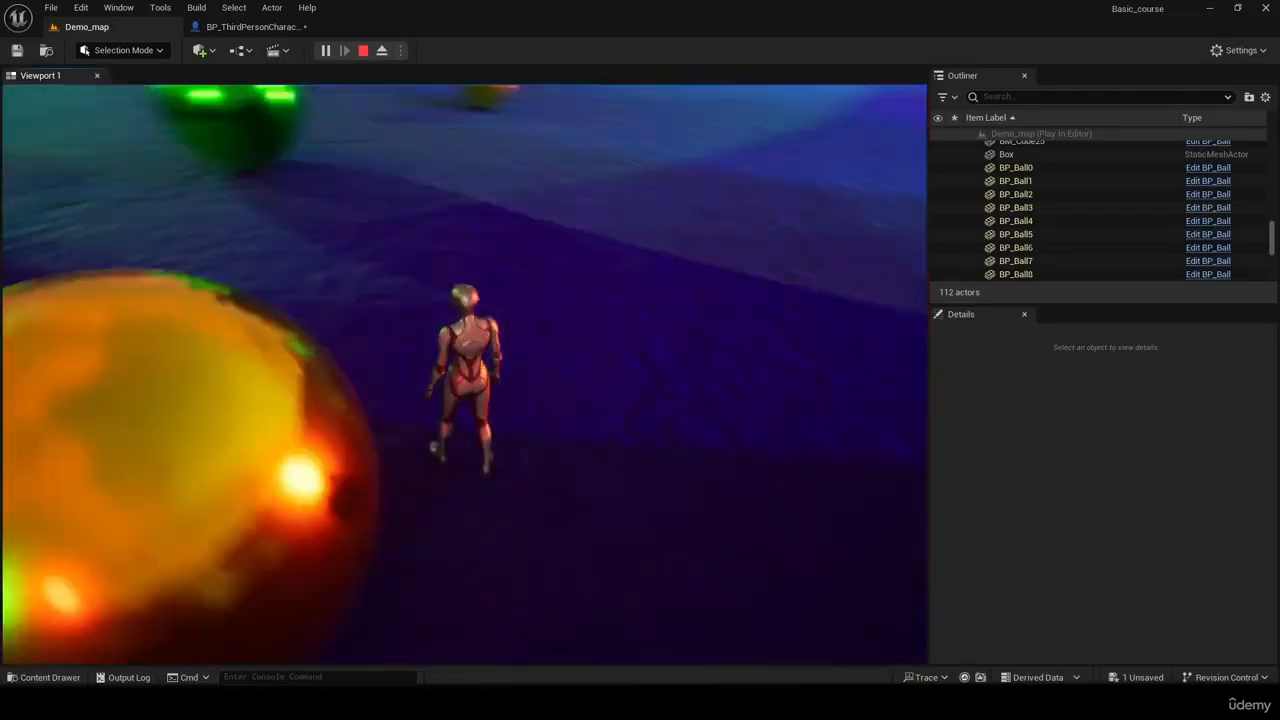
pyautogui.press('Escape')
# Examine the box arena in Demo_map from outside and from within.
pyautogui.press('w')
pyautogui.moveTo(464, 374); pyautogui.dragTo(680, 380, button='right')
pyautogui.press('s')
pyautogui.moveTo(416, 346); pyautogui.dragTo(540, 346, button='right')
pyautogui.press('a')
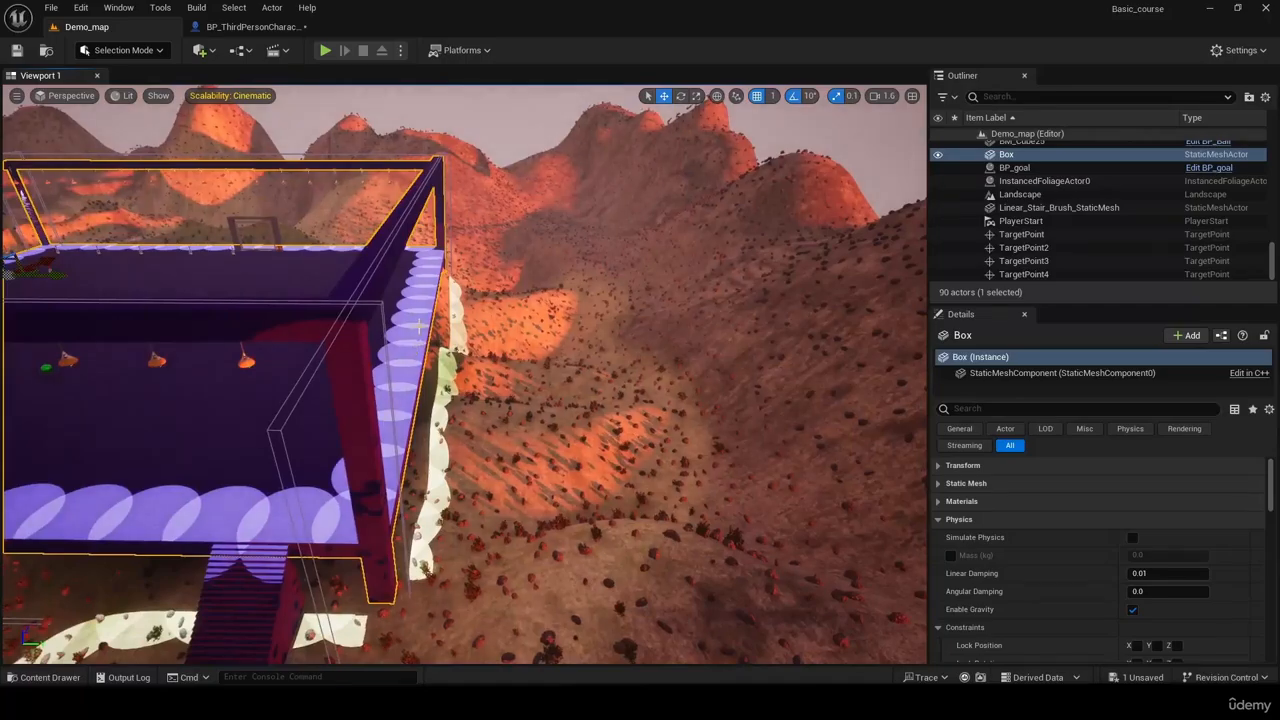
pyautogui.click(382, 320)
pyautogui.click(360, 353)
pyautogui.press('w')
pyautogui.moveTo(360, 353); pyautogui.dragTo(500, 310, button='right')
pyautogui.press('w')
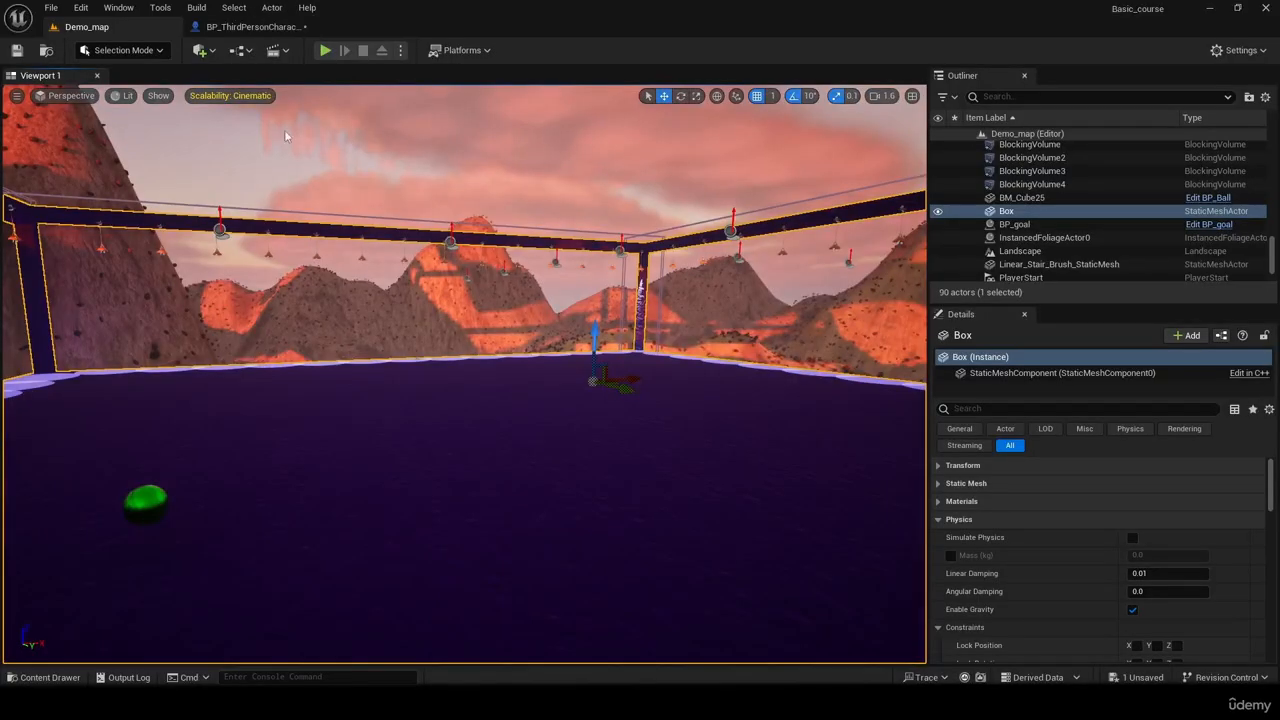
# Review the character blueprint's movement settings from Jumping / Falling down to the Push Force Factor under Physics Interaction.
pyautogui.click(278, 35)
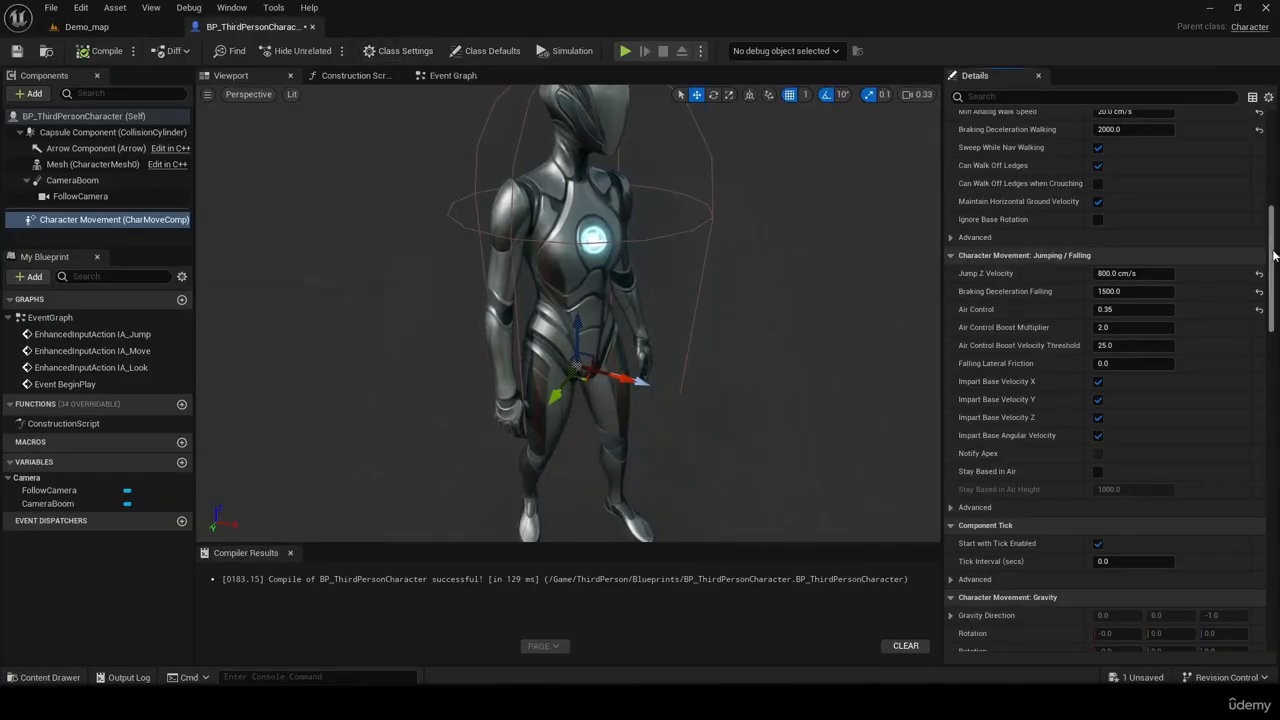
pyautogui.scroll(1, 1273, 256)
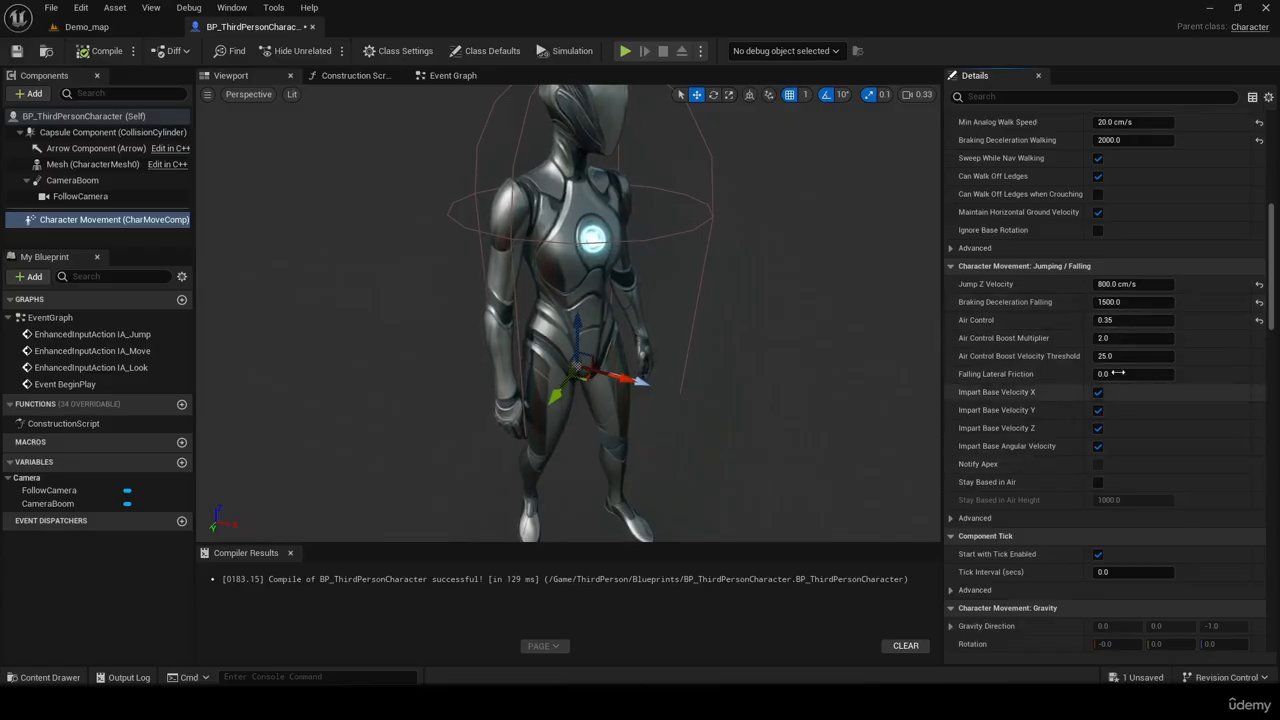
pyautogui.scroll(-10, 1272, 260)
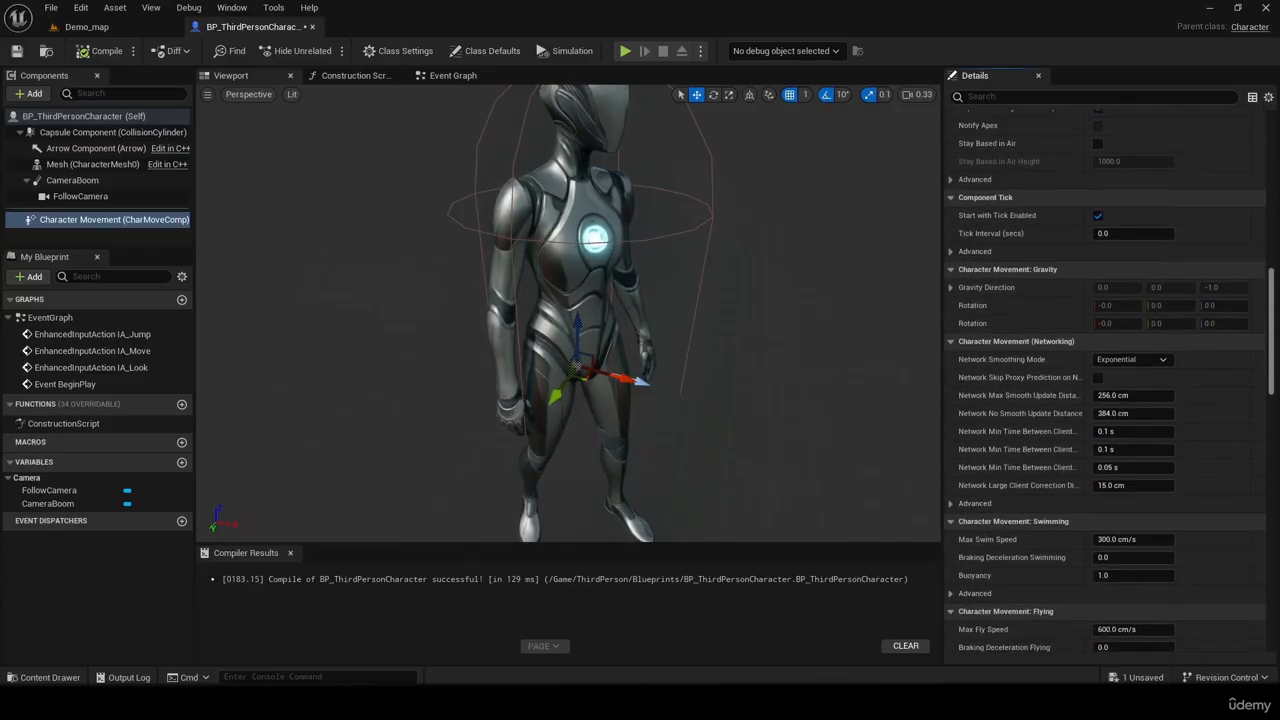
pyautogui.scroll(-2, 1229, 291)
pyautogui.scroll(-2, 1214, 305)
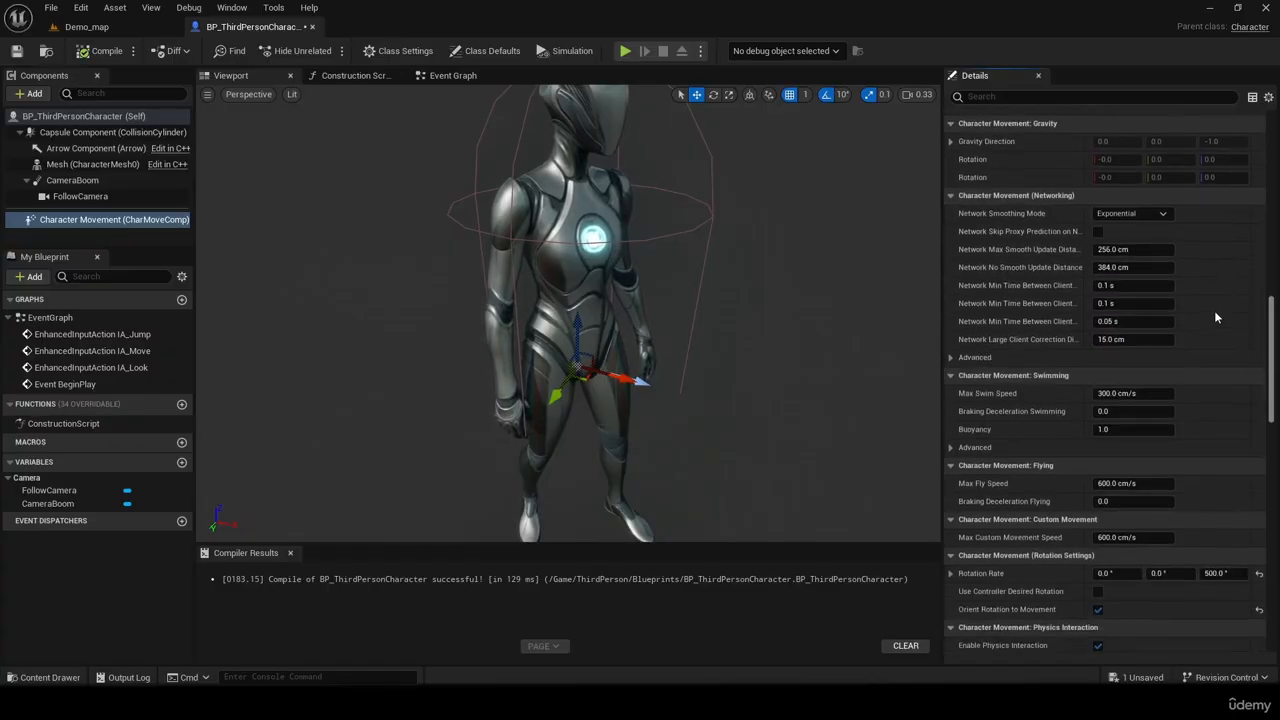
pyautogui.scroll(-5, 1216, 328)
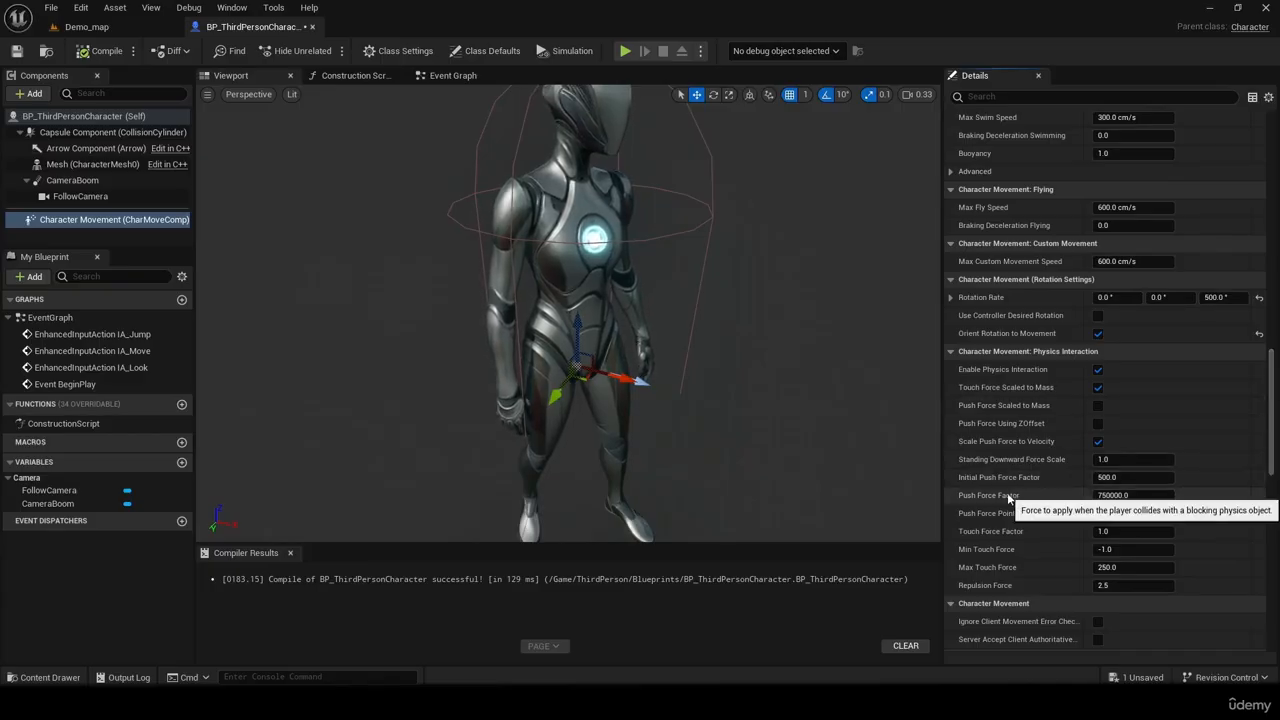
# Collapse the Variable, Sockets, General Settings, Walking, Jumping / Falling and Component Tick sections of the Character Movement details.
pyautogui.moveTo(1275, 395); pyautogui.dragTo(1275, 152)
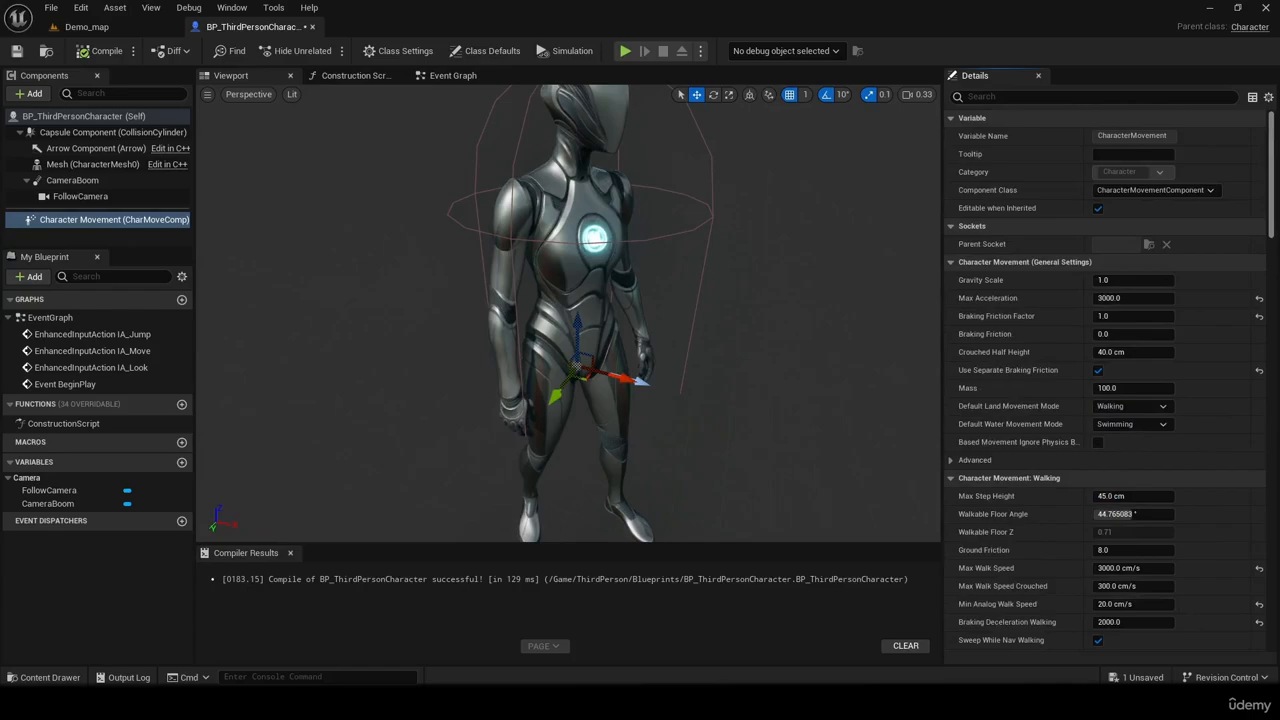
pyautogui.click(950, 118)
pyautogui.click(949, 136)
pyautogui.click(949, 154)
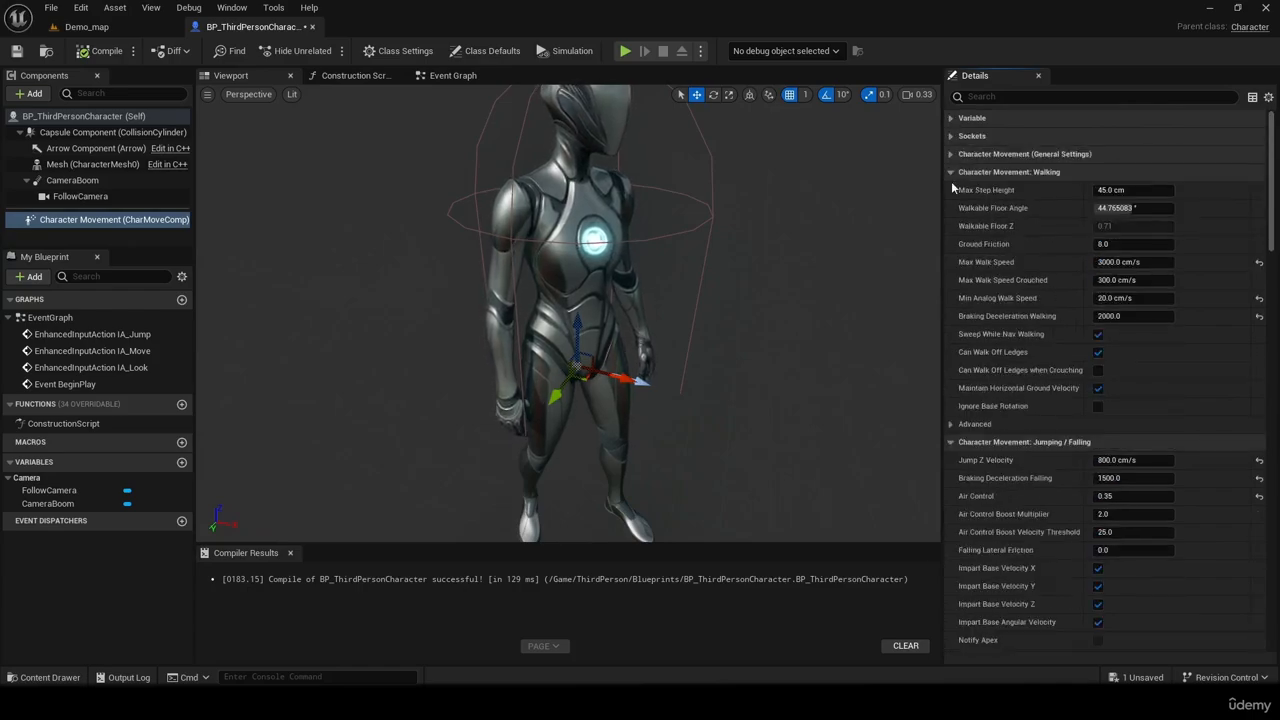
pyautogui.click(950, 172)
pyautogui.click(950, 190)
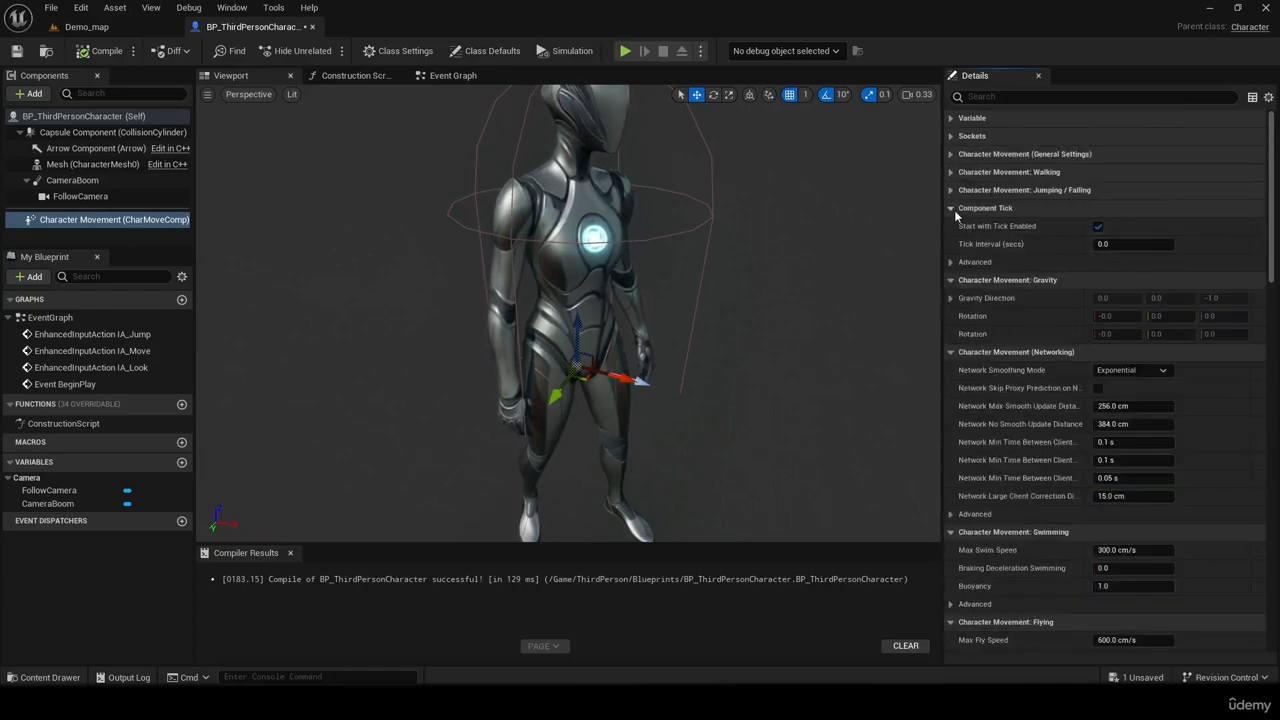
pyautogui.click(951, 208)
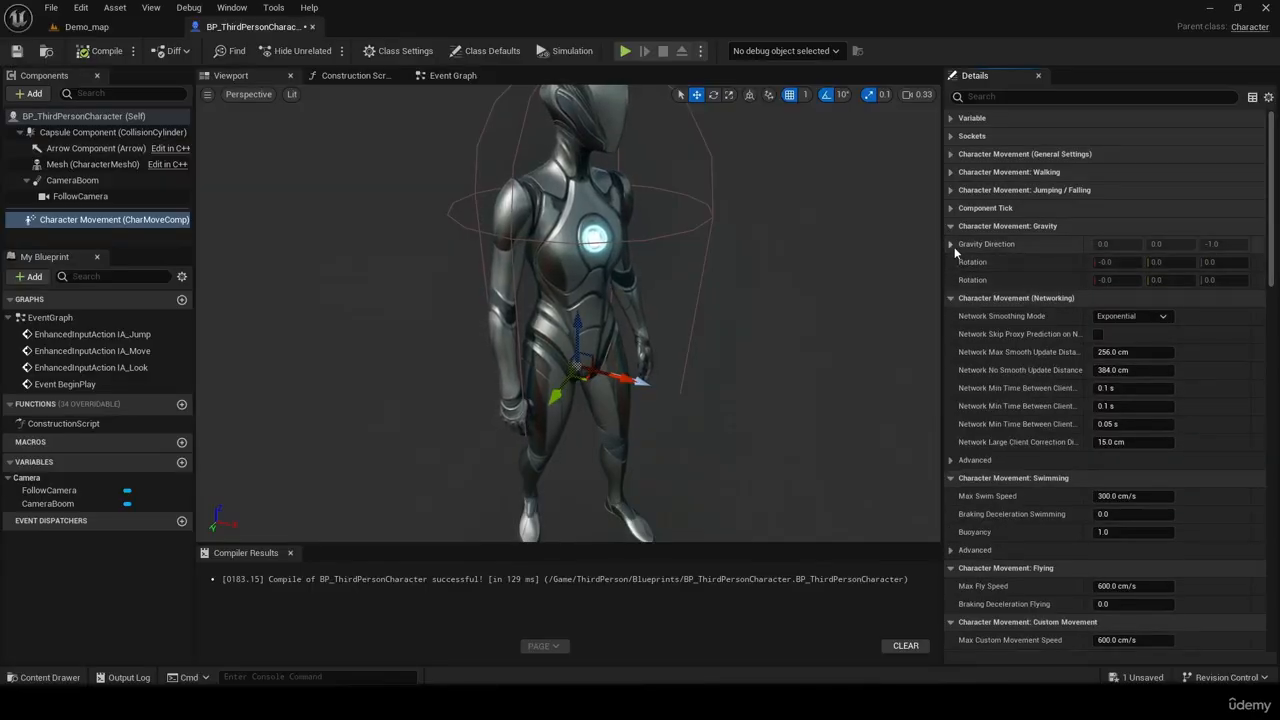
# Collapse the Networking, Swimming, Flying, Custom Movement and Rotation Settings sections of the Character Movement details.
pyautogui.click(951, 297)
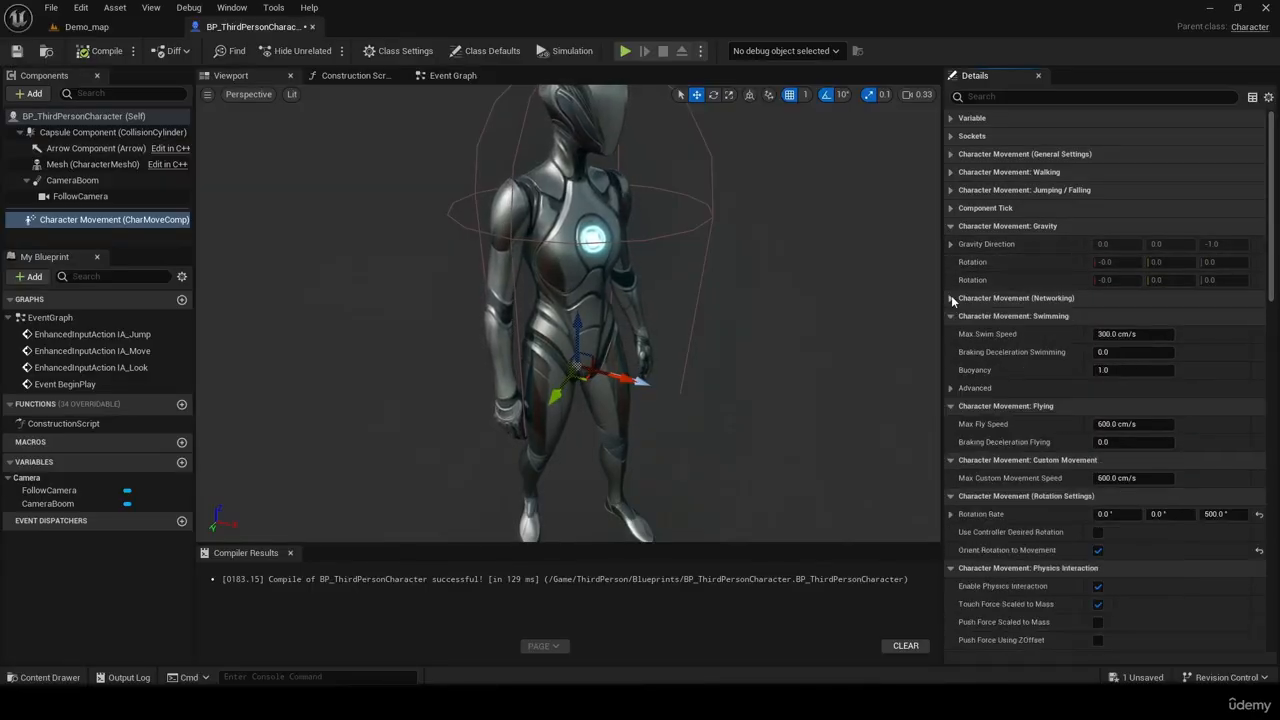
pyautogui.click(951, 316)
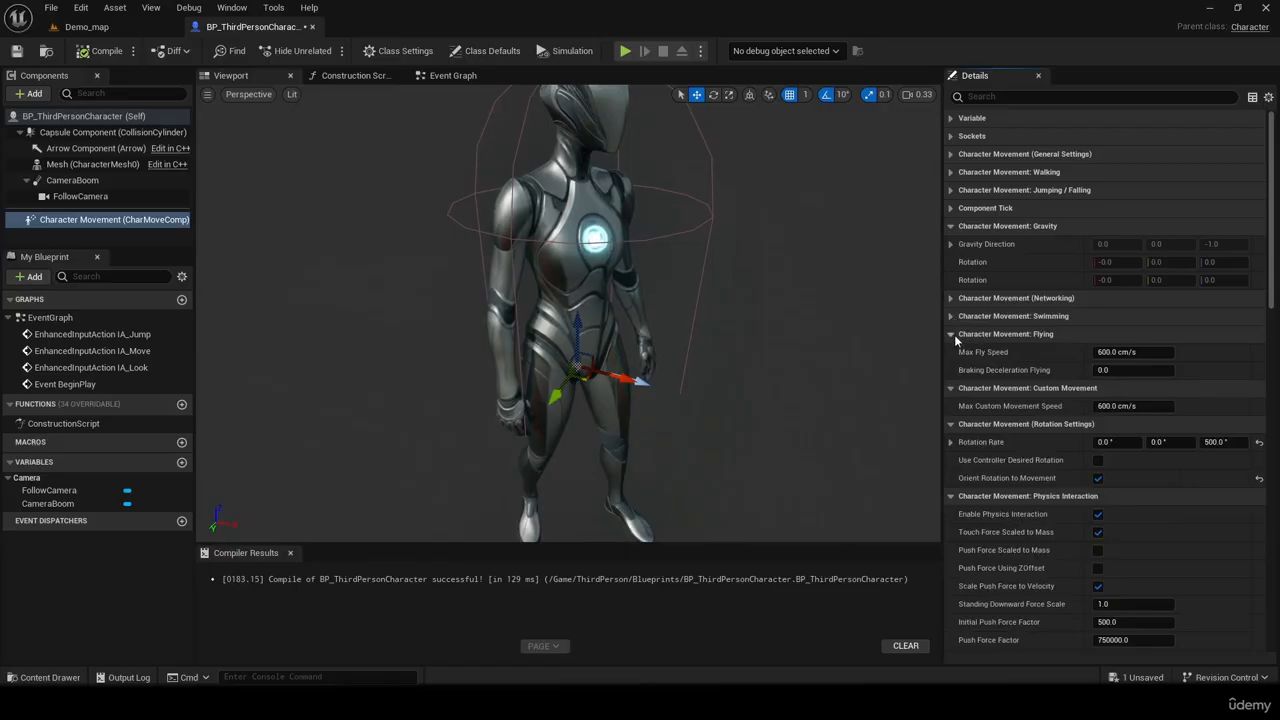
pyautogui.click(952, 334)
pyautogui.click(951, 352)
pyautogui.click(951, 370)
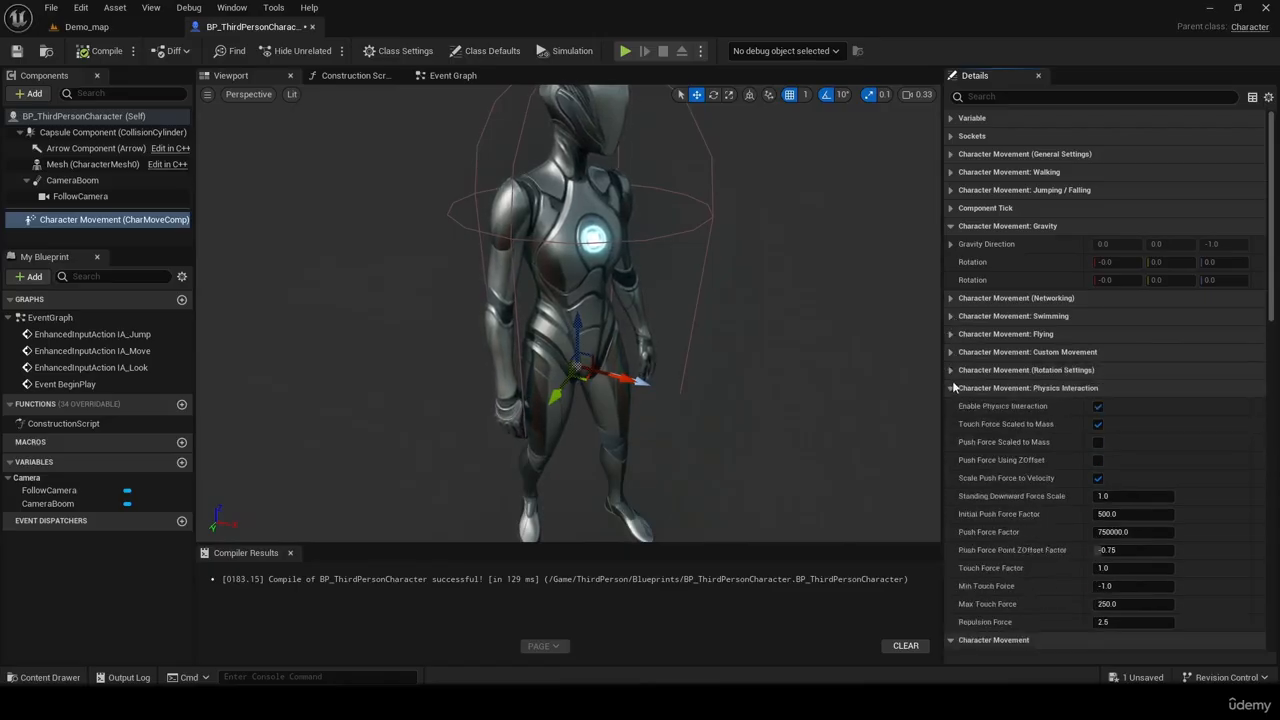
# Collapse the Physics Interaction, Character Movement, Avoidance, Root Motion and Nav Mesh Movement sections of the Character Movement details.
pyautogui.click(950, 388)
pyautogui.click(950, 406)
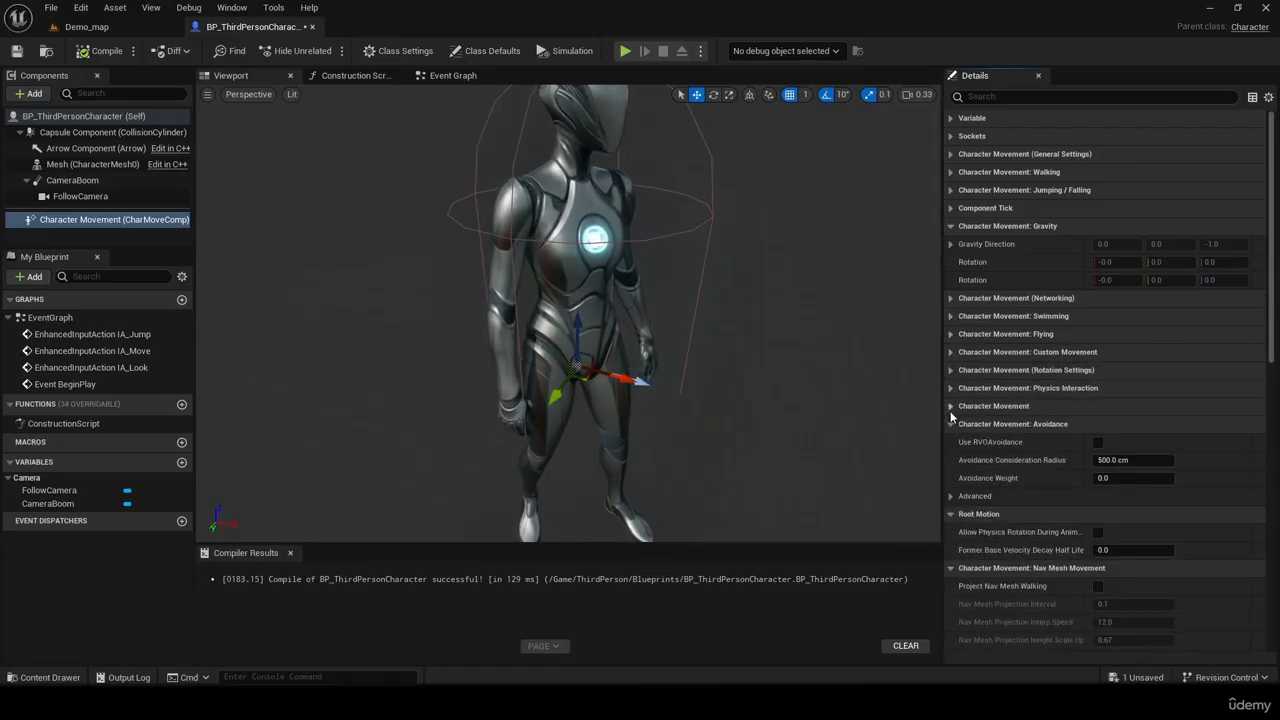
pyautogui.click(952, 424)
pyautogui.click(952, 442)
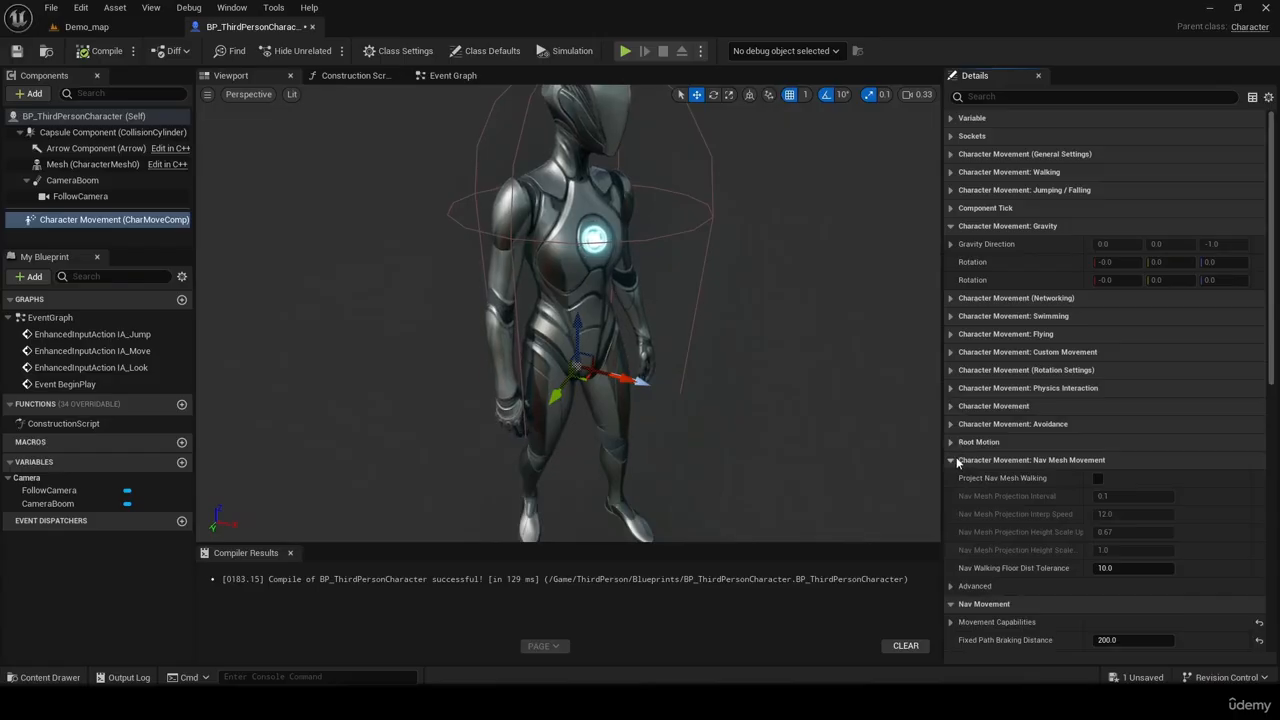
pyautogui.click(952, 460)
# Check the Movement Capabilities under Nav Movement, fold them away again, and look over the remaining movement settings below.
pyautogui.click(952, 496)
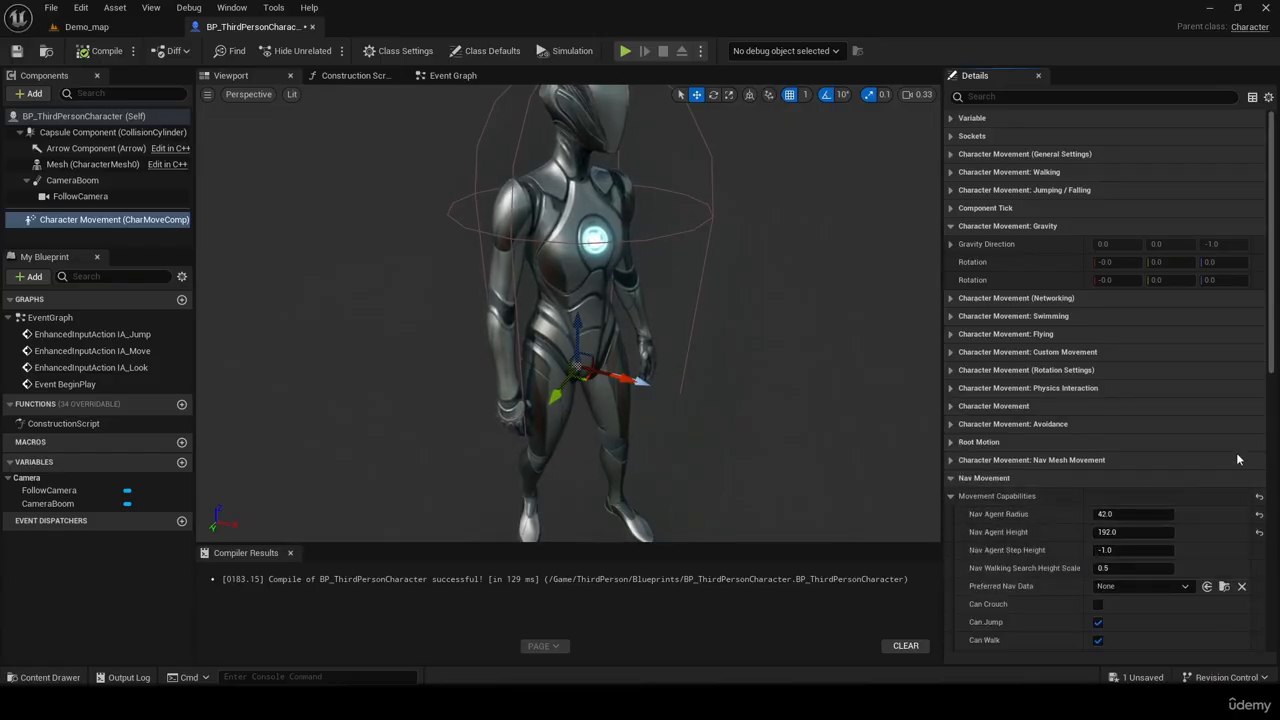
pyautogui.click(952, 496)
pyautogui.moveTo(1275, 414); pyautogui.dragTo(1261, 209)
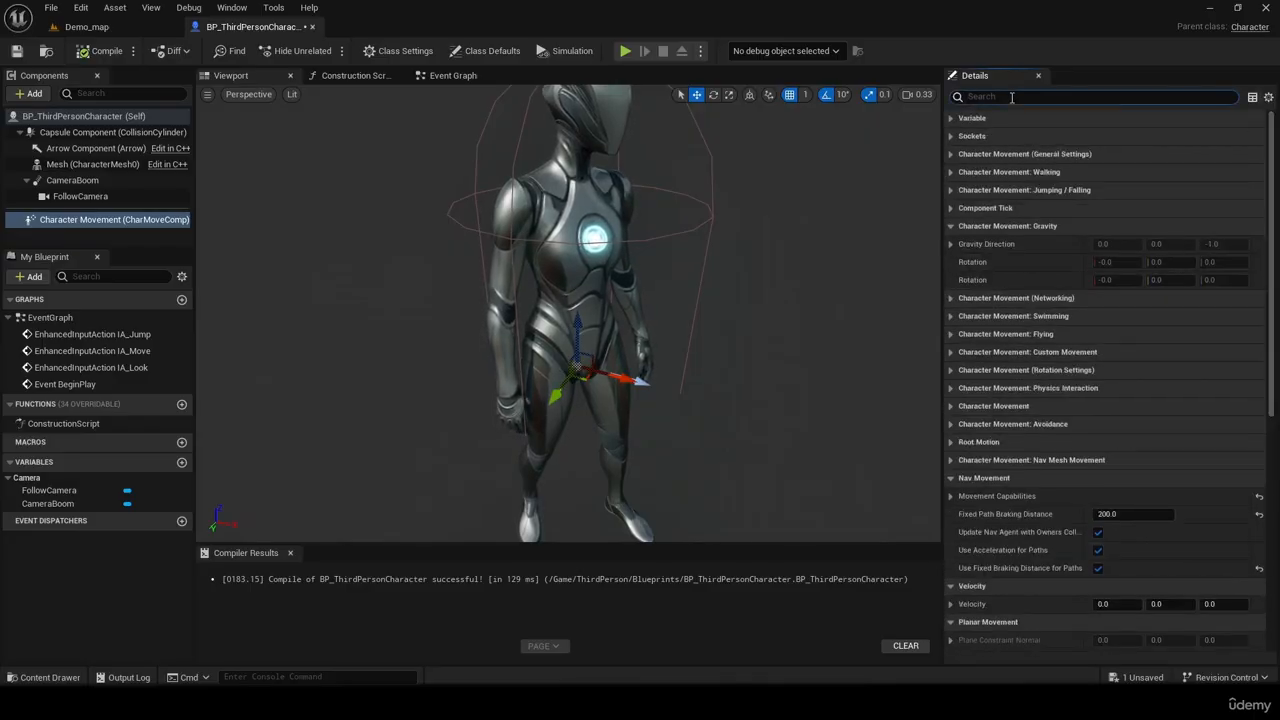
# Filter the Character Movement details by "physics" and set the Initial Push Force Factor to 5000.
pyautogui.write('physics')
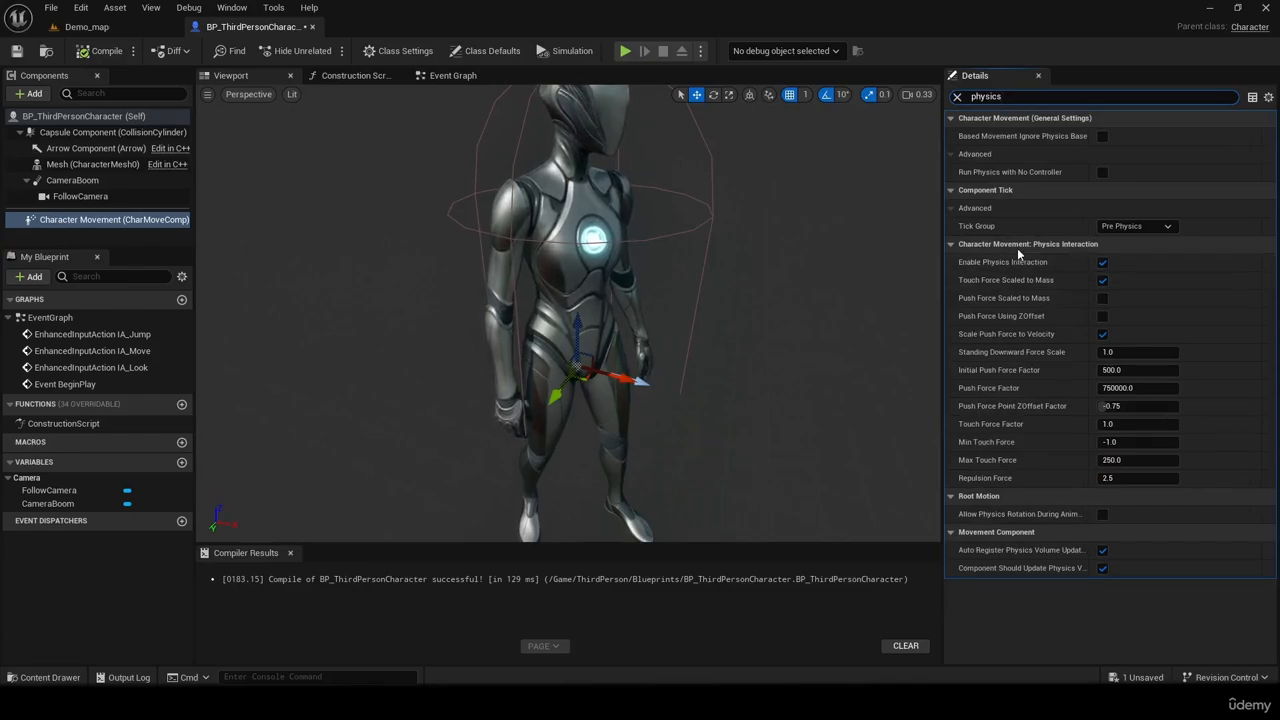
pyautogui.moveTo(1012, 265)
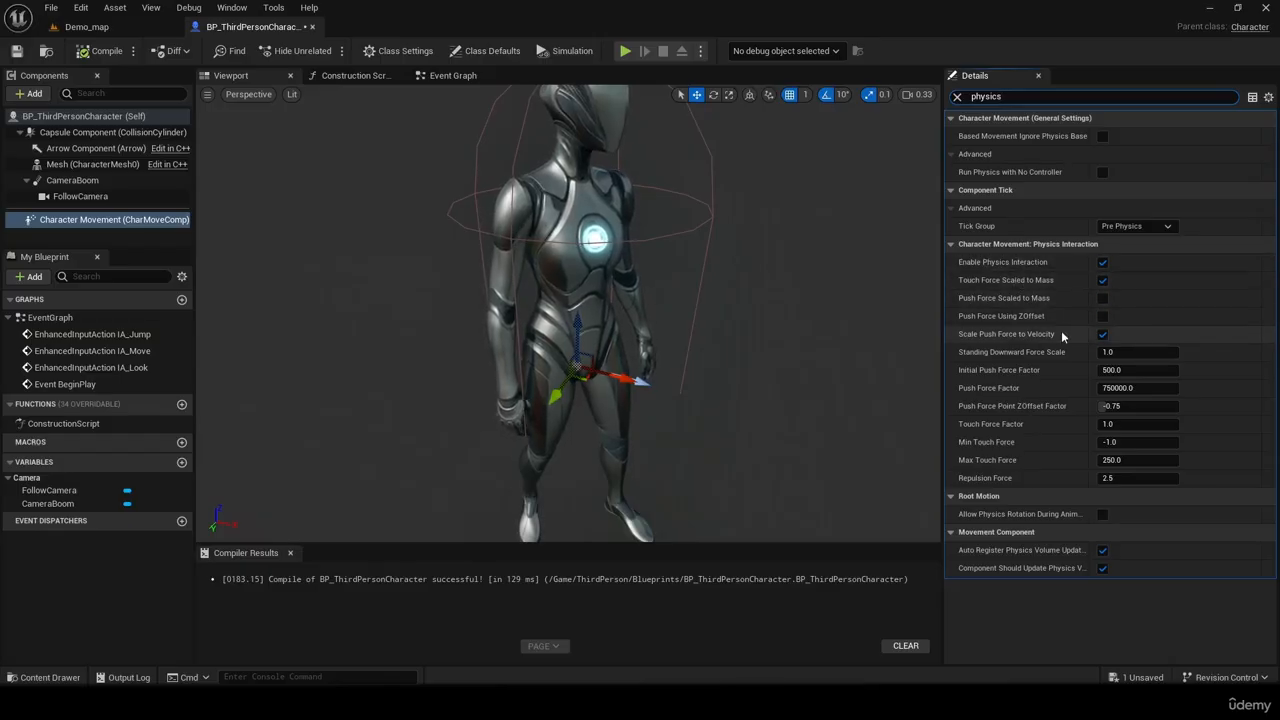
pyautogui.moveTo(999, 376)
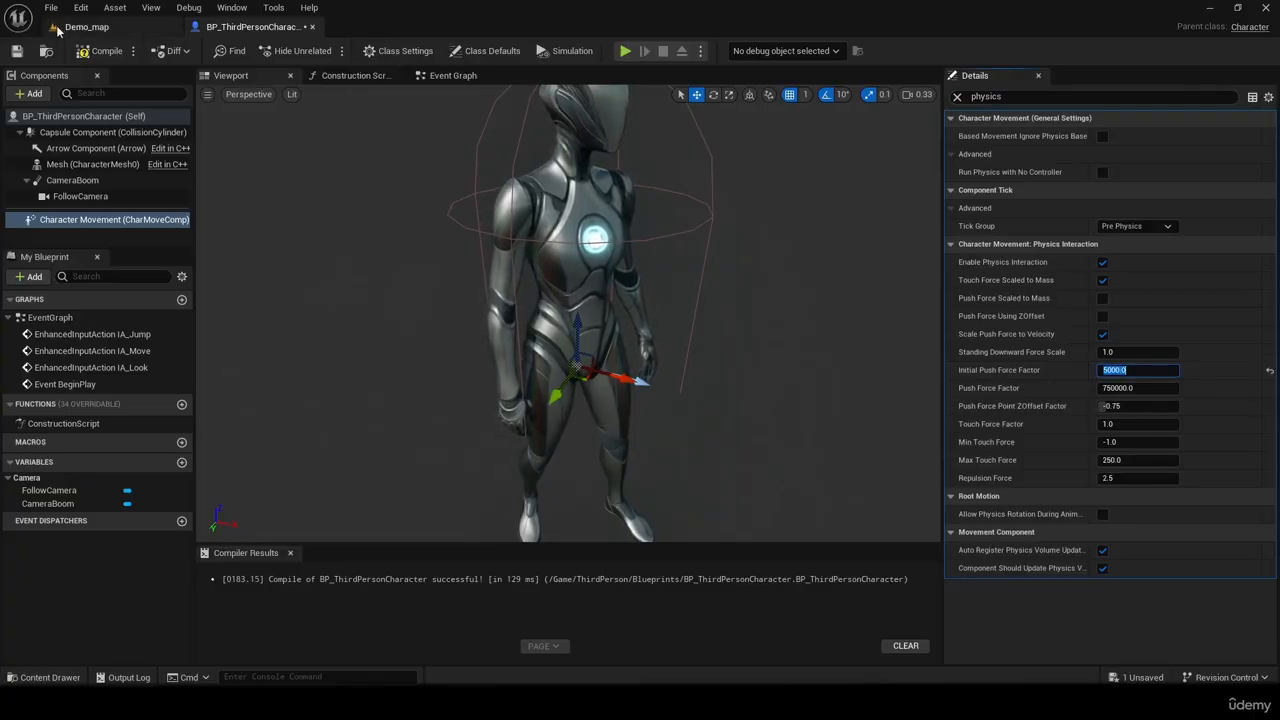
# Play-test Demo_map by running the character into the balls around the arena to judge the push force, and stop the session.
pyautogui.click(86, 26)
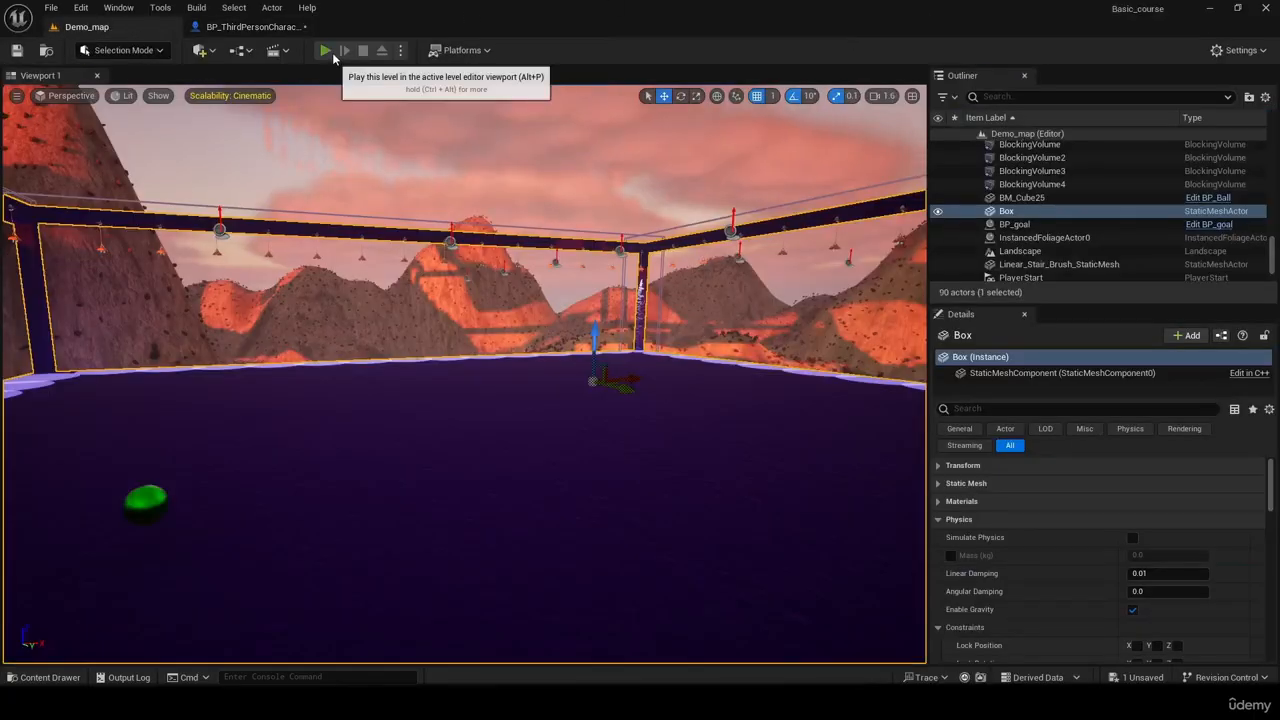
pyautogui.click(332, 52)
pyautogui.press('w')
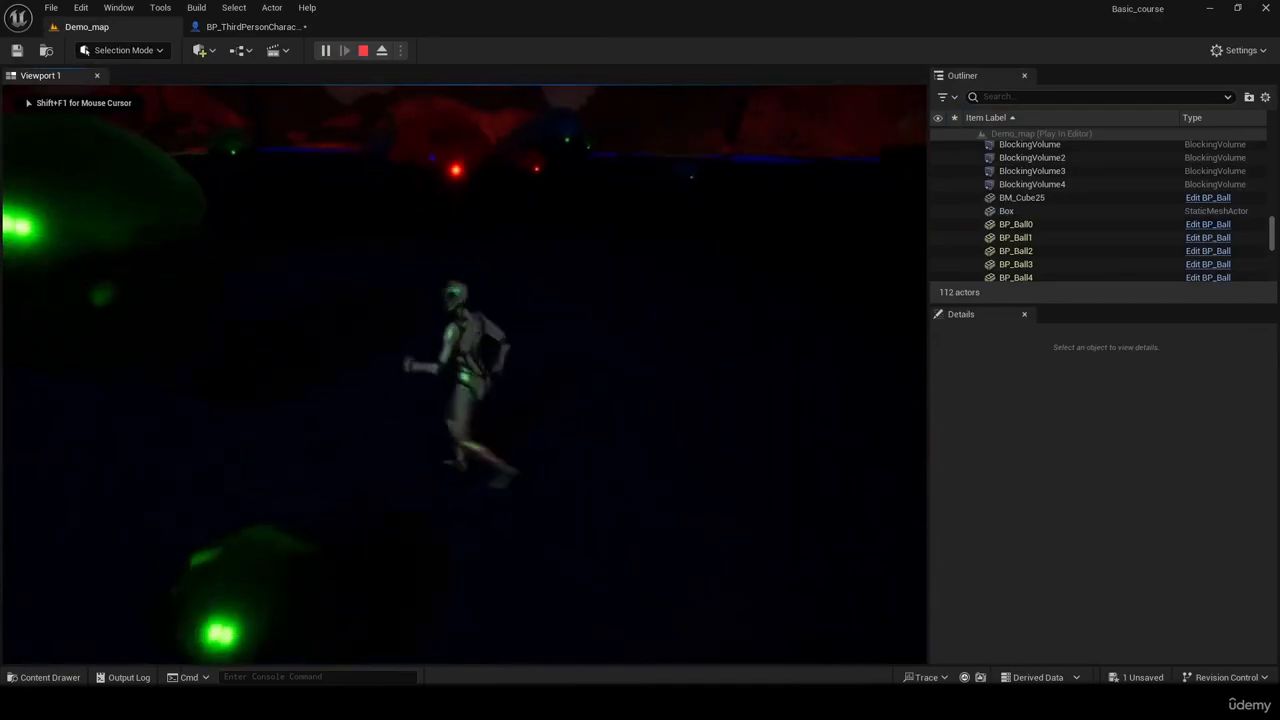
pyautogui.press('d')
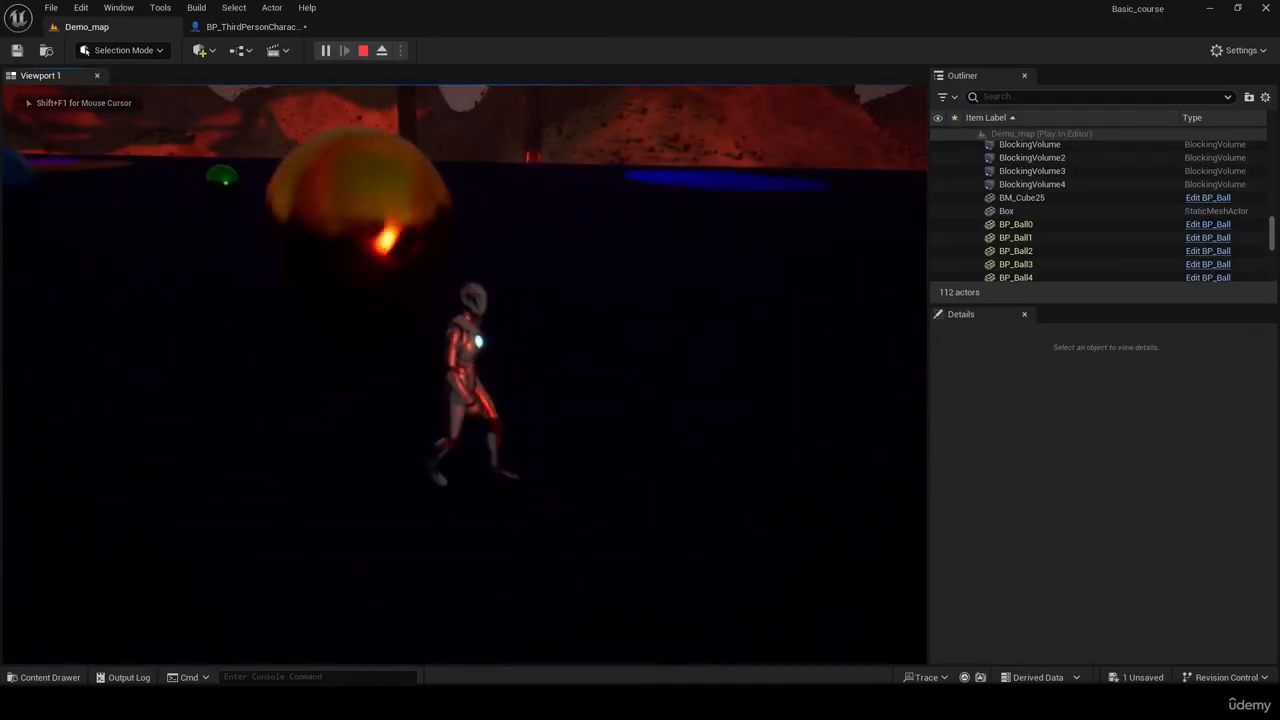
pyautogui.press('w')
pyautogui.press('s')
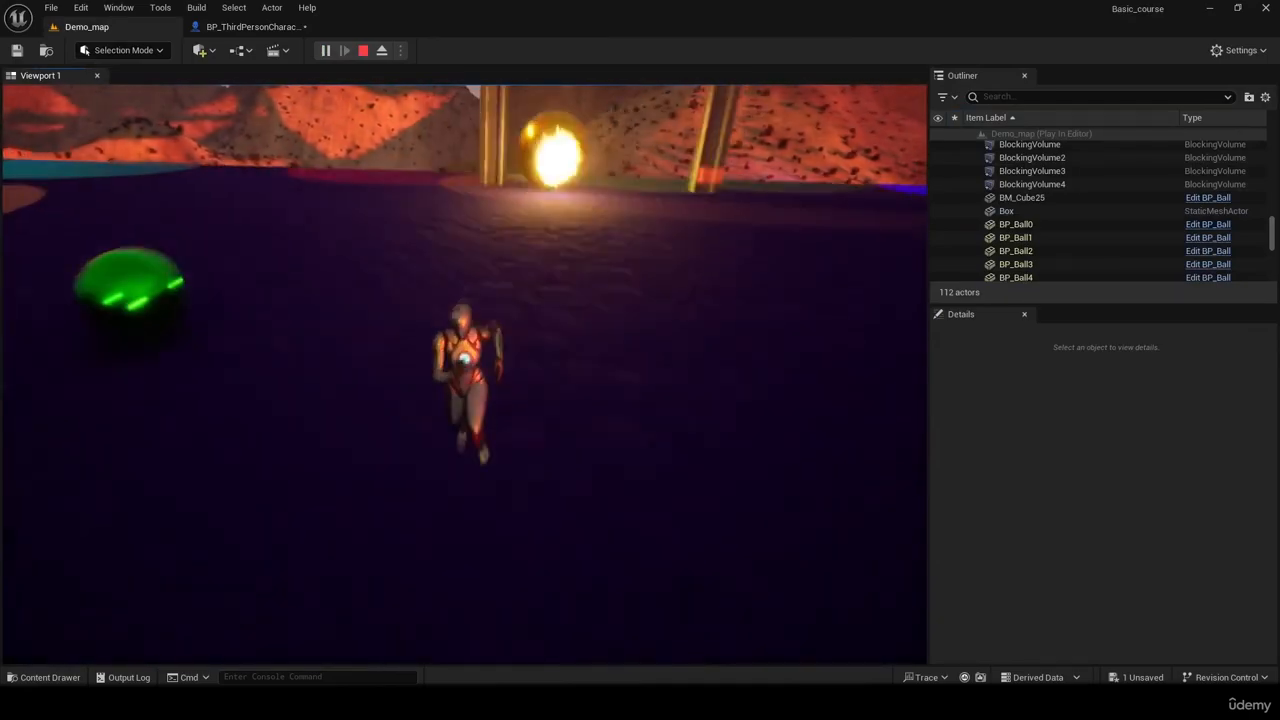
pyautogui.press('w')
pyautogui.press('d')
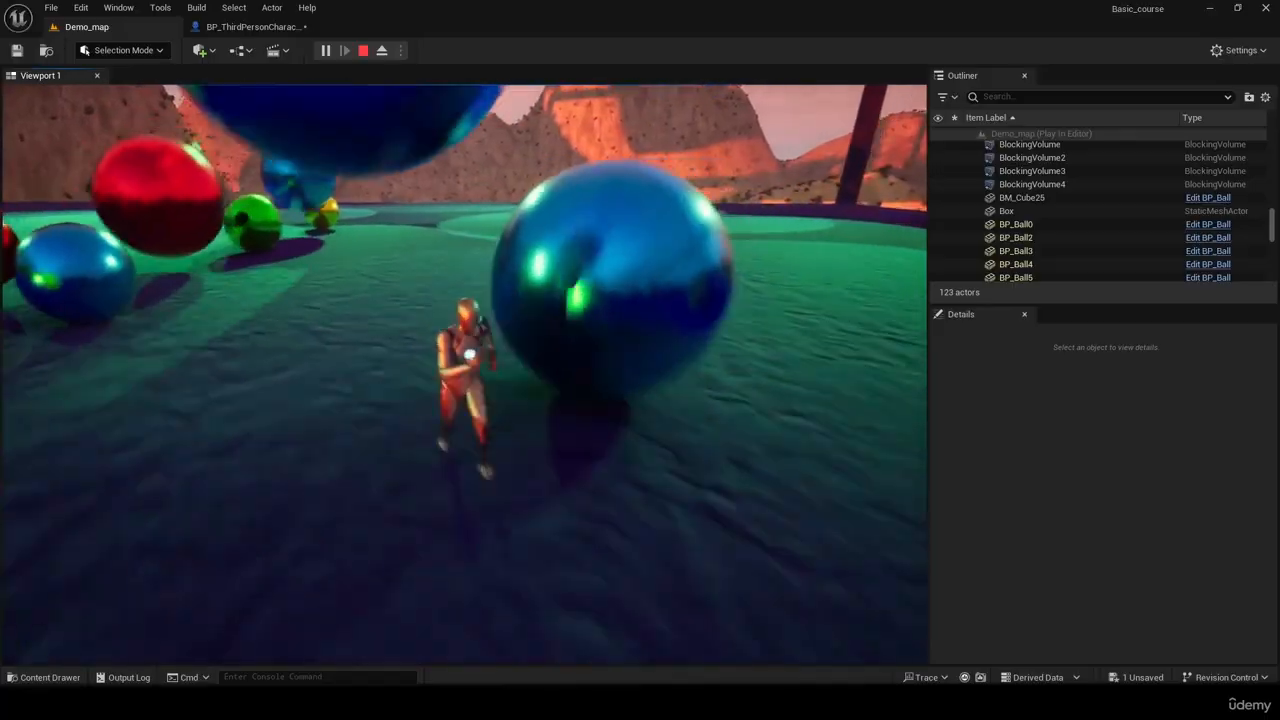
pyautogui.press('w')
pyautogui.press('s')
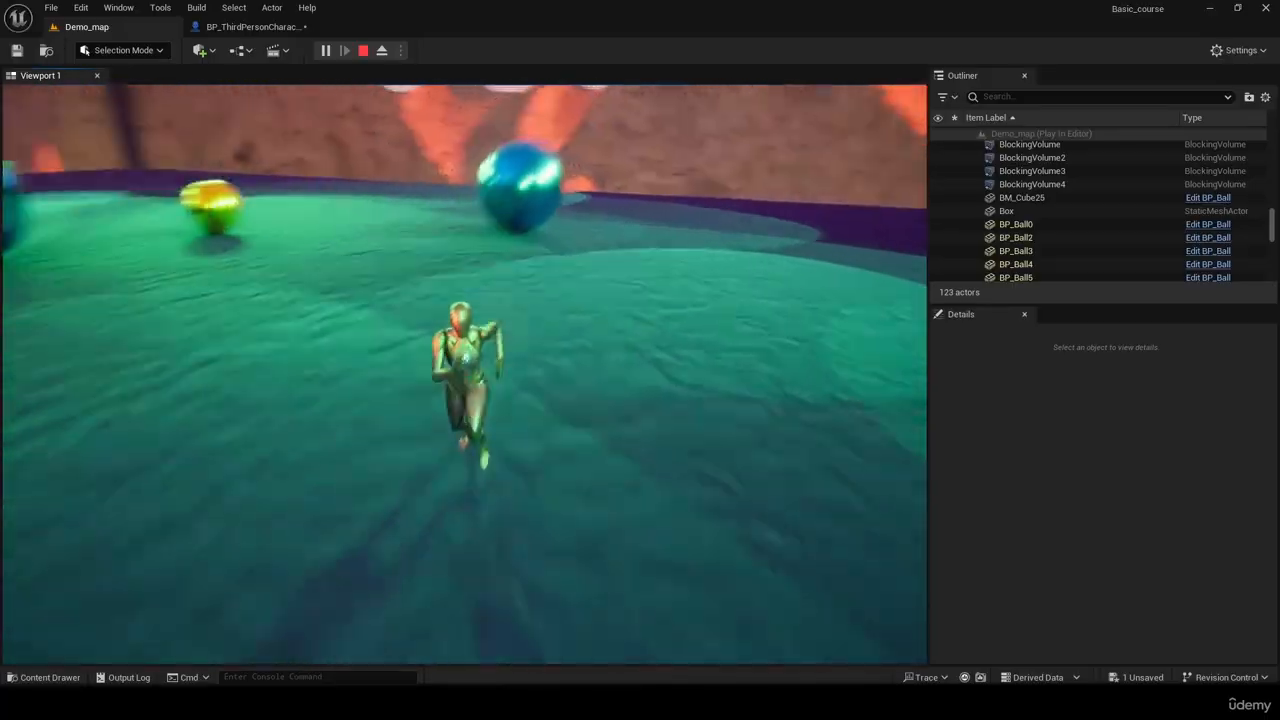
pyautogui.press('w')
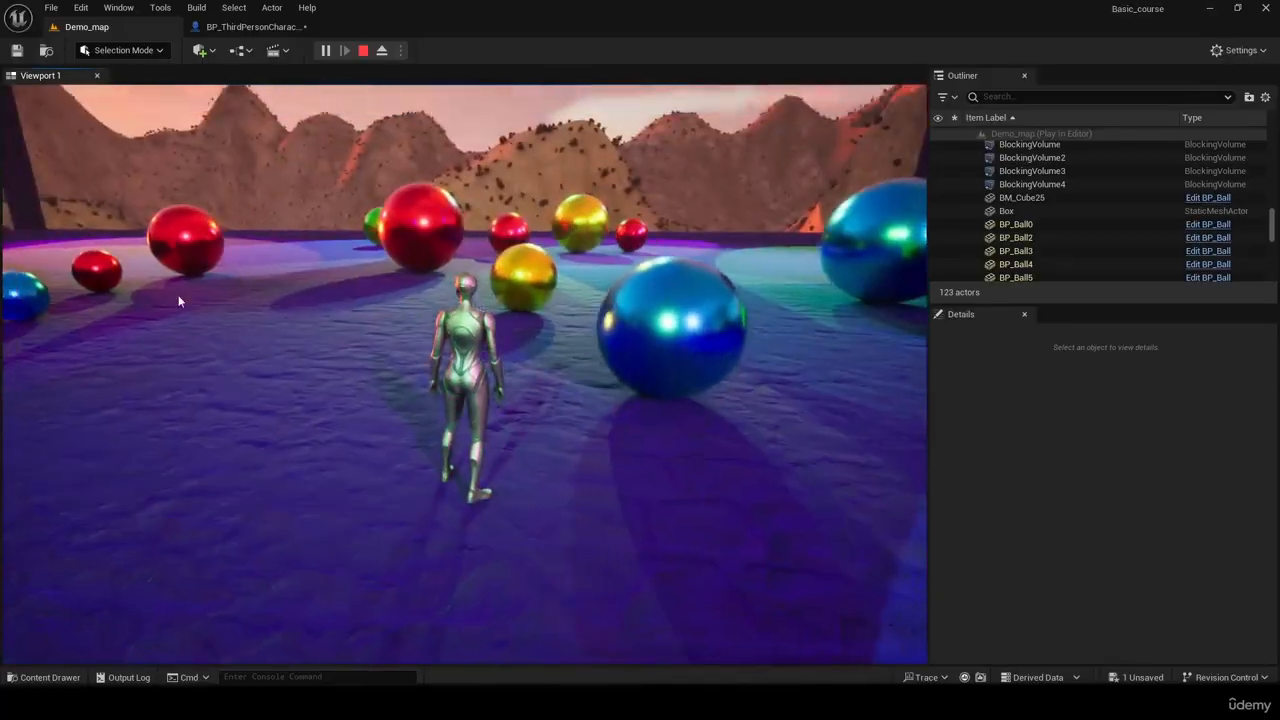
pyautogui.press('Escape')
# Set the character blueprint's Initial Push Force Factor to 5000000 and compile the blueprint.
pyautogui.click(255, 26)
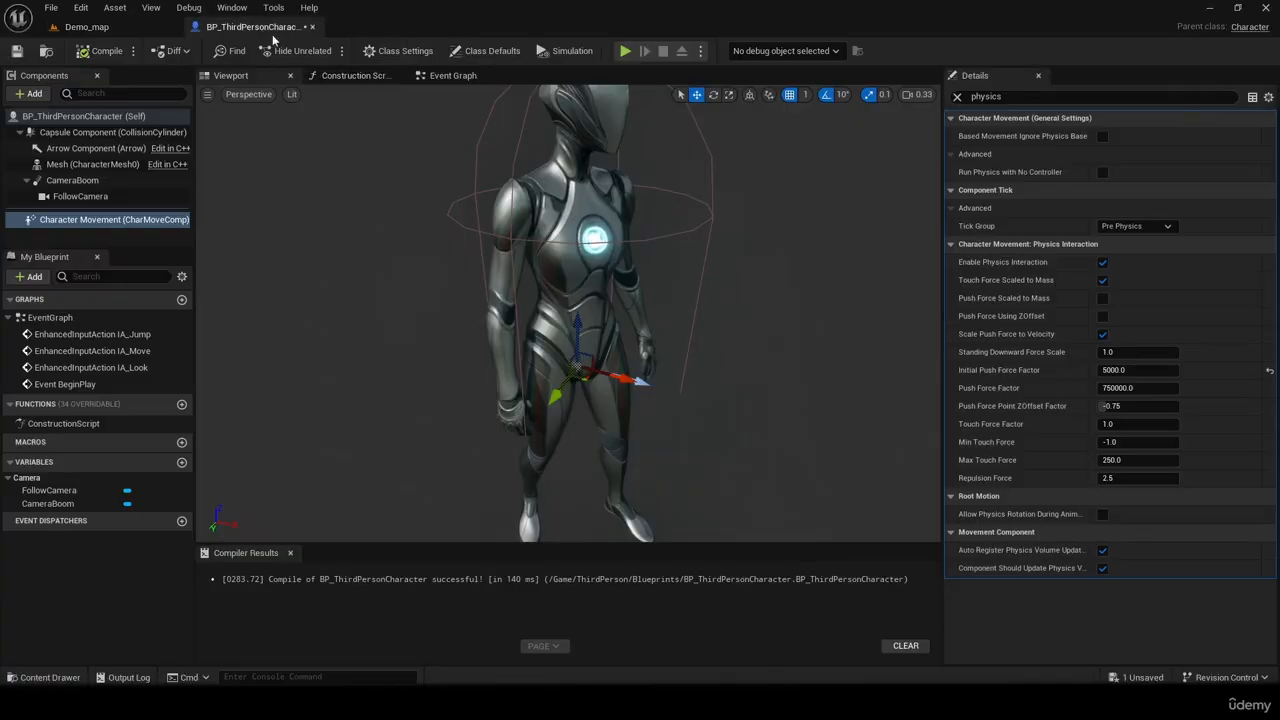
pyautogui.click(1116, 371)
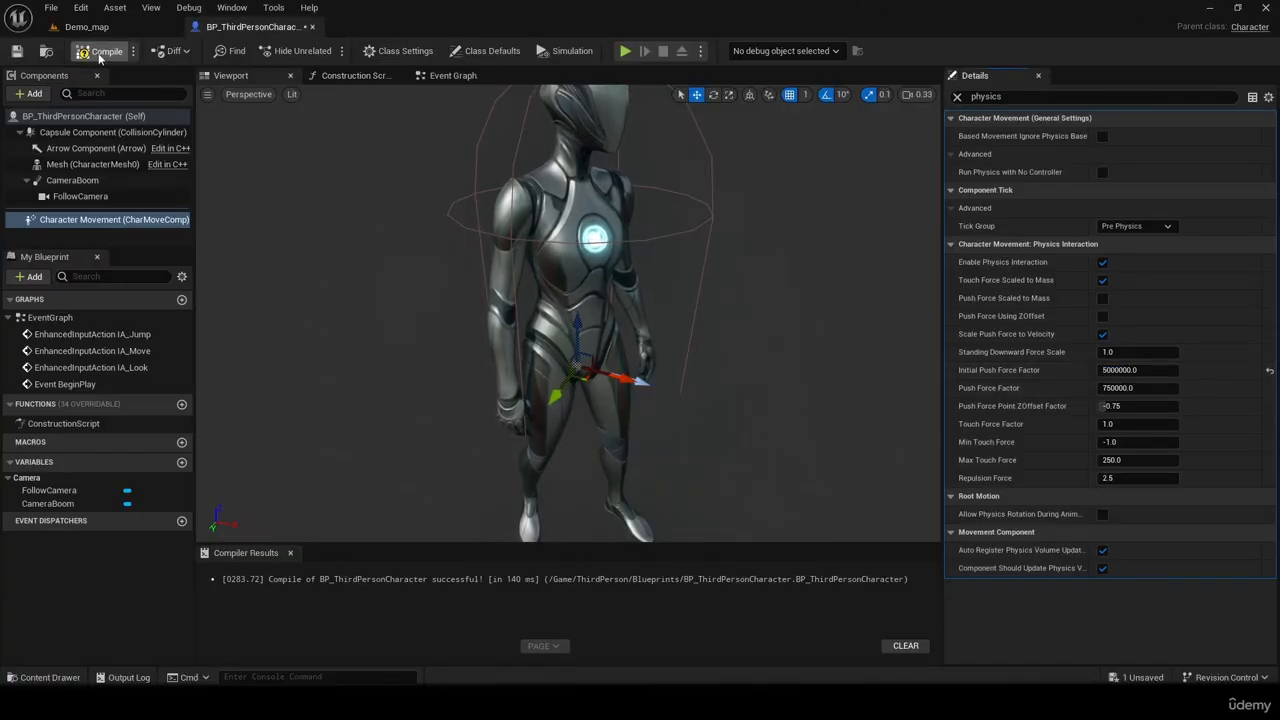
# Play-test Demo_map with the 5000000 push factor, running at the balls and towards the goal frame, and end the session.
pyautogui.click(106, 28)
pyautogui.click(325, 50)
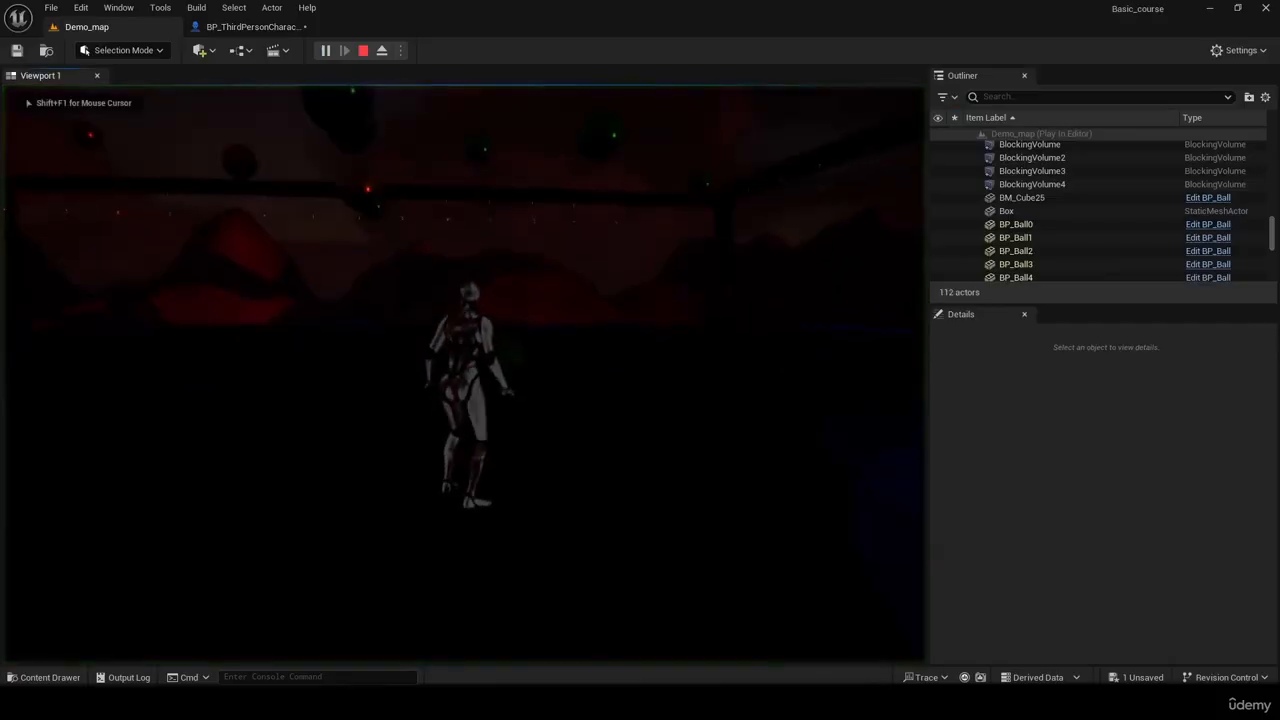
pyautogui.press('w')
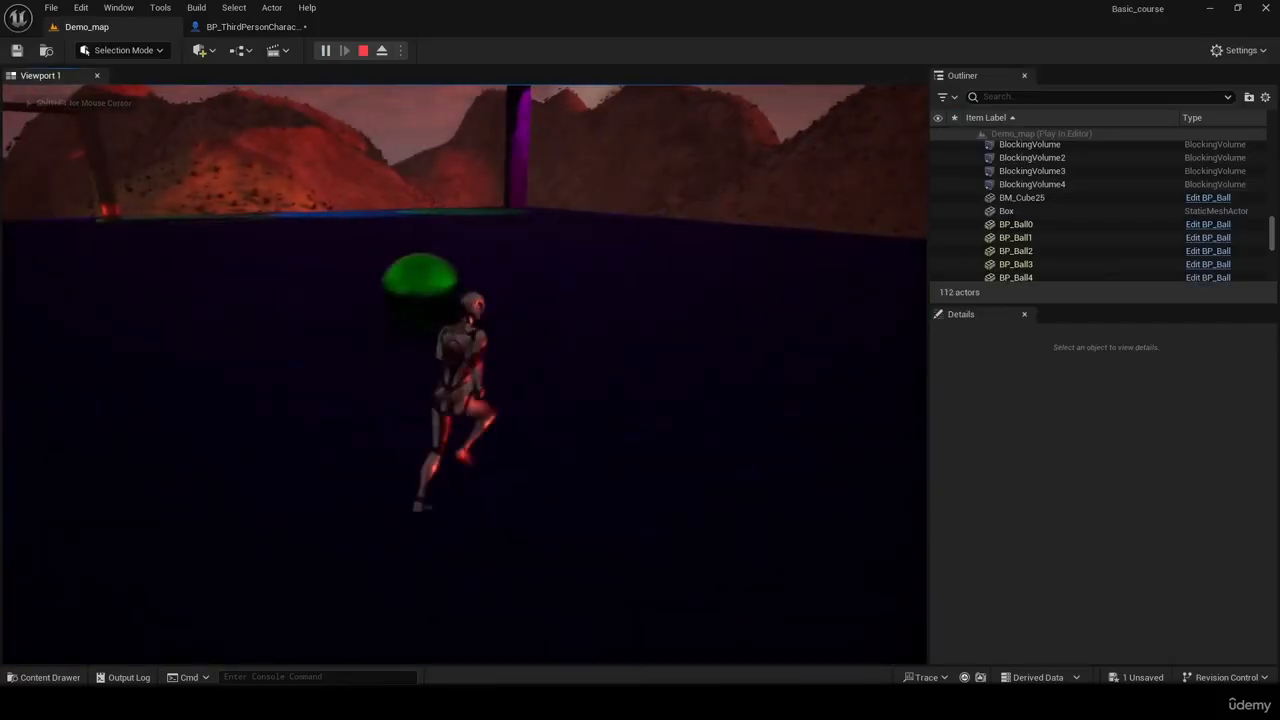
pyautogui.press('w')
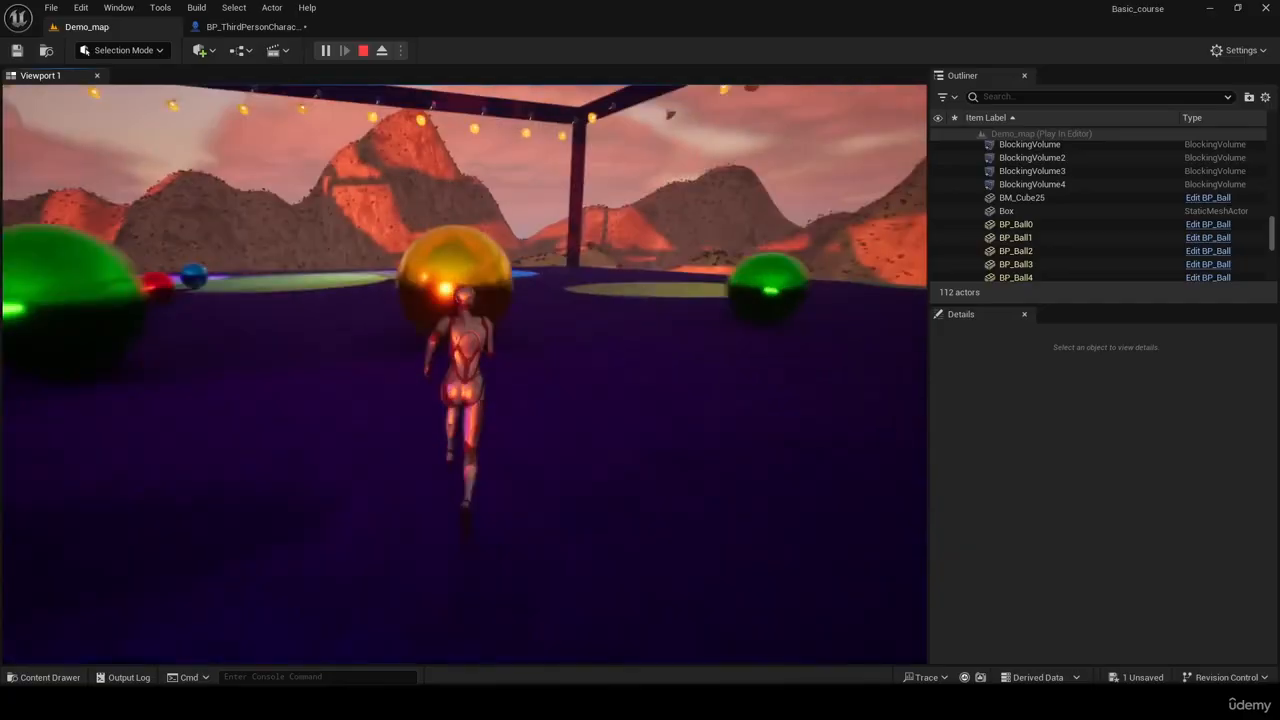
pyautogui.press('w')
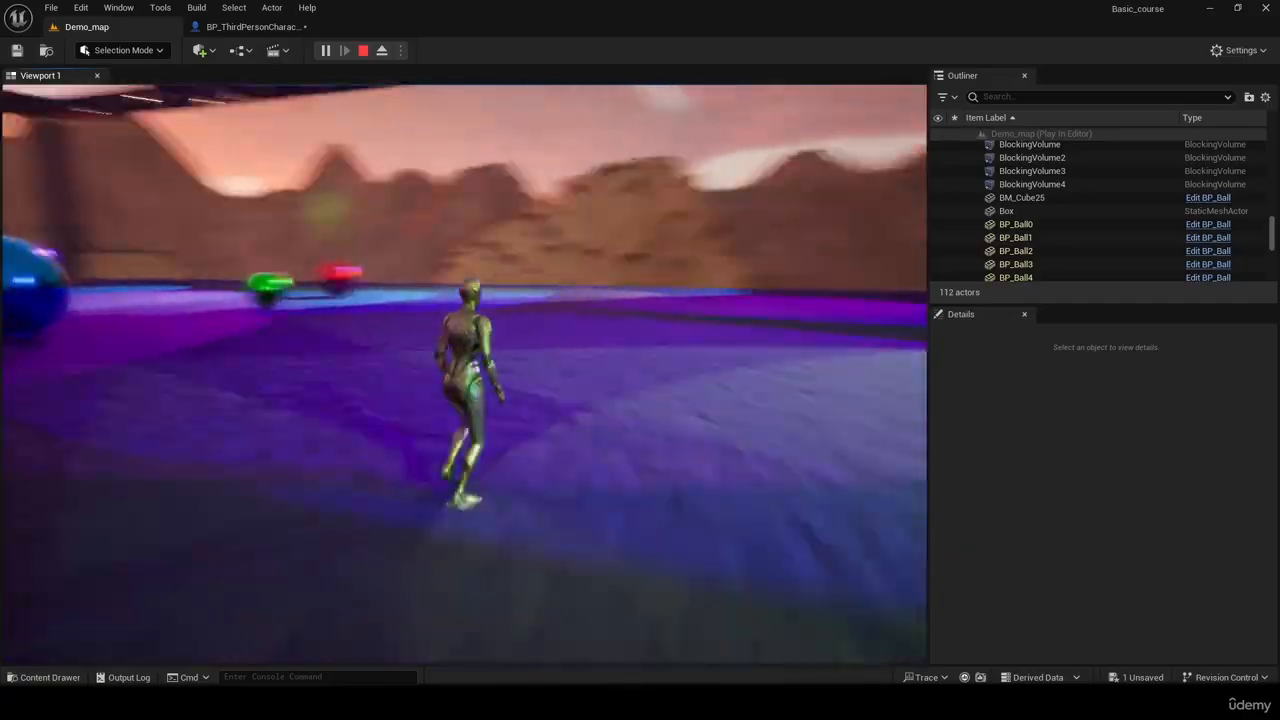
pyautogui.press('w')
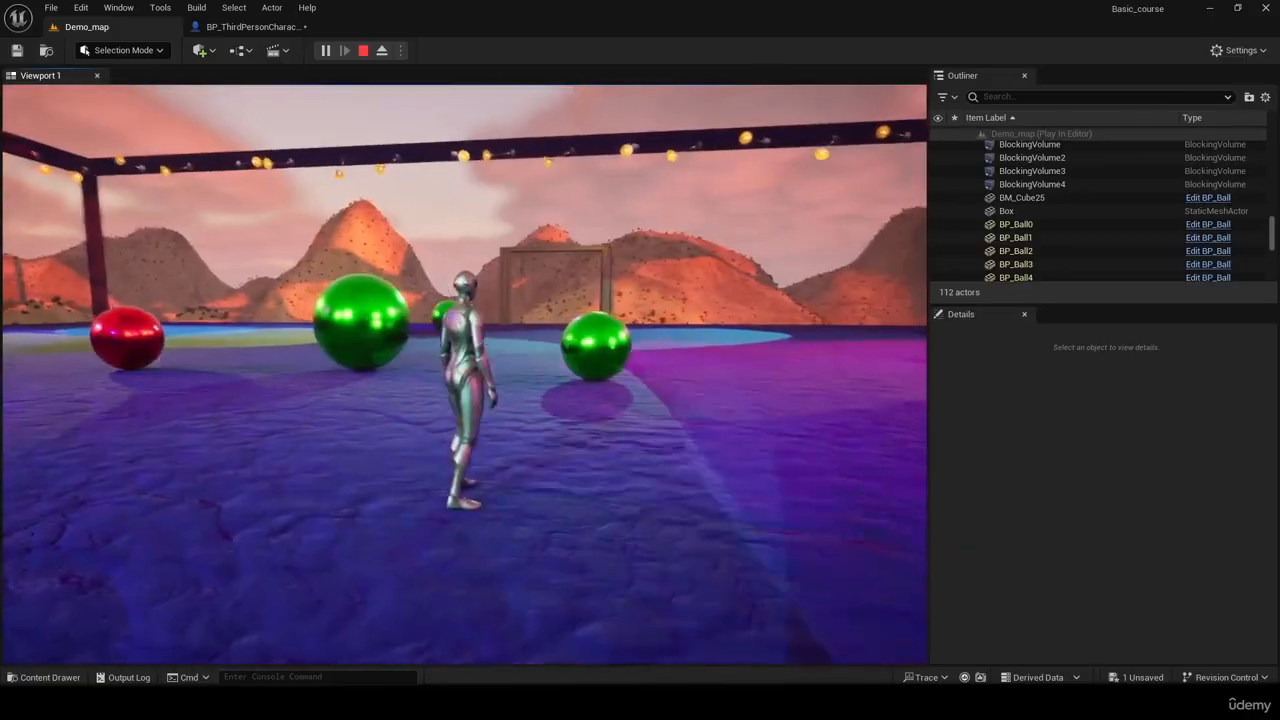
pyautogui.press('w')
pyautogui.press('a')
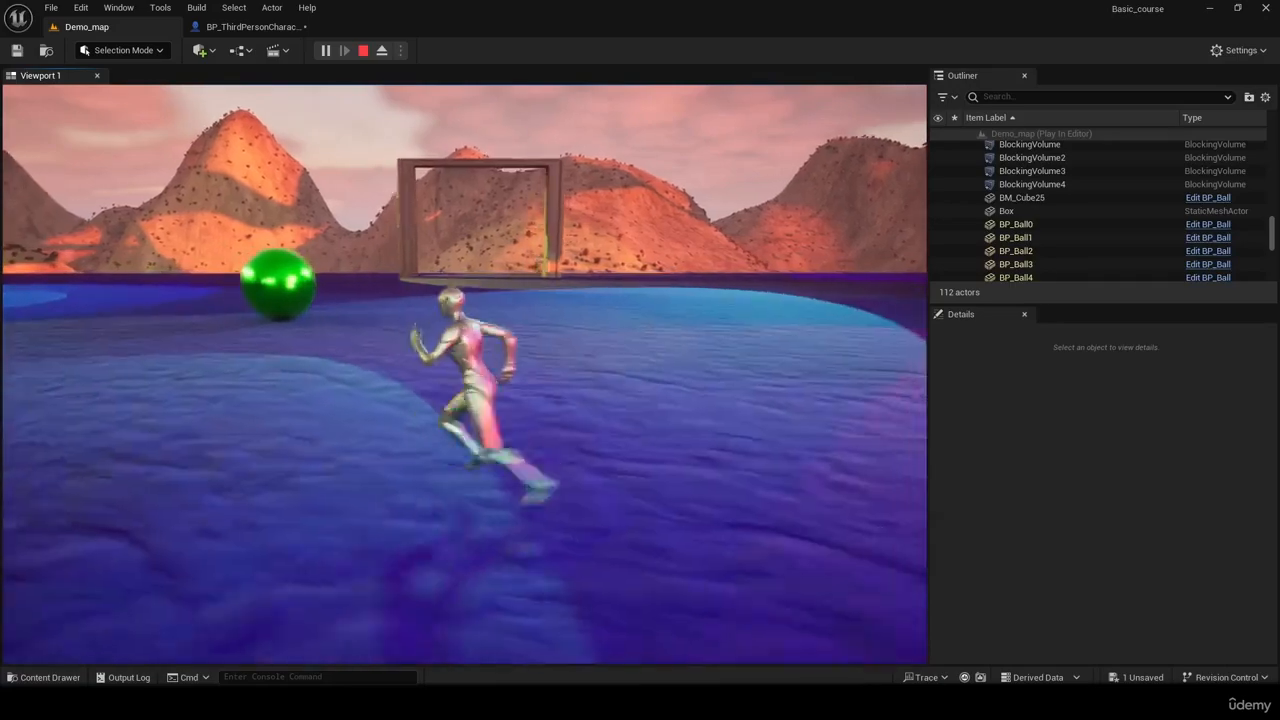
pyautogui.press('w')
pyautogui.press('w')
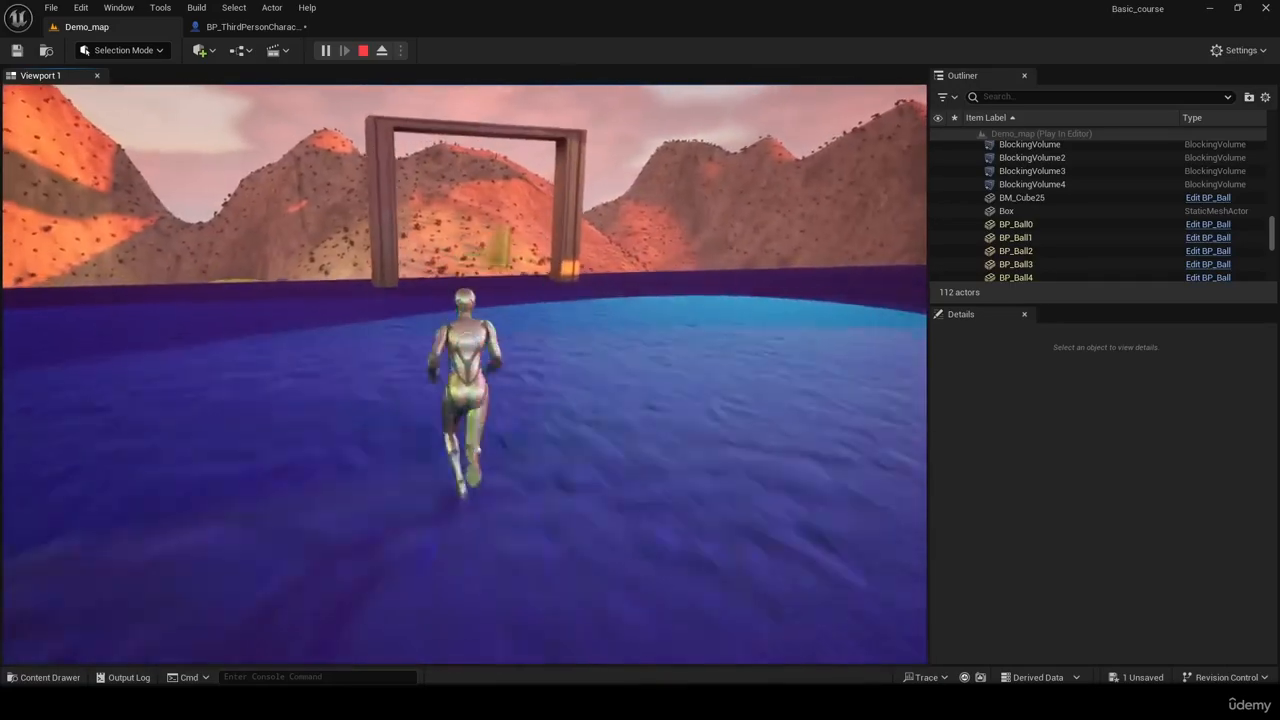
pyautogui.press('d')
pyautogui.press('Escape')
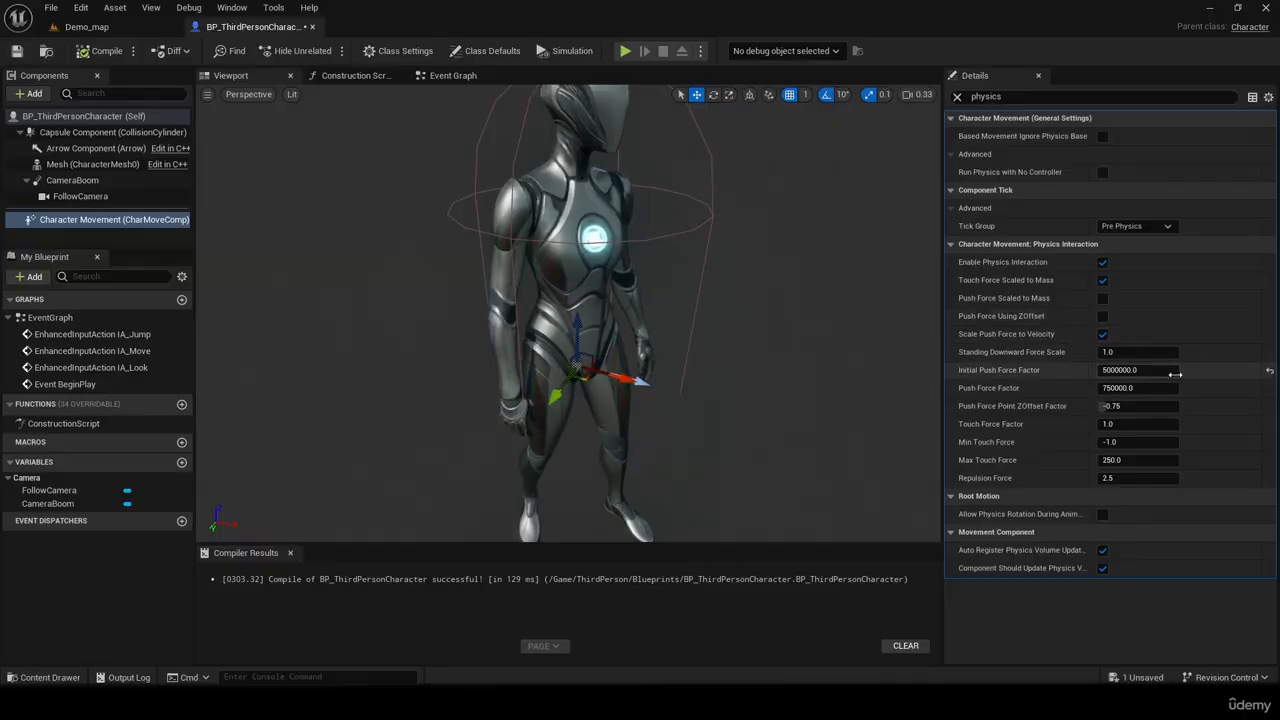
# Reset the Initial Push Force Factor to its default, set it to 10000, and compile the blueprint.
pyautogui.click(1267, 372)
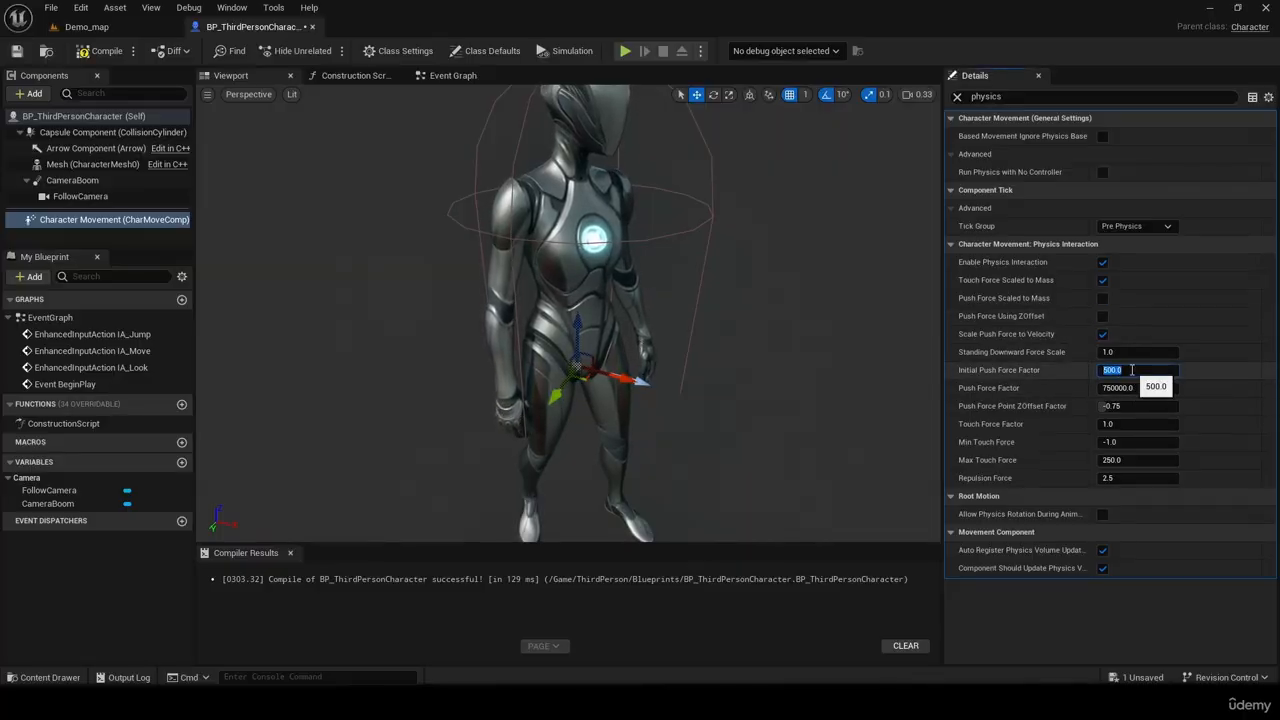
pyautogui.write('00')
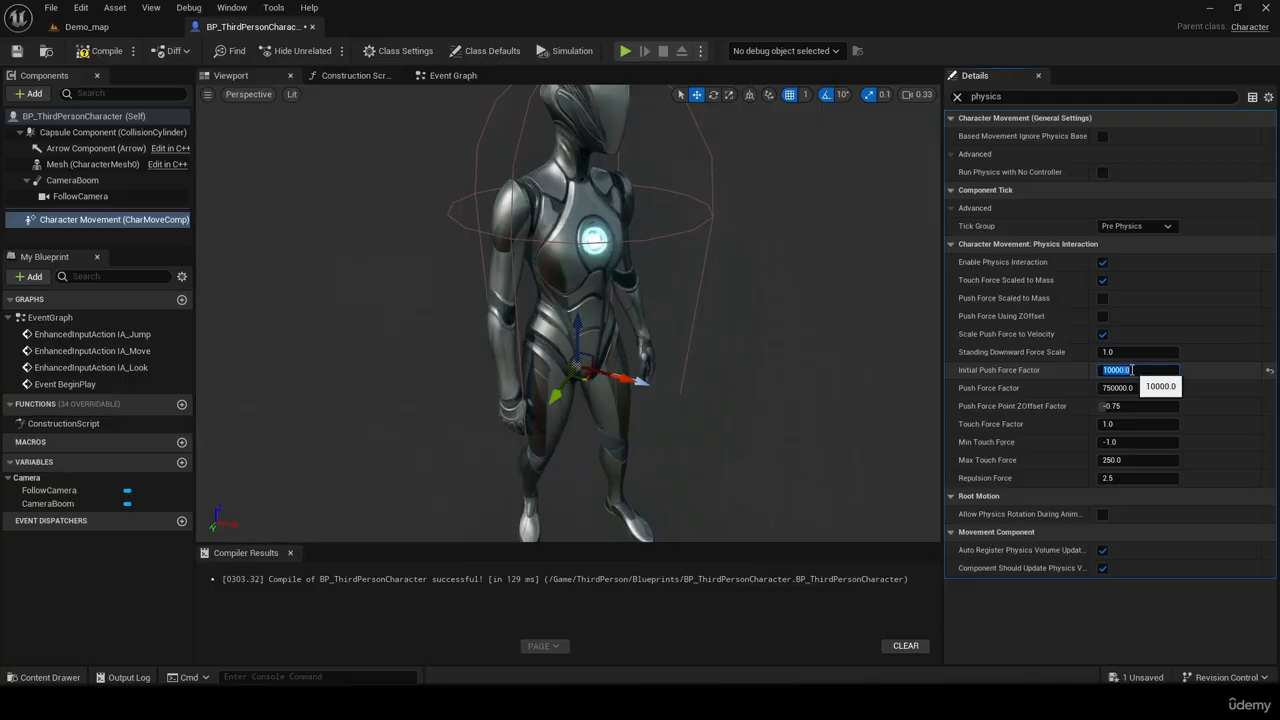
pyautogui.click(105, 53)
# Play-test Demo_map with the 10000 push factor, running into the balls and around the goal frame, and end the session.
pyautogui.click(87, 27)
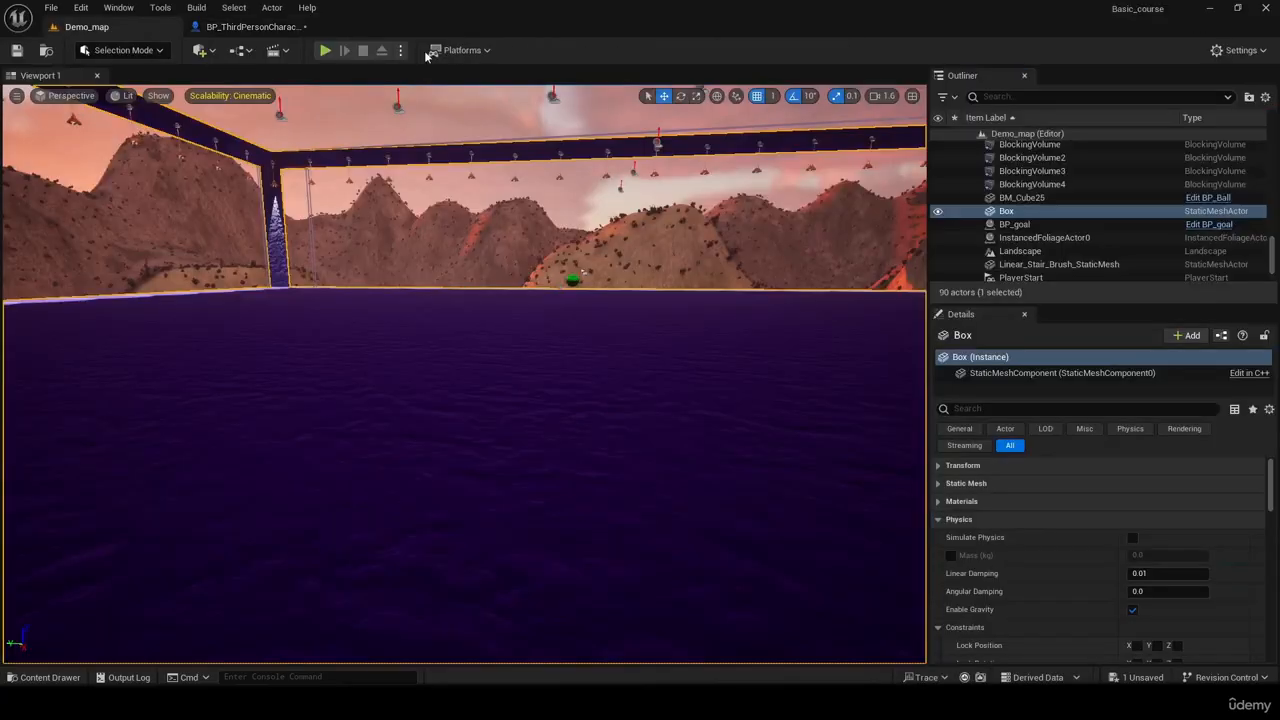
pyautogui.click(325, 51)
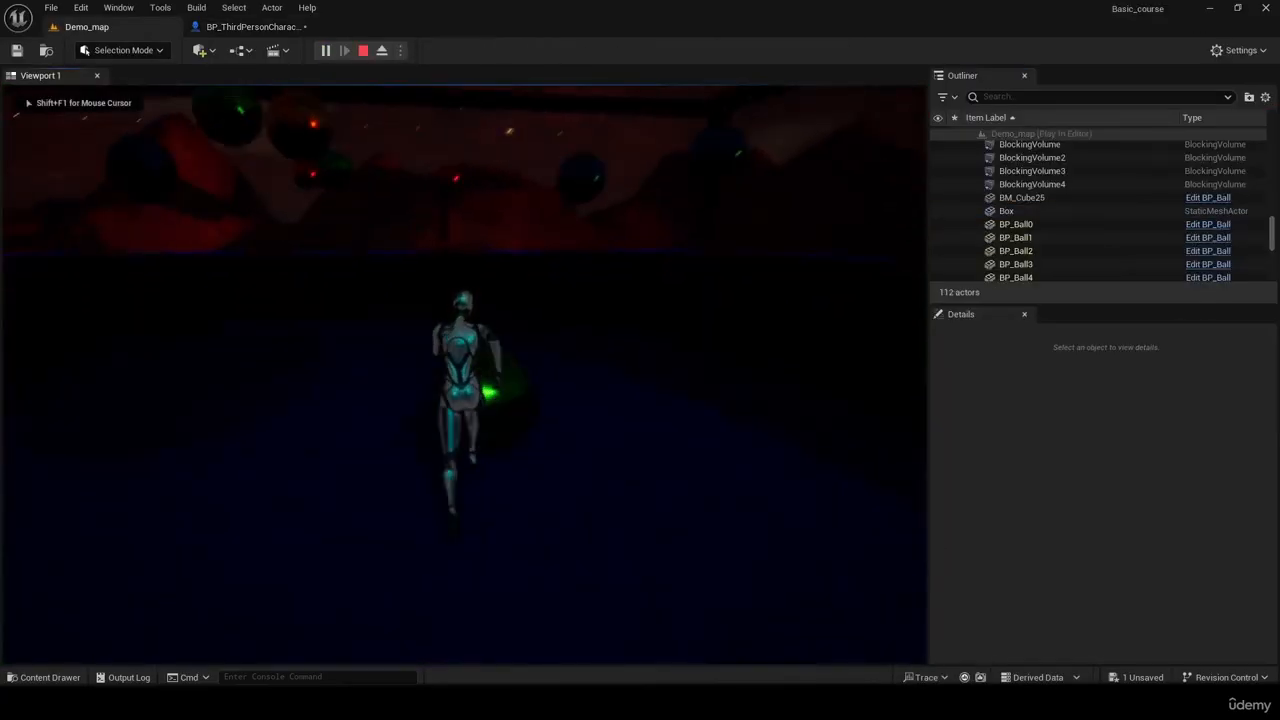
pyautogui.press('w')
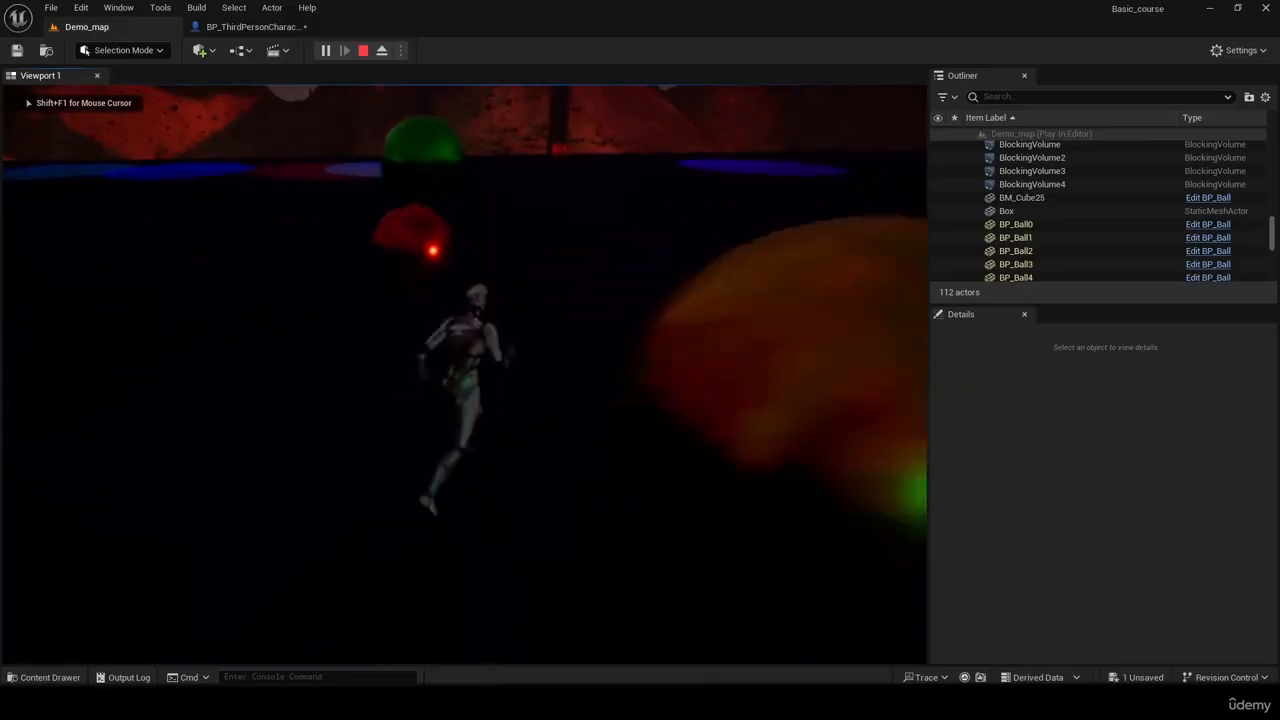
pyautogui.press('a')
pyautogui.press('w')
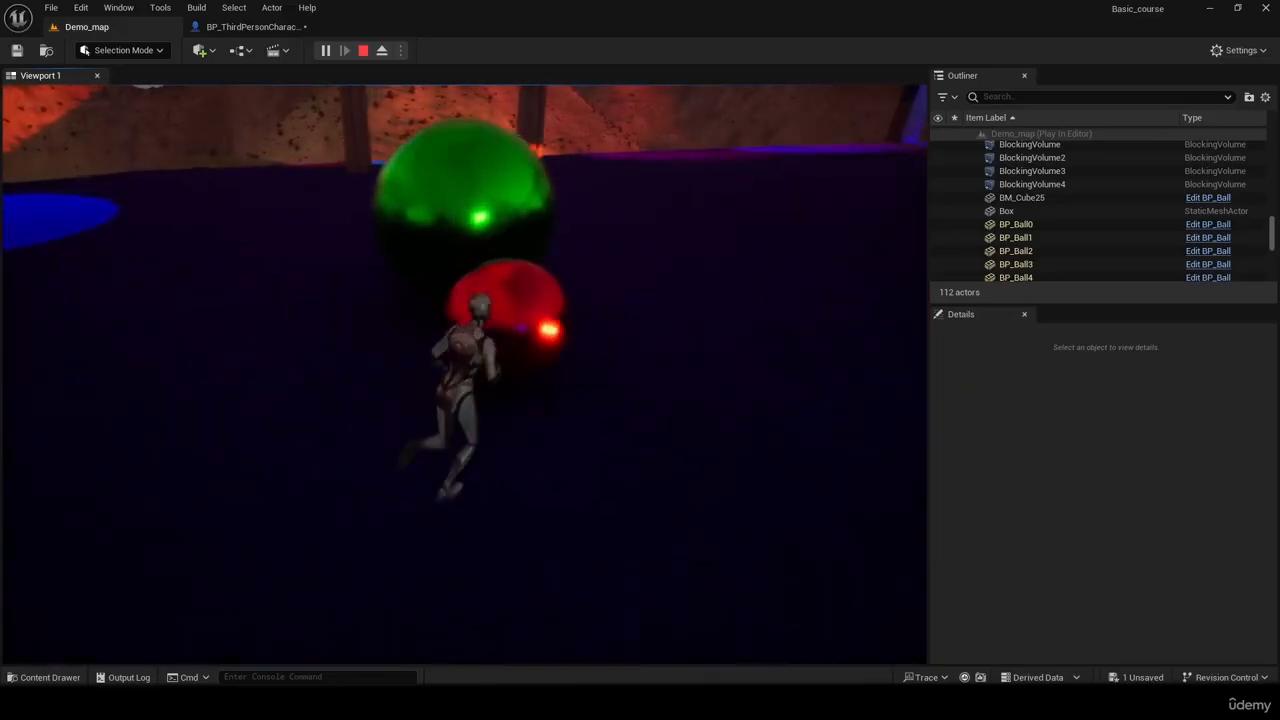
pyautogui.press('w')
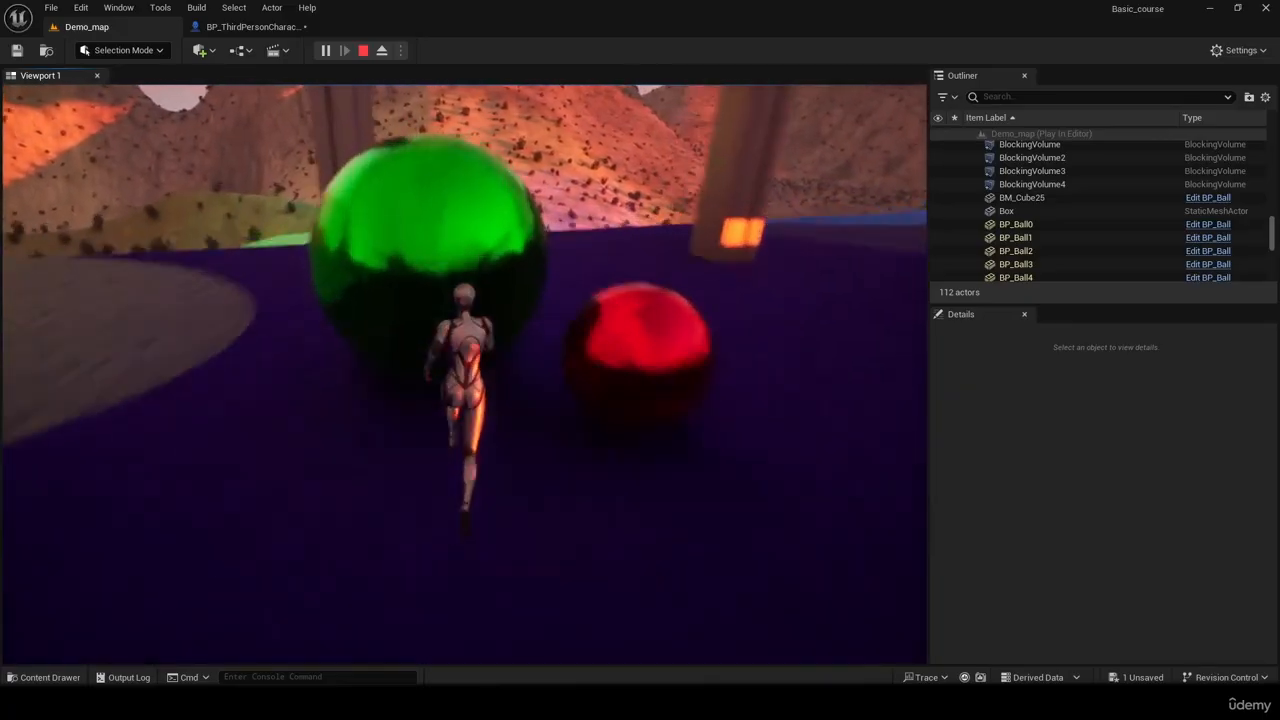
pyautogui.press('a')
pyautogui.press('w')
pyautogui.press('d')
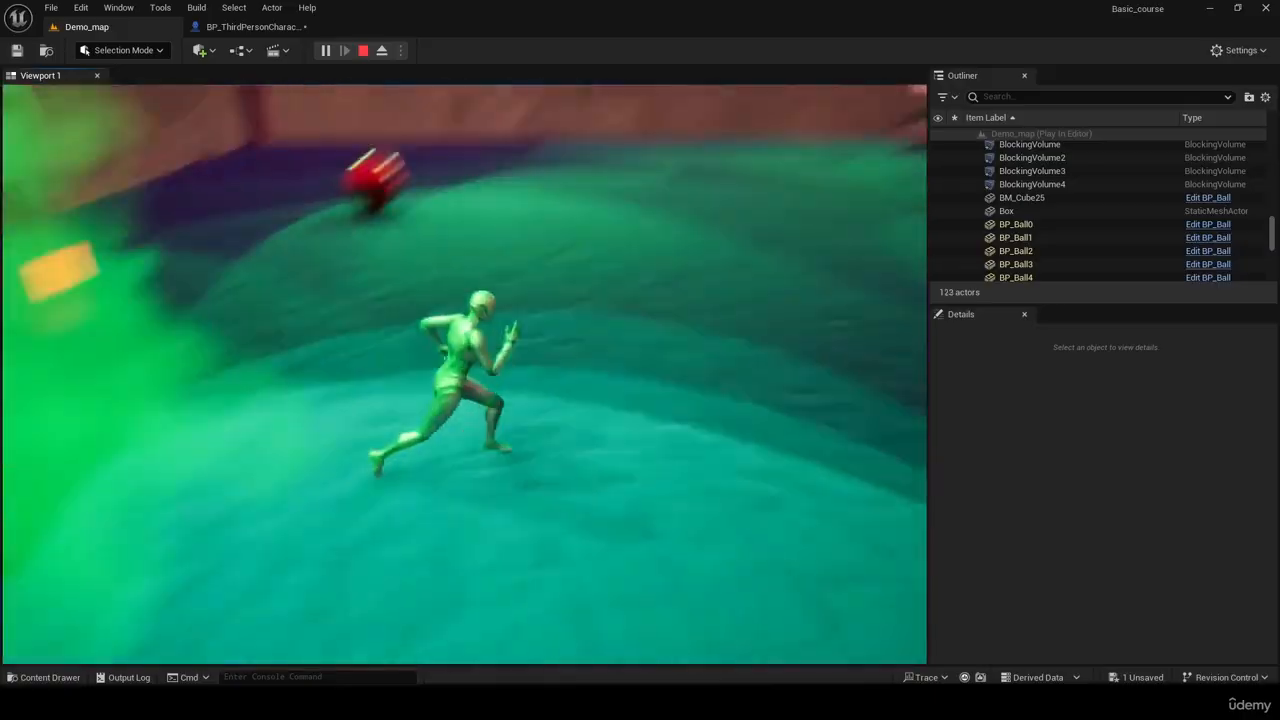
pyautogui.press('w')
pyautogui.press('d')
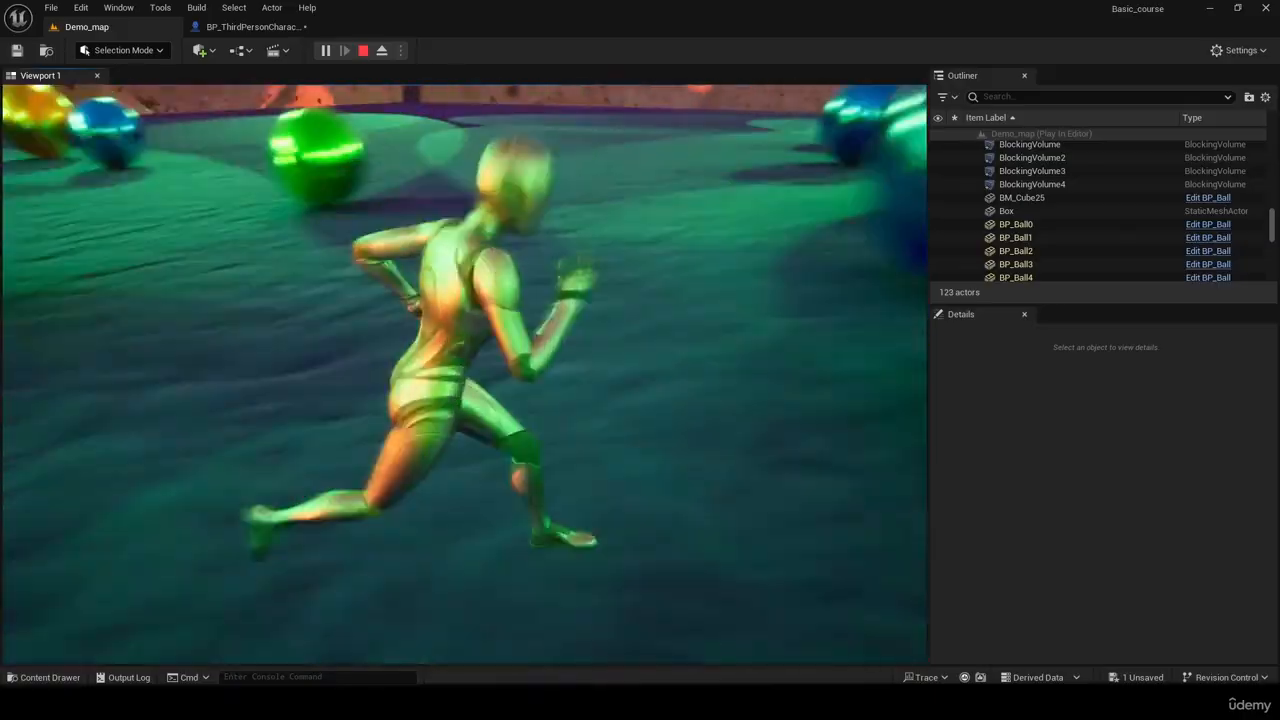
pyautogui.press('a')
pyautogui.press('w')
pyautogui.press('a')
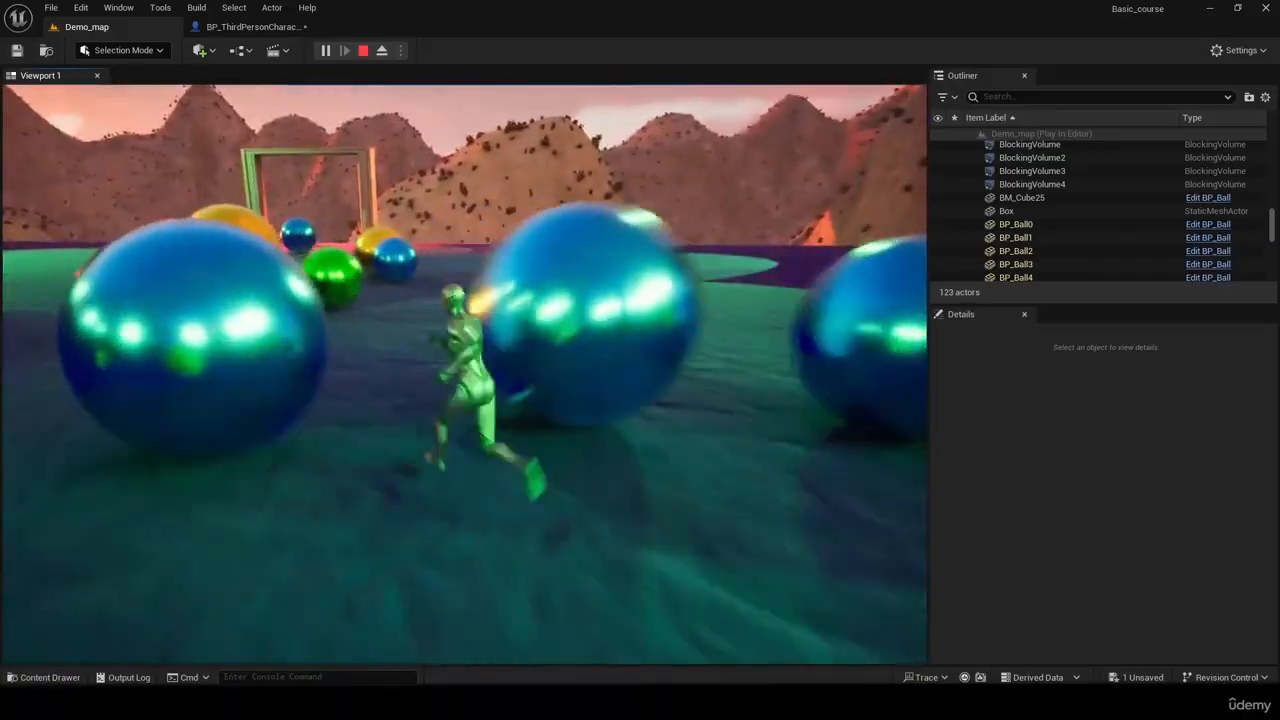
pyautogui.press('w')
pyautogui.press('a')
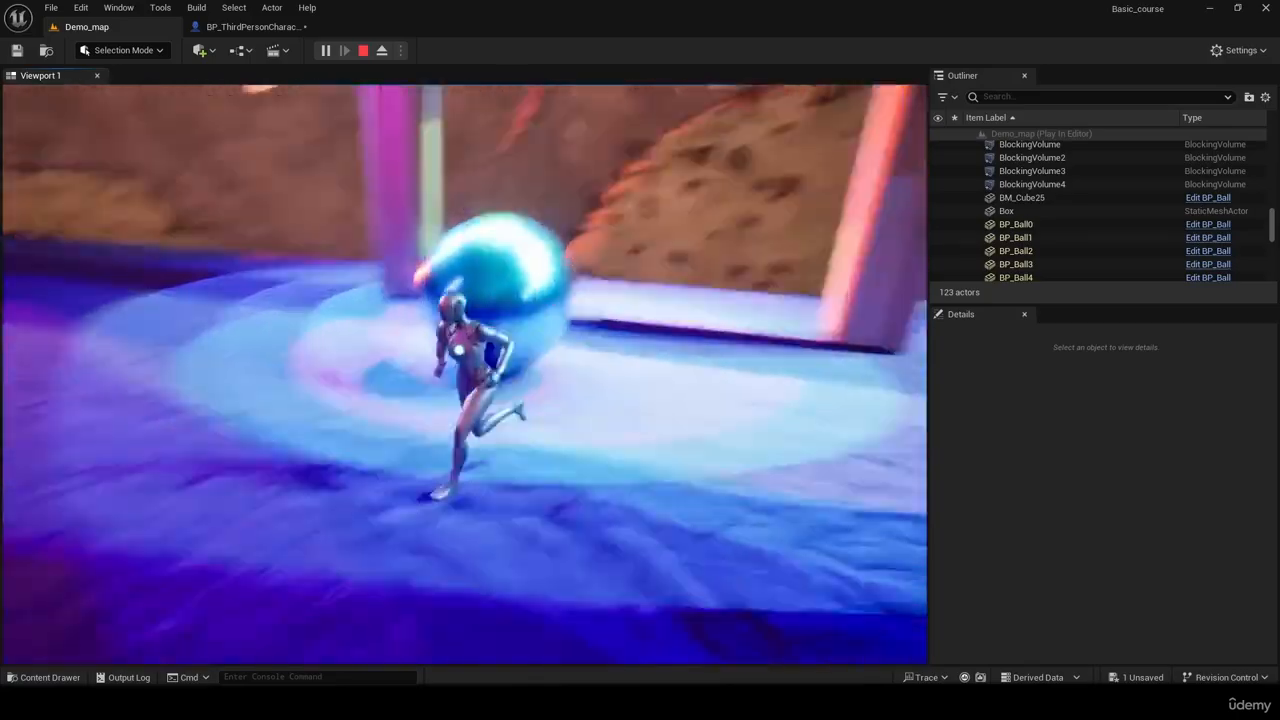
pyautogui.press('w')
pyautogui.press('d')
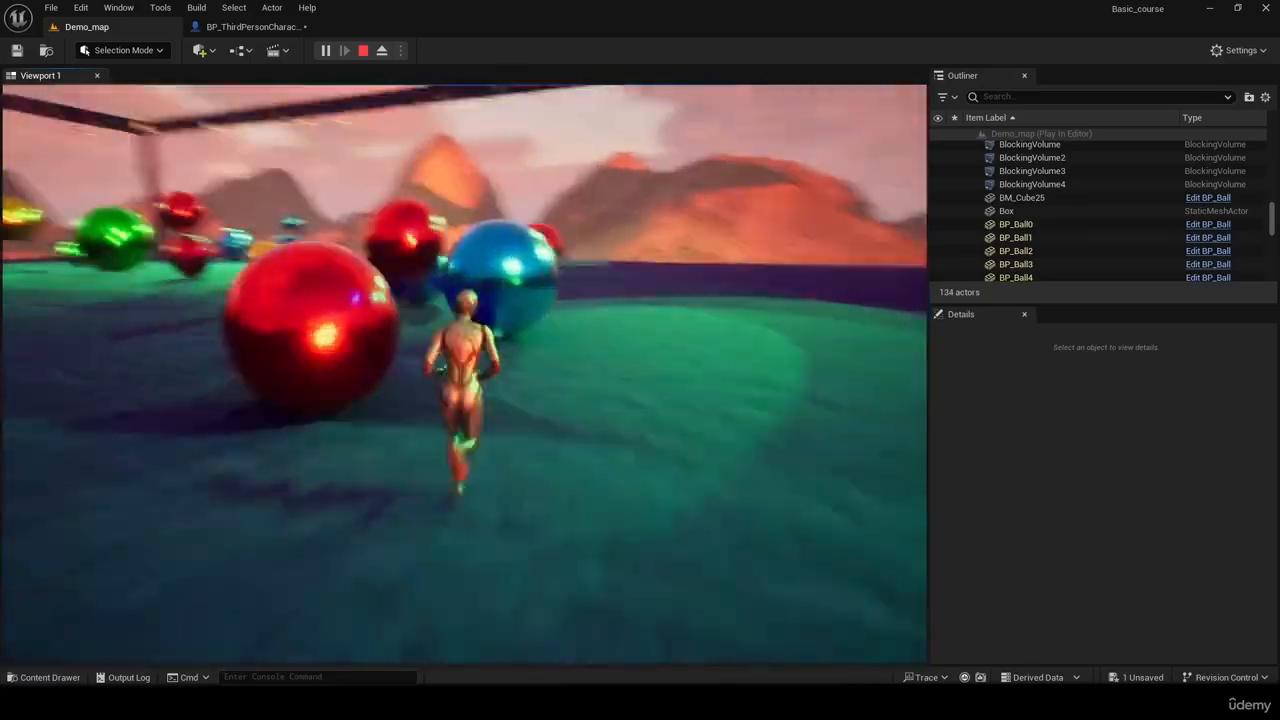
pyautogui.press('w')
pyautogui.press('a')
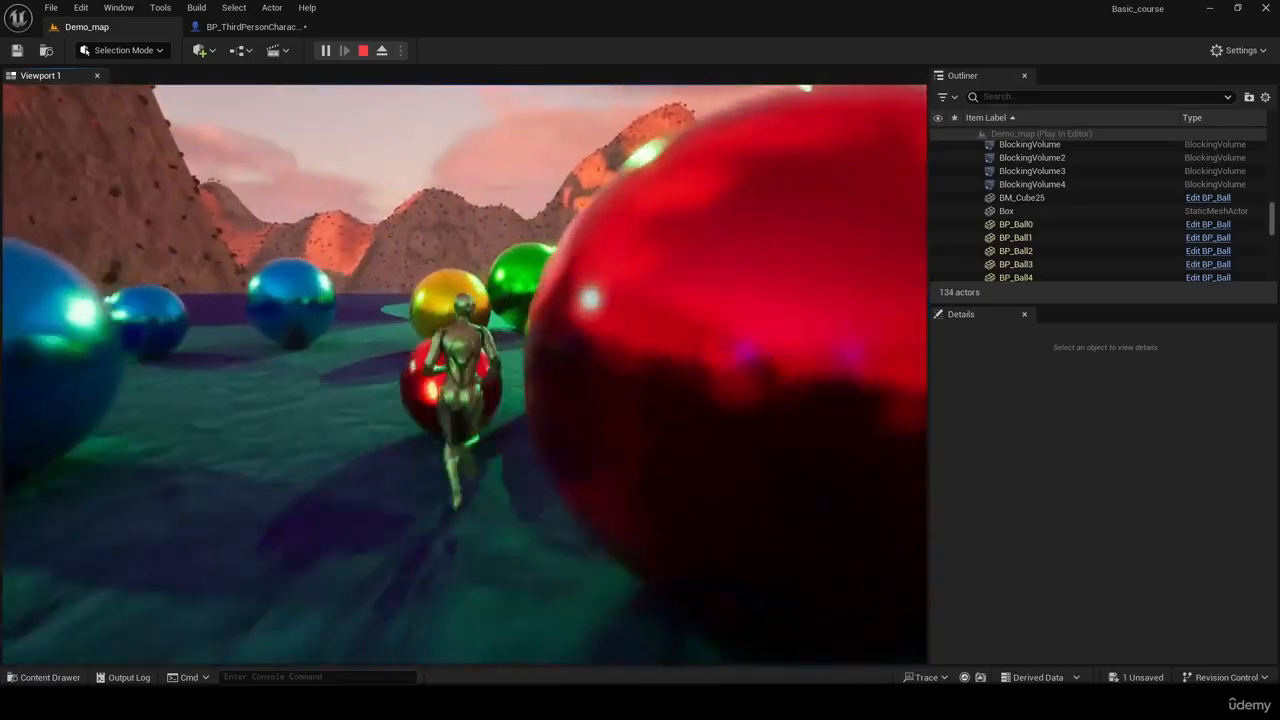
pyautogui.press('w')
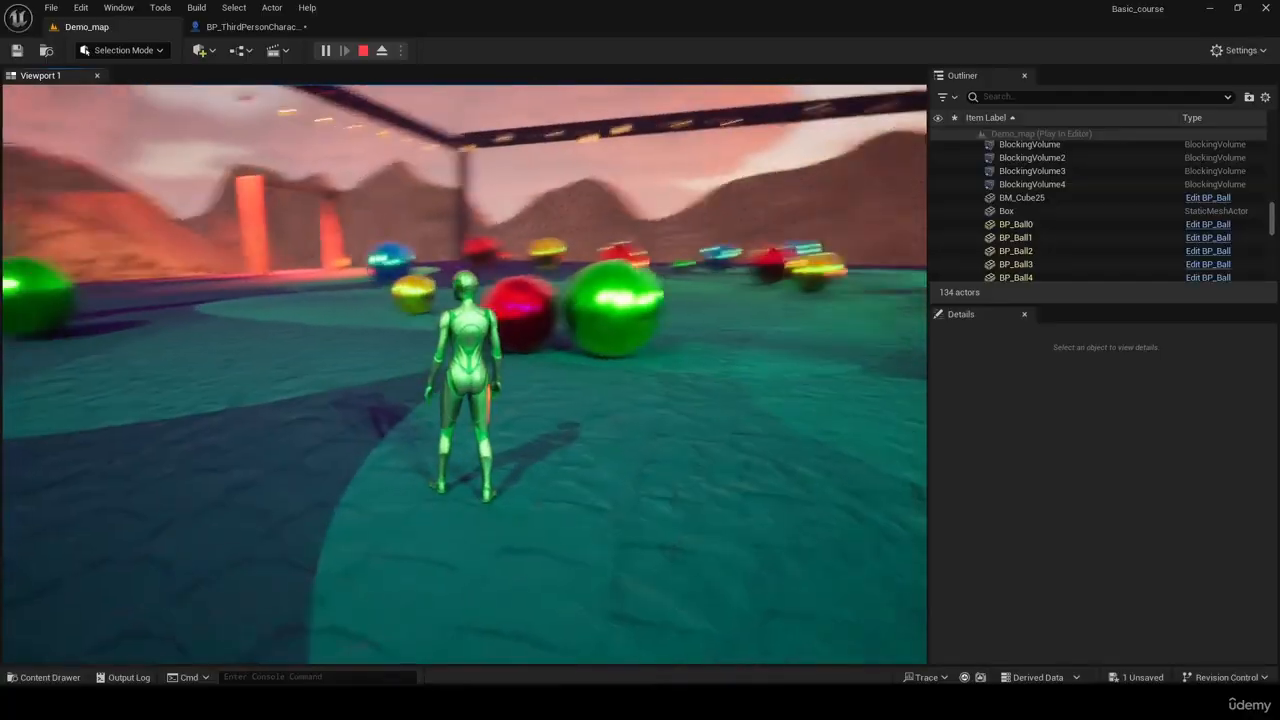
pyautogui.press('Escape')
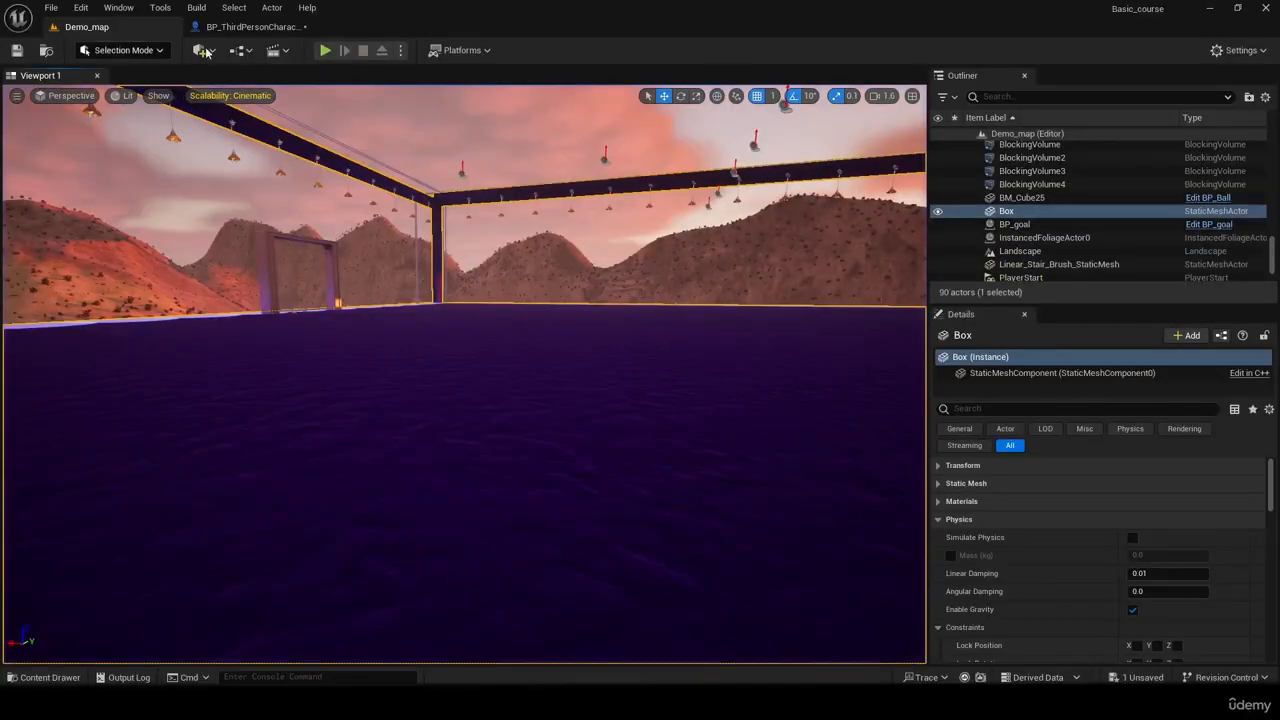
# Set the character blueprint's Min Touch Force to 2000 and Max Touch Force to 2000.
pyautogui.click(255, 27)
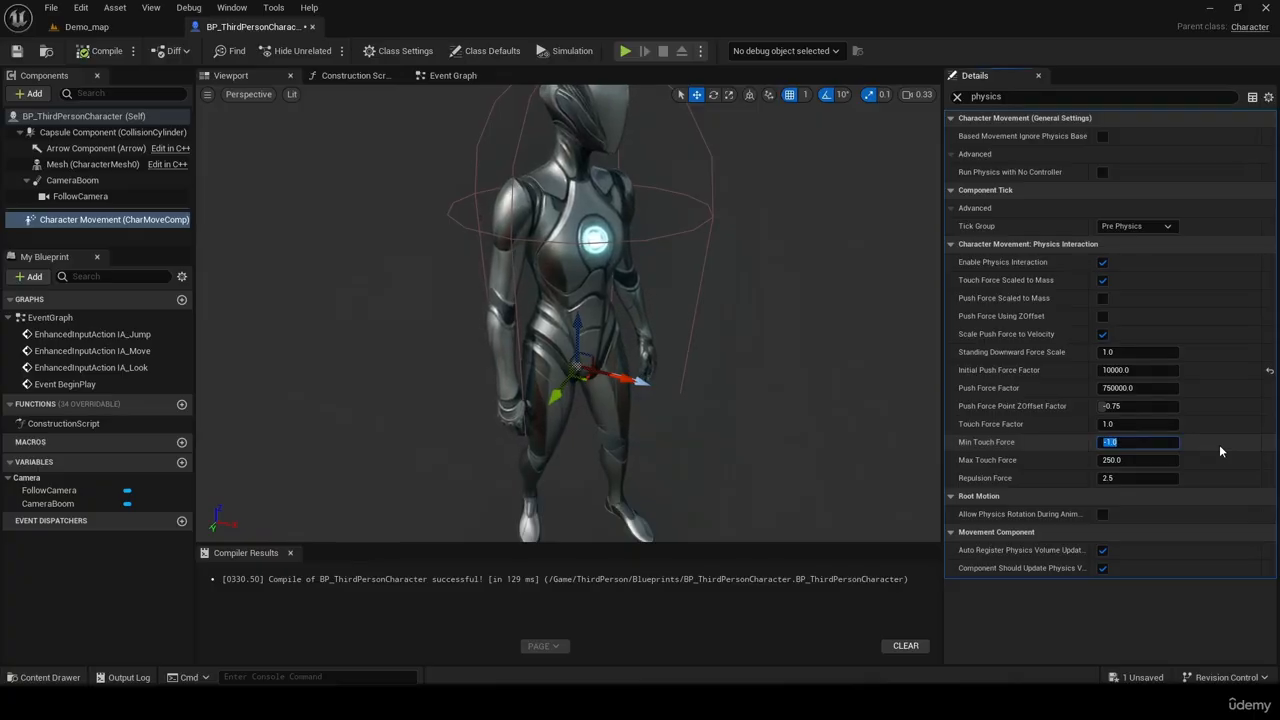
pyautogui.write('2000')
pyautogui.press('Return')
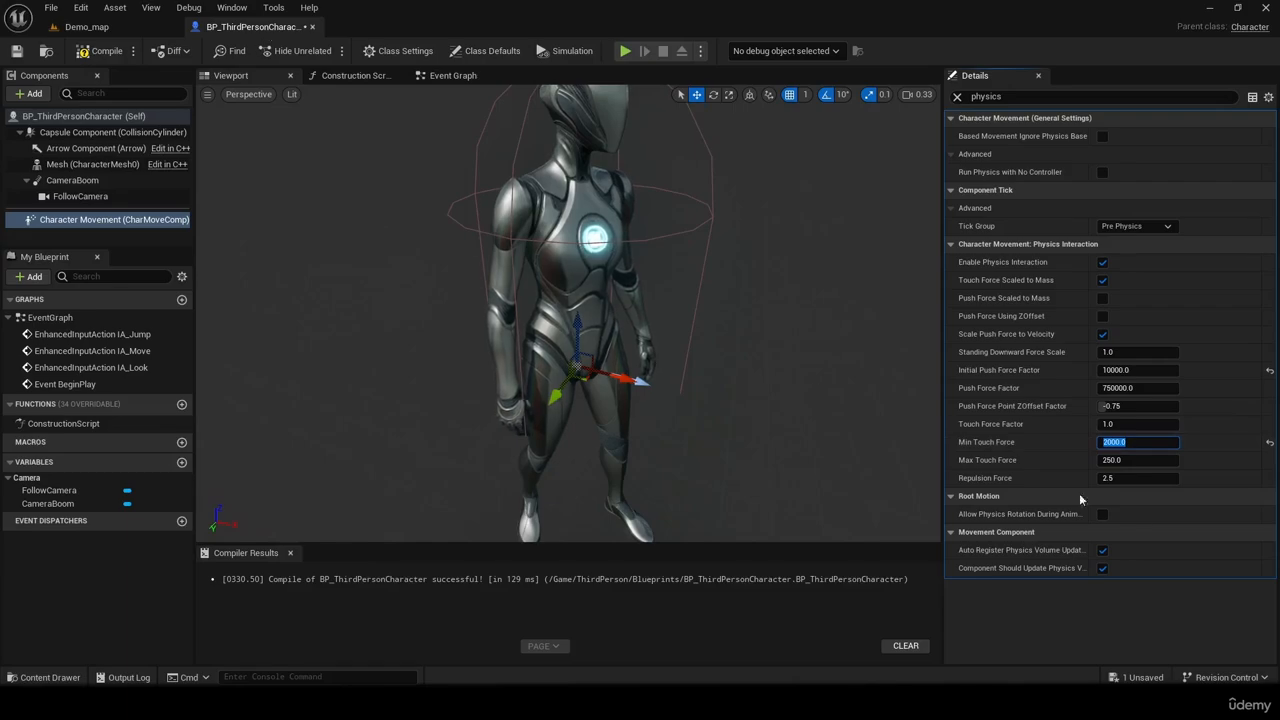
pyautogui.click(1119, 461)
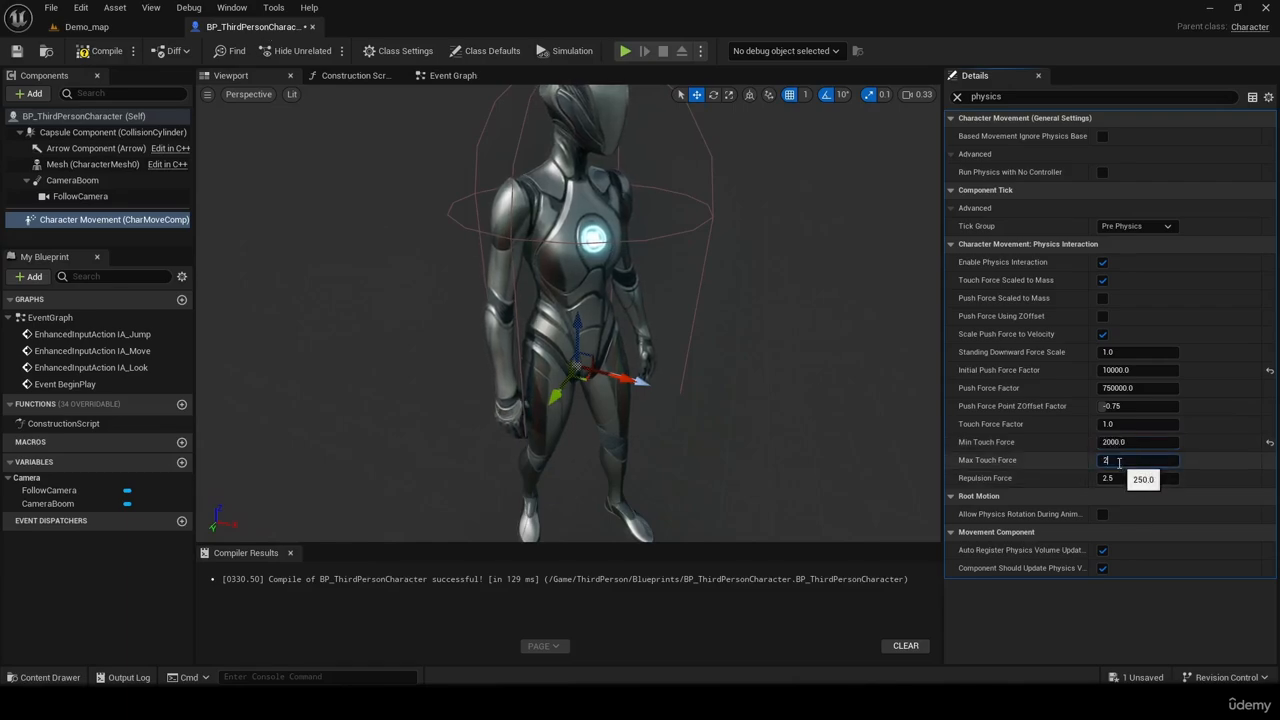
pyautogui.write('2000')
pyautogui.press('Return')
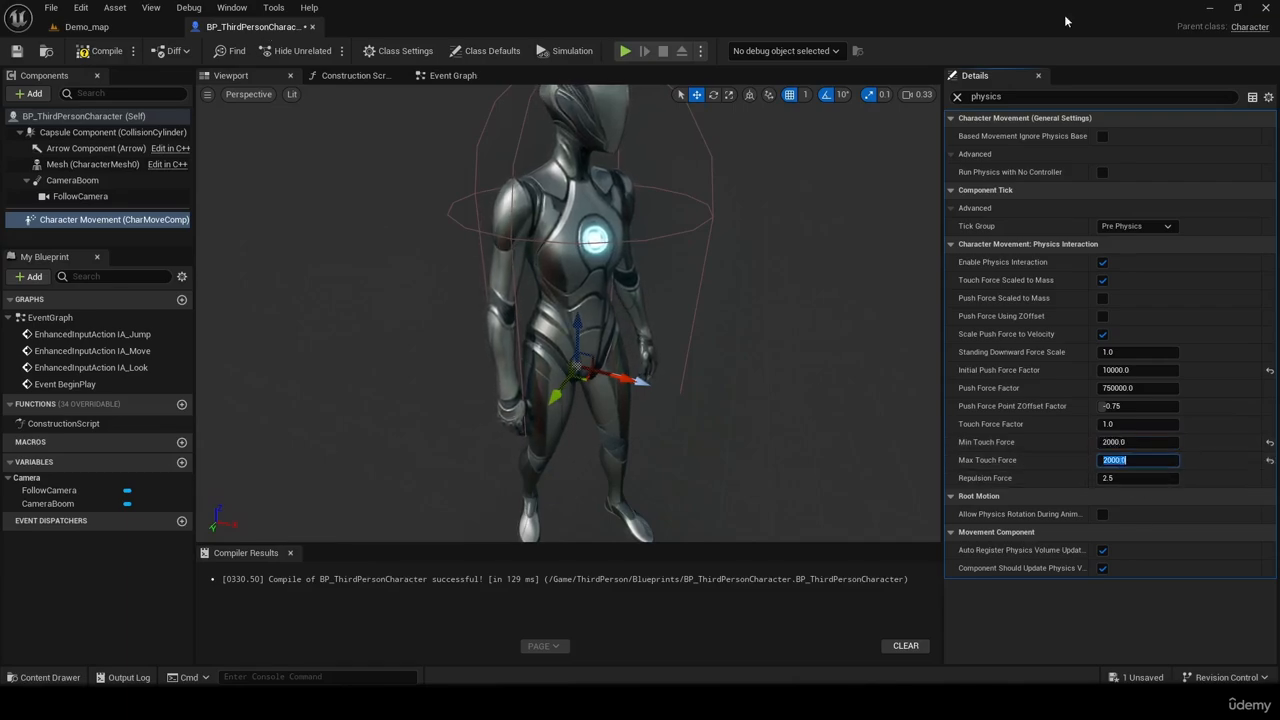
# Play-test Demo_map with the 2000 touch forces, running the character past the balls across the arena, and stop the session.
pyautogui.click(86, 27)
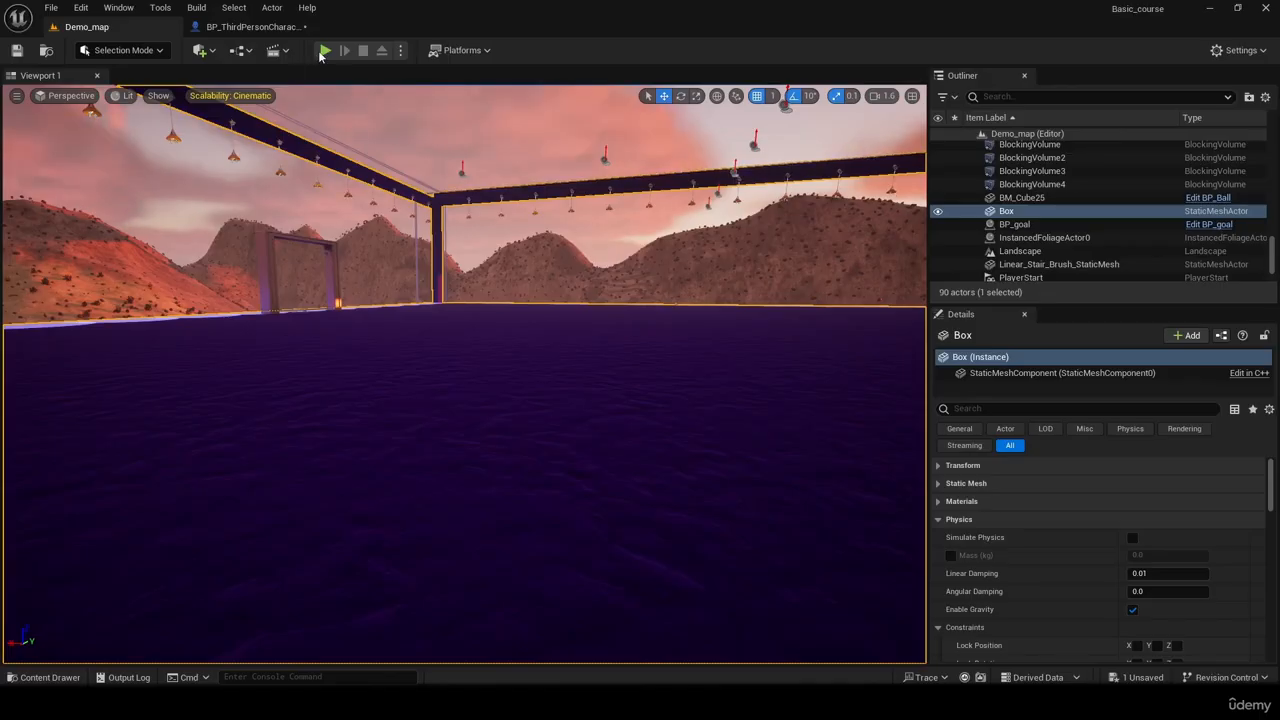
pyautogui.click(325, 50)
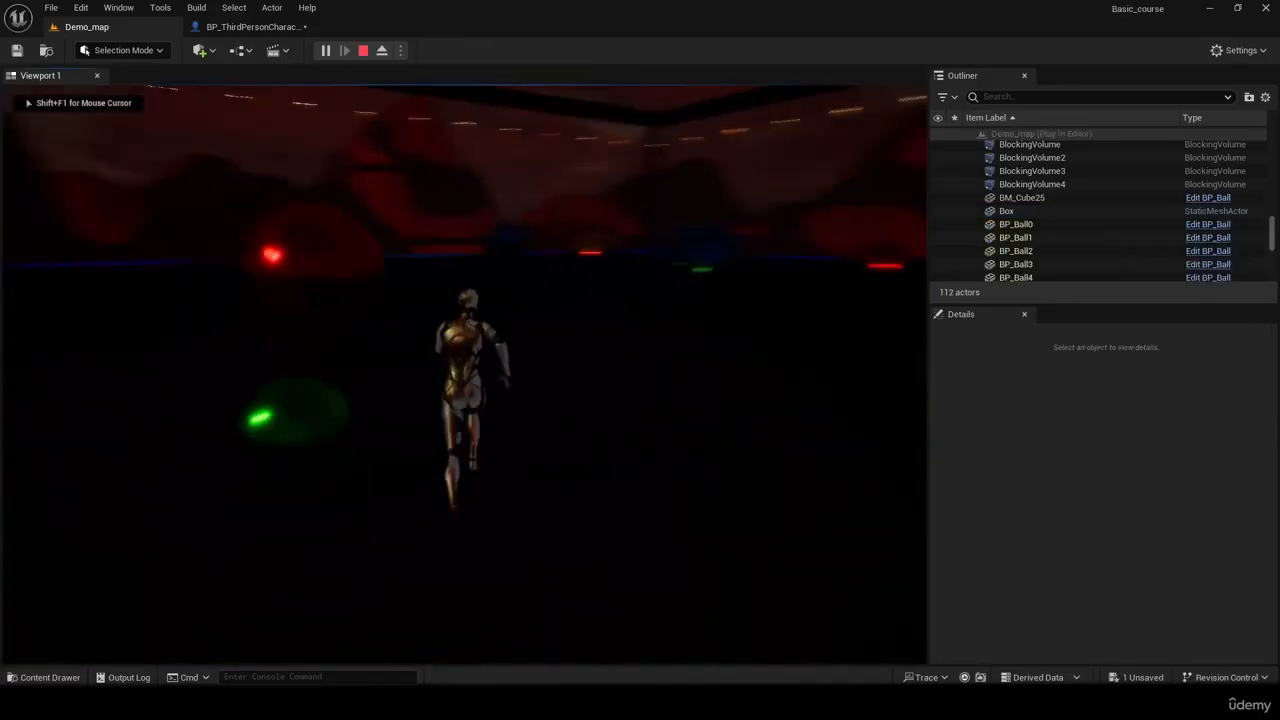
pyautogui.press('w')
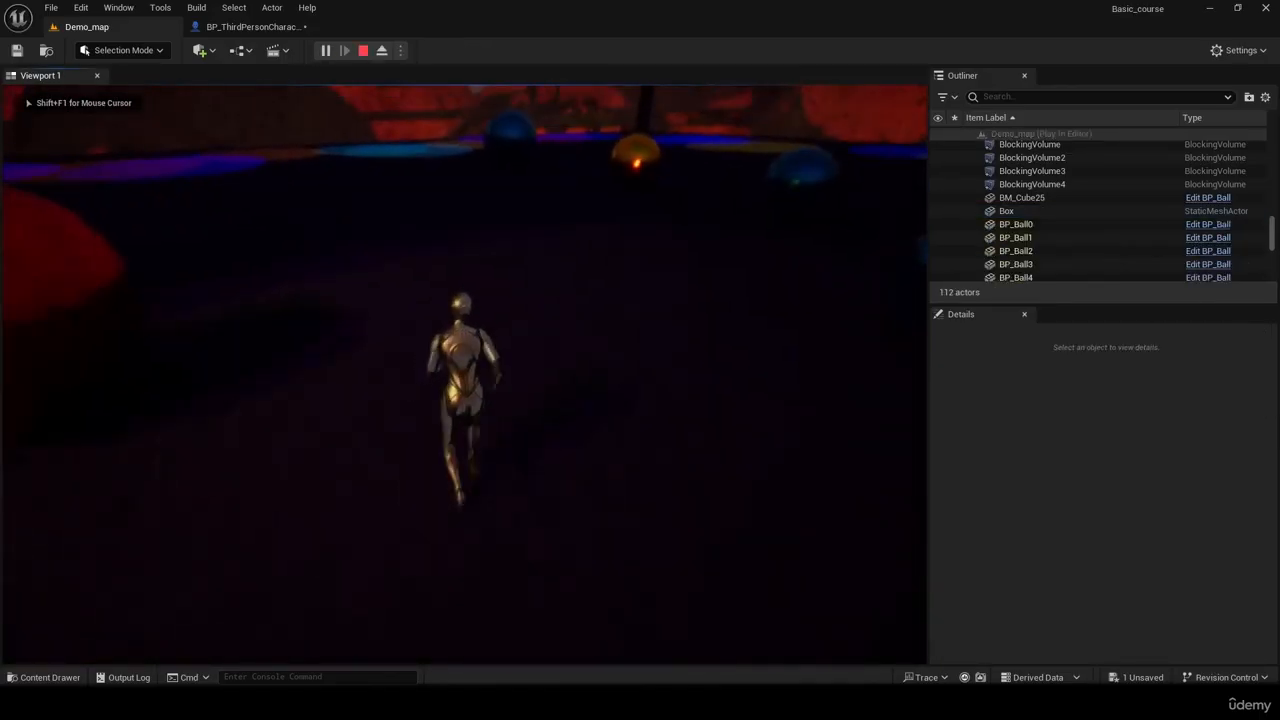
pyautogui.press('d')
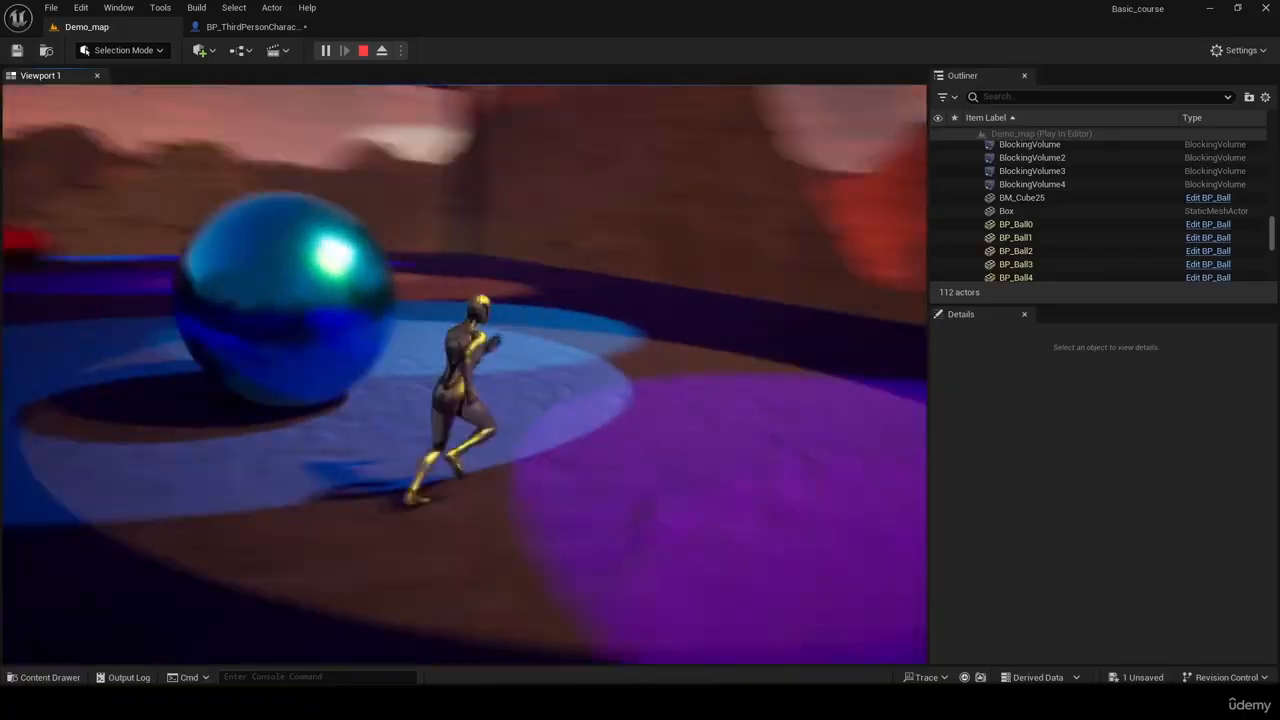
pyautogui.press('w')
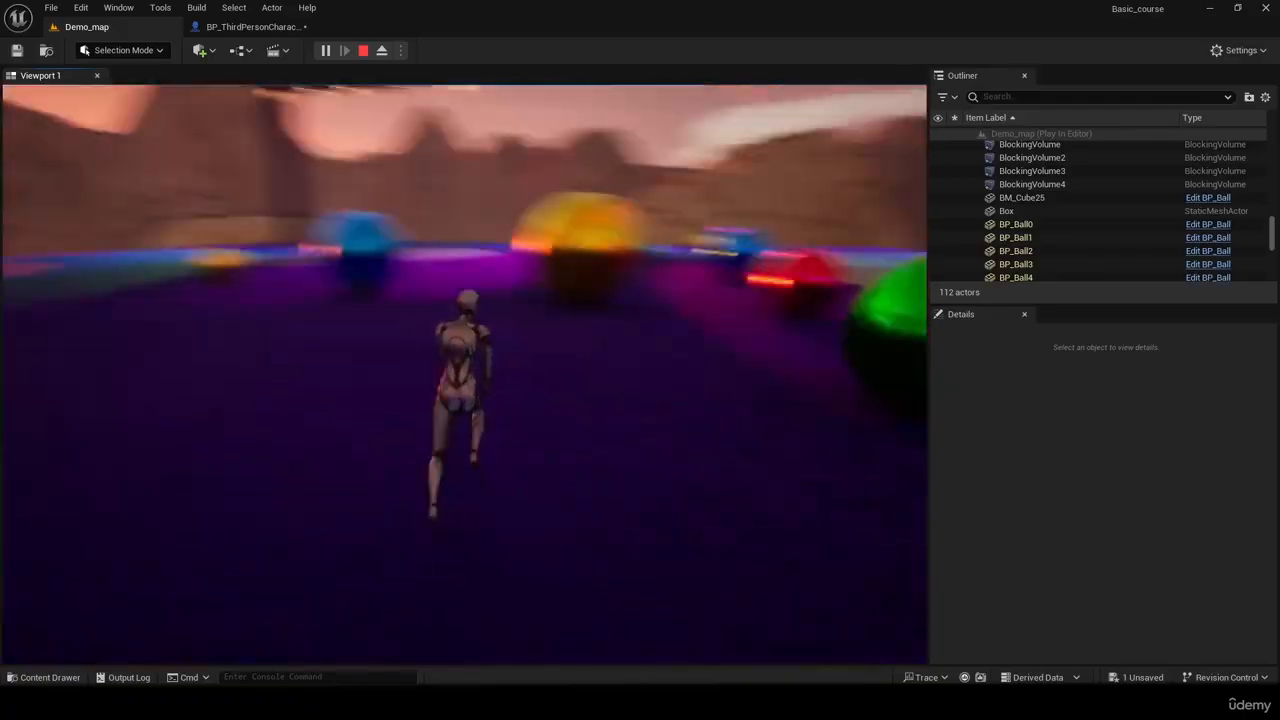
pyautogui.press('w')
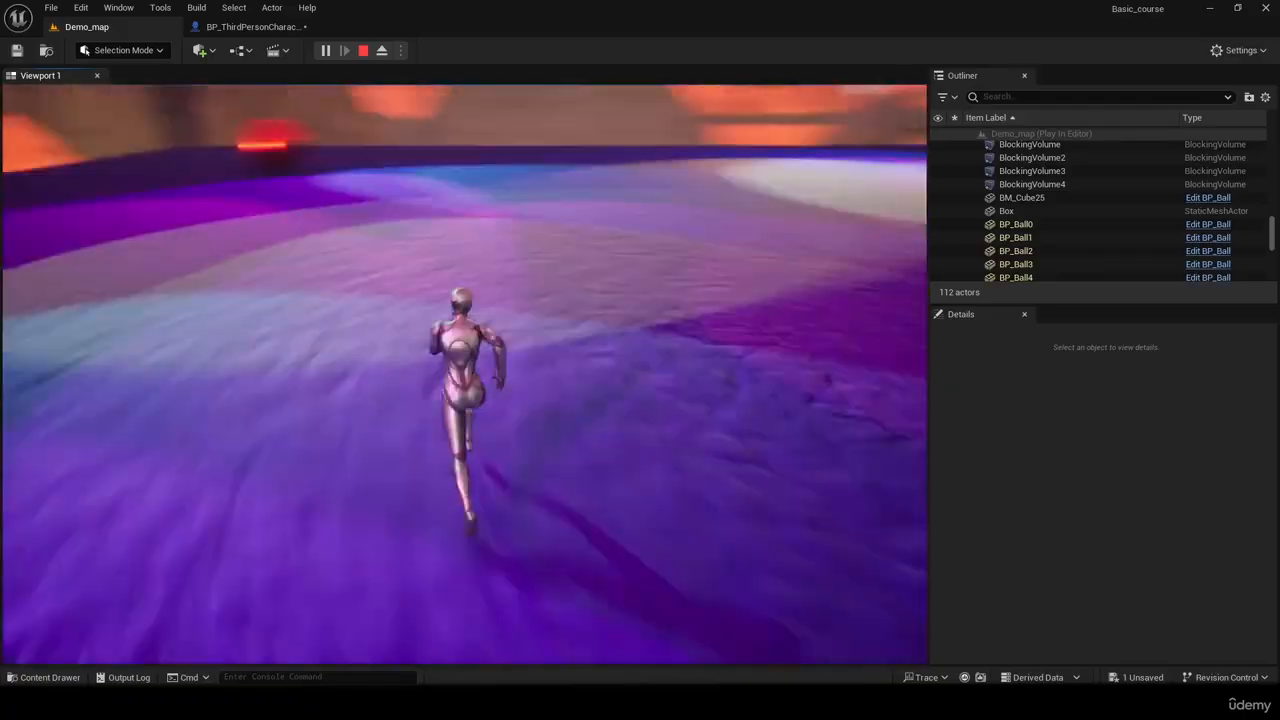
pyautogui.press('w')
pyautogui.press('Escape')
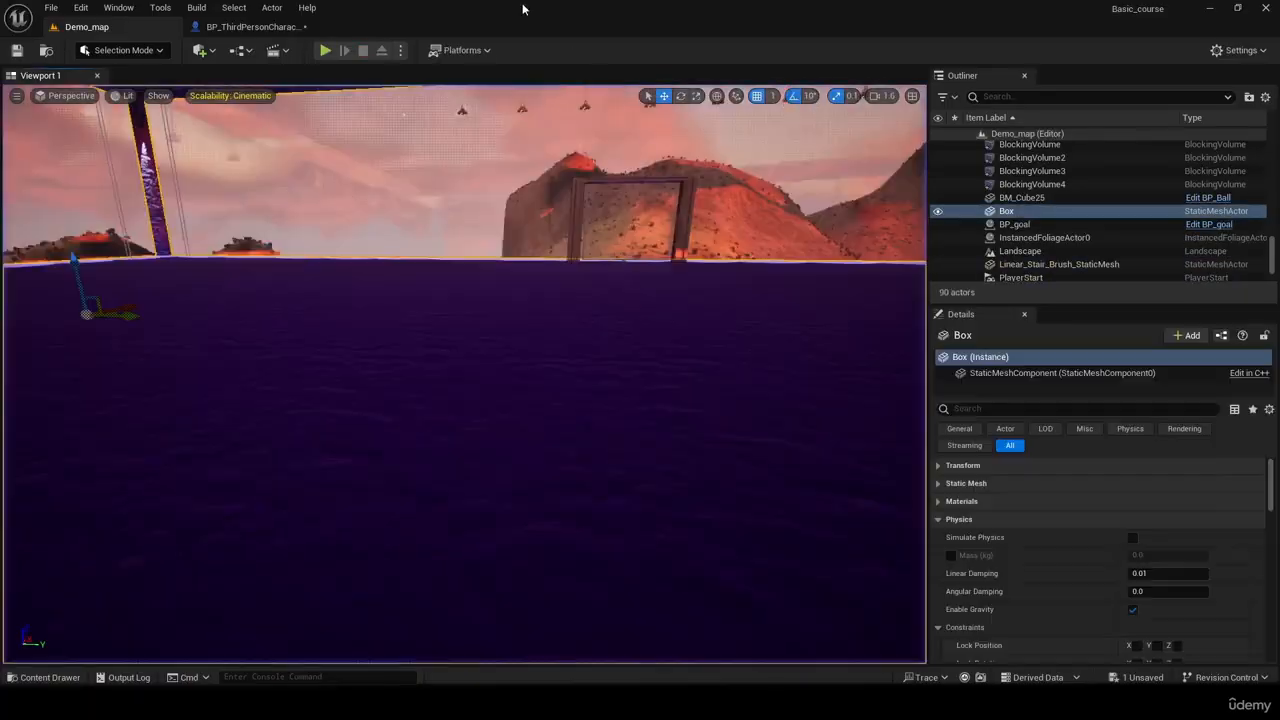
# Undo the Min and Max Touch Force changes in the character blueprint, leaving the Initial Push Force Factor at 10000.
pyautogui.click(216, 27)
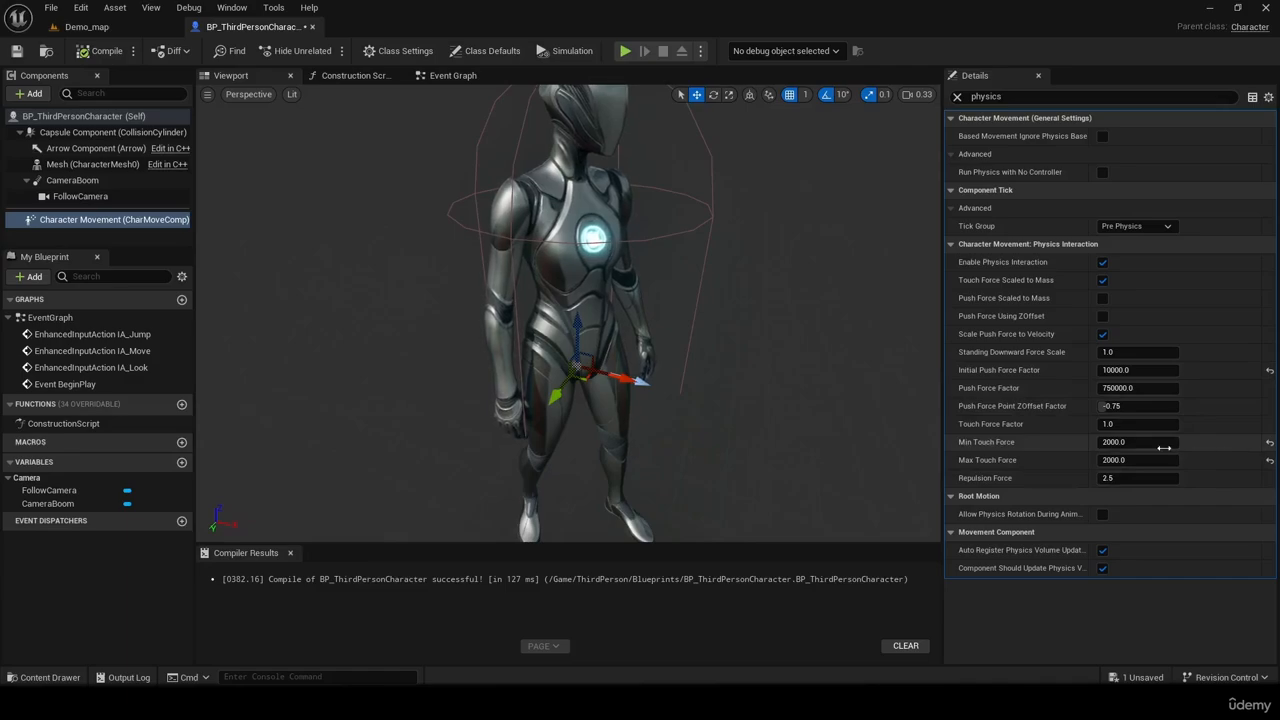
pyautogui.click(832, 430)
pyautogui.hotkey('ctrl', 'z')
pyautogui.hotkey('ctrl', 'z')
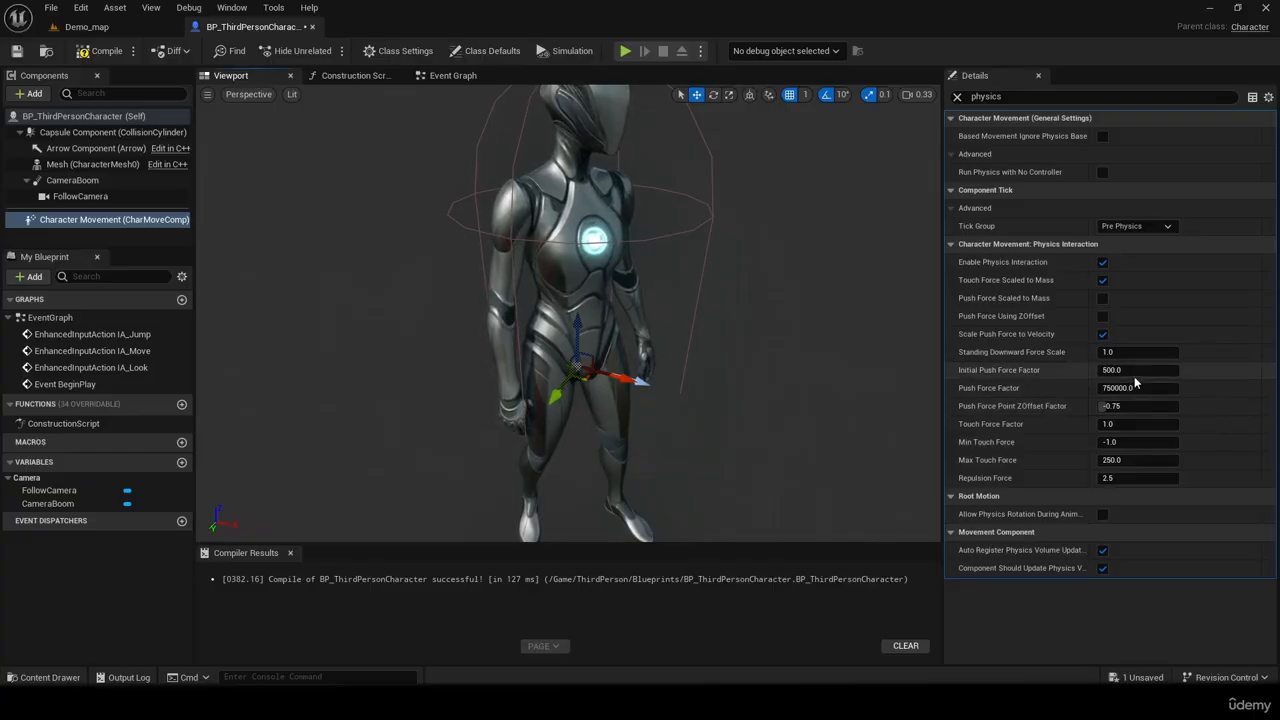
pyautogui.hotkey('ctrl', 'y')
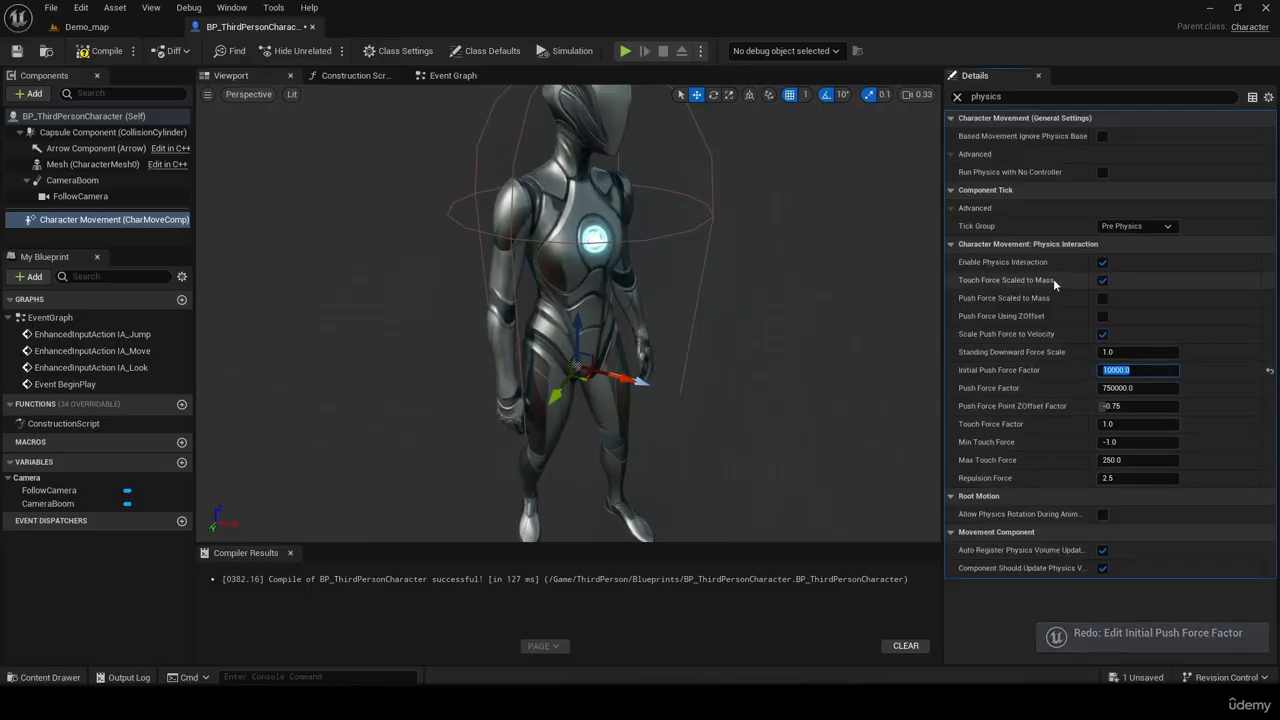
pyautogui.click(1042, 357)
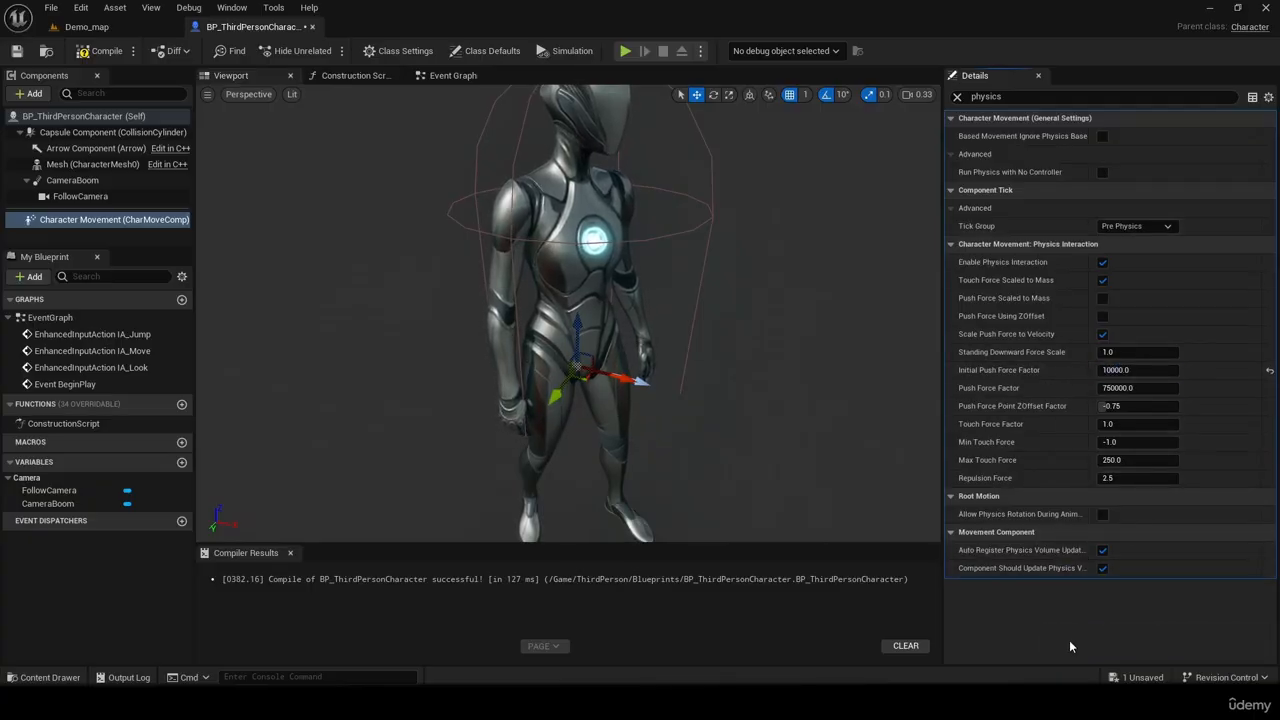
# Clear the physics property filter, and compile, save and close the character blueprint.
pyautogui.click(957, 96)
pyautogui.scroll(-15, 1083, 251)
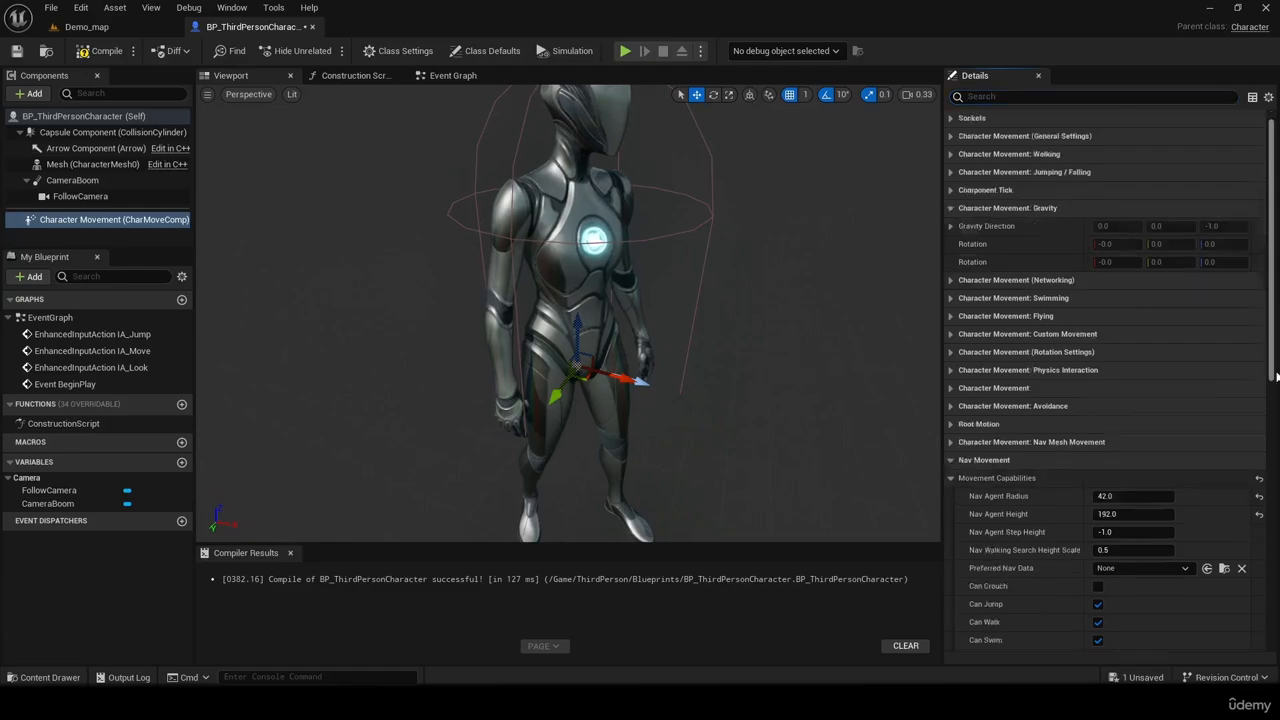
pyautogui.scroll(15, 1105, 370)
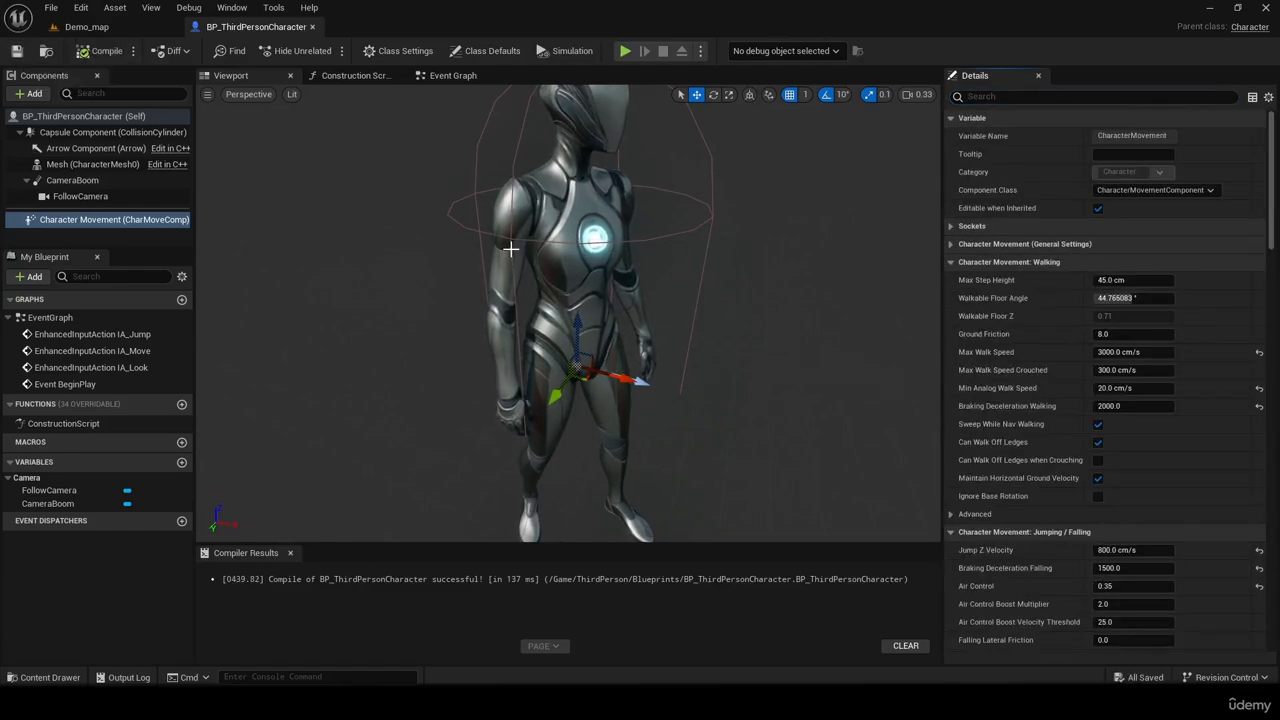
pyautogui.moveTo(510, 249); pyautogui.dragTo(410, 210, button='right')
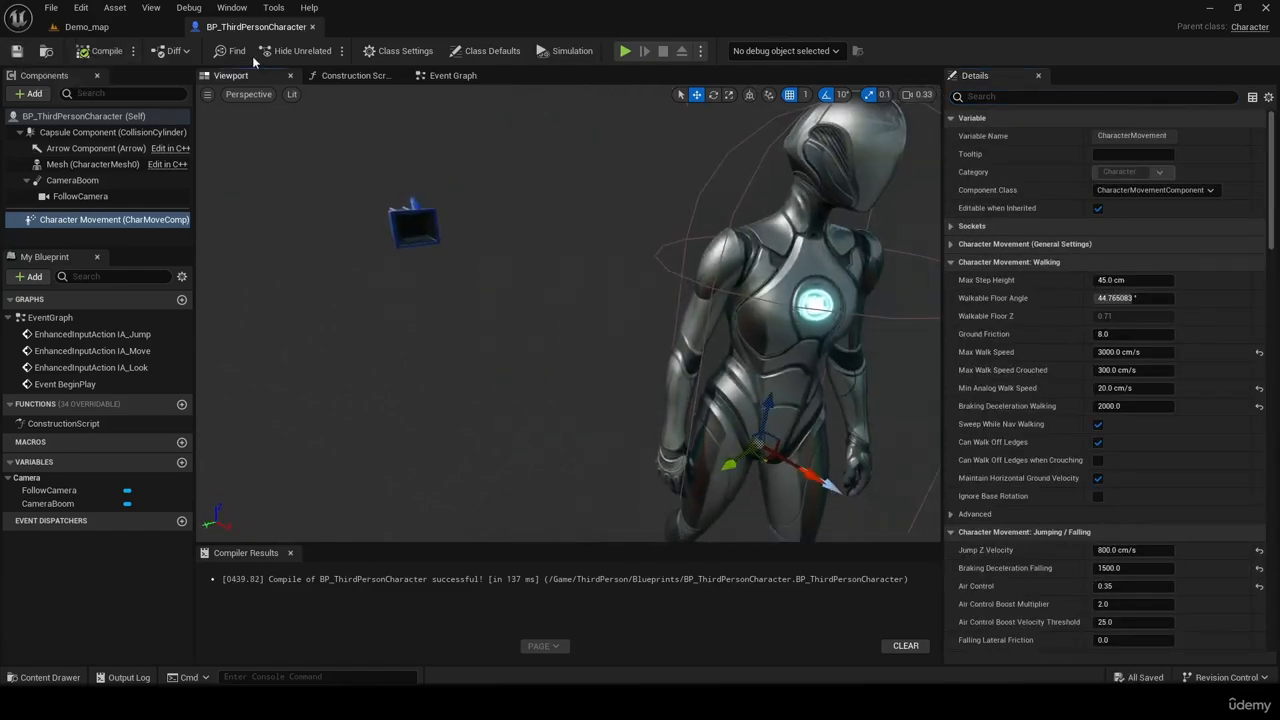
pyautogui.click(312, 27)
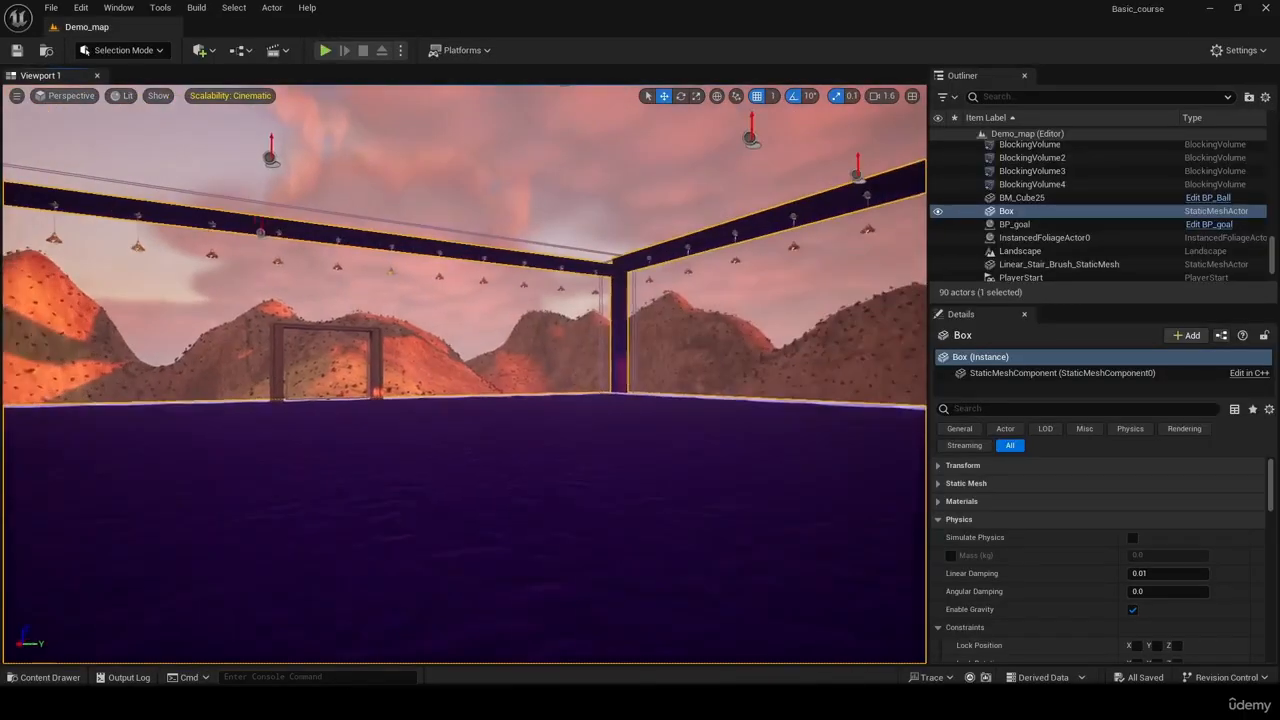
# Look around the arena in Demo_map and open the Characters folder in the project's Content directory.
pyautogui.moveTo(589, 226); pyautogui.dragTo(250, 260, button='right')
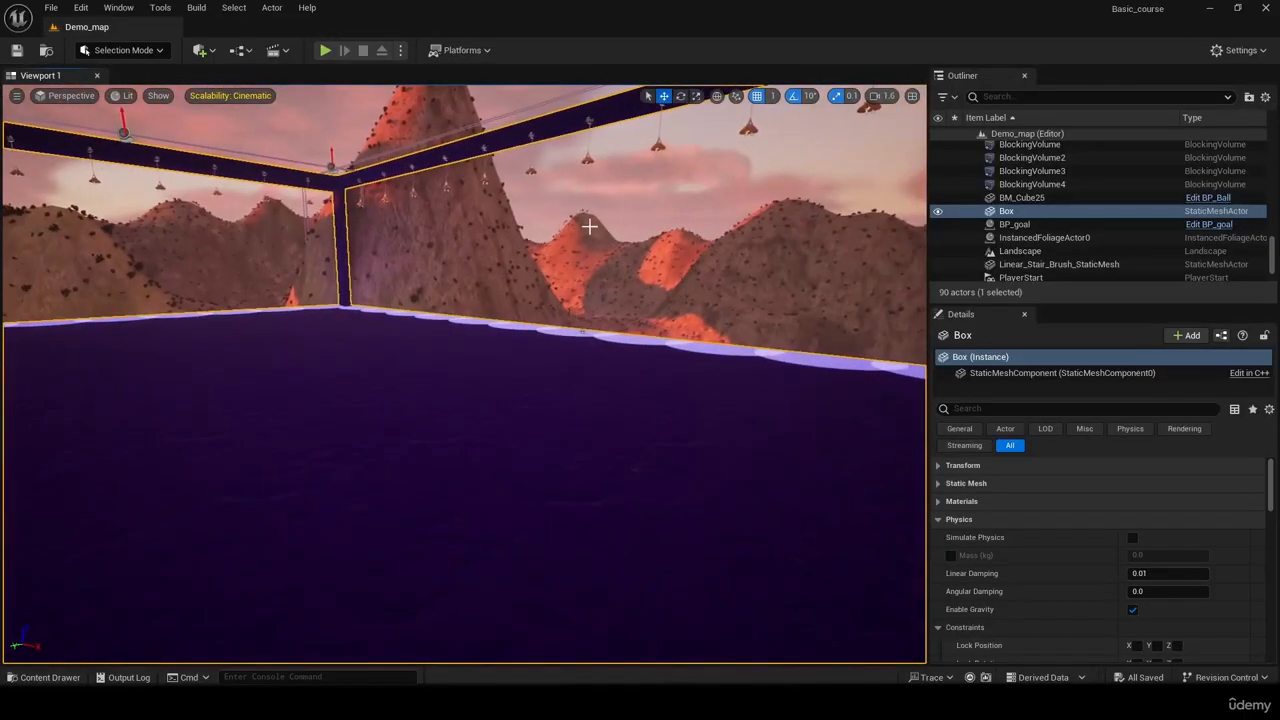
pyautogui.hotkey('ctrl', 'space')
pyautogui.click(263, 474)
pyautogui.moveTo(330, 340); pyautogui.dragTo(750, 345, button='right')
pyautogui.moveTo(440, 400); pyautogui.dragTo(674, 400, button='right')
pyautogui.hotkey('ctrl', 'space')
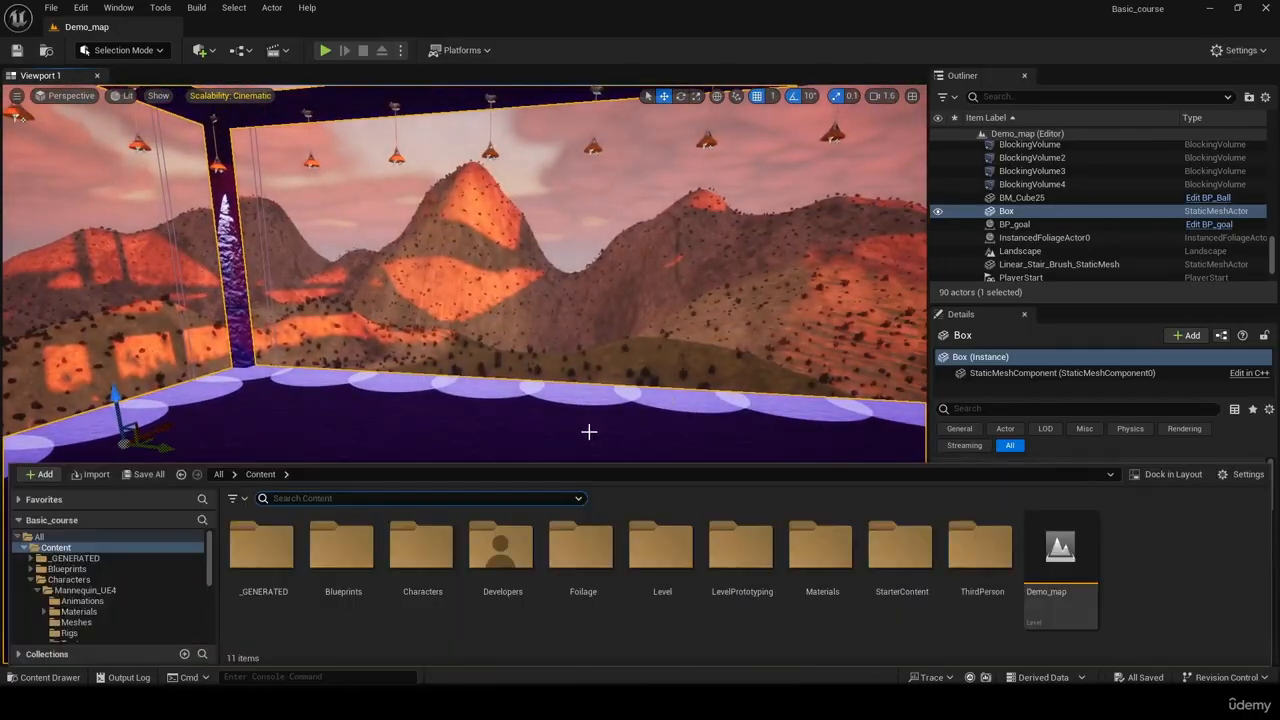
pyautogui.doubleClick(405, 577)
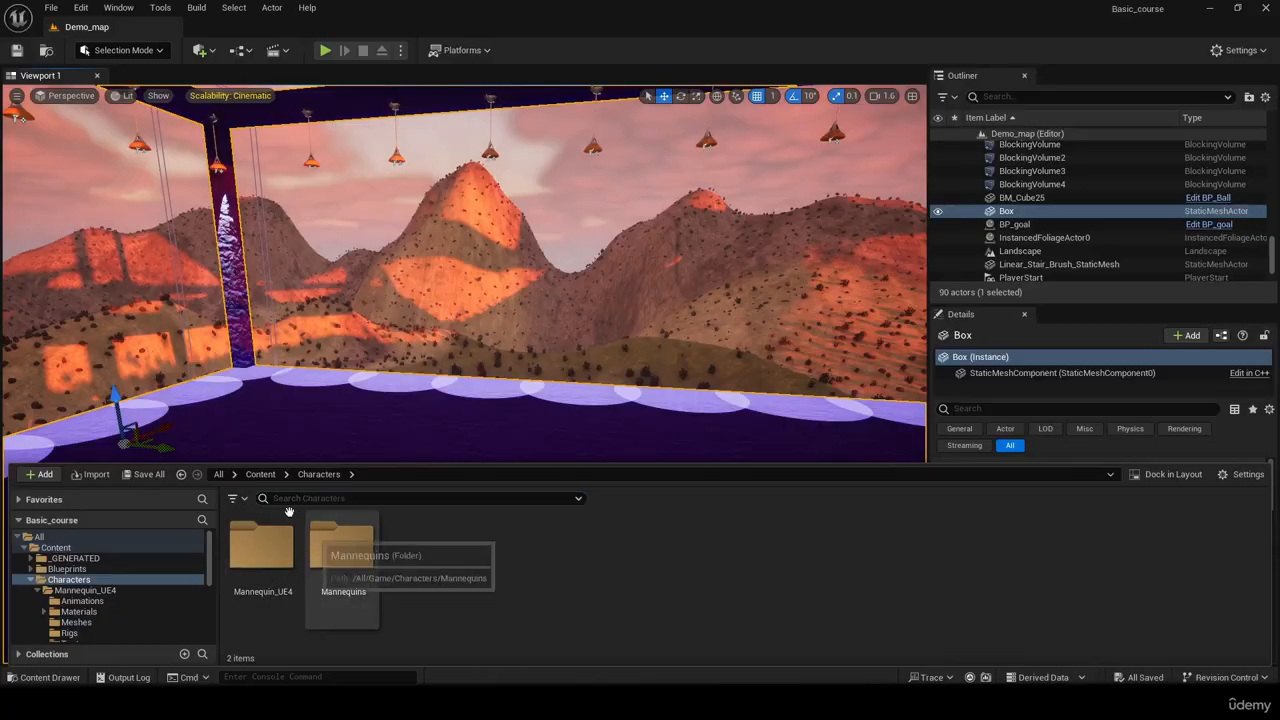
# Create an Actor-based Blueprint Class named test in the Content/Blueprints folder.
pyautogui.click(260, 474)
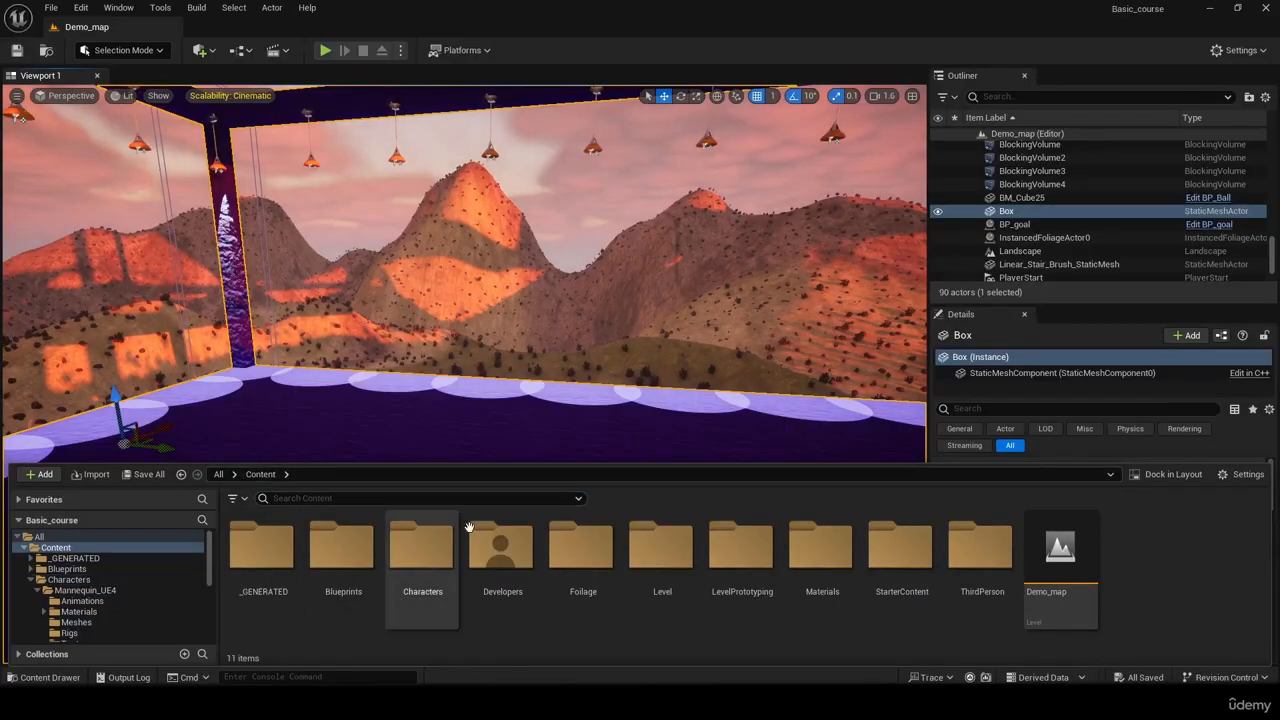
pyautogui.doubleClick(343, 550)
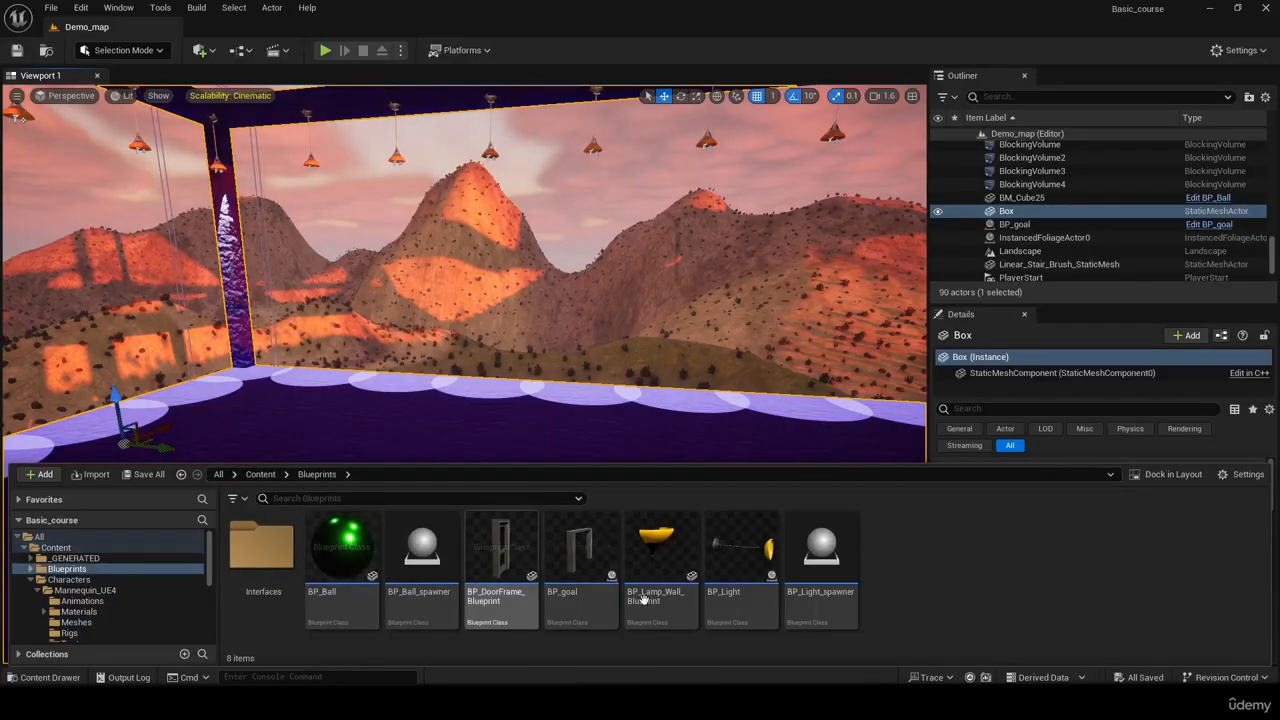
pyautogui.rightClick(933, 567)
pyautogui.moveTo(937, 561)
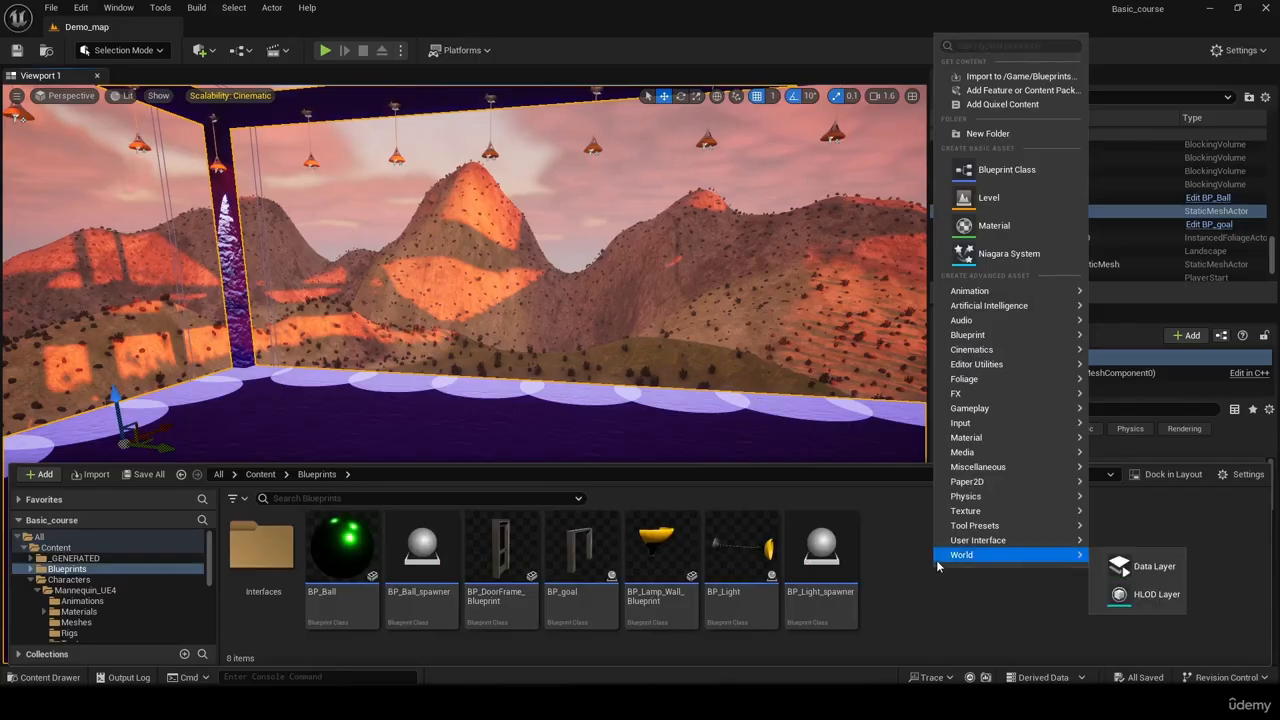
pyautogui.click(1007, 170)
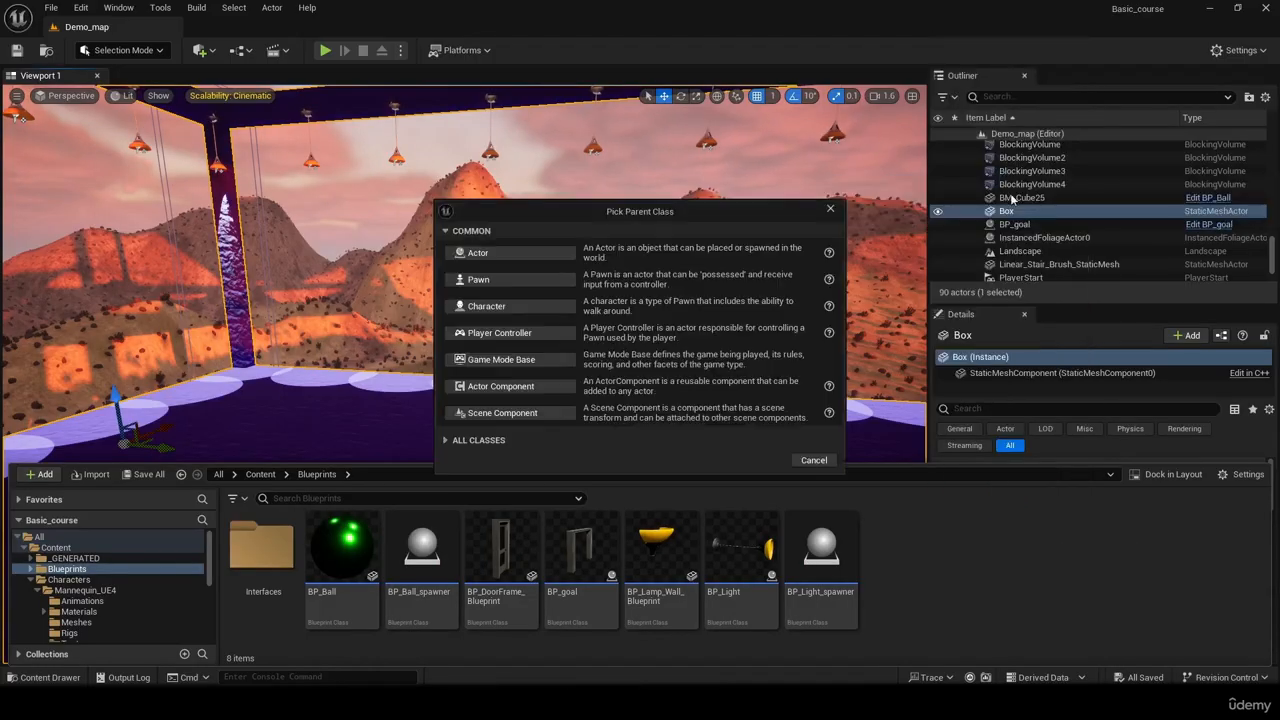
pyautogui.click(491, 257)
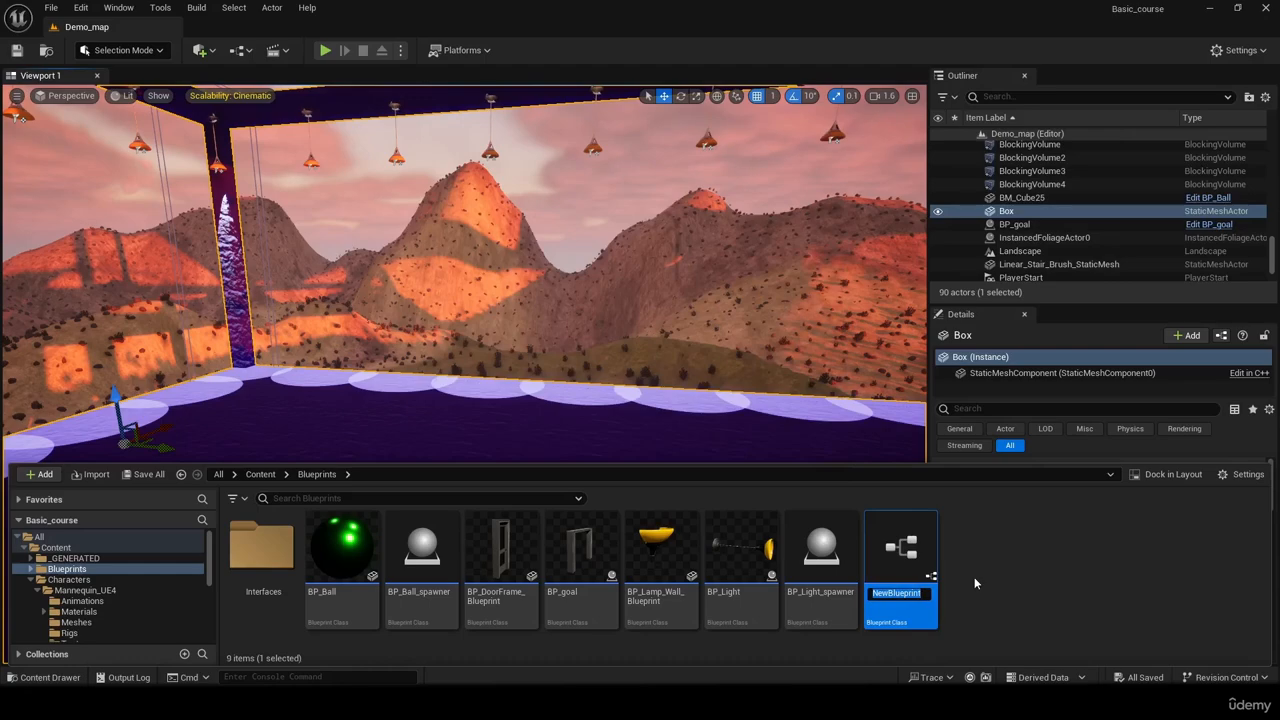
pyautogui.write('test')
pyautogui.press('Return')
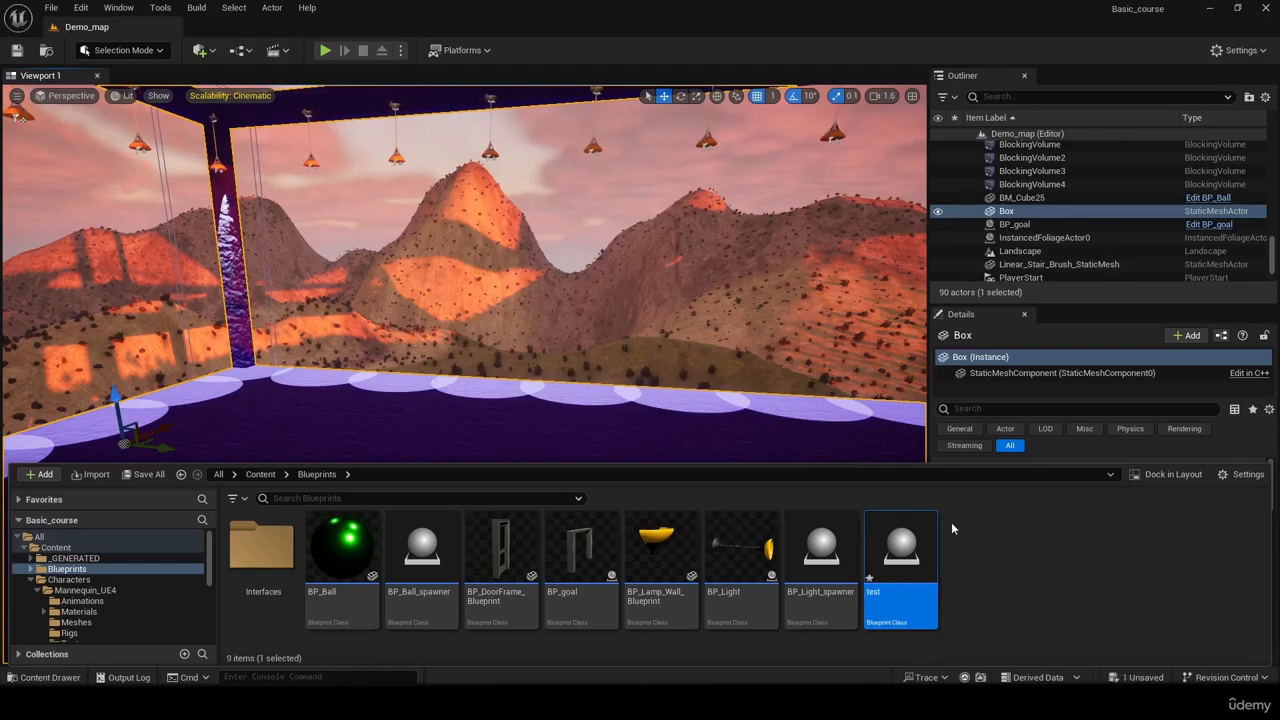
# Open the test blueprint, add a Static Mesh component and assign it the Shape_QuadPyramid mesh.
pyautogui.doubleClick(924, 529)
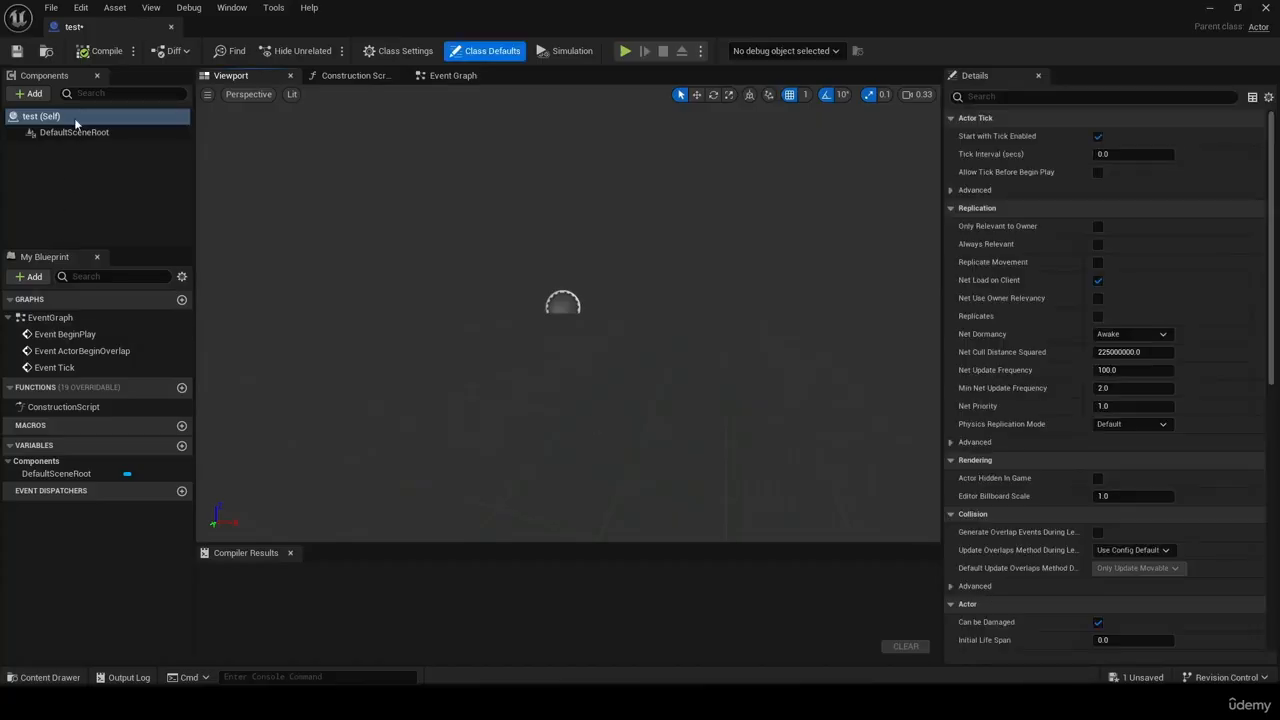
pyautogui.click(29, 93)
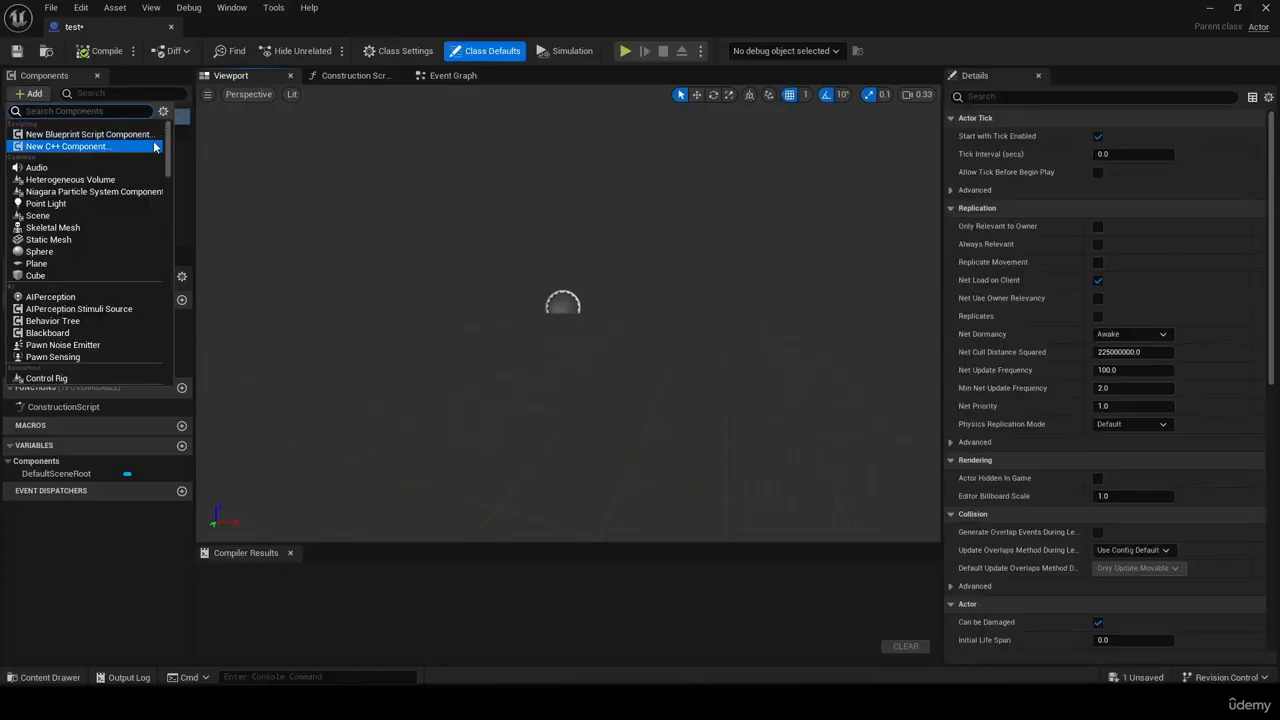
pyautogui.click(80, 240)
pyautogui.click(118, 182)
pyautogui.click(97, 149)
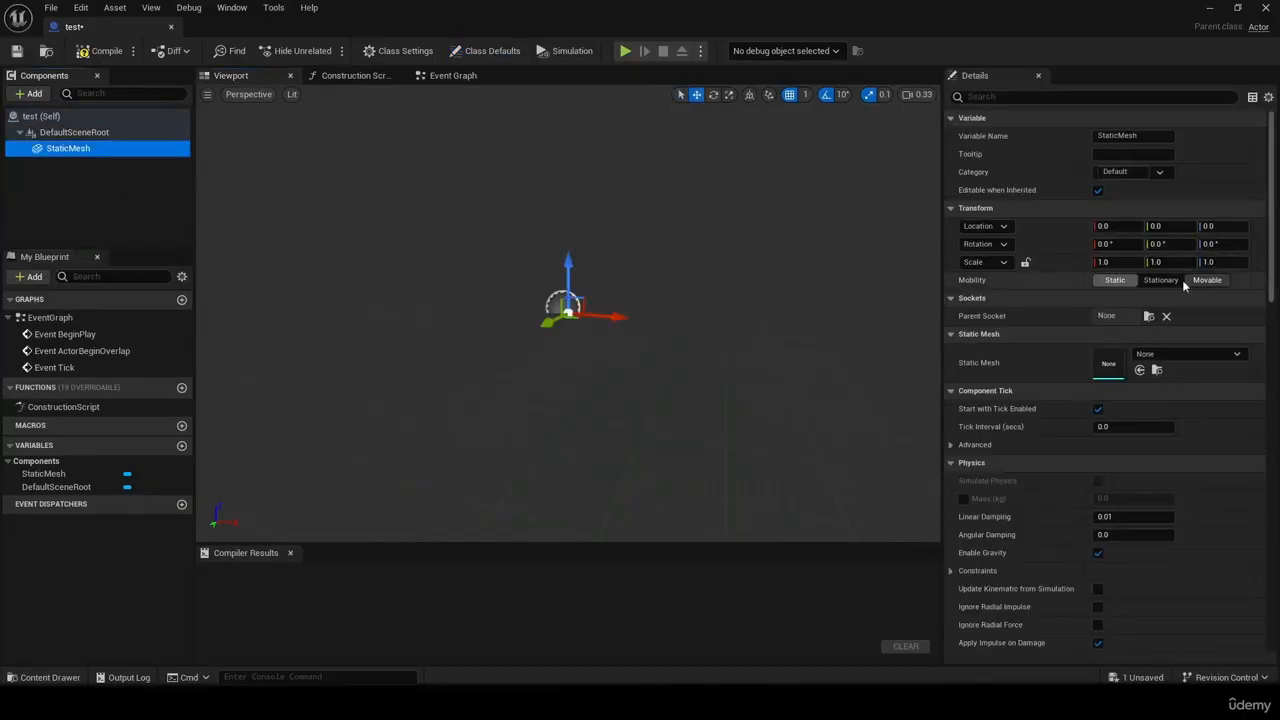
pyautogui.click(1200, 354)
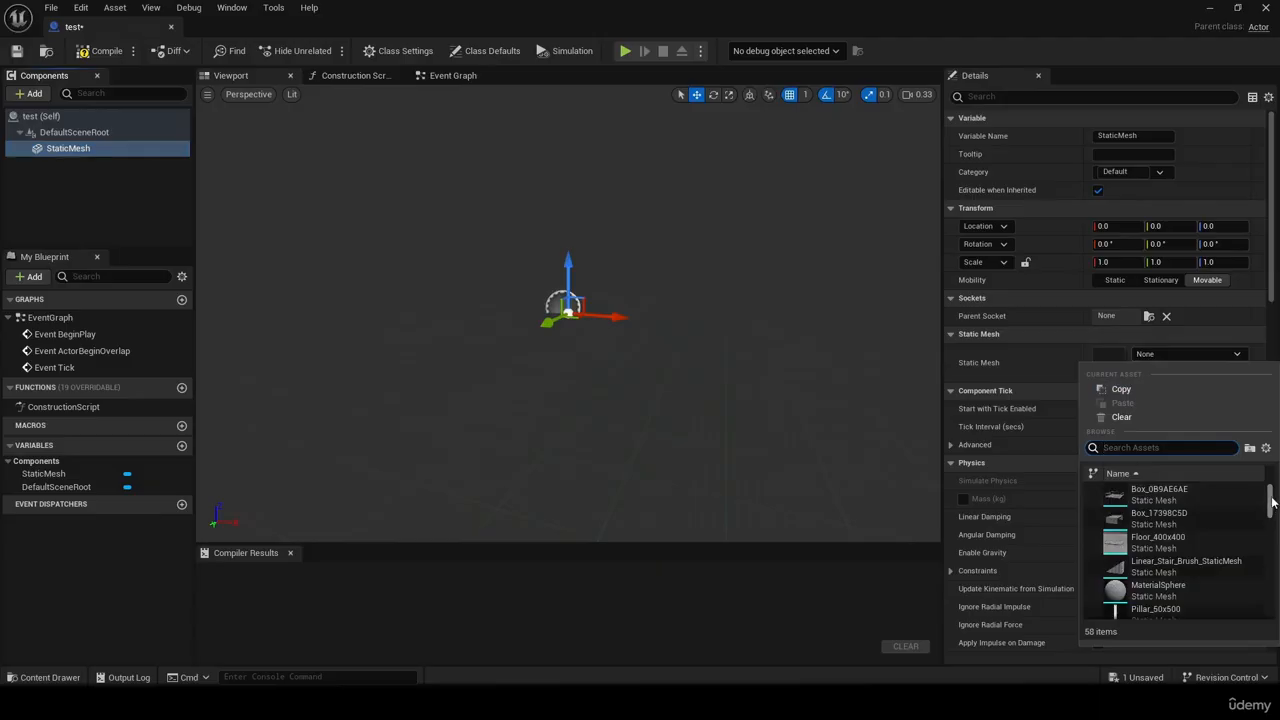
pyautogui.scroll(-5, 1273, 503)
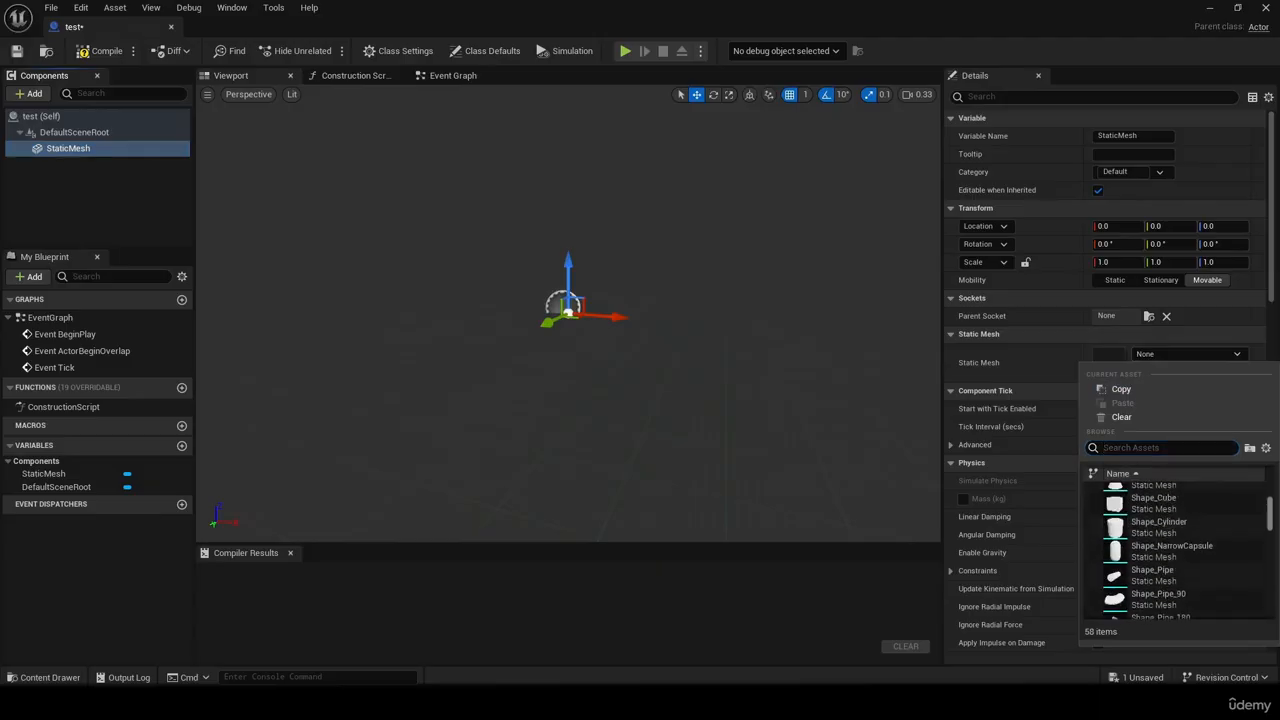
pyautogui.scroll(-3, 1226, 544)
pyautogui.click(1226, 544)
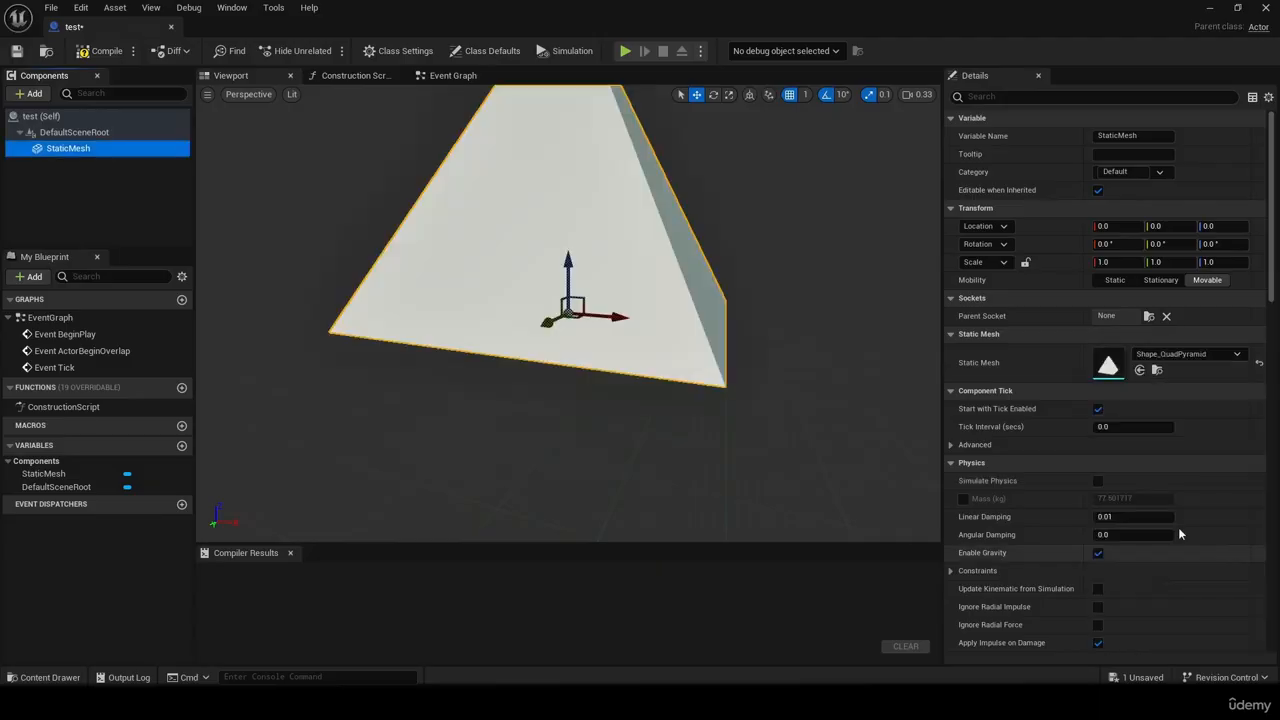
# Apply the M_Basic_Inst3 material to the pyramid mesh and compile the blueprint.
pyautogui.moveTo(640, 360); pyautogui.dragTo(595, 350, button='right')
pyautogui.click(1210, 411)
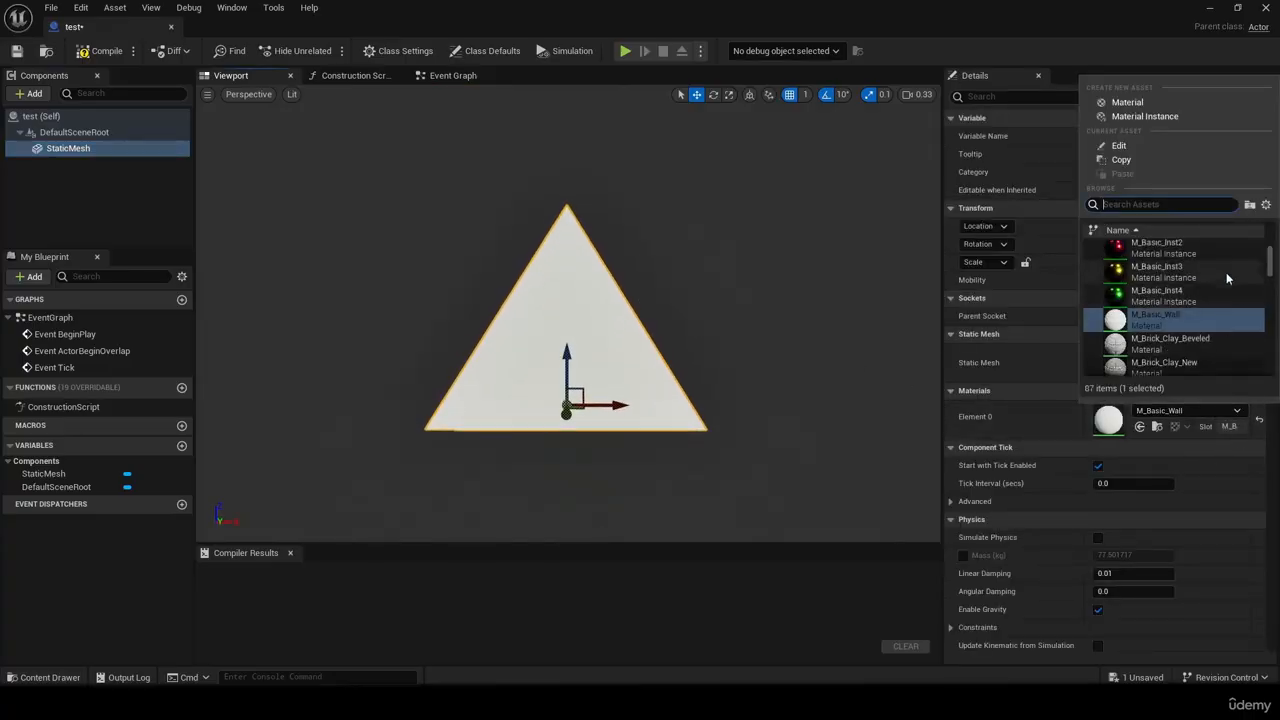
pyautogui.click(1190, 320)
pyautogui.moveTo(640, 360); pyautogui.dragTo(450, 350, button='right')
pyautogui.click(105, 51)
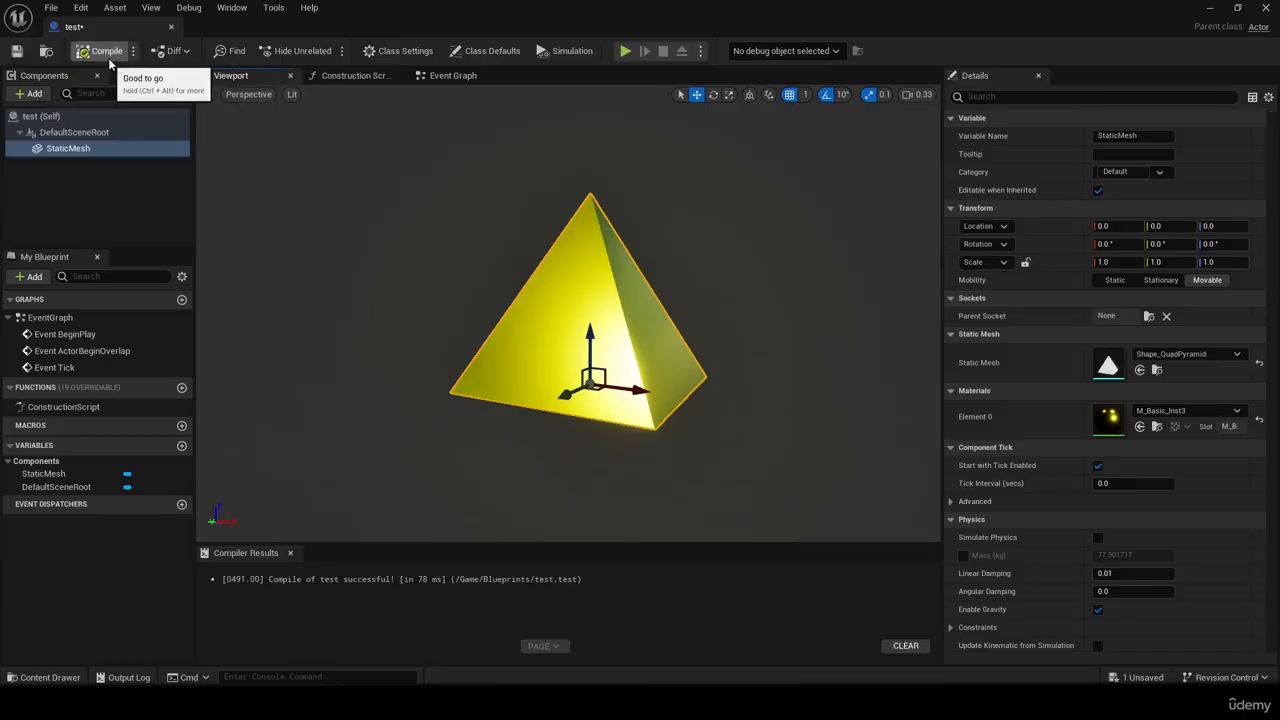
# Browse the available component types and add a Projectile Movement component to the test blueprint.
pyautogui.click(110, 148)
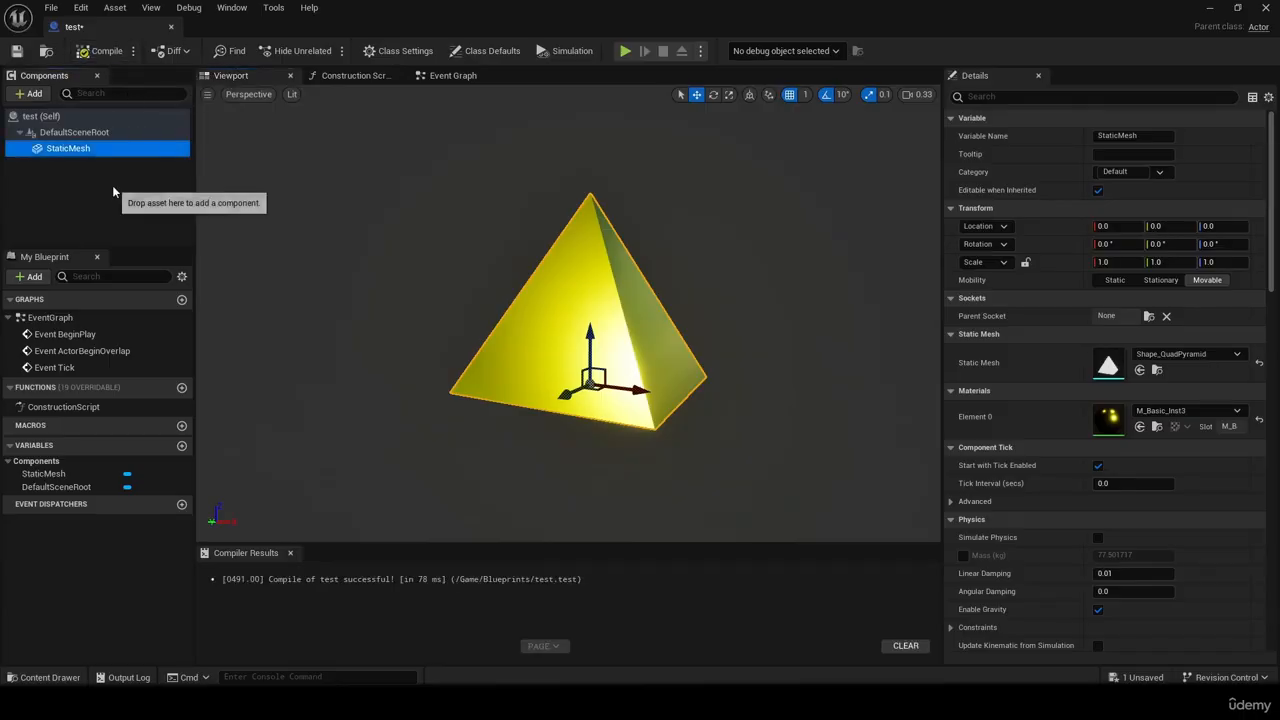
pyautogui.click(29, 93)
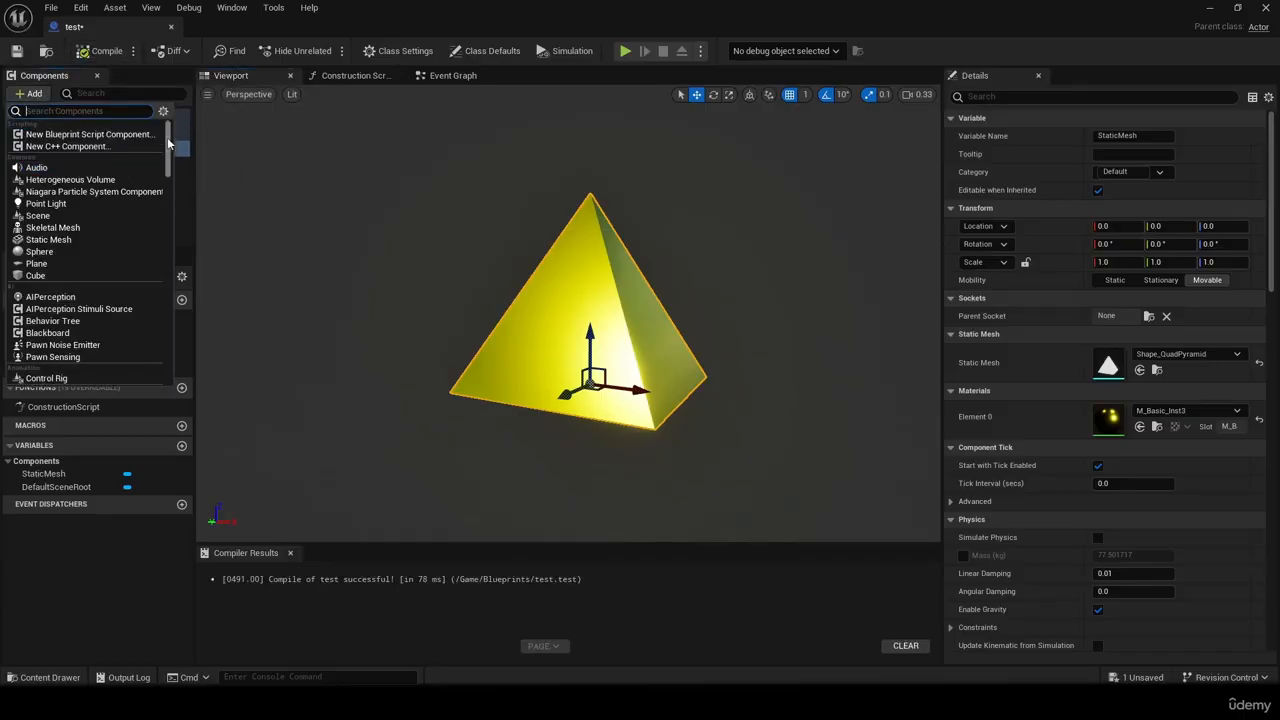
pyautogui.scroll(-2, 168, 144)
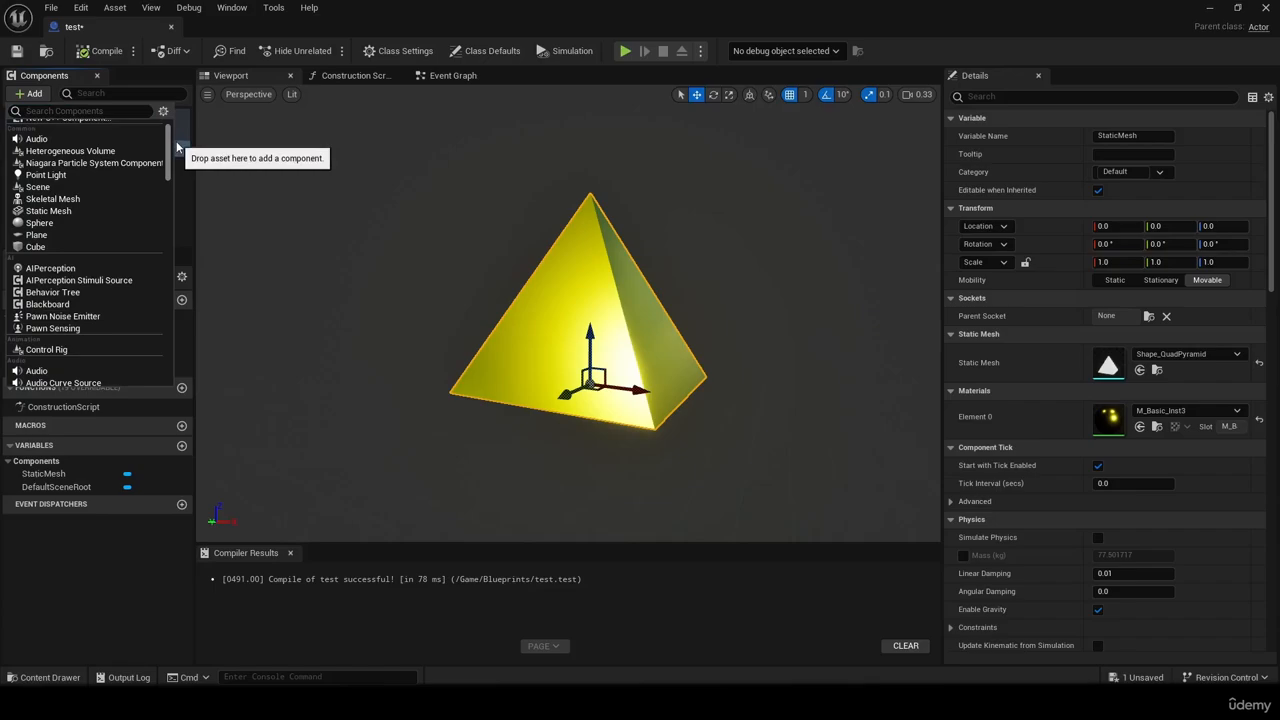
pyautogui.scroll(-6, 168, 147)
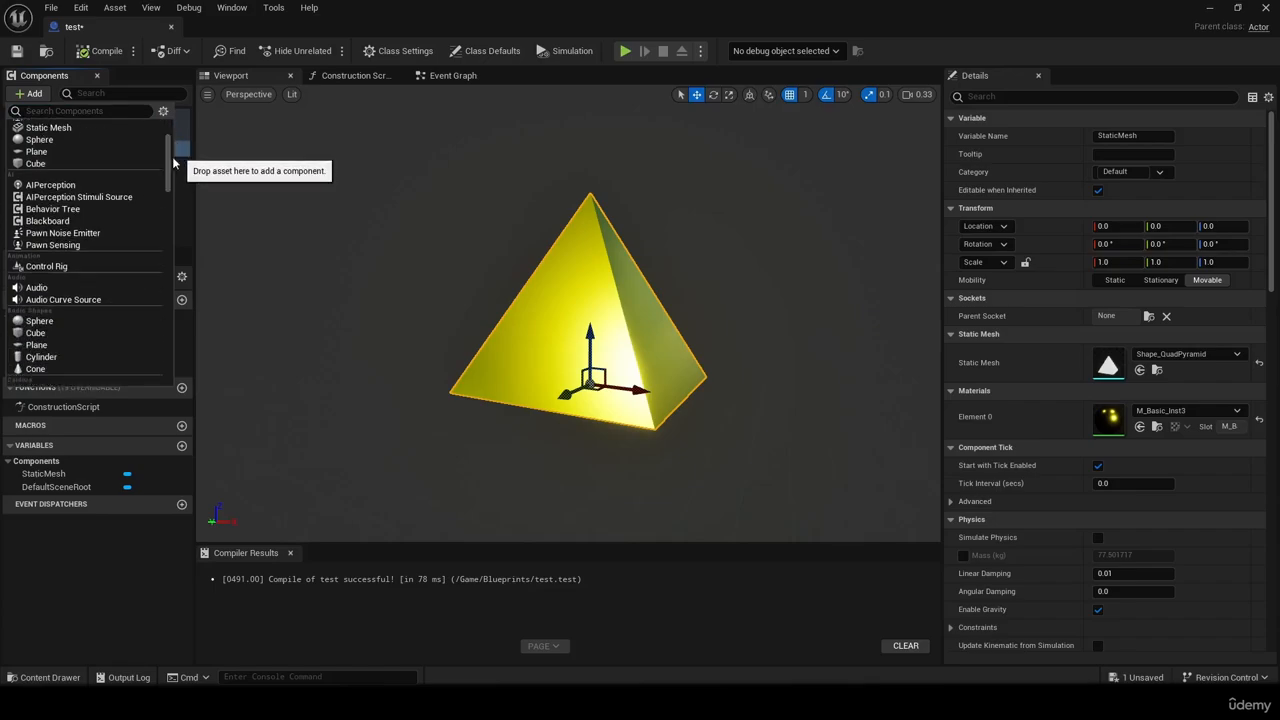
pyautogui.scroll(-9, 172, 187)
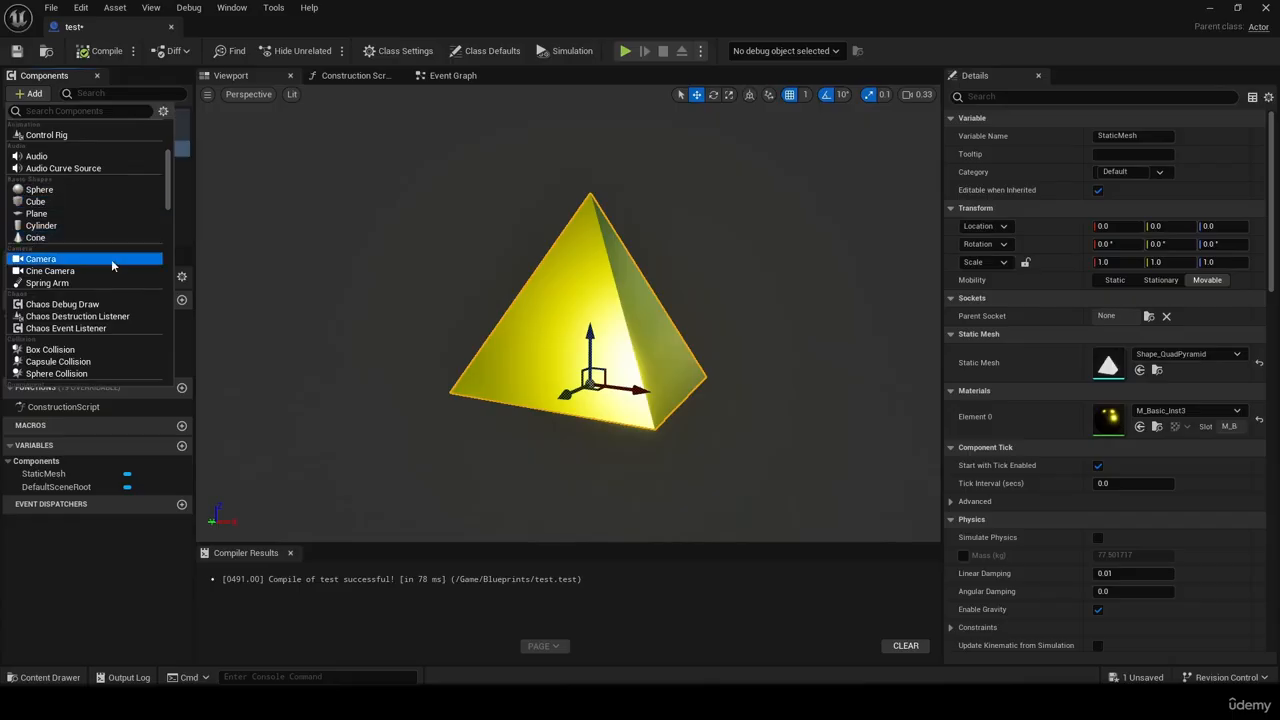
pyautogui.scroll(-5, 167, 192)
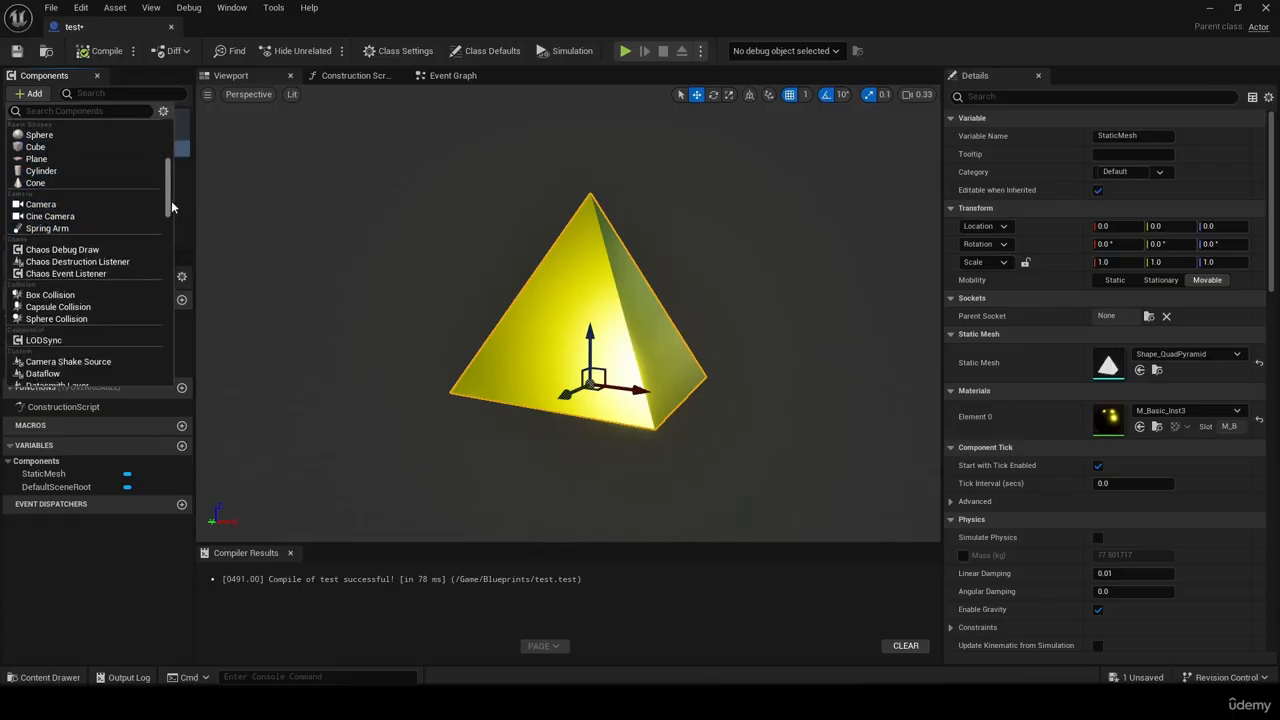
pyautogui.scroll(-4, 173, 215)
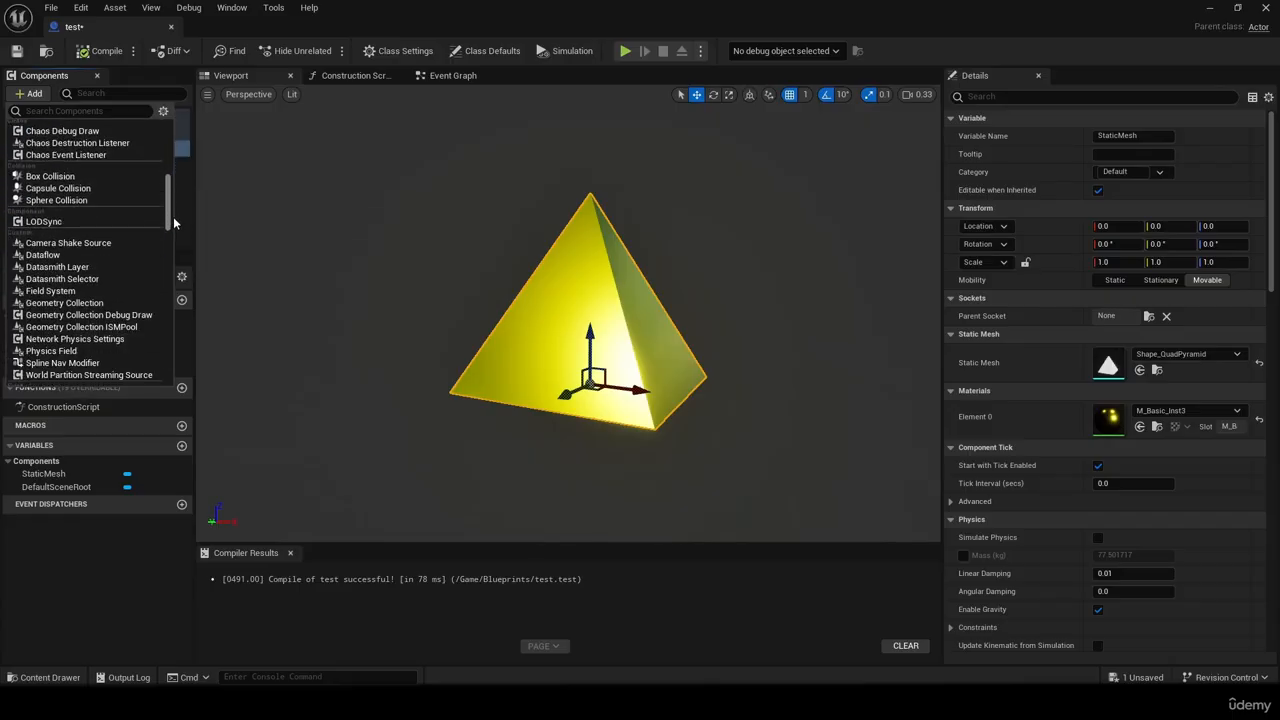
pyautogui.scroll(-10, 174, 222)
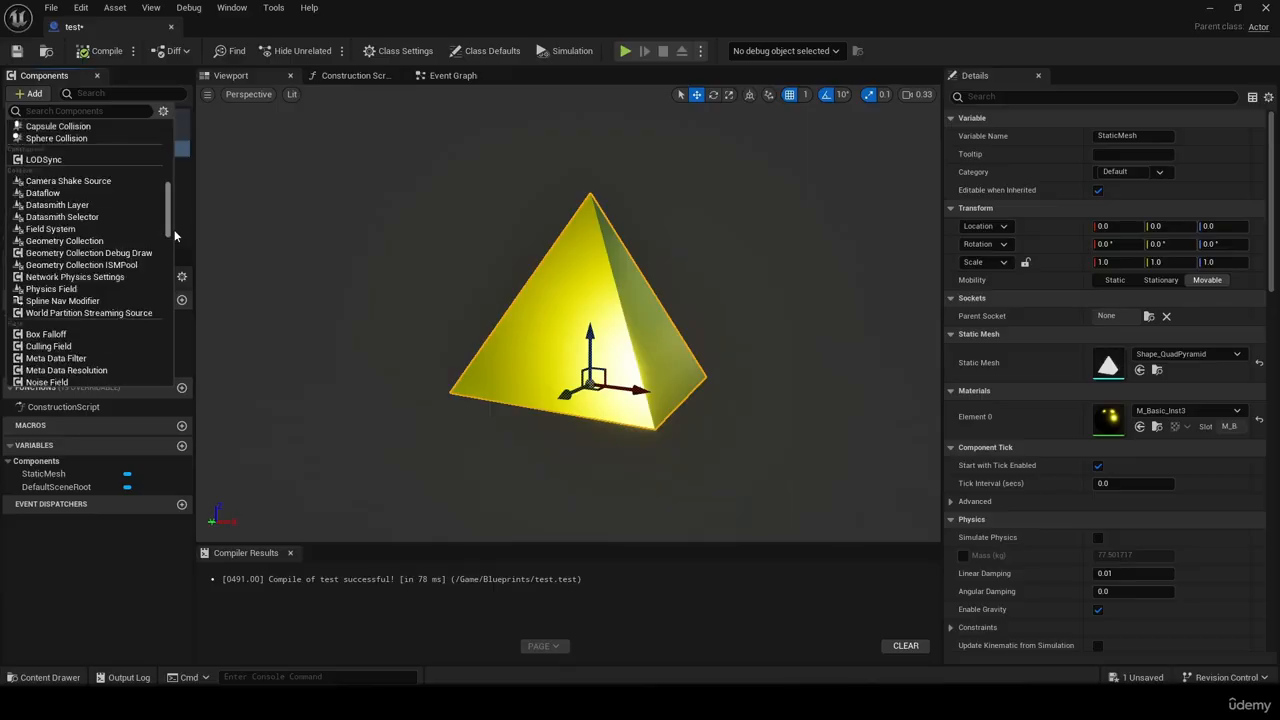
pyautogui.scroll(-15, 180, 260)
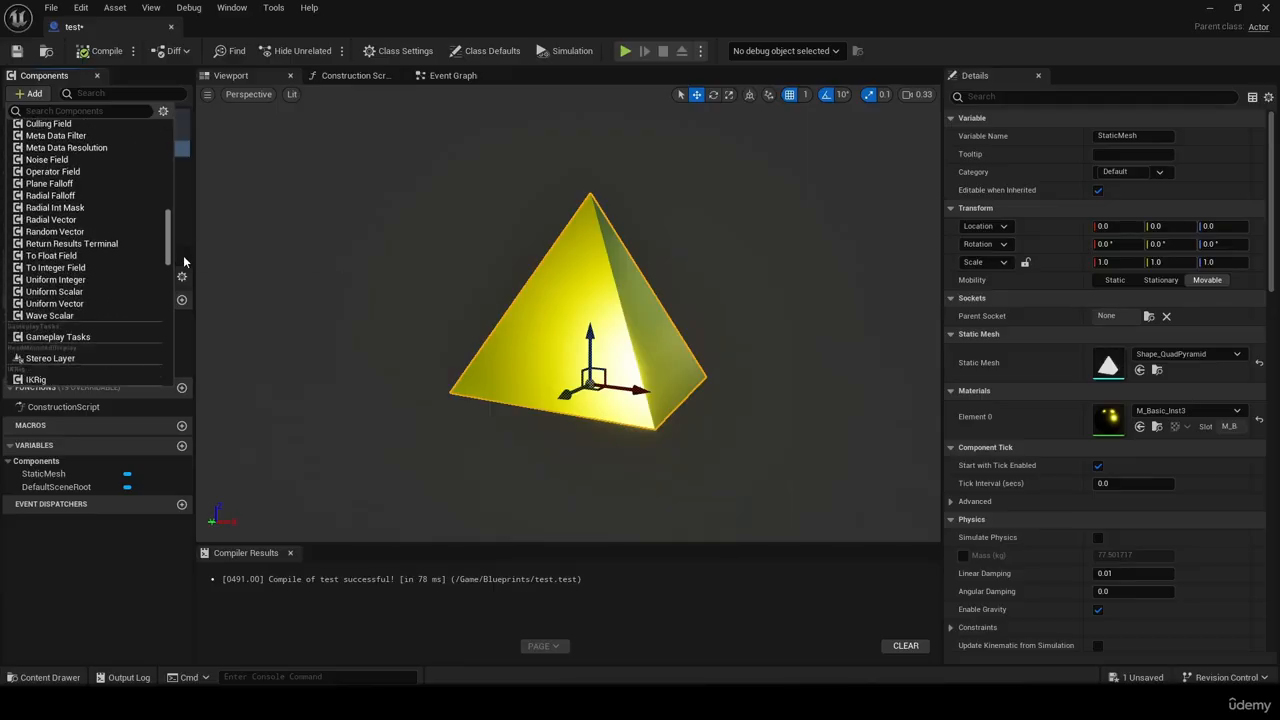
pyautogui.scroll(-2, 191, 287)
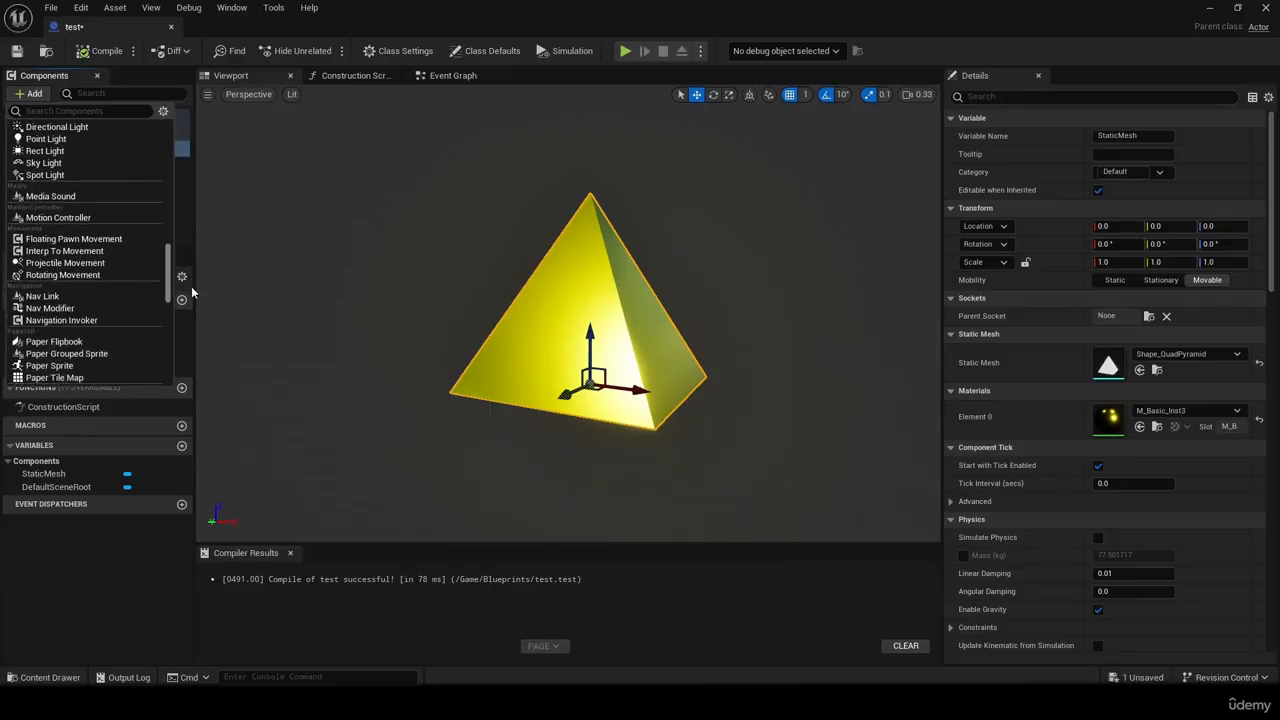
pyautogui.click(130, 263)
pyautogui.click(82, 200)
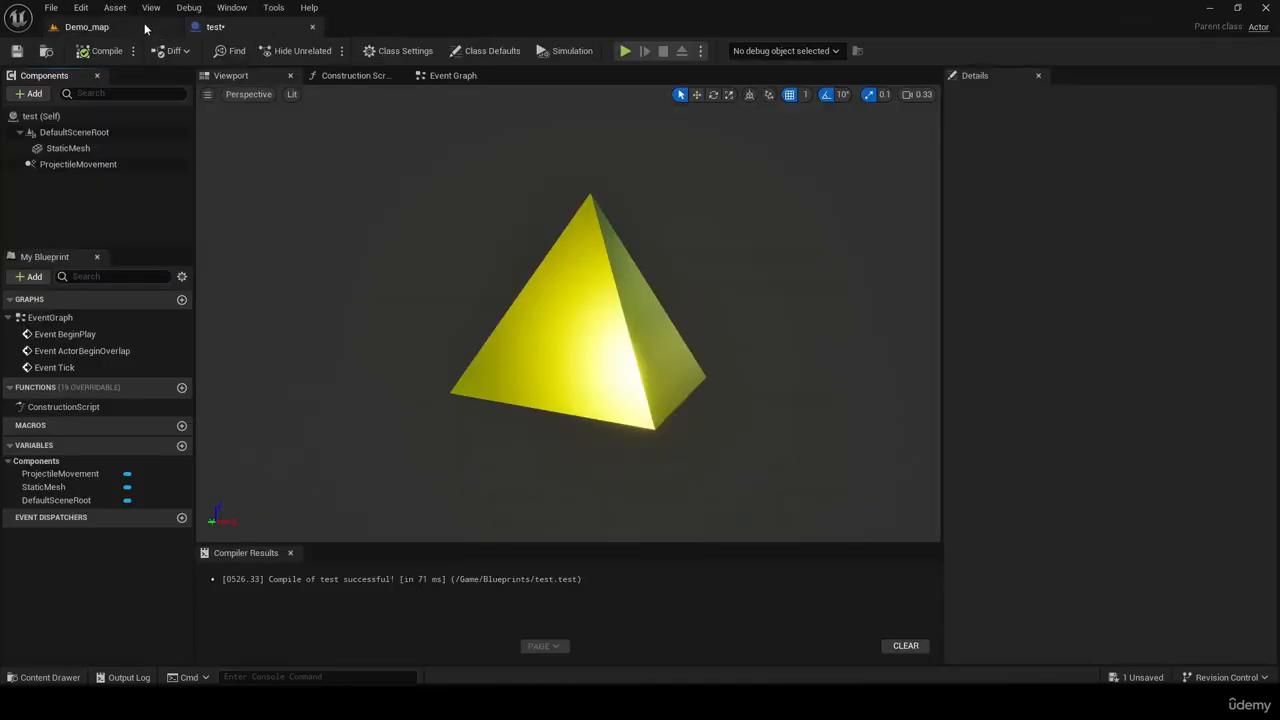
# Place an instance of the test blueprint in the Demo_map arena at about X -1063, Y -782, Z 993.
pyautogui.click(145, 28)
pyautogui.hotkey('ctrl', 'space')
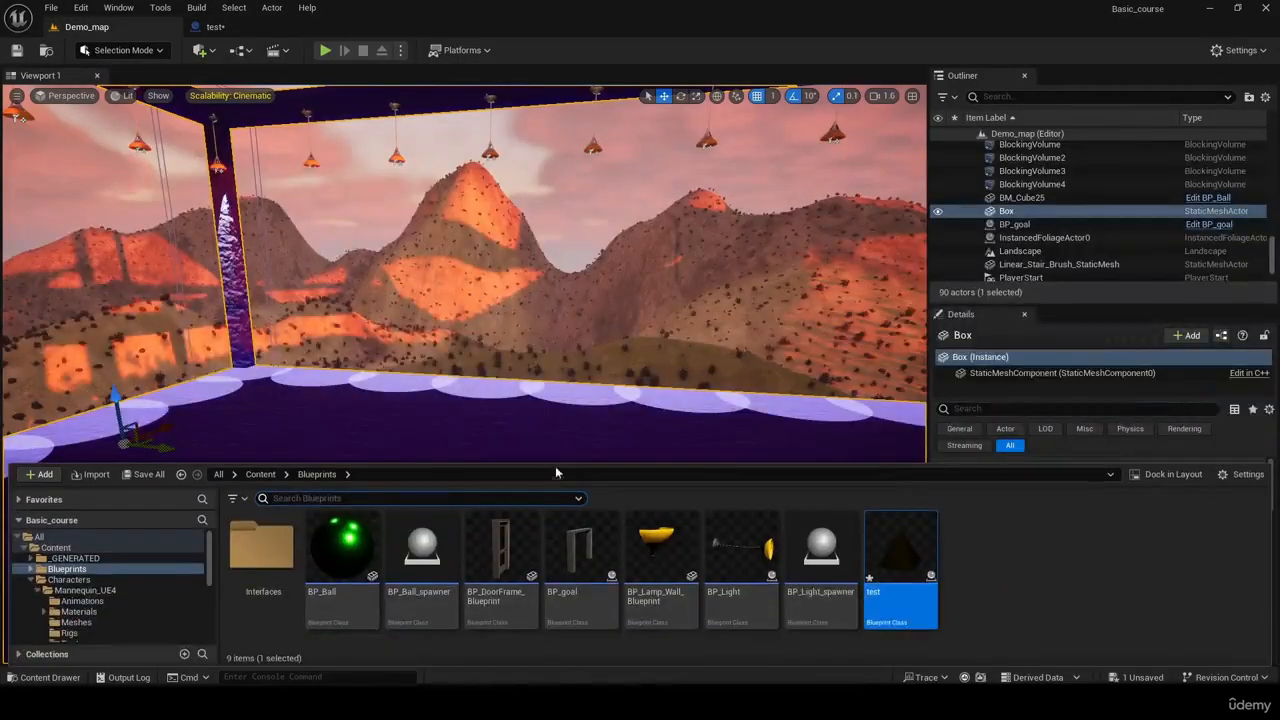
pyautogui.moveTo(910, 557); pyautogui.dragTo(551, 374)
pyautogui.moveTo(749, 369); pyautogui.dragTo(420, 369, button='right')
pyautogui.moveTo(726, 406); pyautogui.dragTo(358, 381)
pyautogui.moveTo(379, 360); pyautogui.dragTo(300, 310, button='right')
# In the test blueprint, set the ProjectileMovement component's Initial Speed to 1000 and Max Speed to 2000.
pyautogui.click(214, 27)
pyautogui.click(112, 164)
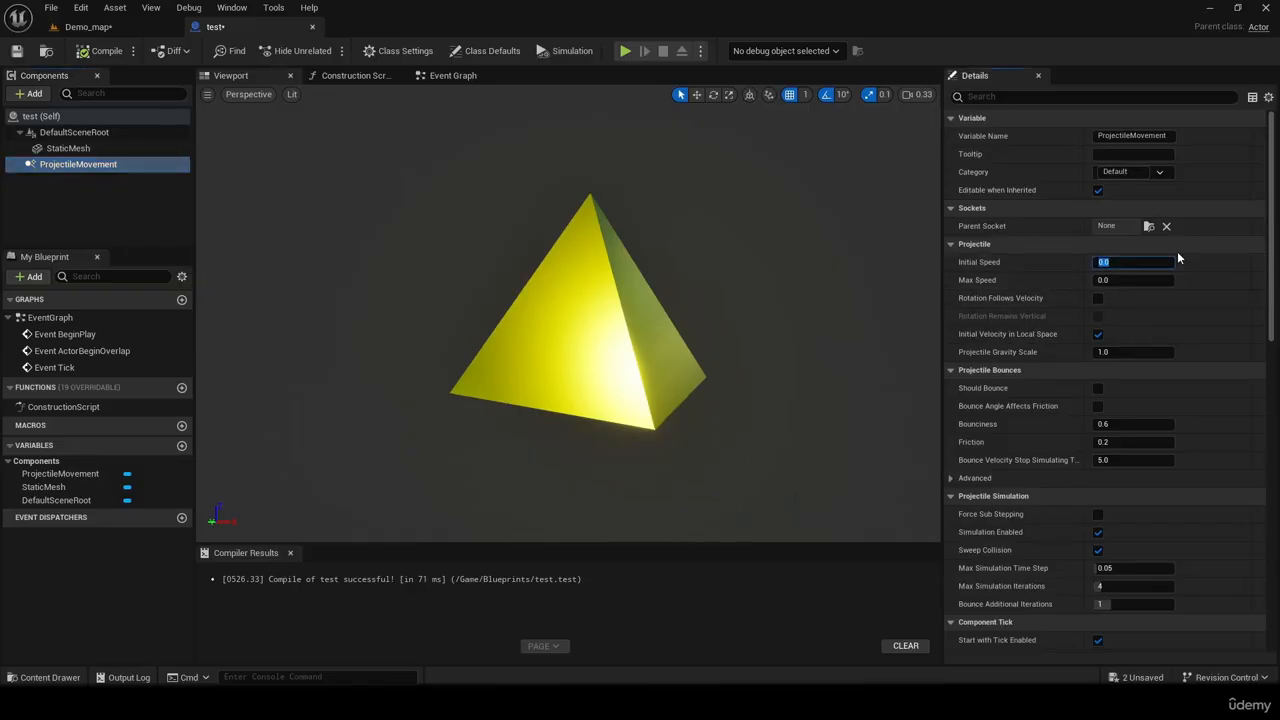
pyautogui.write('10000')
pyautogui.press('Return')
pyautogui.click(1120, 262)
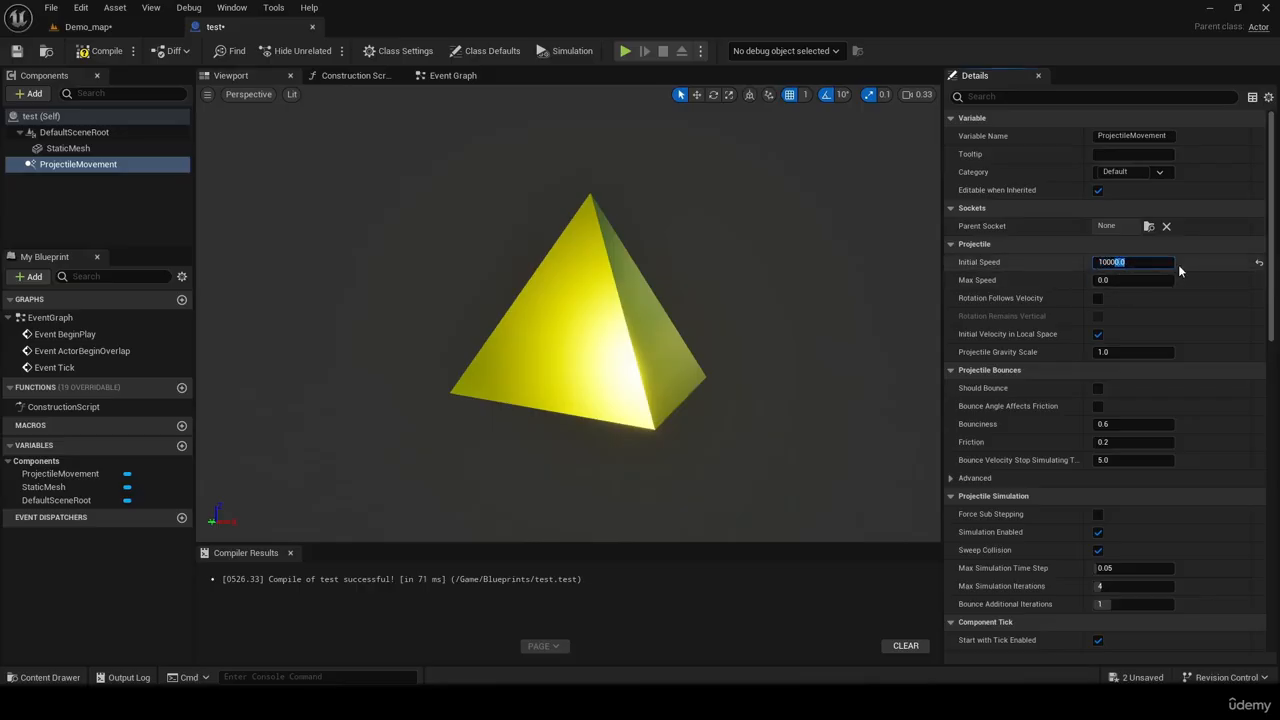
pyautogui.press('BackSpace')
pyautogui.press('Return')
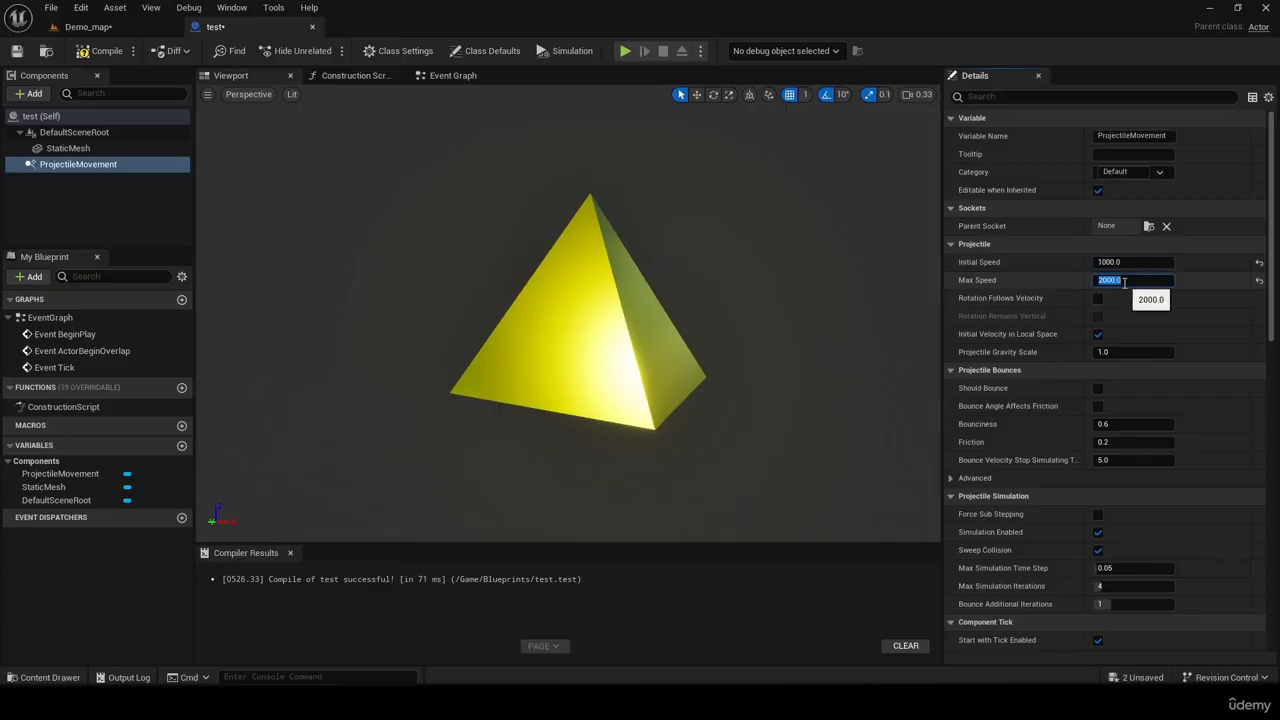
pyautogui.click(1045, 288)
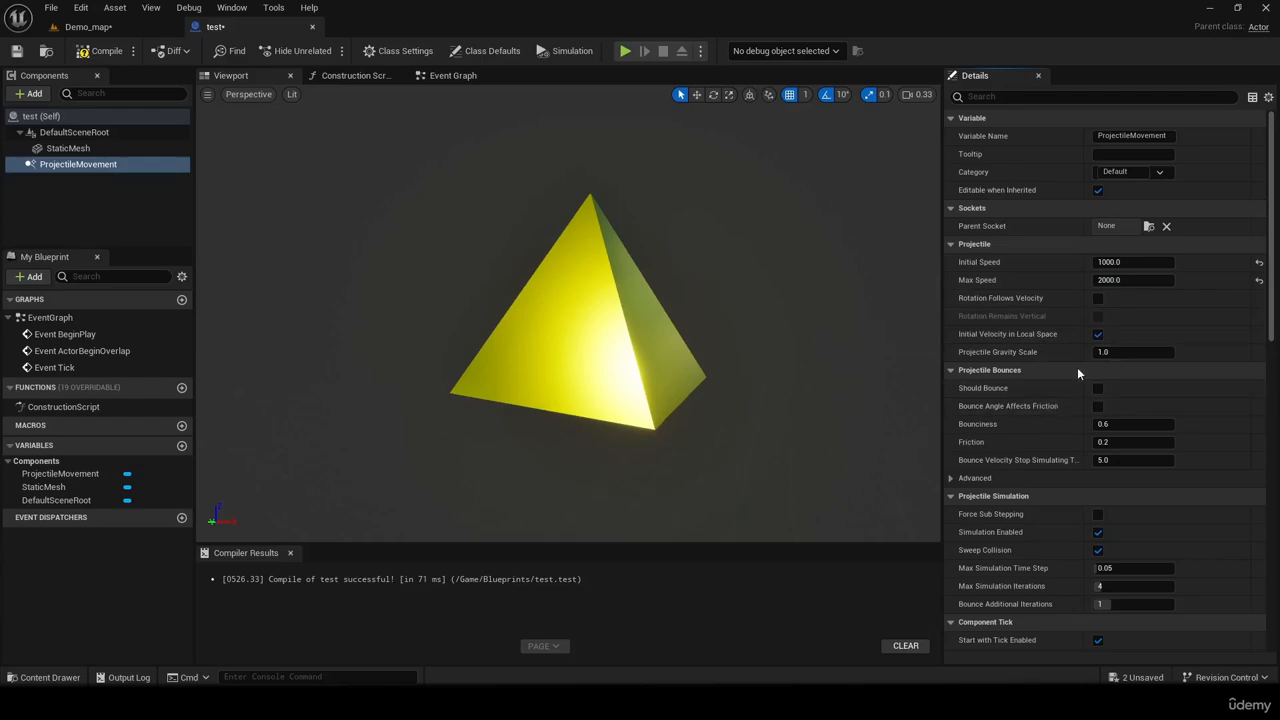
pyautogui.scroll(-1, 1095, 405)
pyautogui.moveTo(1271, 252); pyautogui.dragTo(1271, 224)
# Simulate Demo_map to observe the pyramid's projectile motion, stop the simulation, and dismiss the message log and error notification.
pyautogui.click(88, 27)
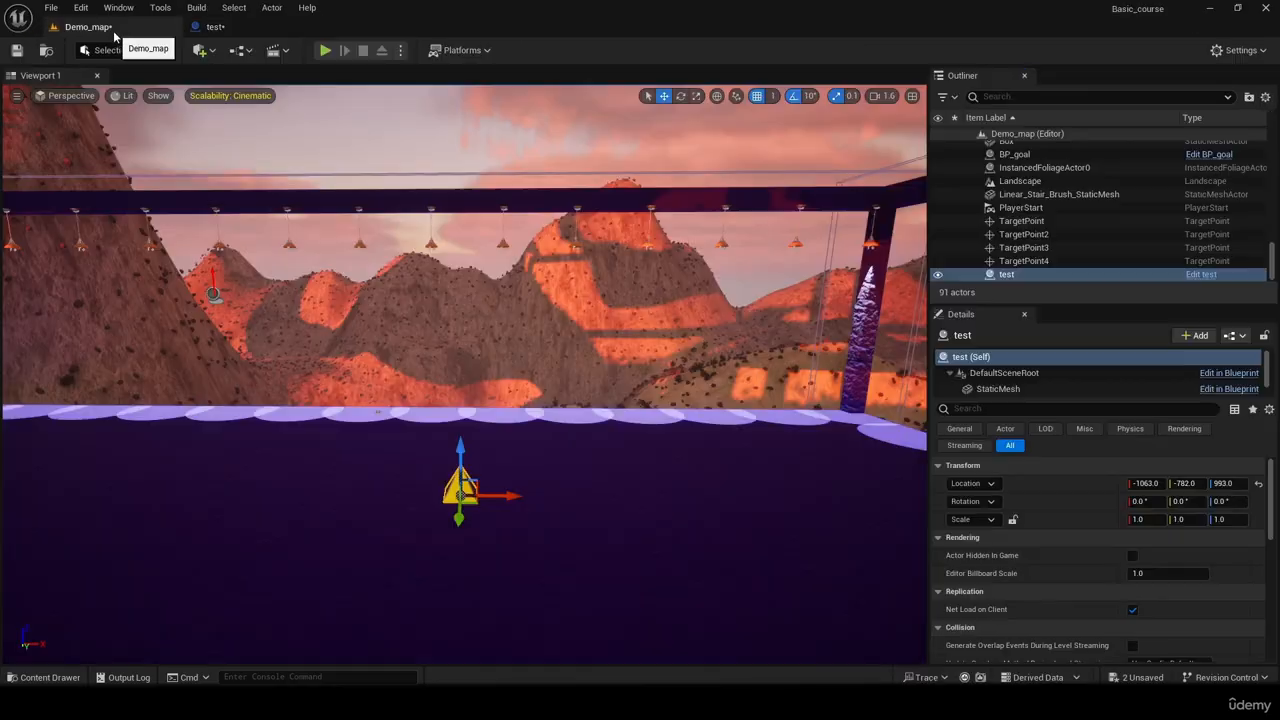
pyautogui.click(401, 50)
pyautogui.click(484, 177)
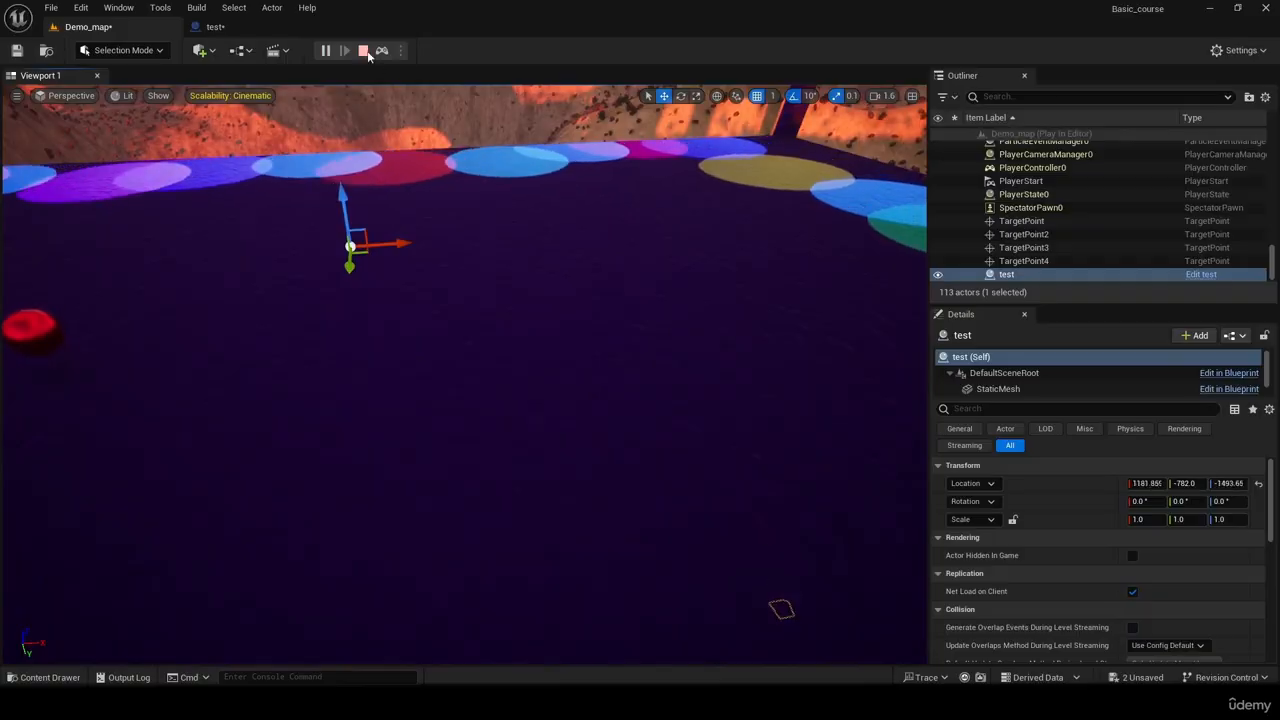
pyautogui.click(363, 50)
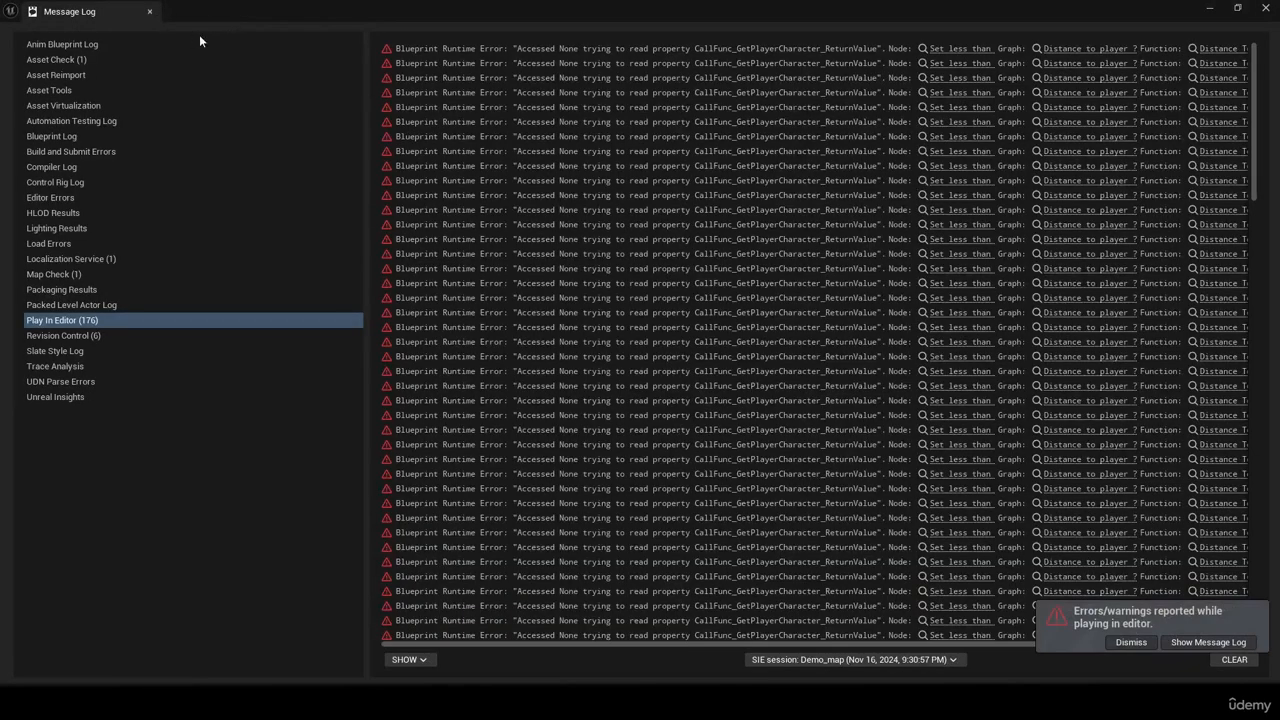
pyautogui.click(150, 12)
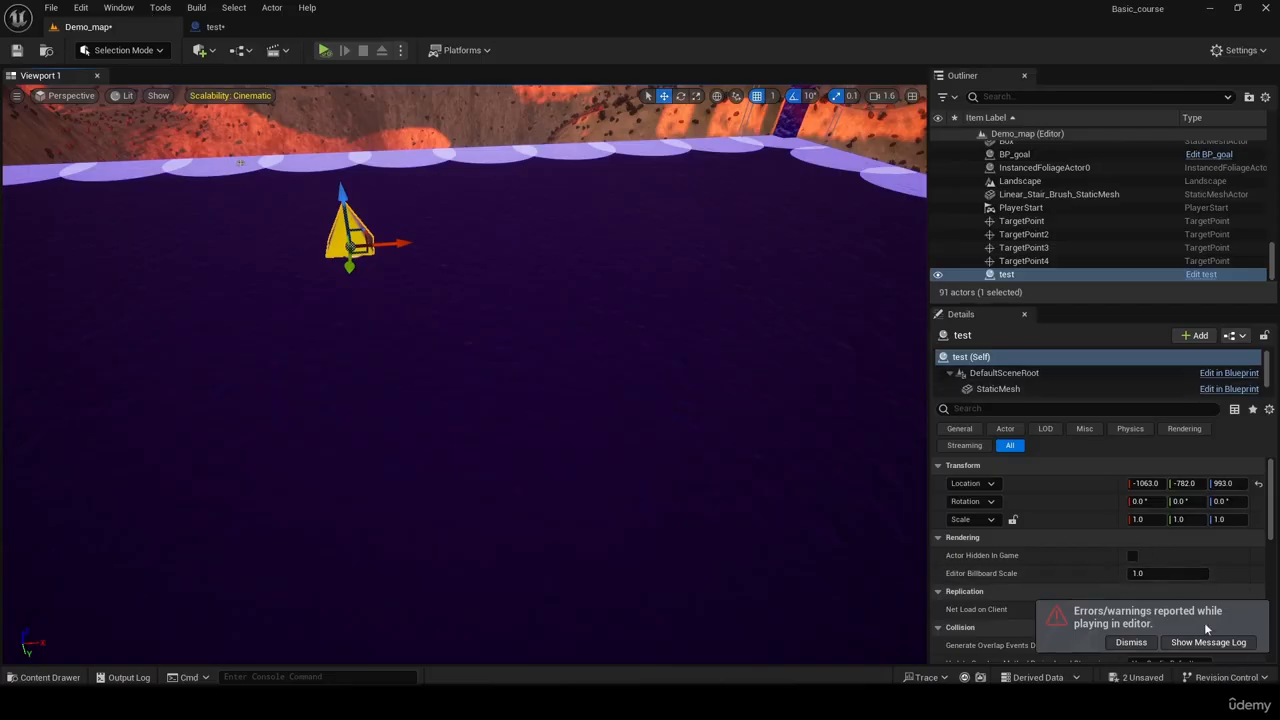
pyautogui.click(1133, 646)
# Raise the test pyramid in the arena to a Z location of about 1184.
pyautogui.moveTo(430, 144); pyautogui.dragTo(370, 85, button='right')
pyautogui.moveTo(452, 185); pyautogui.dragTo(452, 181, button='right')
pyautogui.moveTo(521, 332); pyautogui.dragTo(554, 242)
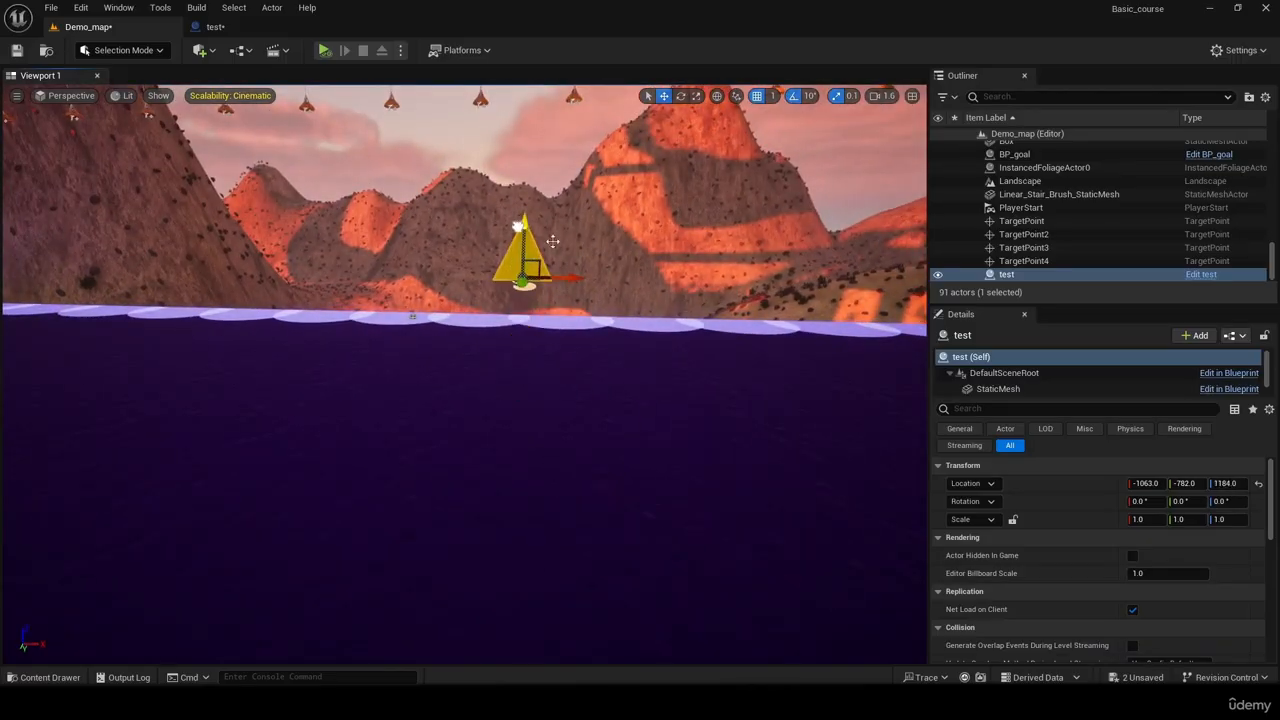
# Simulate Demo_map from a wider arena view to observe the pyramid's projectile motion, stop the simulation, and clear away the message log.
pyautogui.moveTo(554, 242); pyautogui.dragTo(540, 200, button='right')
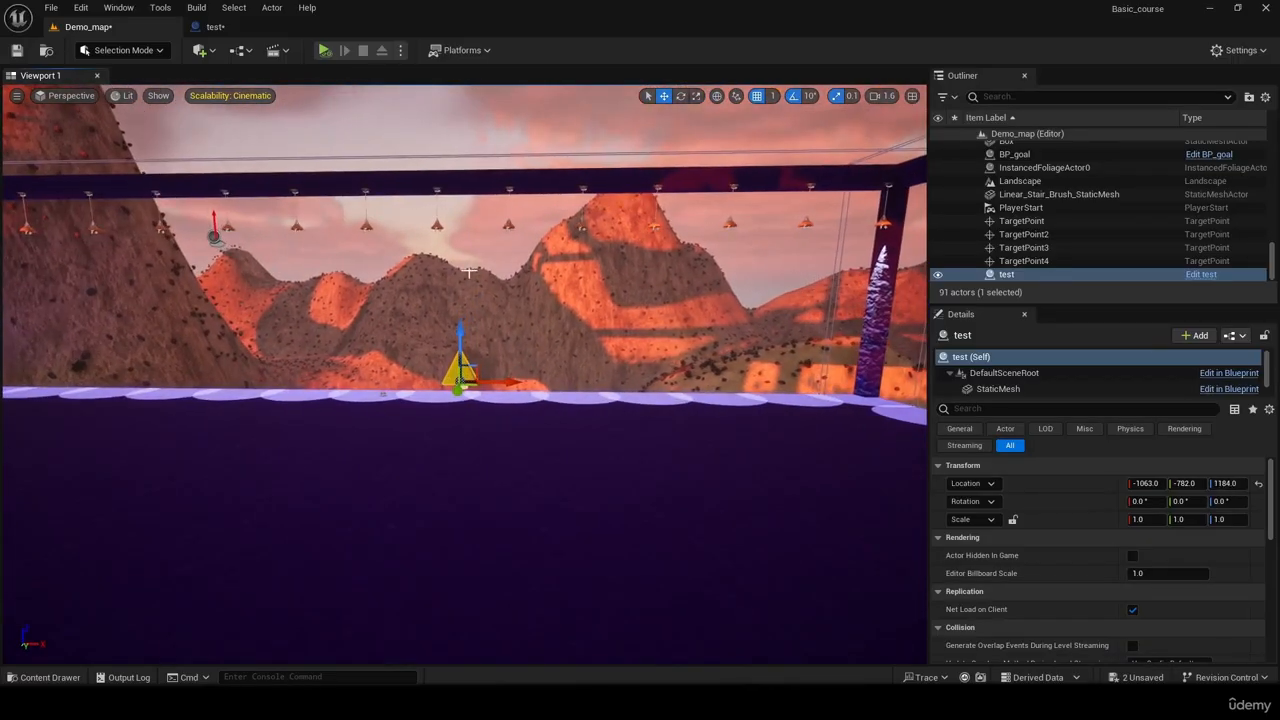
pyautogui.click(325, 50)
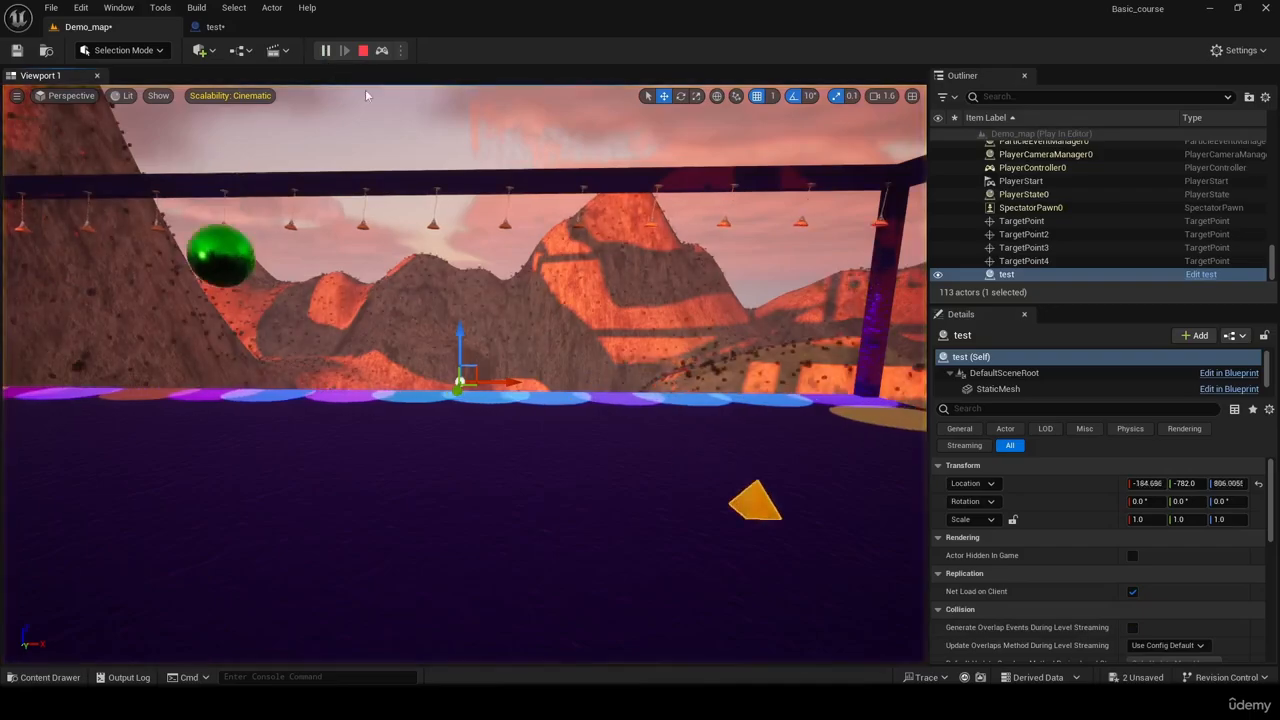
pyautogui.press('Escape')
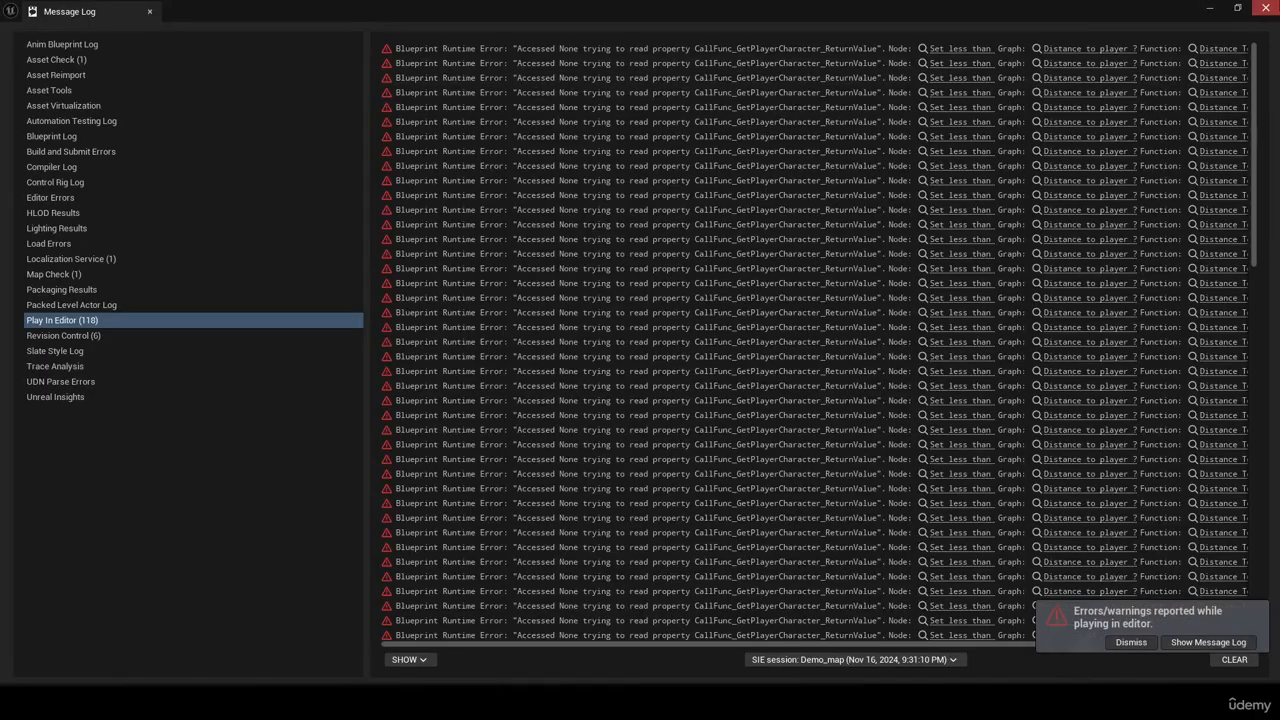
pyautogui.click(1210, 8)
pyautogui.hotkey('ctrl', 'space')
# In the test blueprint, set the ProjectileMovement component's Projectile Gravity Scale to 0.
pyautogui.click(230, 28)
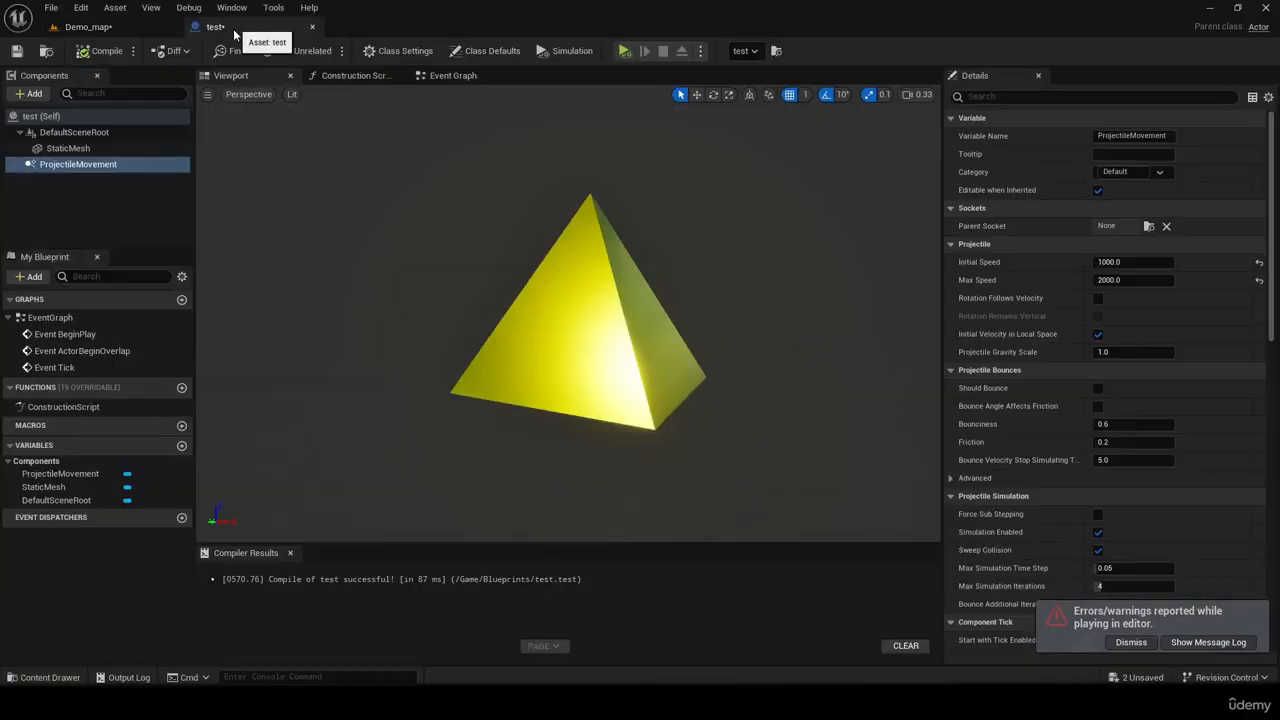
pyautogui.click(99, 166)
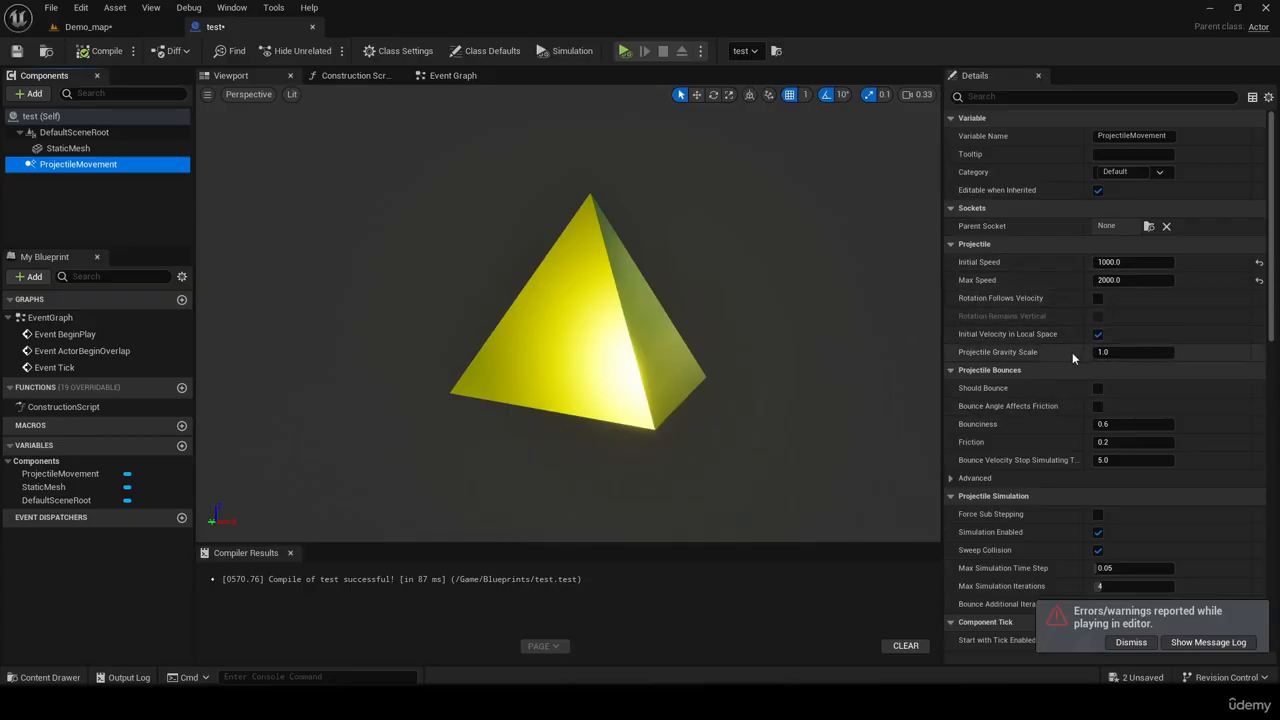
pyautogui.click(1140, 352)
pyautogui.write('0')
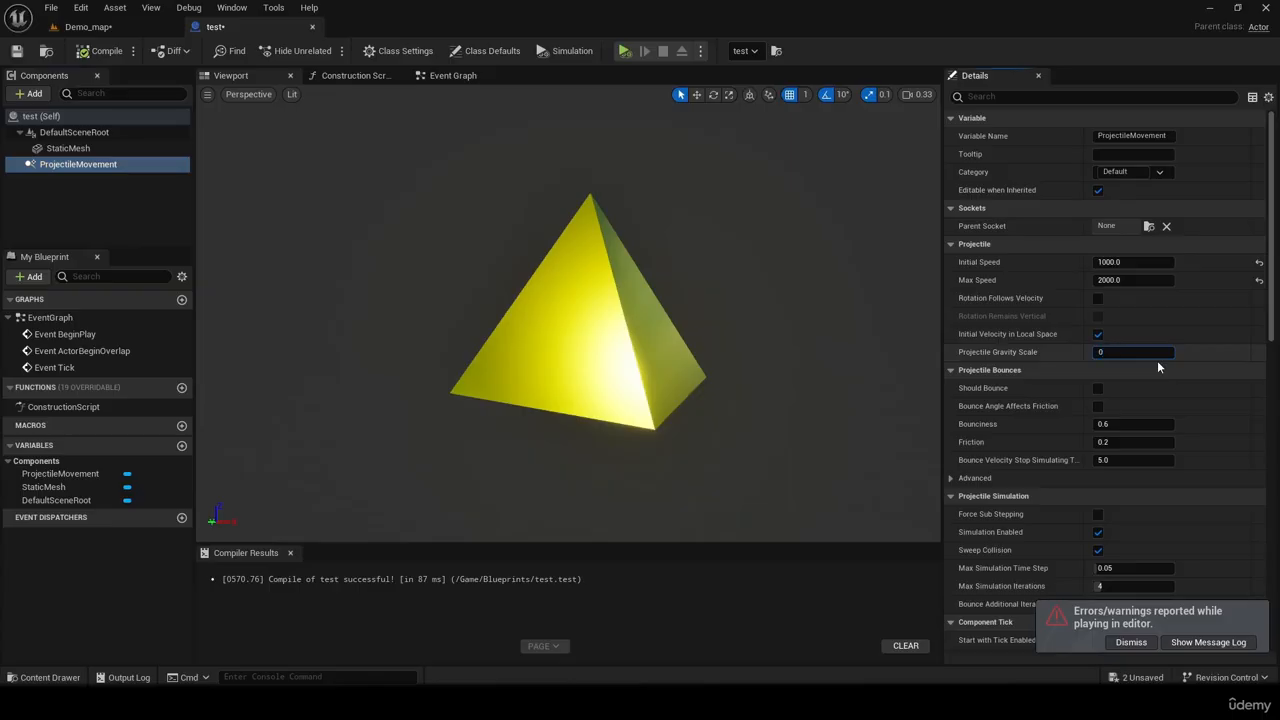
pyautogui.press('Return')
# Simulate Demo_map and follow the pyramid's flight without gravity, stop the simulation, and close the message log.
pyautogui.click(88, 27)
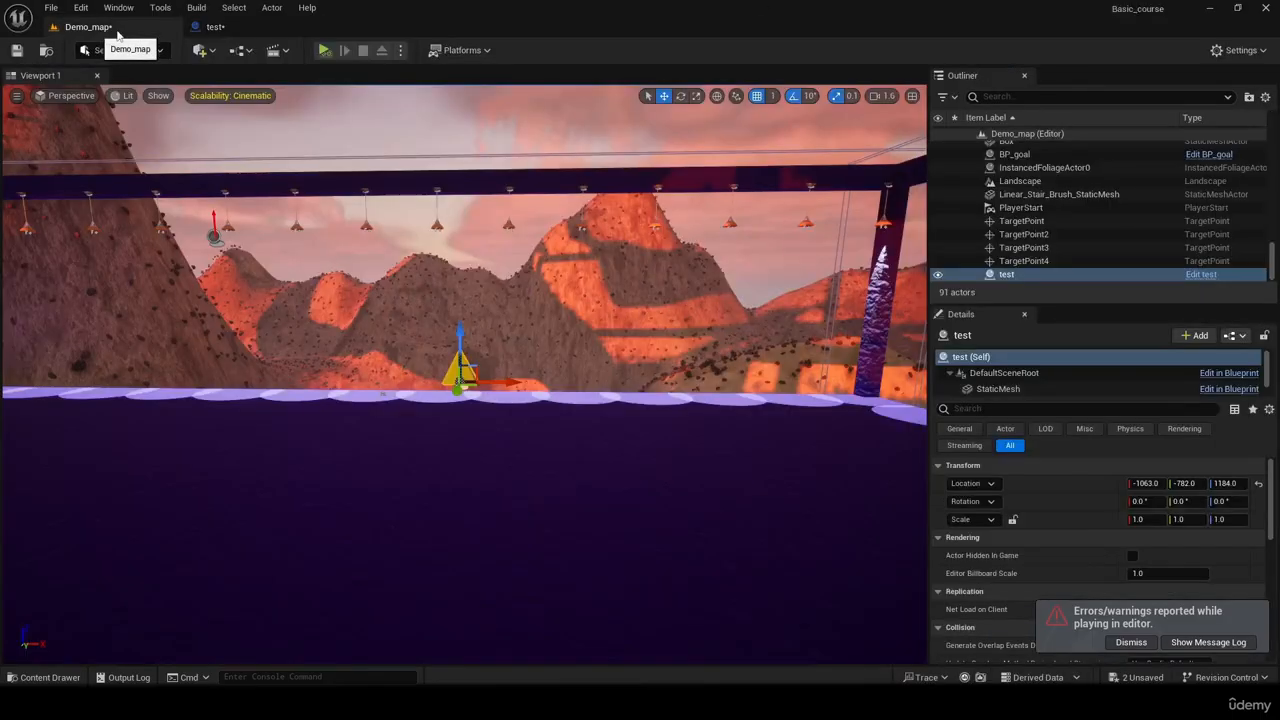
pyautogui.click(325, 50)
pyautogui.moveTo(464, 374); pyautogui.dragTo(850, 370, button='right')
pyautogui.moveTo(628, 254); pyautogui.dragTo(740, 300, button='right')
pyautogui.press('Escape')
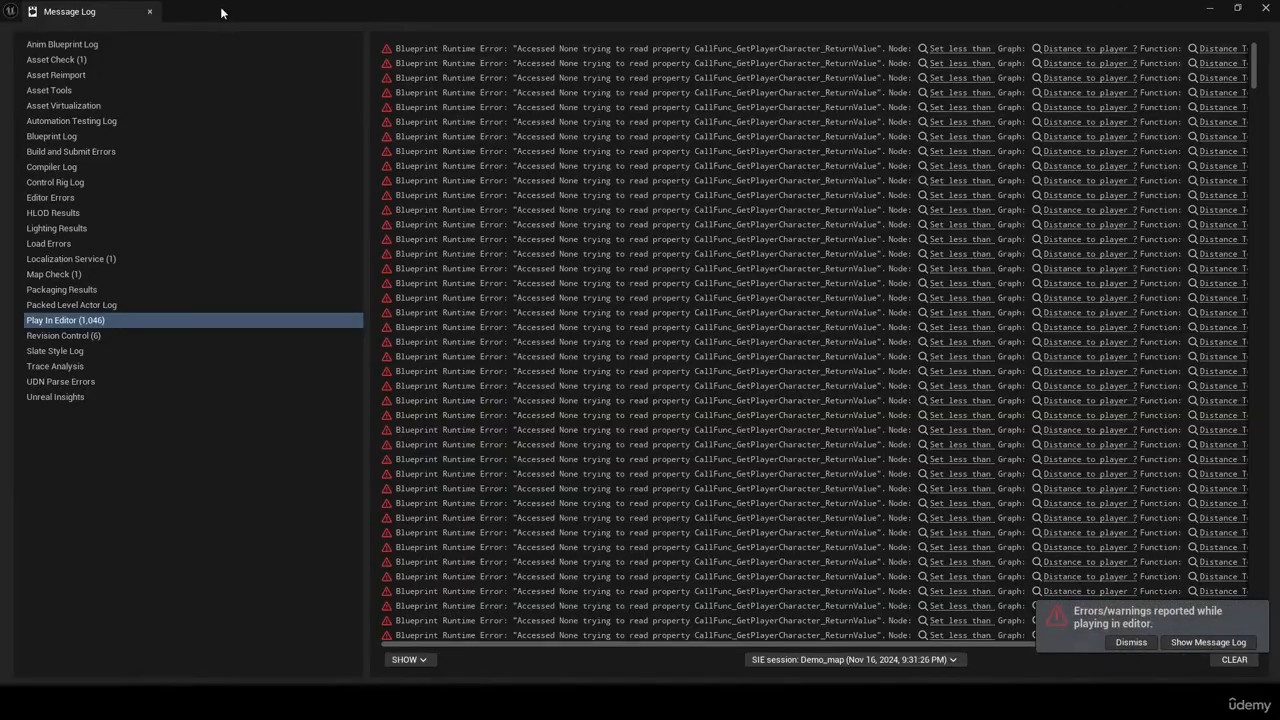
pyautogui.click(150, 11)
# Delete the ProjectileMovement component from the test blueprint.
pyautogui.click(215, 27)
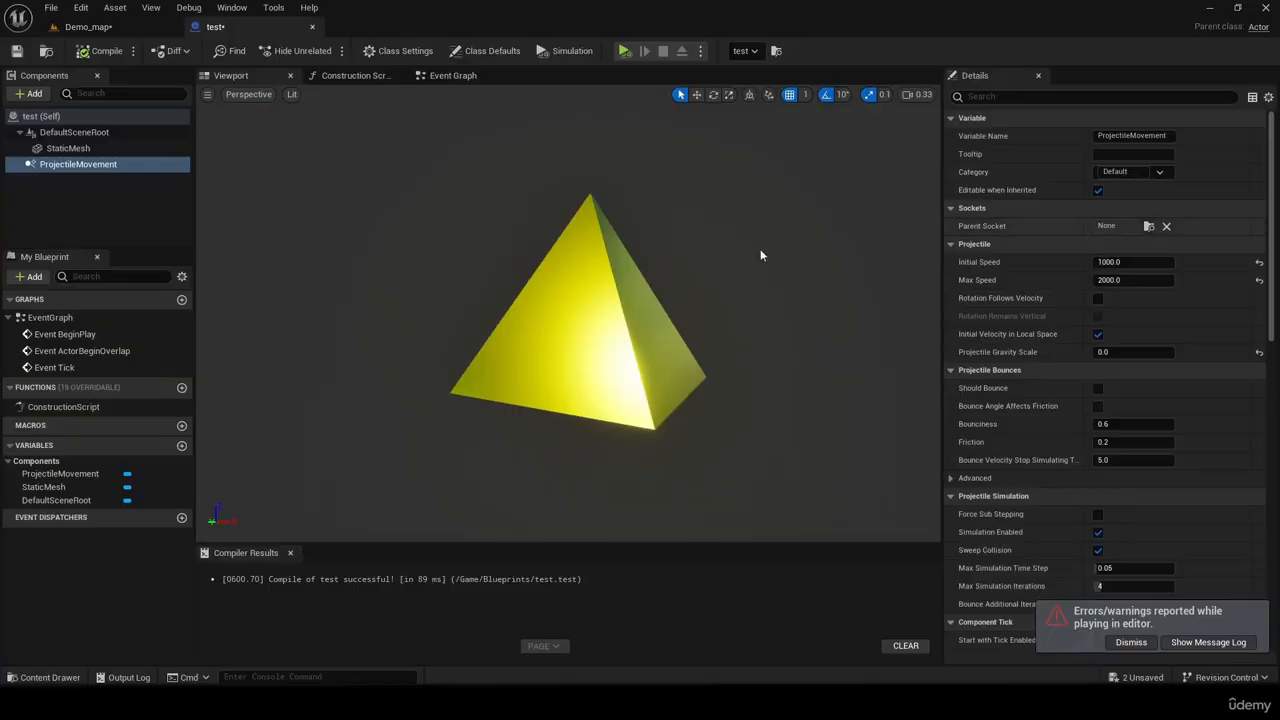
pyautogui.click(125, 164)
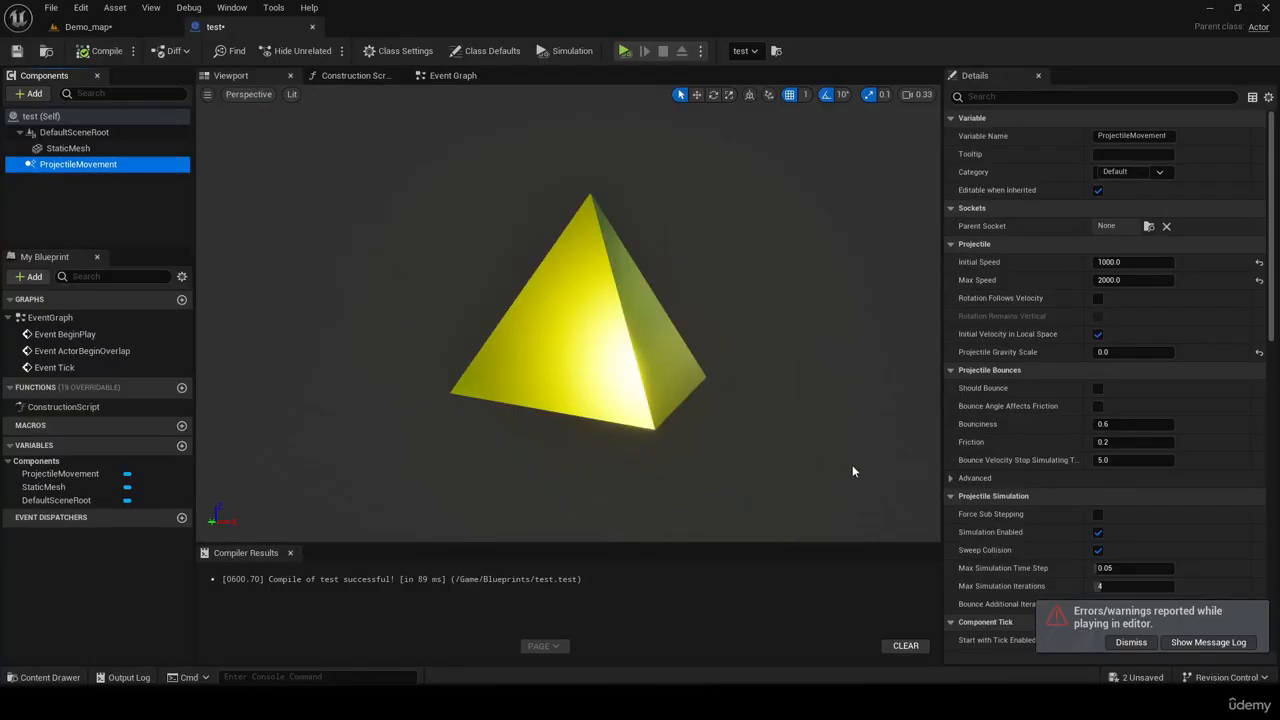
pyautogui.press('Delete')
# Look through the available components, add a Rotating Movement component to the test blueprint with its default name, and compile.
pyautogui.click(30, 94)
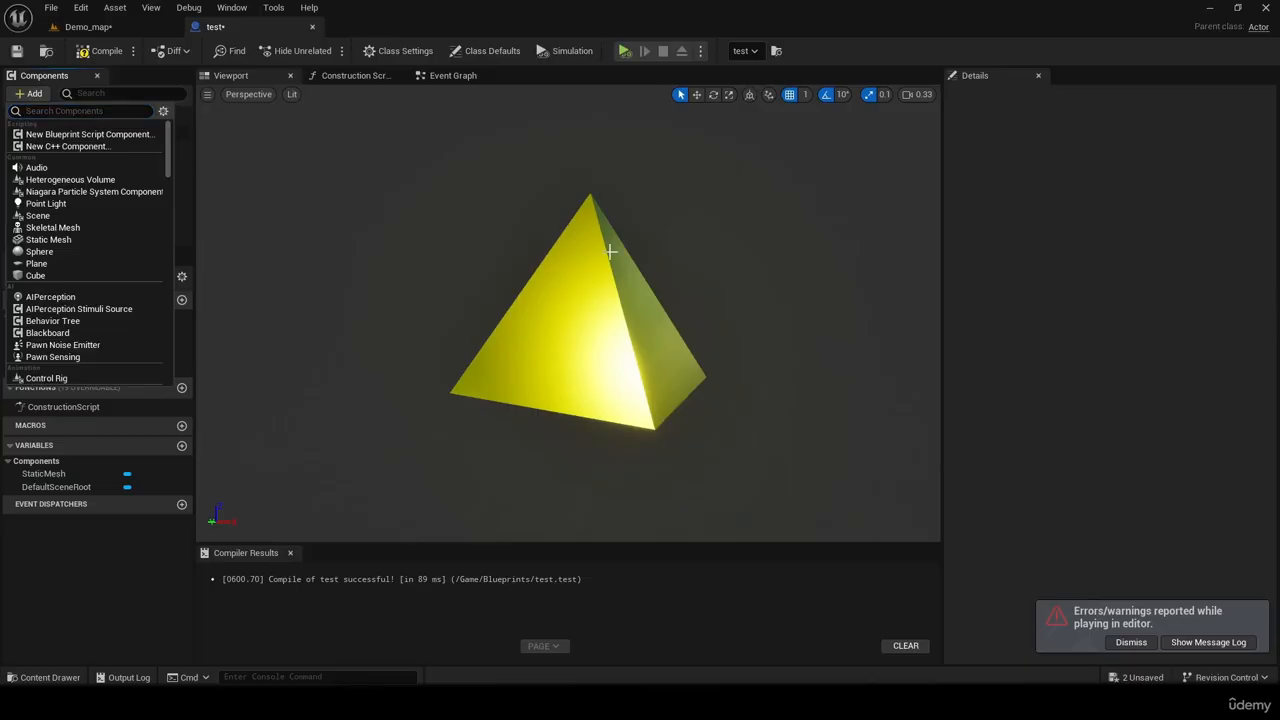
pyautogui.moveTo(168, 150); pyautogui.dragTo(195, 253)
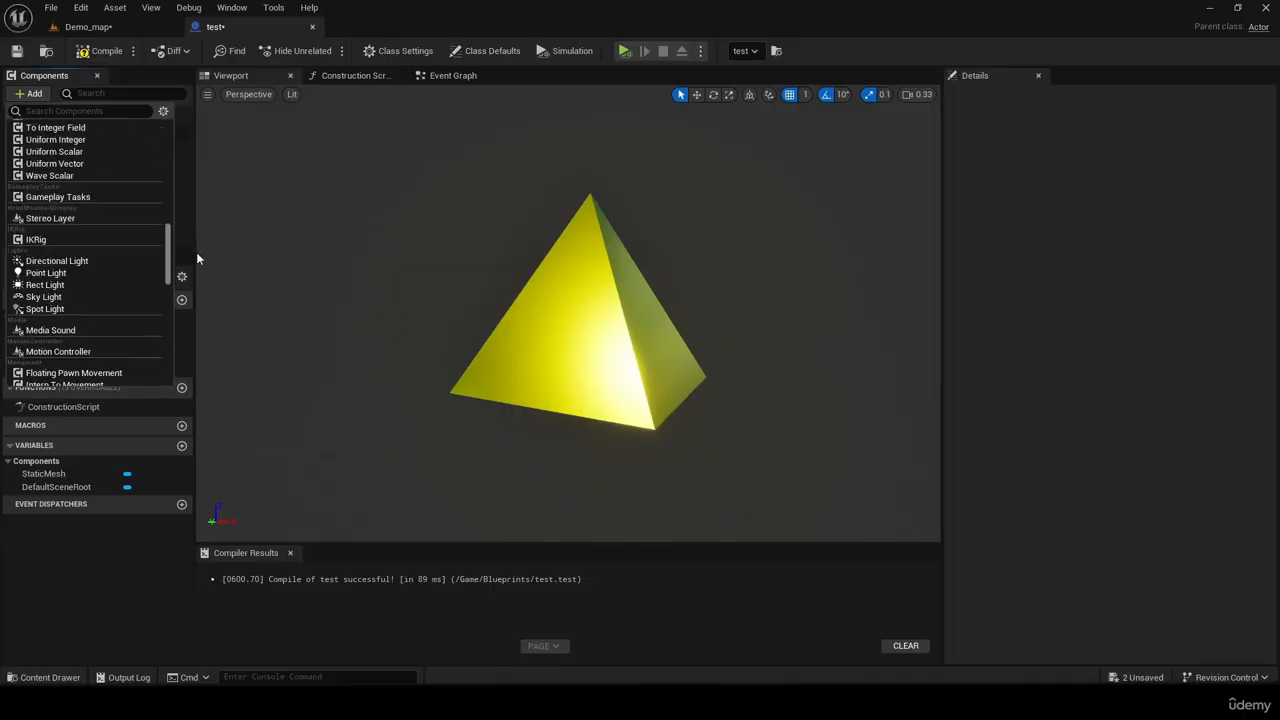
pyautogui.moveTo(200, 253); pyautogui.dragTo(209, 289)
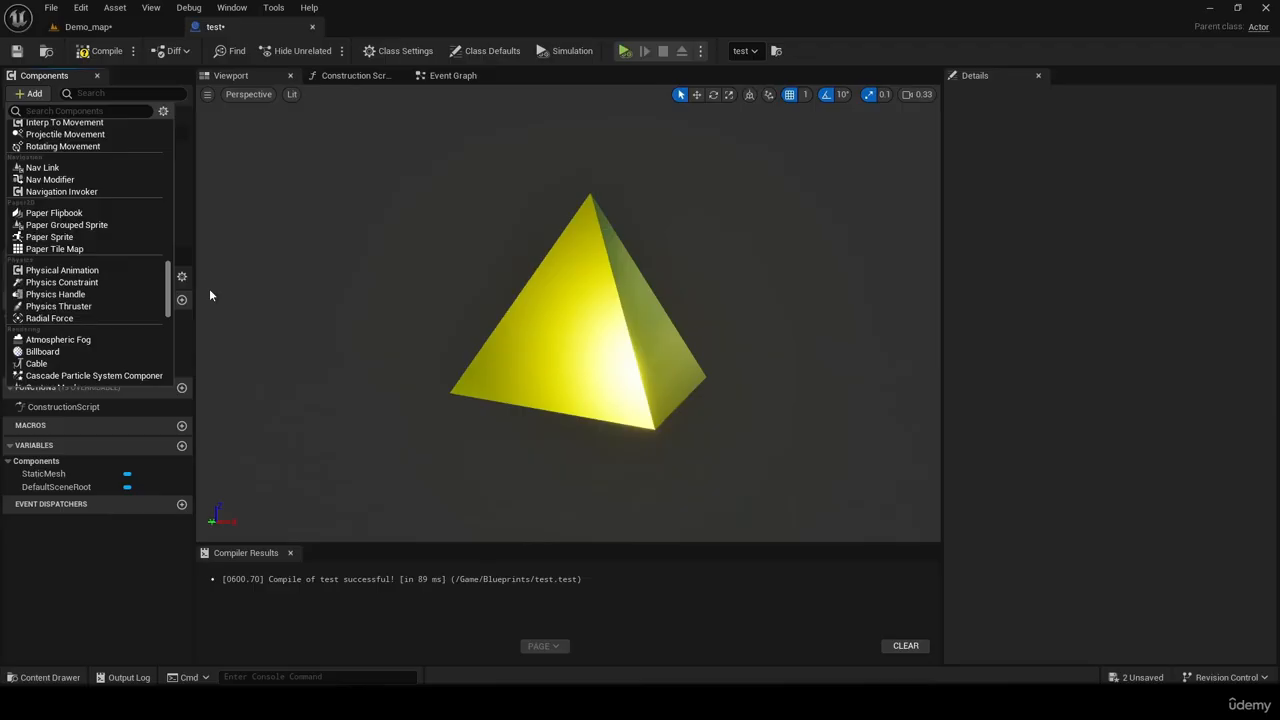
pyautogui.moveTo(209, 289); pyautogui.dragTo(219, 290)
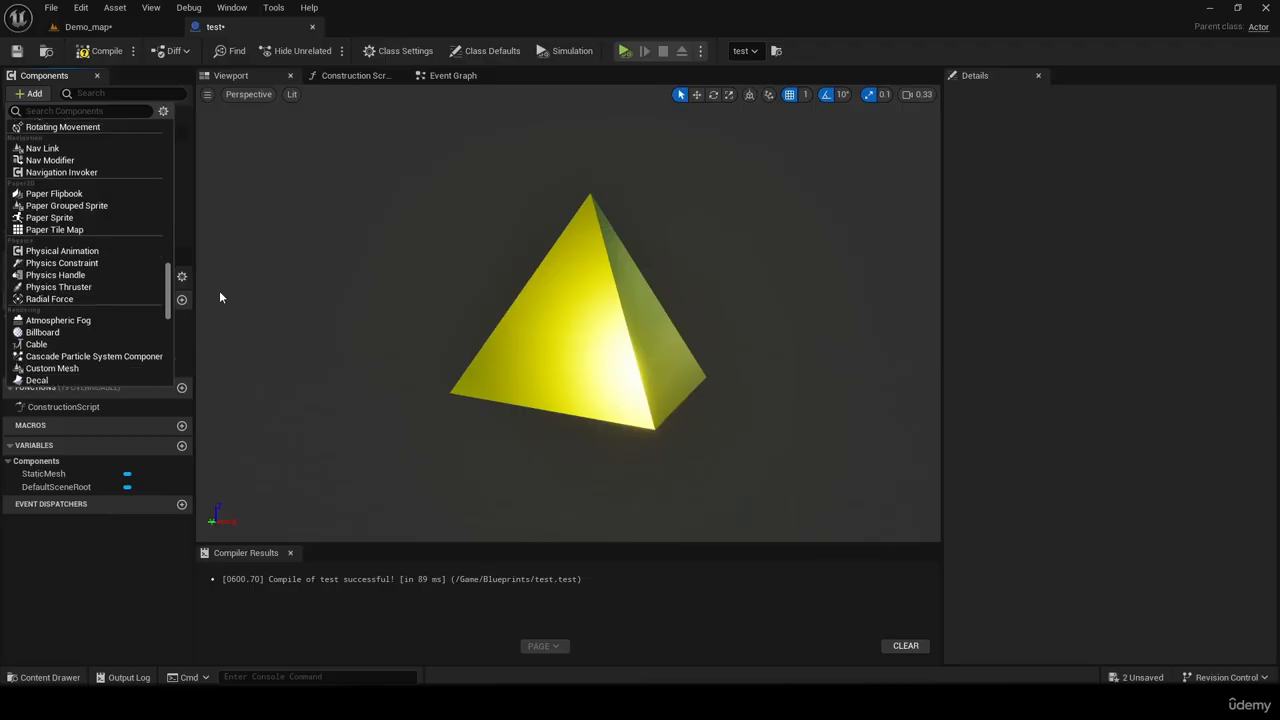
pyautogui.moveTo(220, 297); pyautogui.dragTo(256, 366)
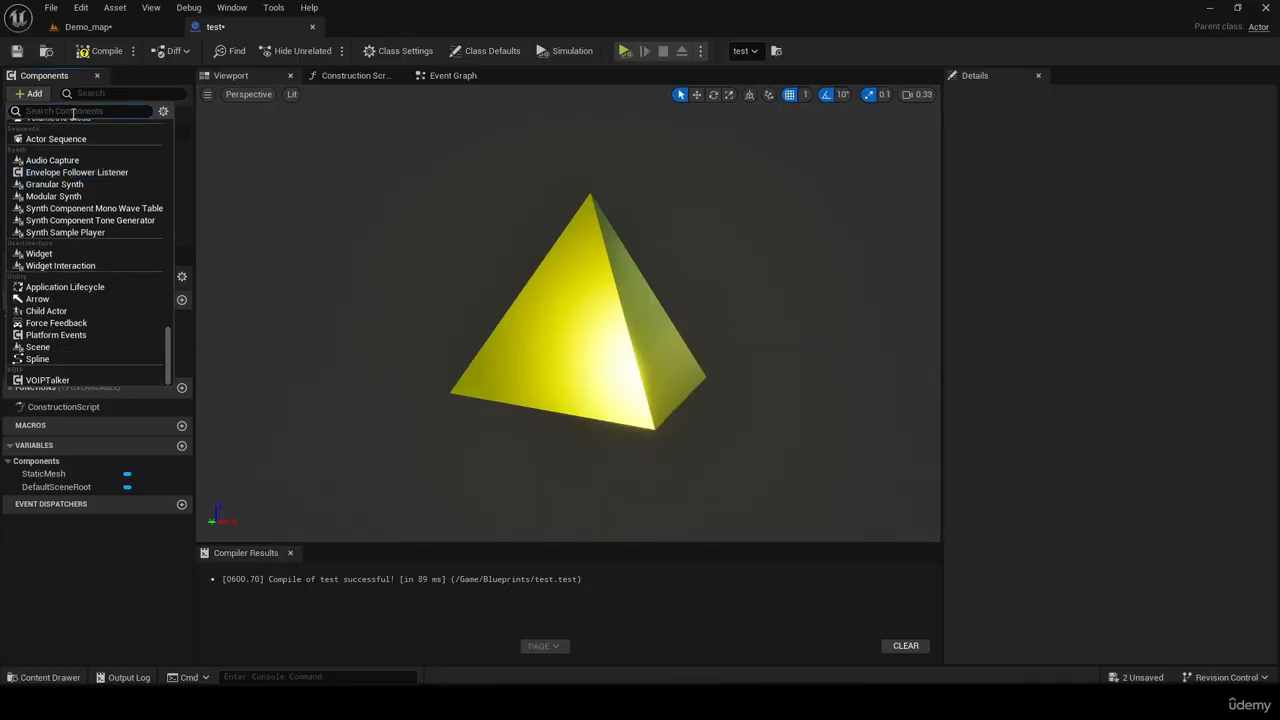
pyautogui.write('moveme')
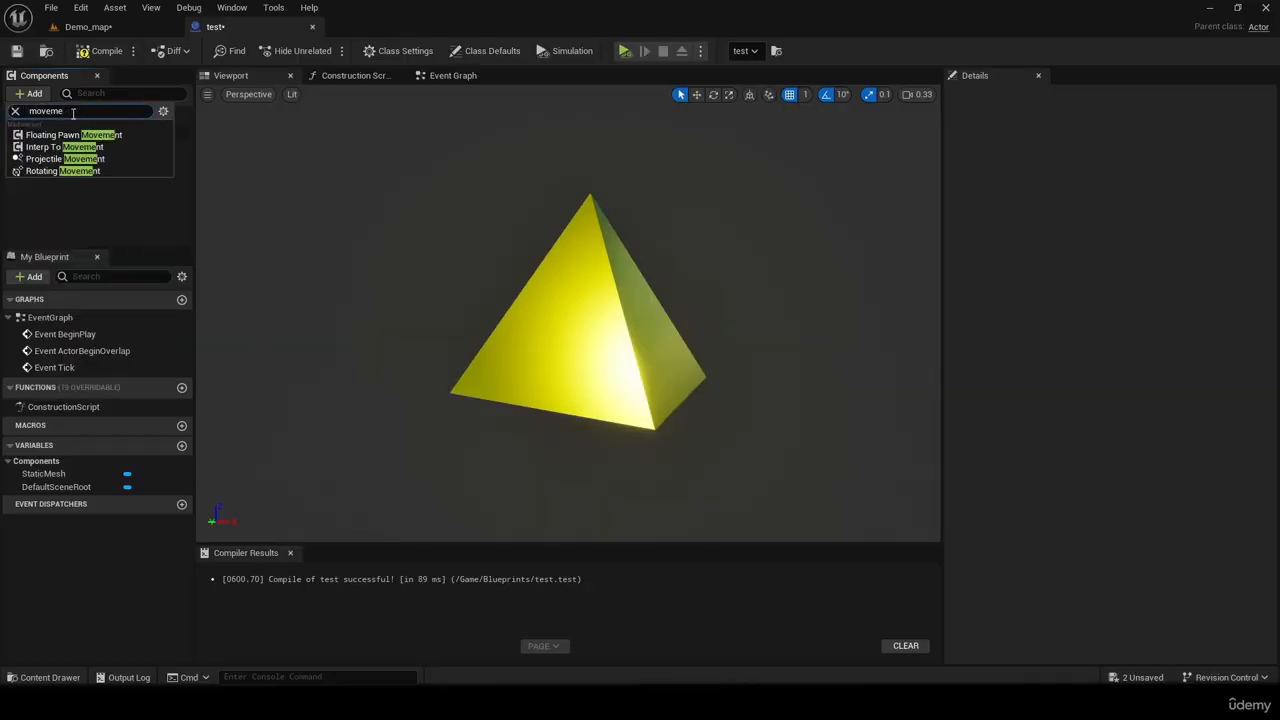
pyautogui.click(65, 170)
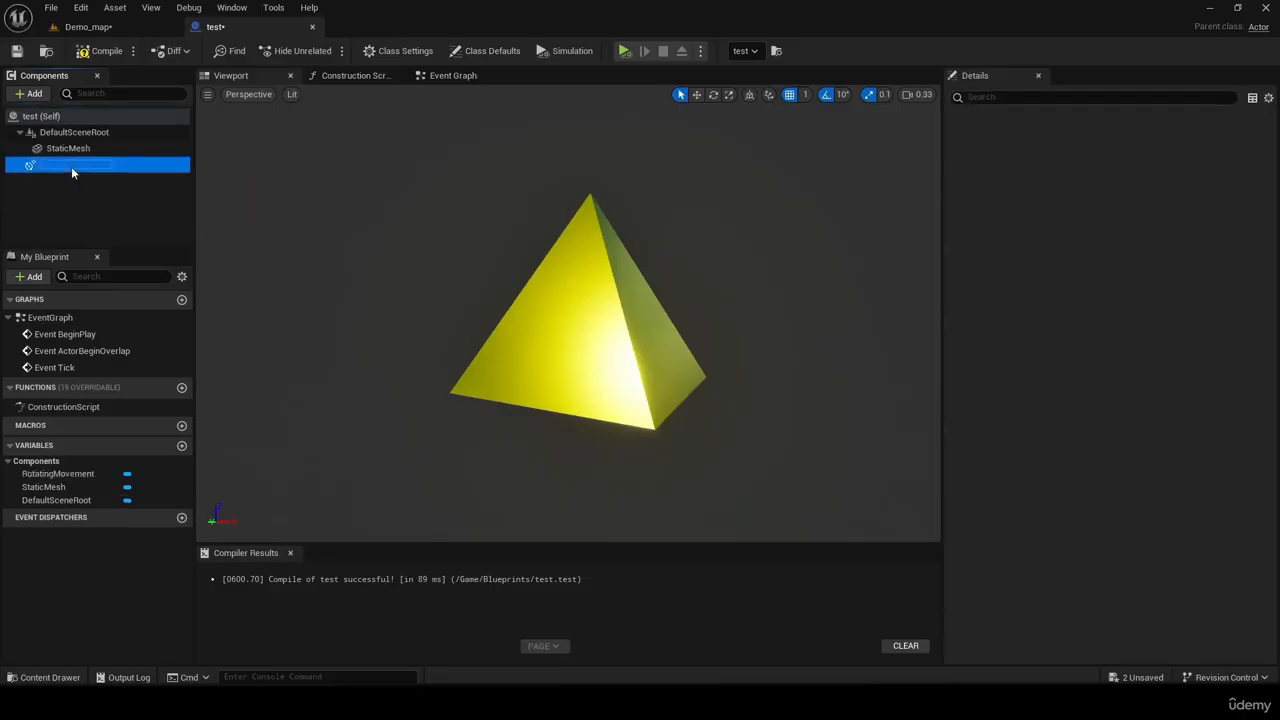
pyautogui.press('Return')
pyautogui.click(100, 51)
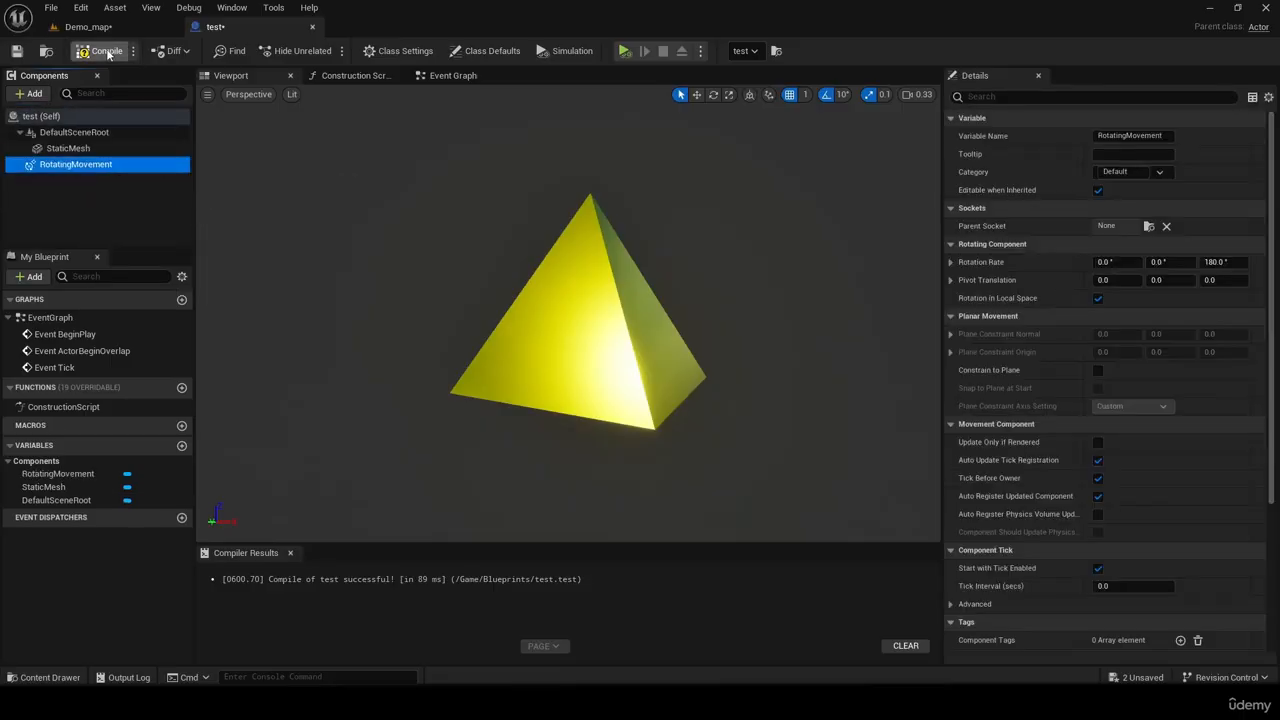
# Run a brief simulation from the test blueprint, stop it, and close the message log.
pyautogui.click(624, 51)
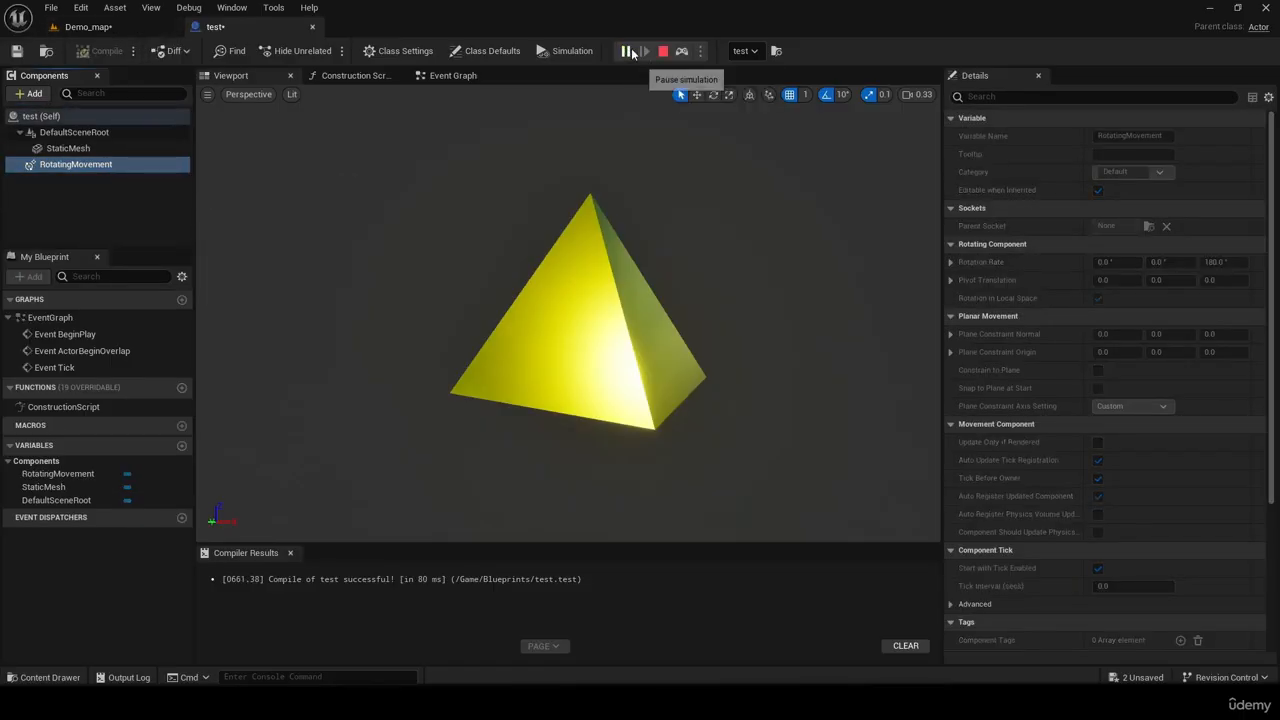
pyautogui.click(662, 55)
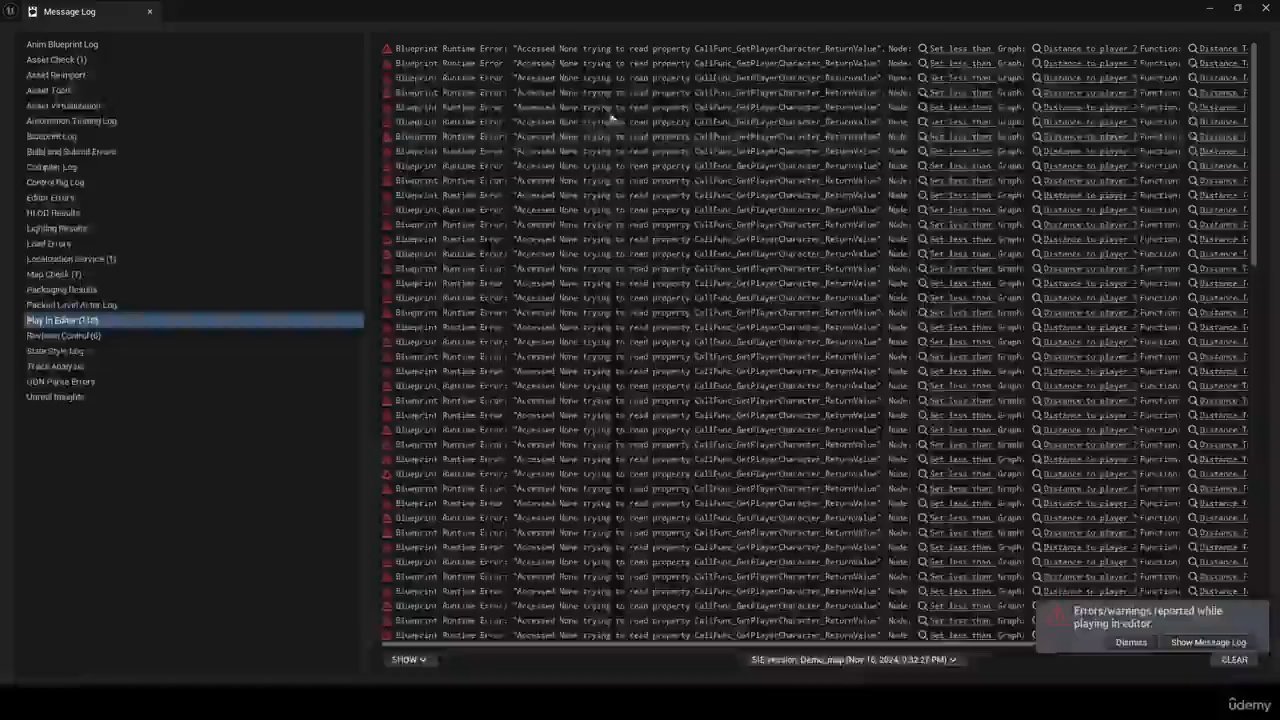
pyautogui.click(181, 20)
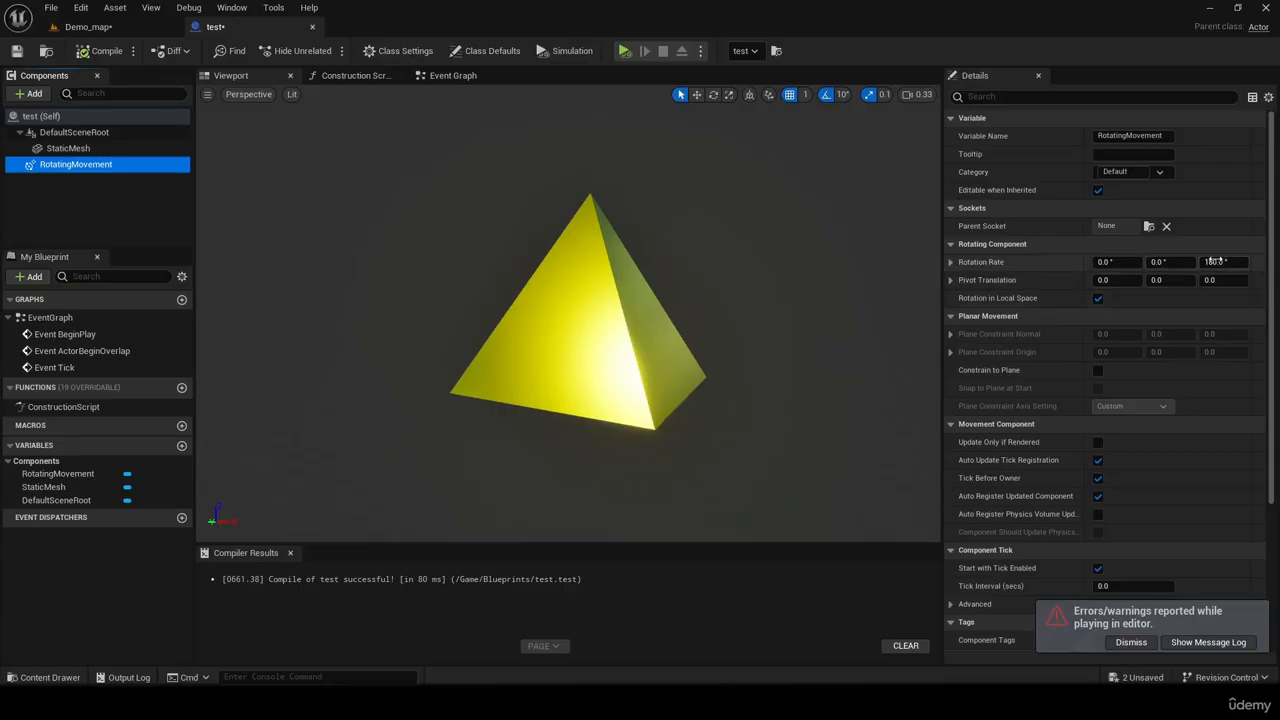
# In Demo_map, scale the test pyramid proportionally to about 3.885 and move it along Y to about -403.
pyautogui.click(86, 26)
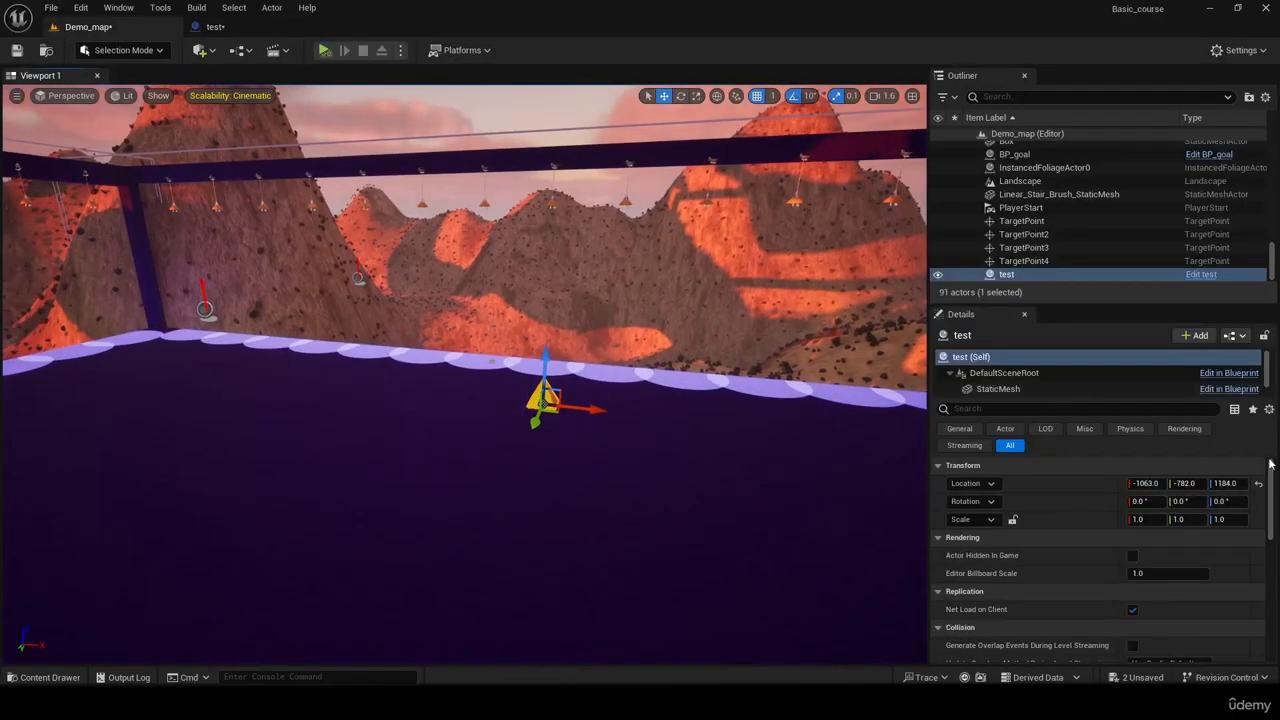
pyautogui.click(1012, 519)
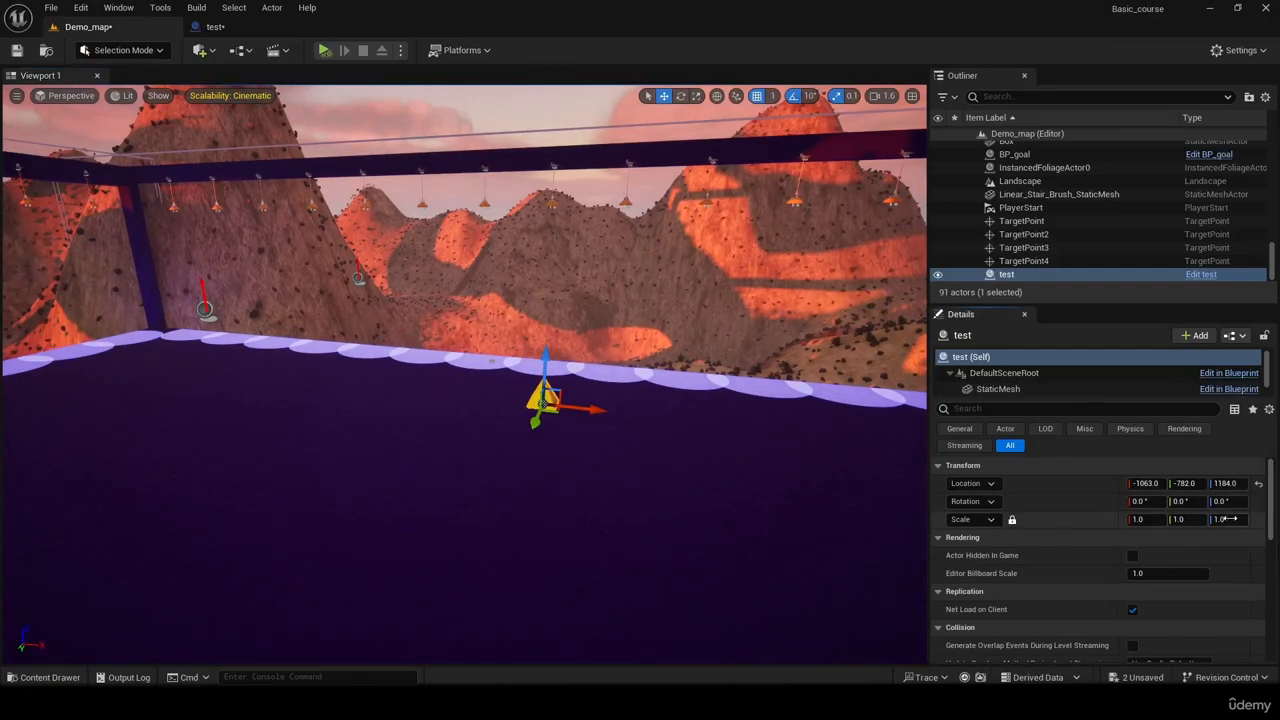
pyautogui.moveTo(1230, 519); pyautogui.dragTo(1270, 519)
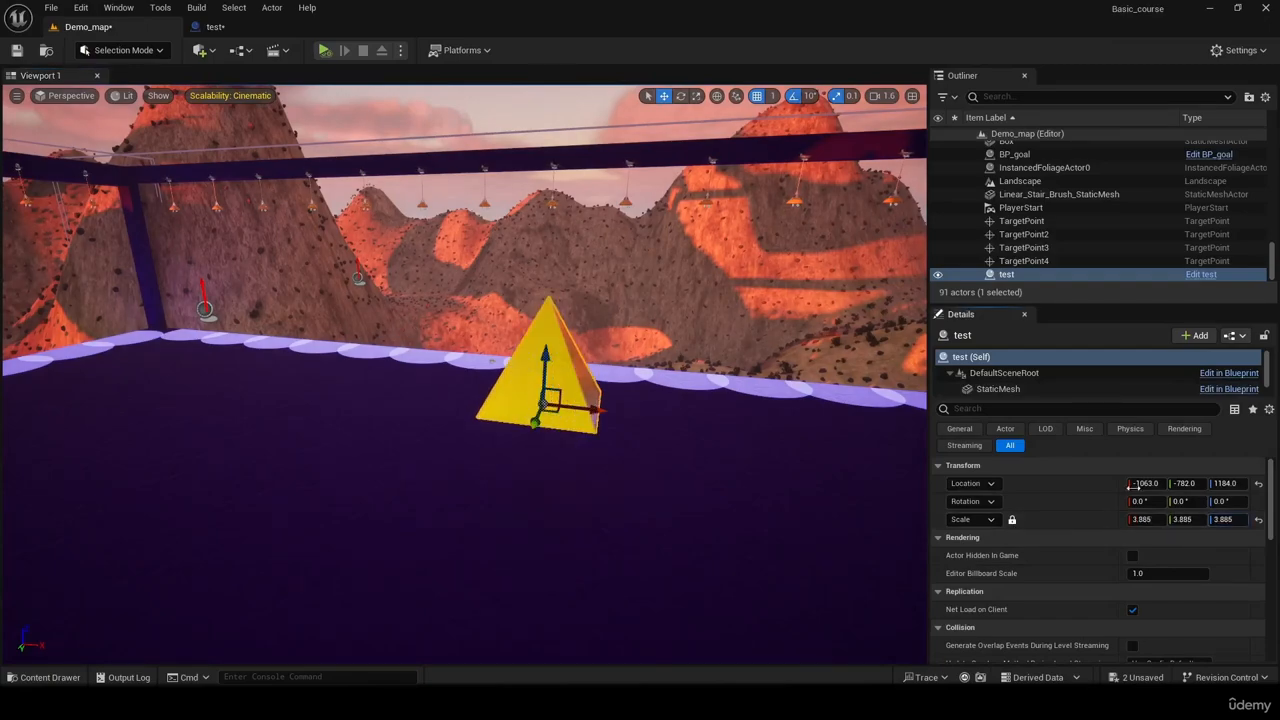
pyautogui.moveTo(591, 272); pyautogui.dragTo(510, 320, button='right')
pyautogui.moveTo(650, 346); pyautogui.dragTo(615, 353)
# Play Demo_map in the Selected Viewport, run and jump the character around the pyramid to observe its rotation, and stop playing.
pyautogui.click(400, 50)
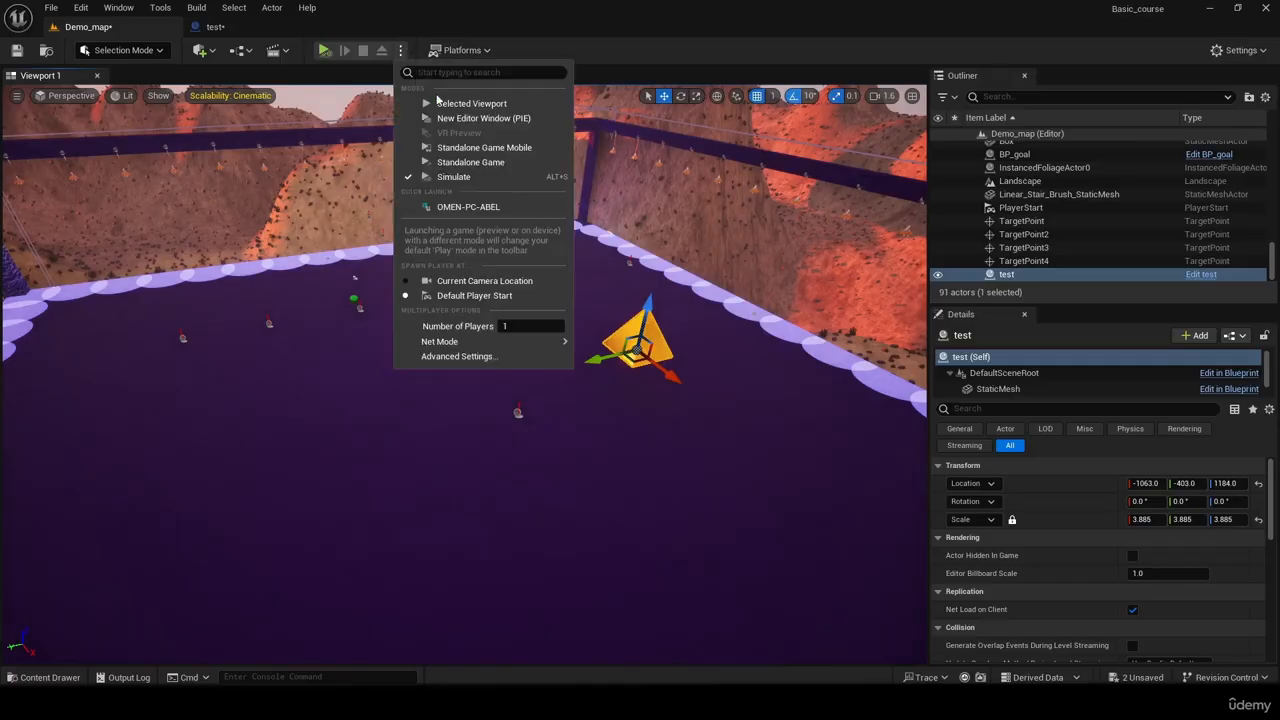
pyautogui.click(452, 104)
pyautogui.press('w')
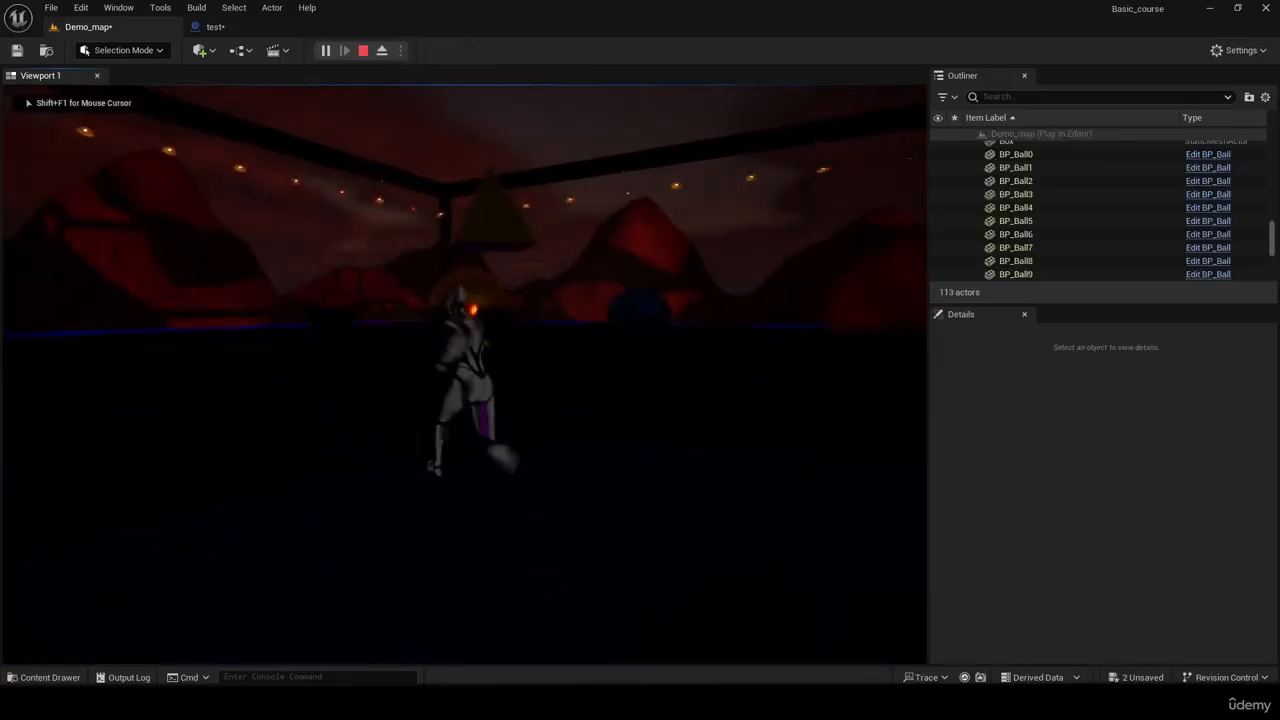
pyautogui.press('space')
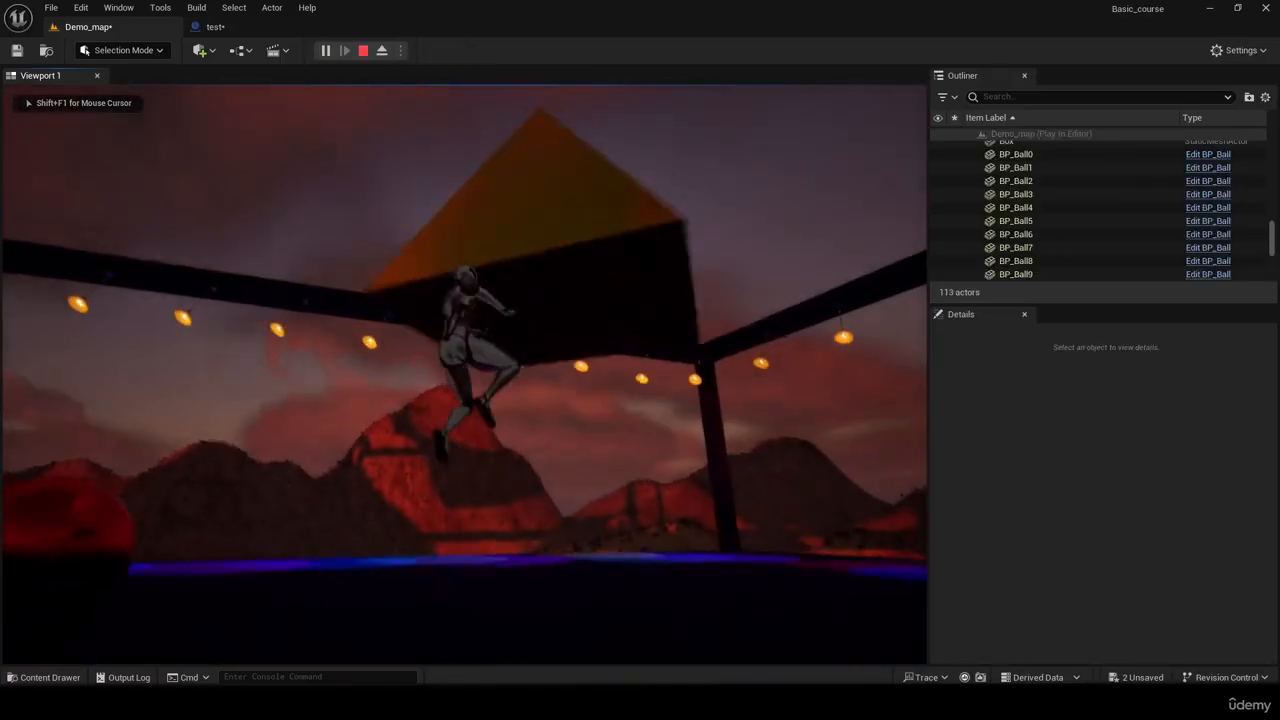
pyautogui.press('space')
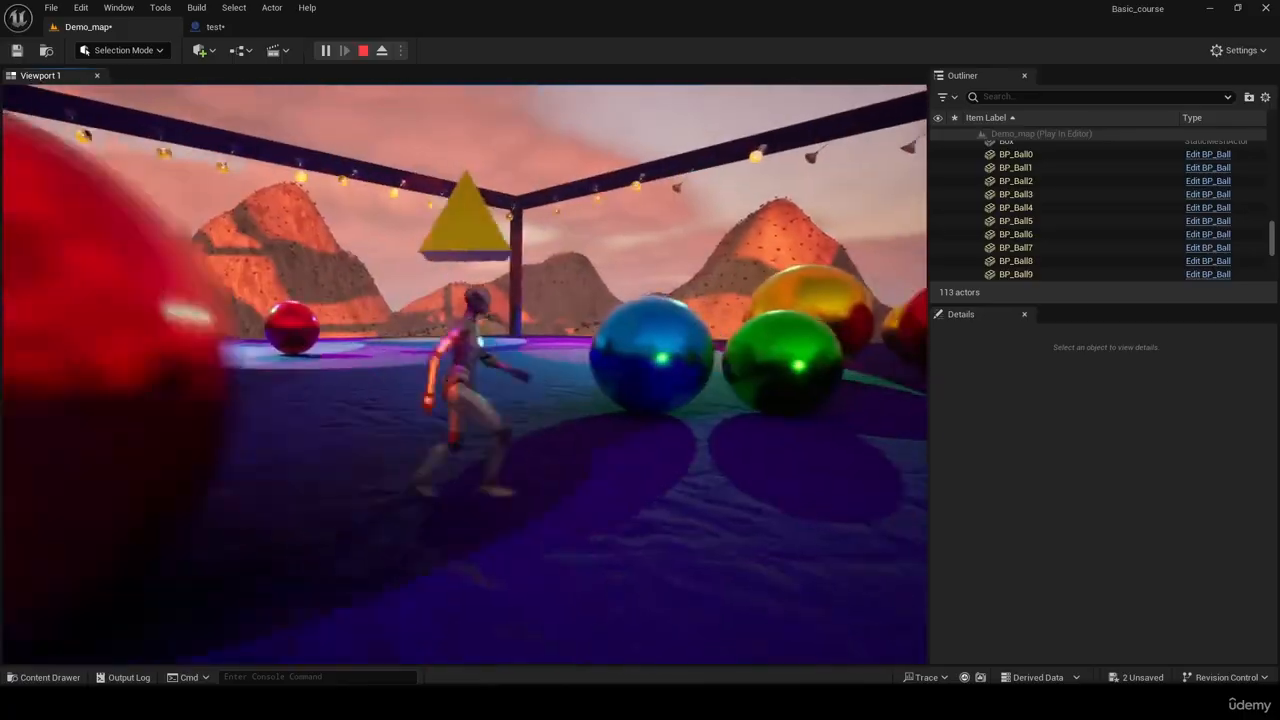
pyautogui.press('space')
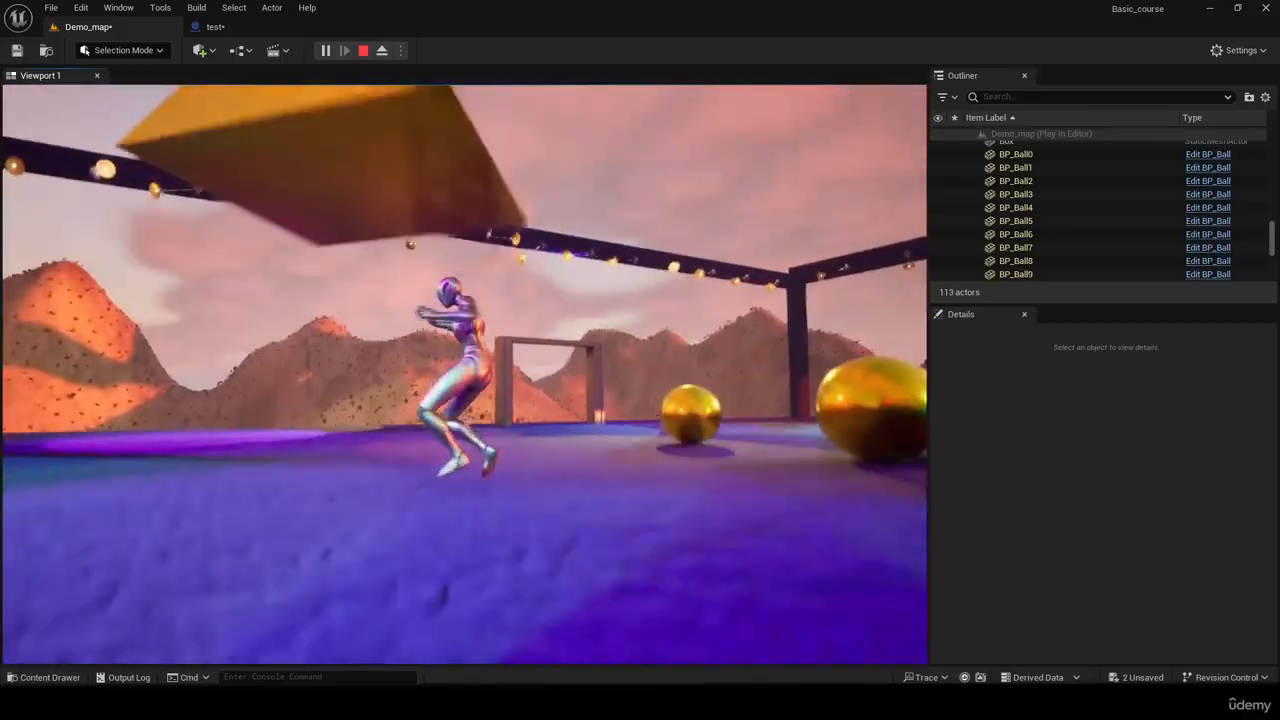
pyautogui.press('s')
pyautogui.press('d')
pyautogui.press('w')
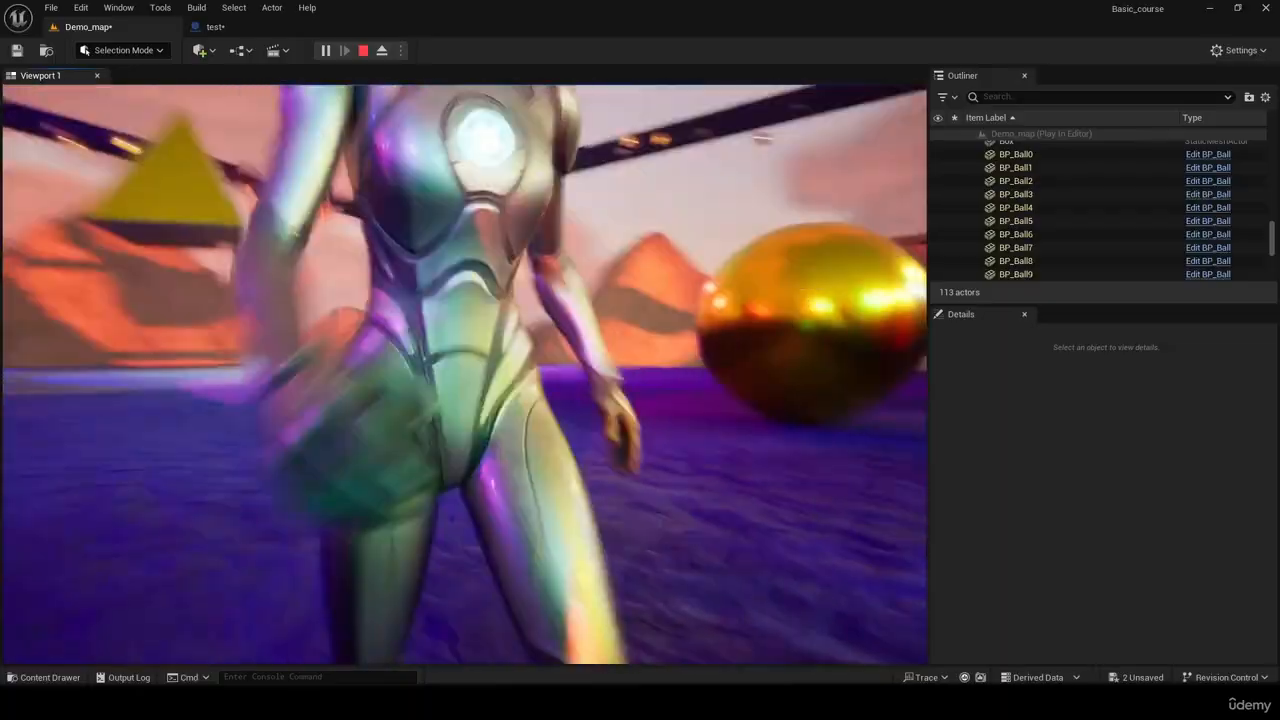
pyautogui.press('d')
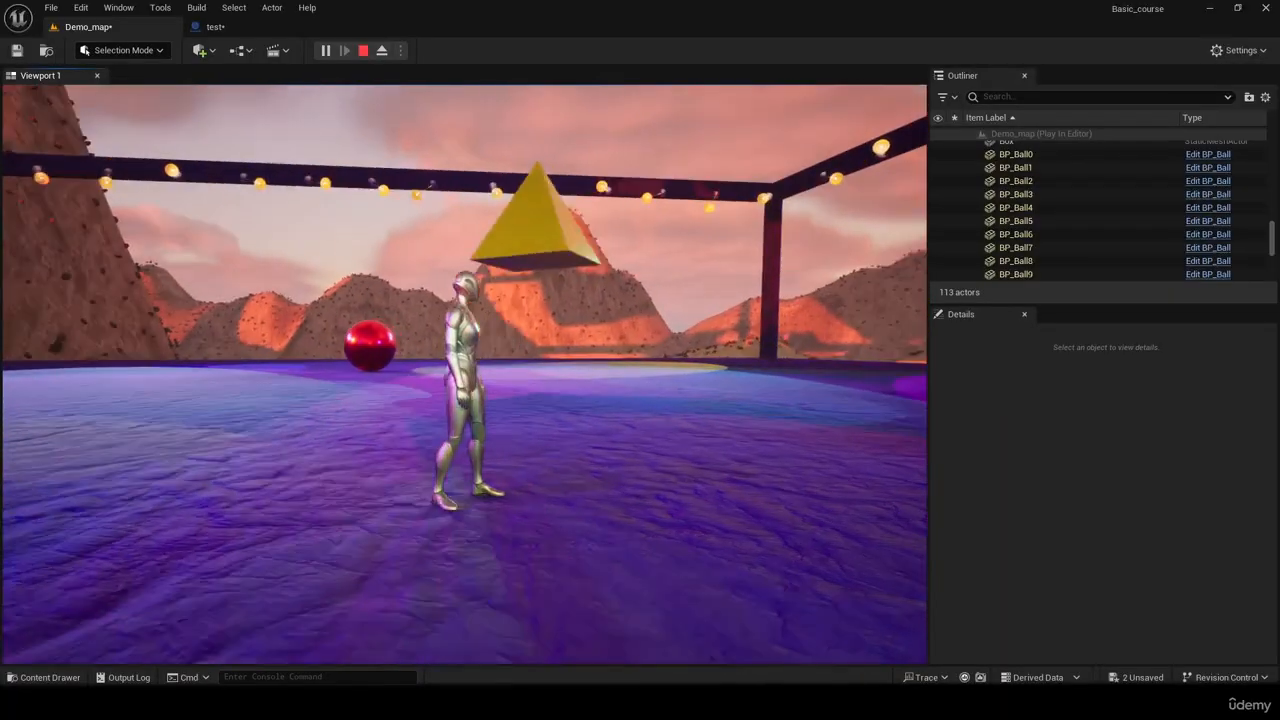
pyautogui.press('w')
pyautogui.press('space')
pyautogui.press('w')
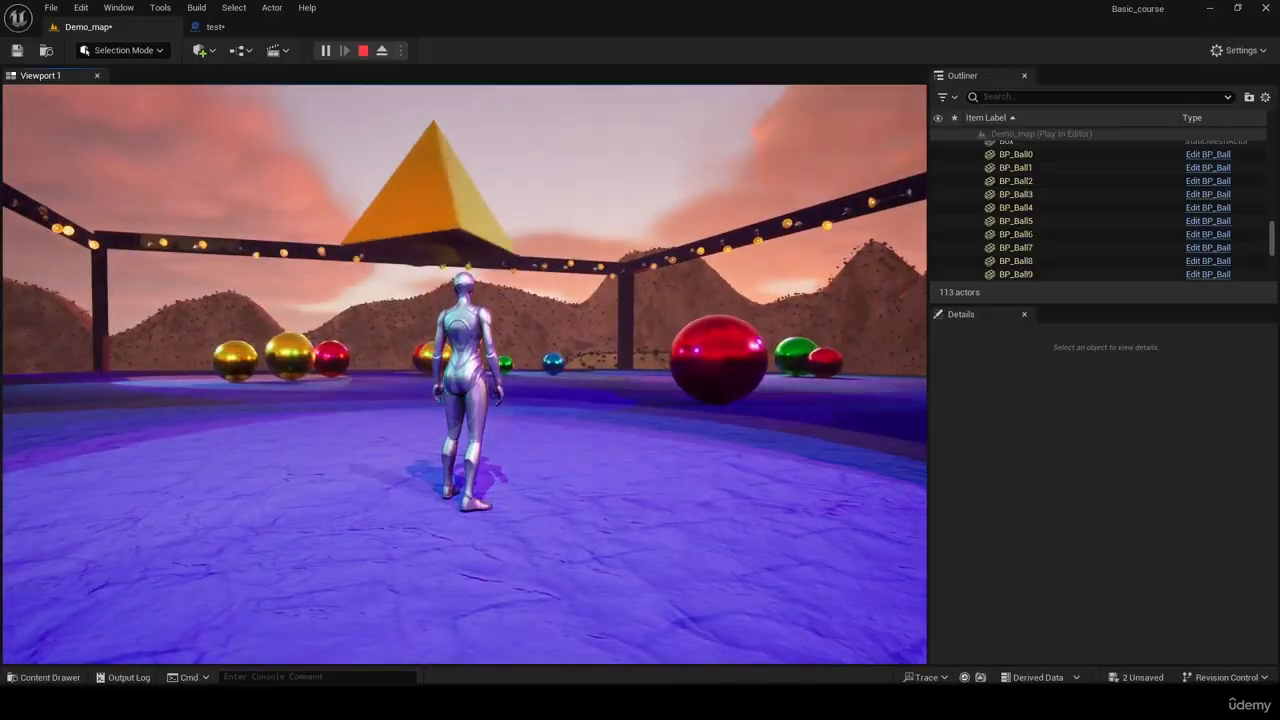
pyautogui.press('Escape')
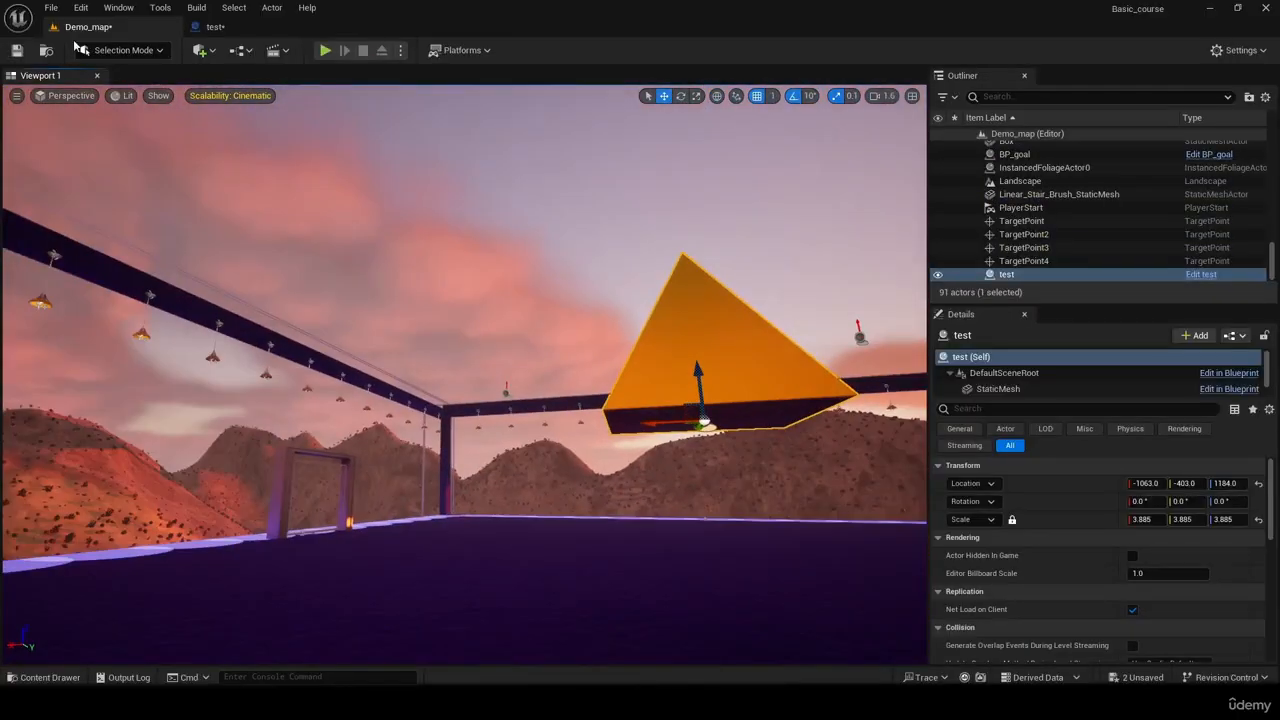
# Return to the test blueprint and examine the RotatingMovement component's Rotation Rate and other settings.
pyautogui.click(215, 26)
pyautogui.click(170, 173)
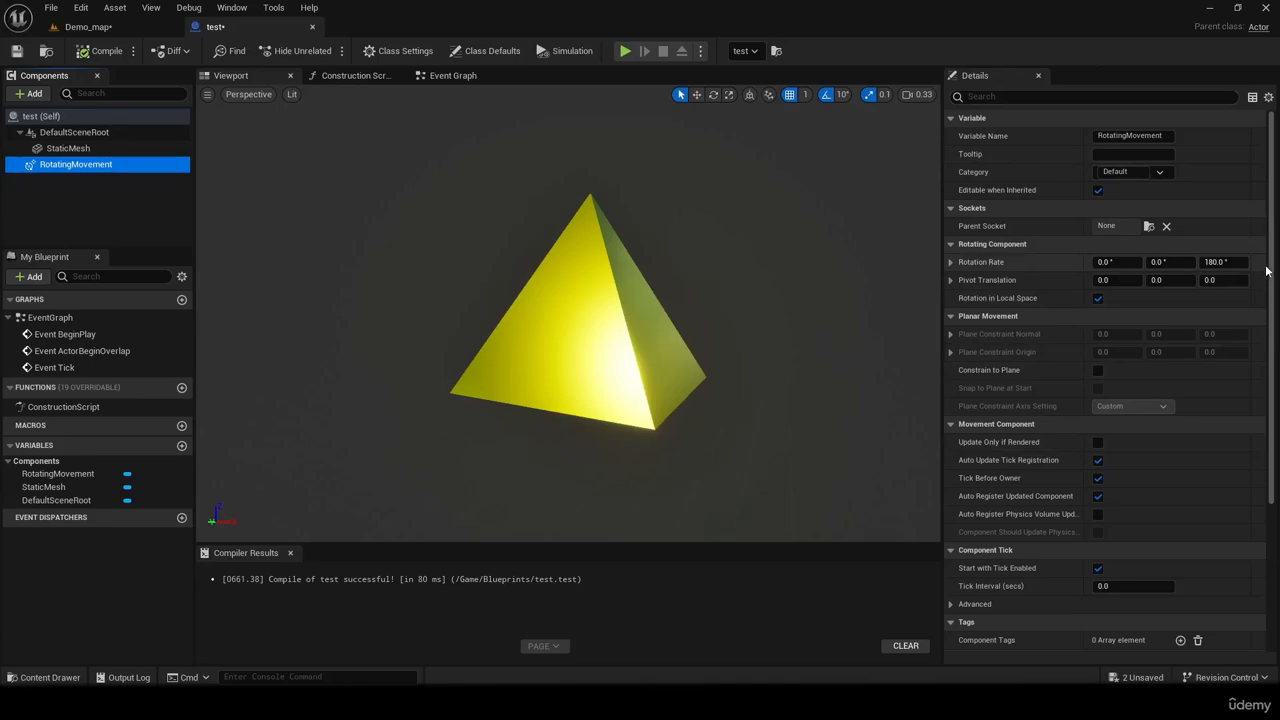
pyautogui.moveTo(1267, 268); pyautogui.dragTo(1250, 200)
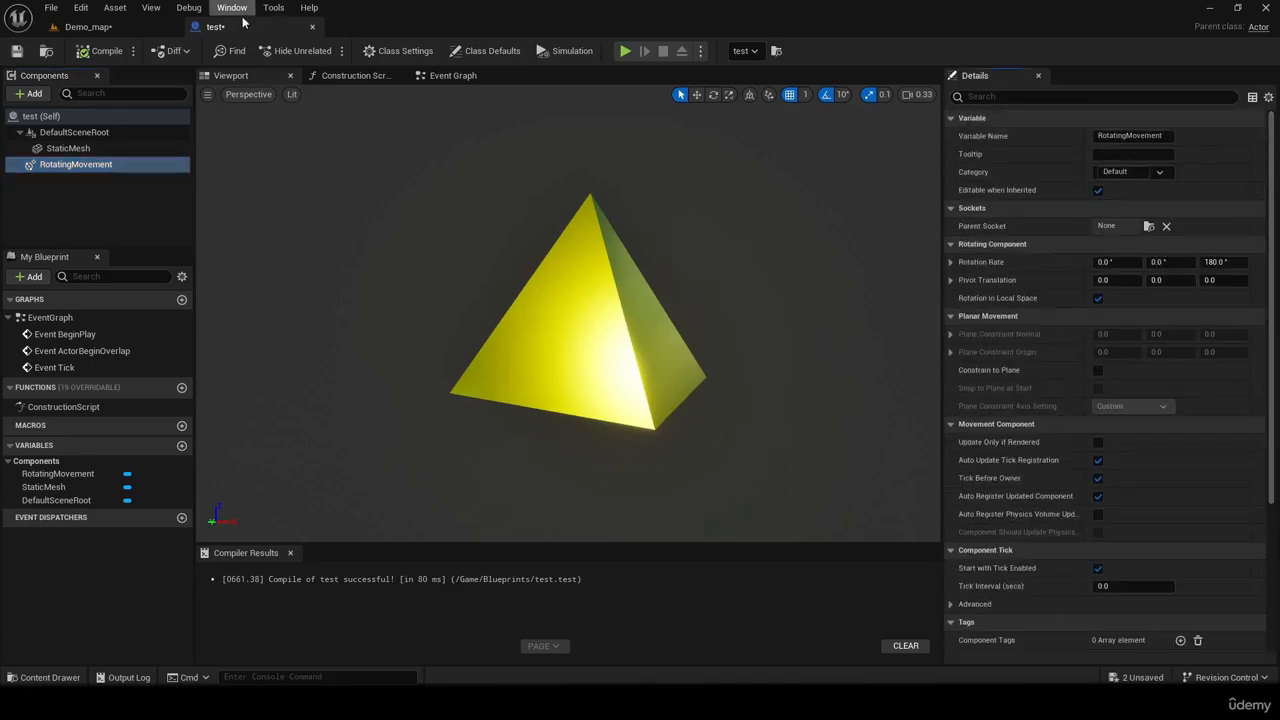
# Close the test blueprint editor and delete the test pyramid actor from Demo_map.
pyautogui.click(312, 27)
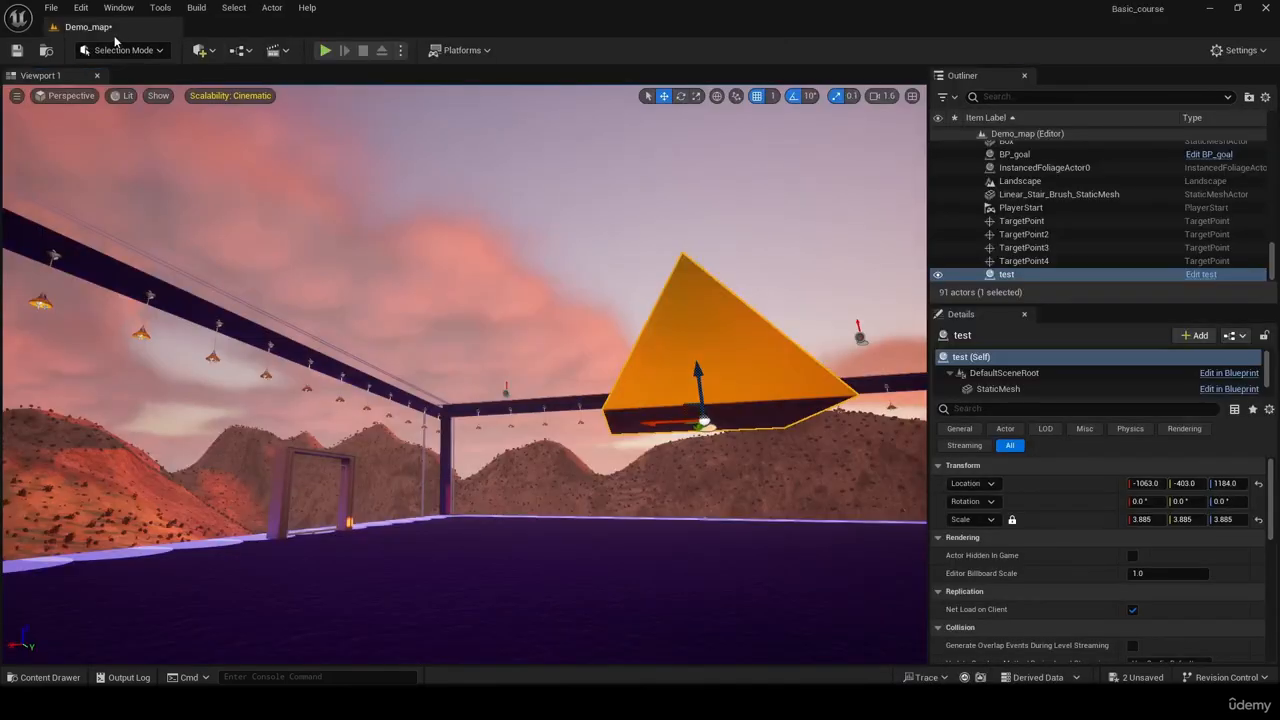
pyautogui.moveTo(515, 355); pyautogui.dragTo(600, 380, button='right')
pyautogui.hotkey('ctrl', 'space')
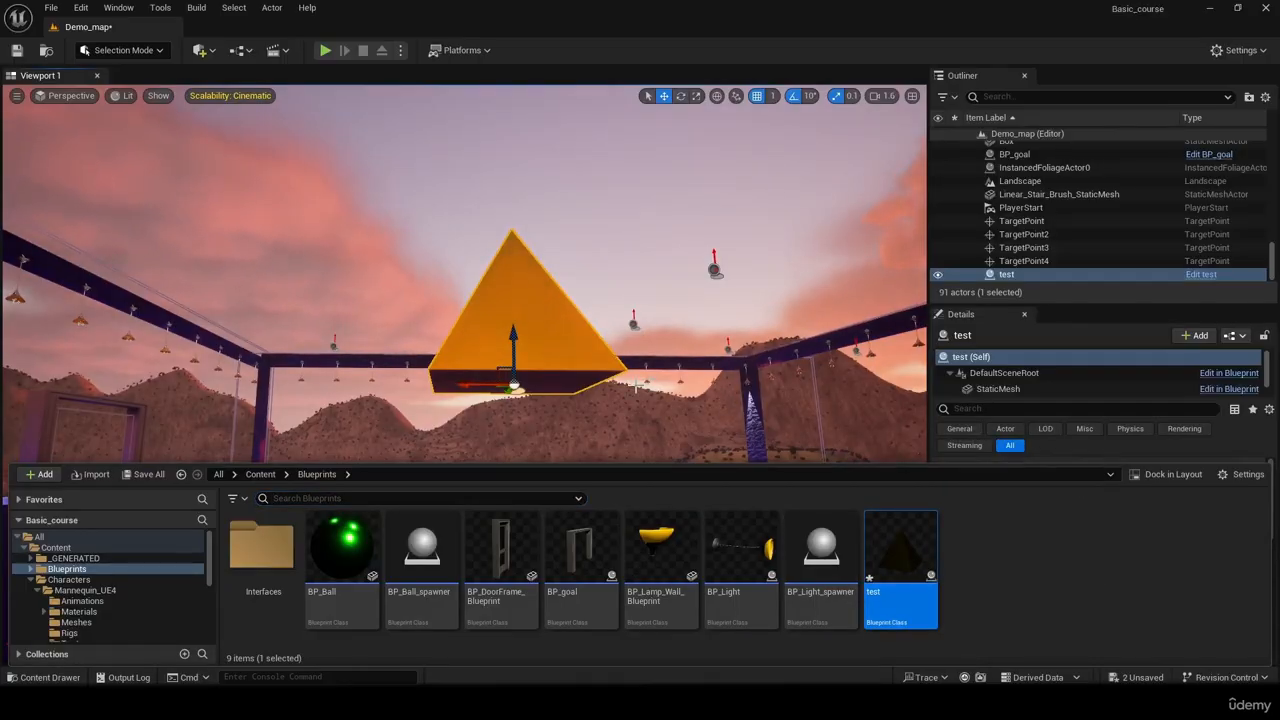
pyautogui.hotkey('ctrl', 'space')
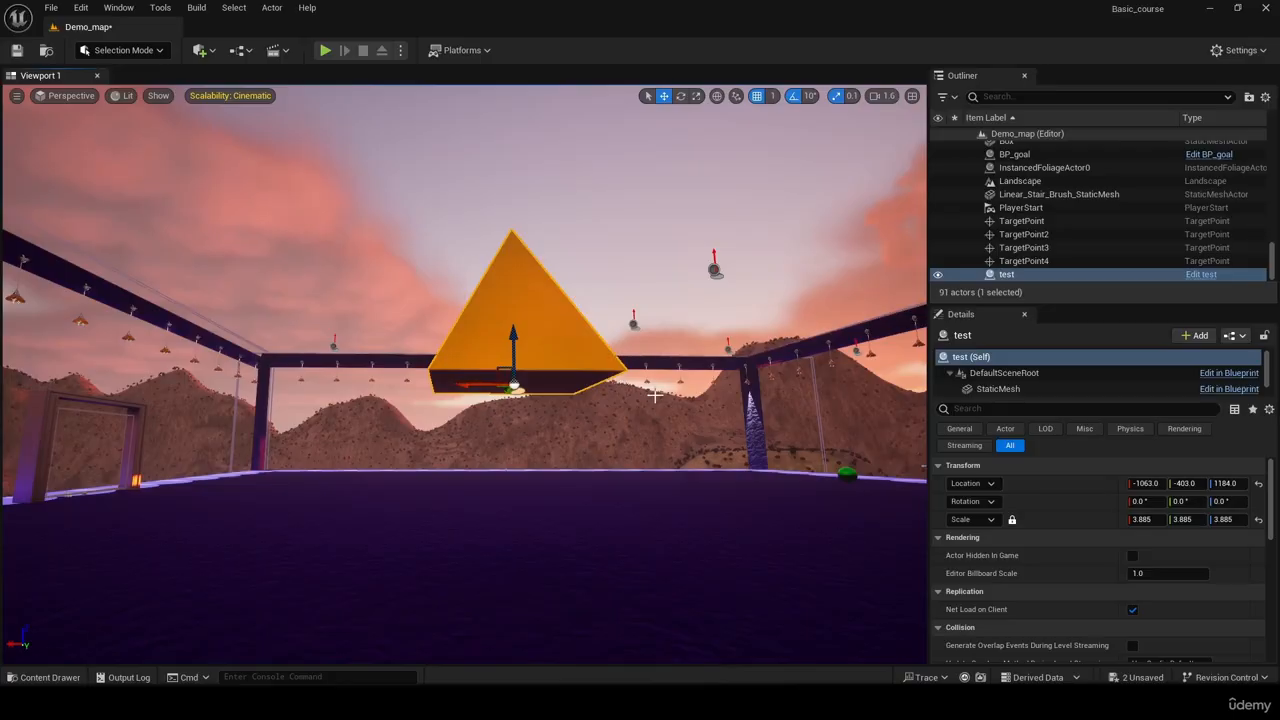
pyautogui.press('Delete')
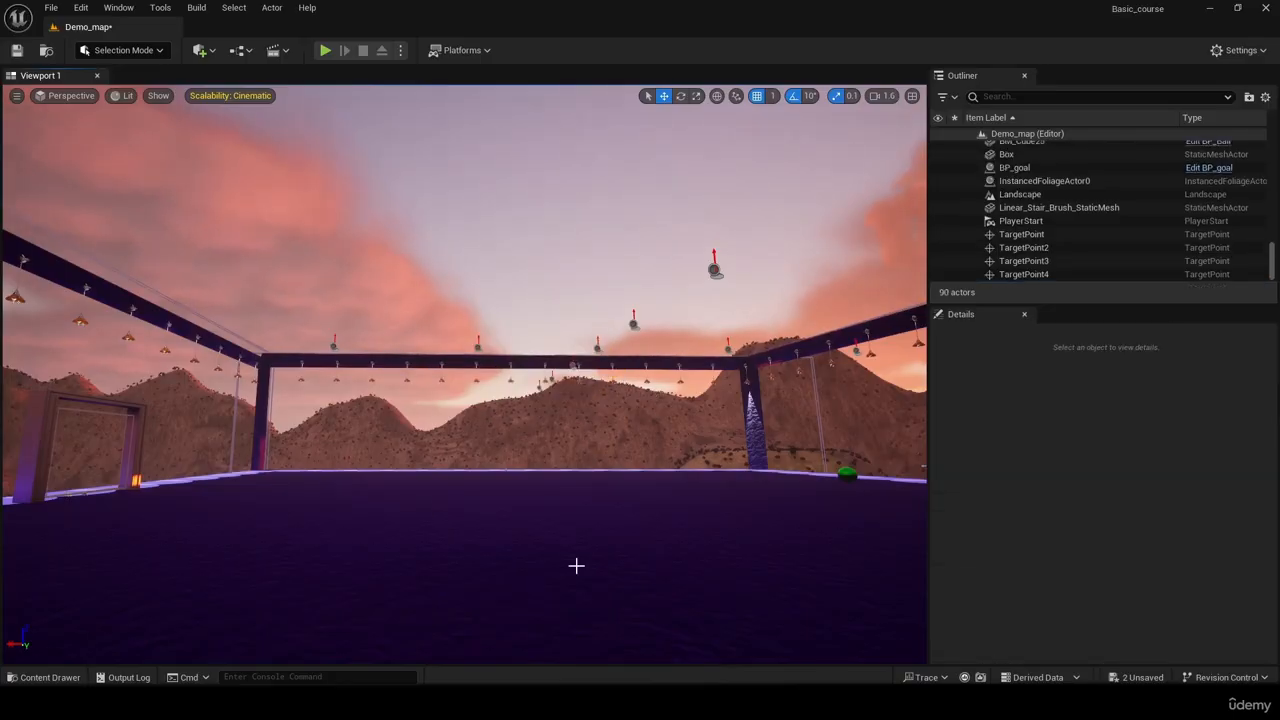
# Force-delete the test blueprint asset from the Blueprints folder.
pyautogui.hotkey('ctrl', 'space')
pyautogui.press('Delete')
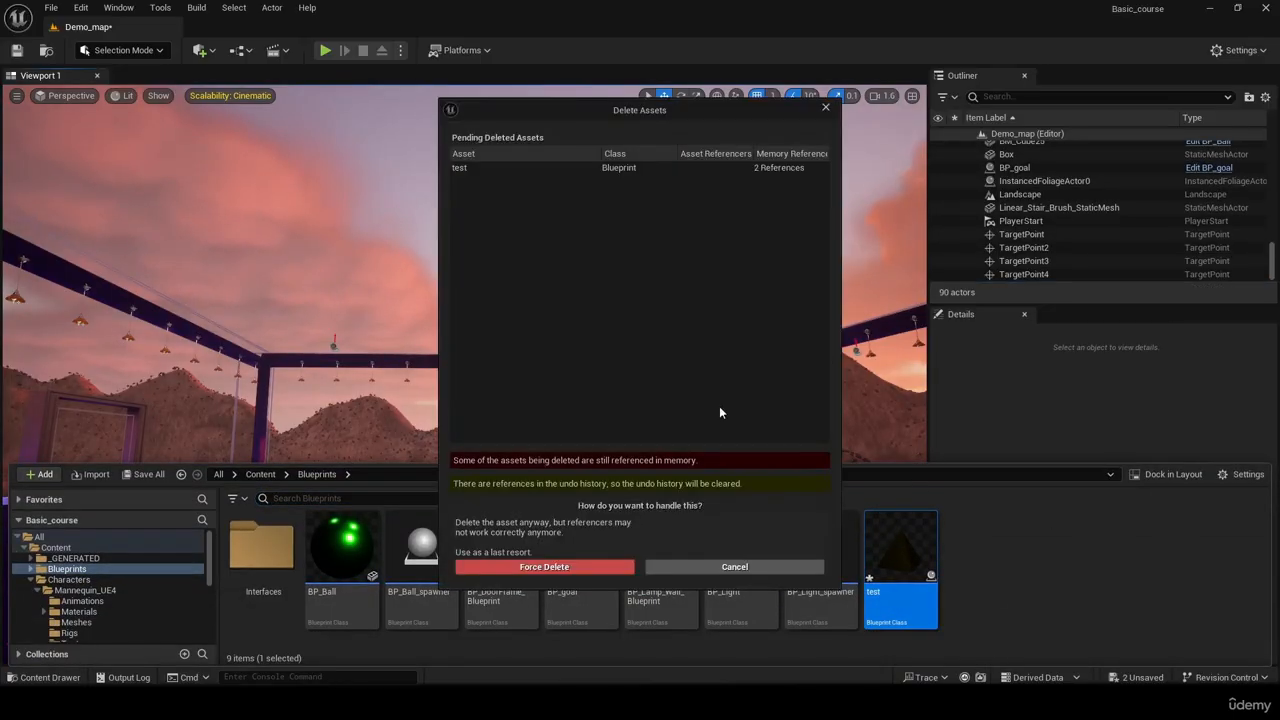
pyautogui.click(544, 566)
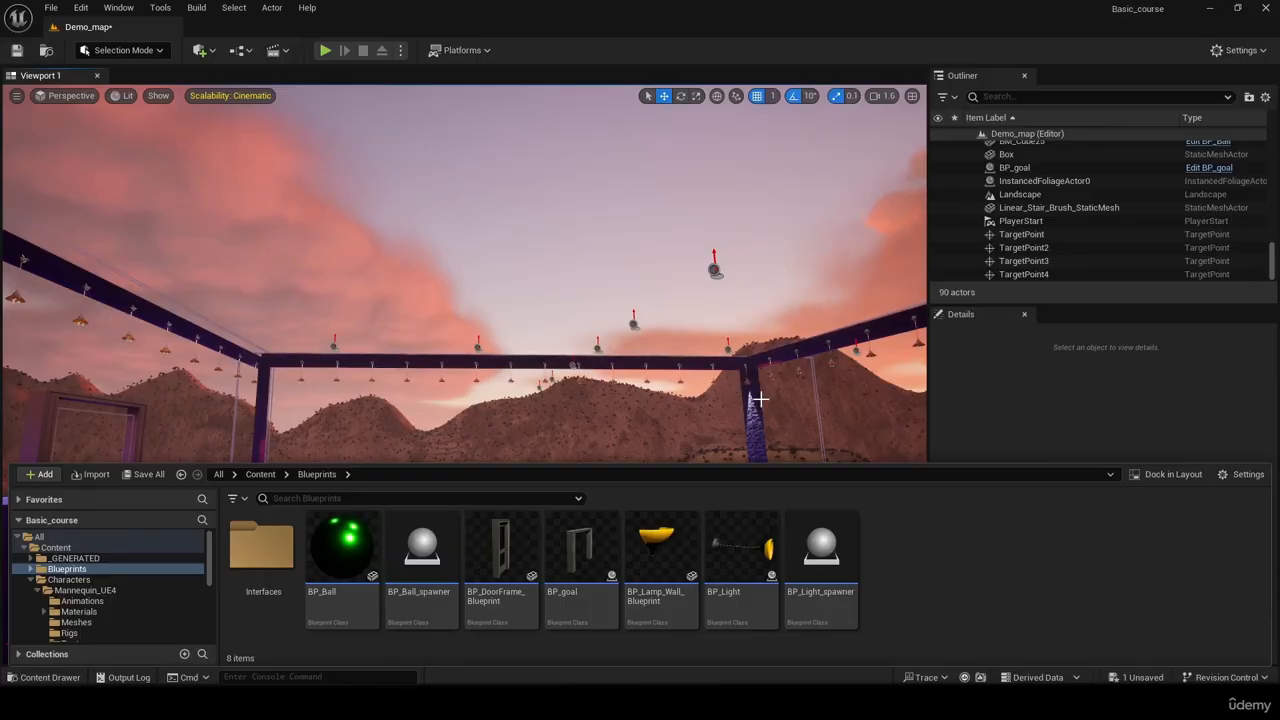
# Select the Box arena mesh and examine the arena's floor, walls, spawners and goals from several angles.
pyautogui.press('w')
pyautogui.moveTo(564, 370); pyautogui.dragTo(573, 341, button='right')
pyautogui.press('s')
pyautogui.press('w')
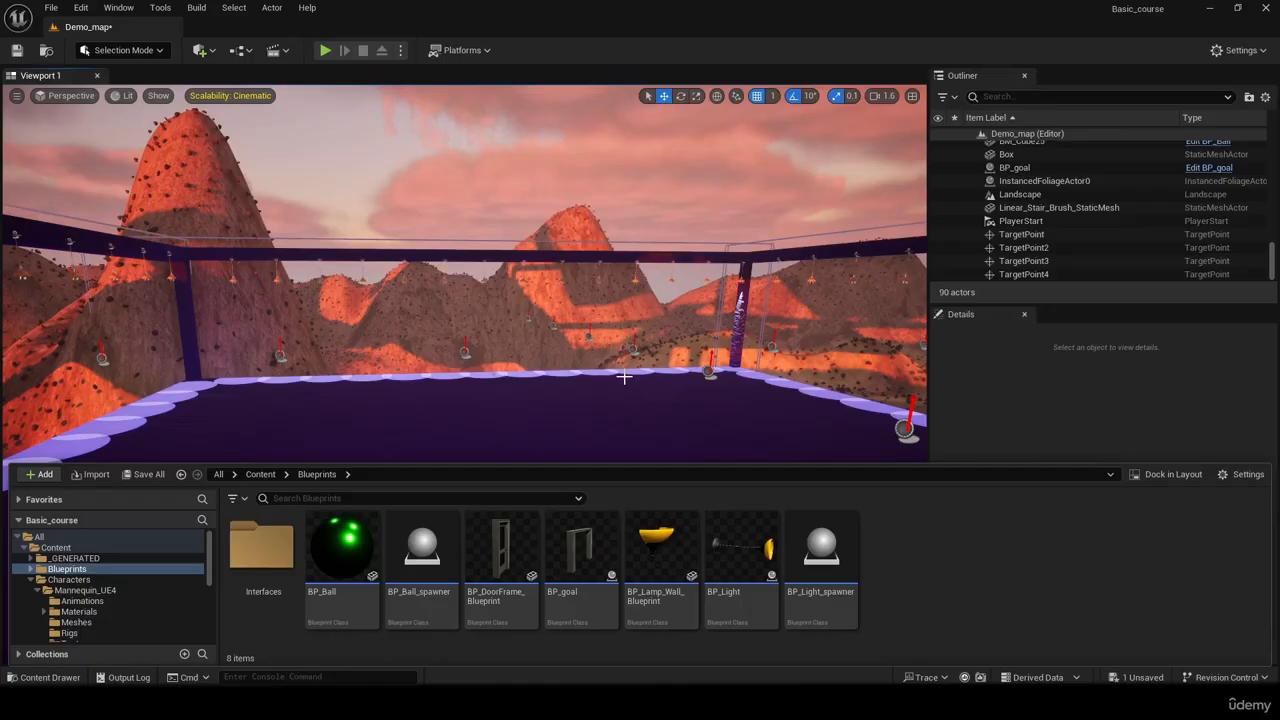
pyautogui.click(706, 403)
pyautogui.press('f')
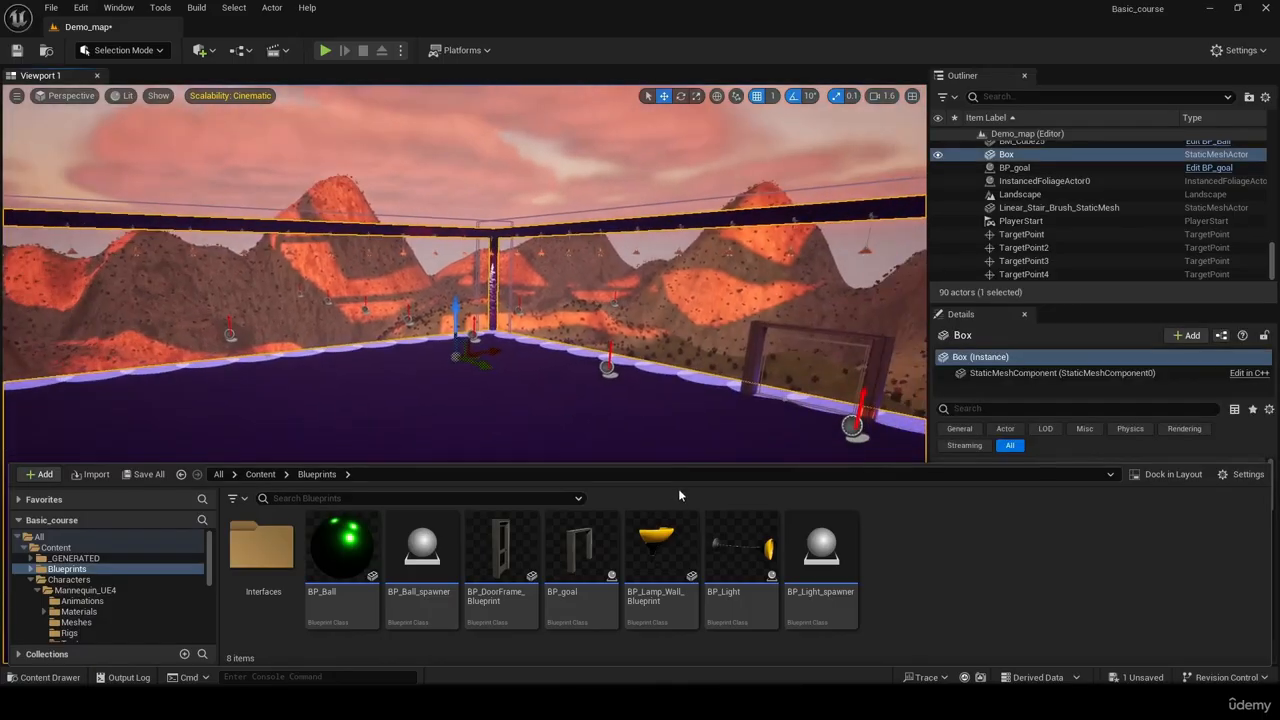
pyautogui.moveTo(690, 465); pyautogui.dragTo(720, 526)
pyautogui.moveTo(611, 389); pyautogui.dragTo(622, 424, button='right')
pyautogui.press('w')
pyautogui.press('w')
pyautogui.press('d')
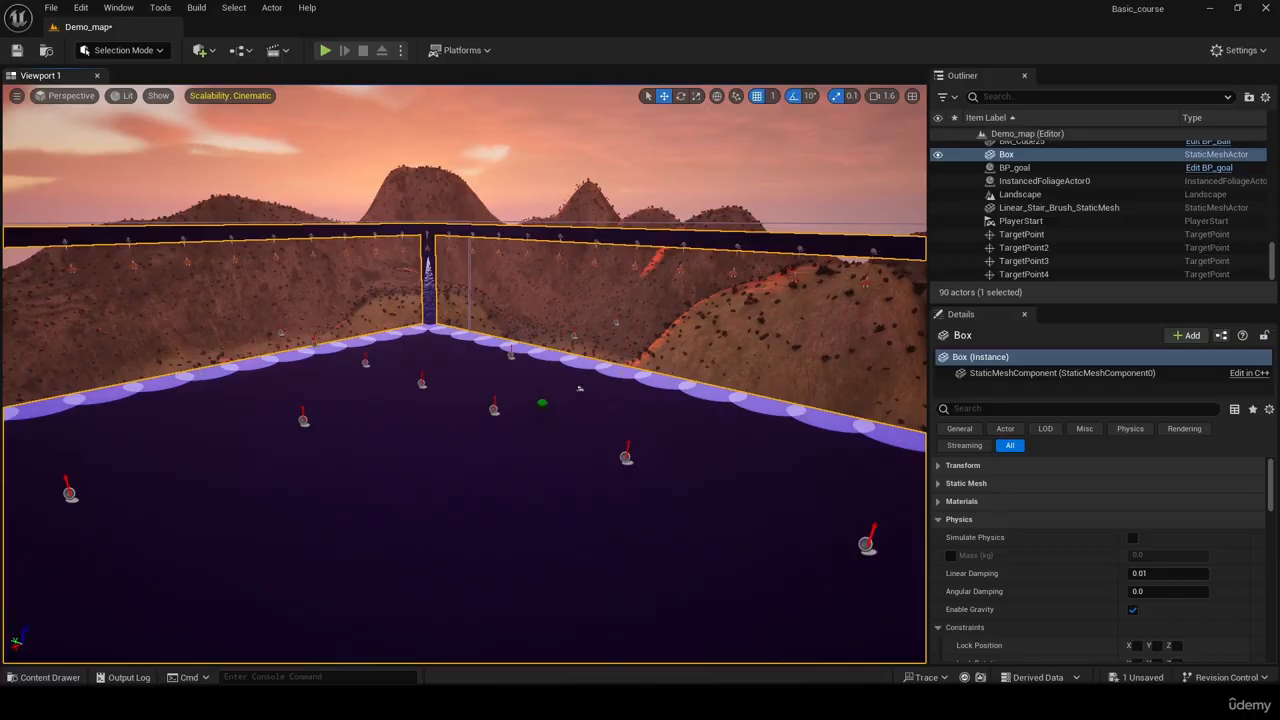
pyautogui.moveTo(622, 424); pyautogui.dragTo(720, 385, button='right')
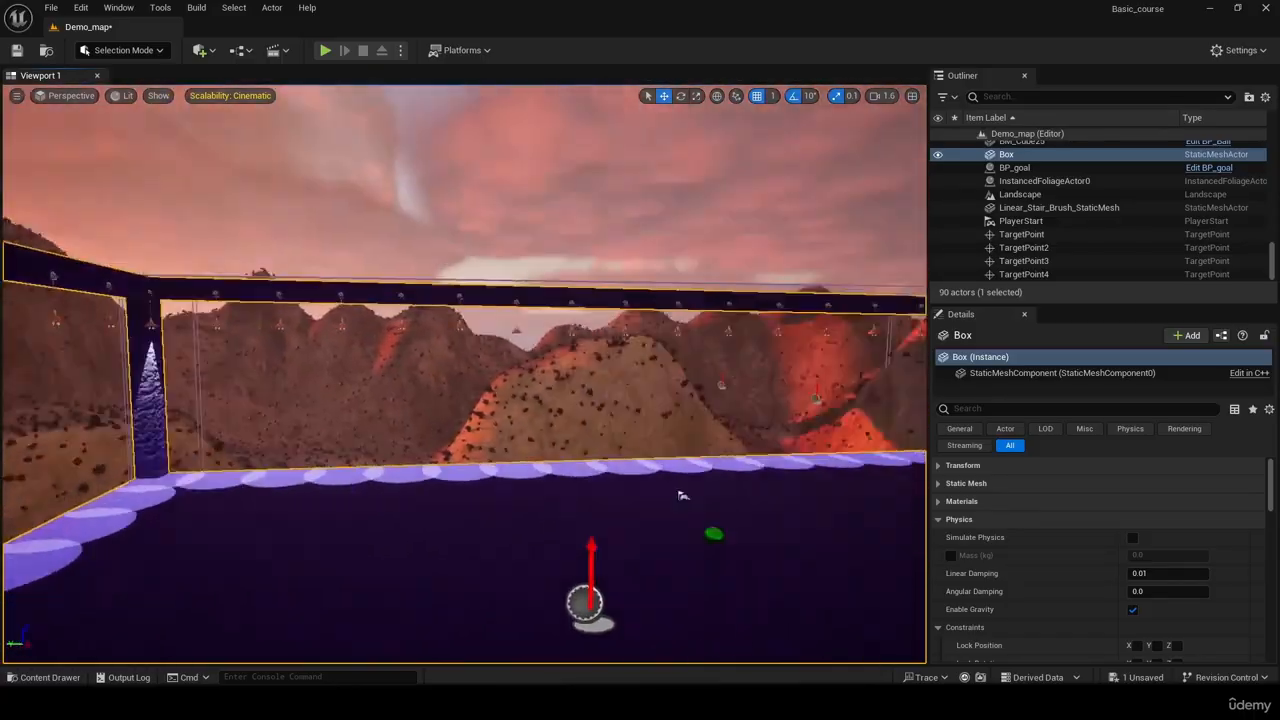
pyautogui.moveTo(683, 495); pyautogui.dragTo(250, 560, button='right')
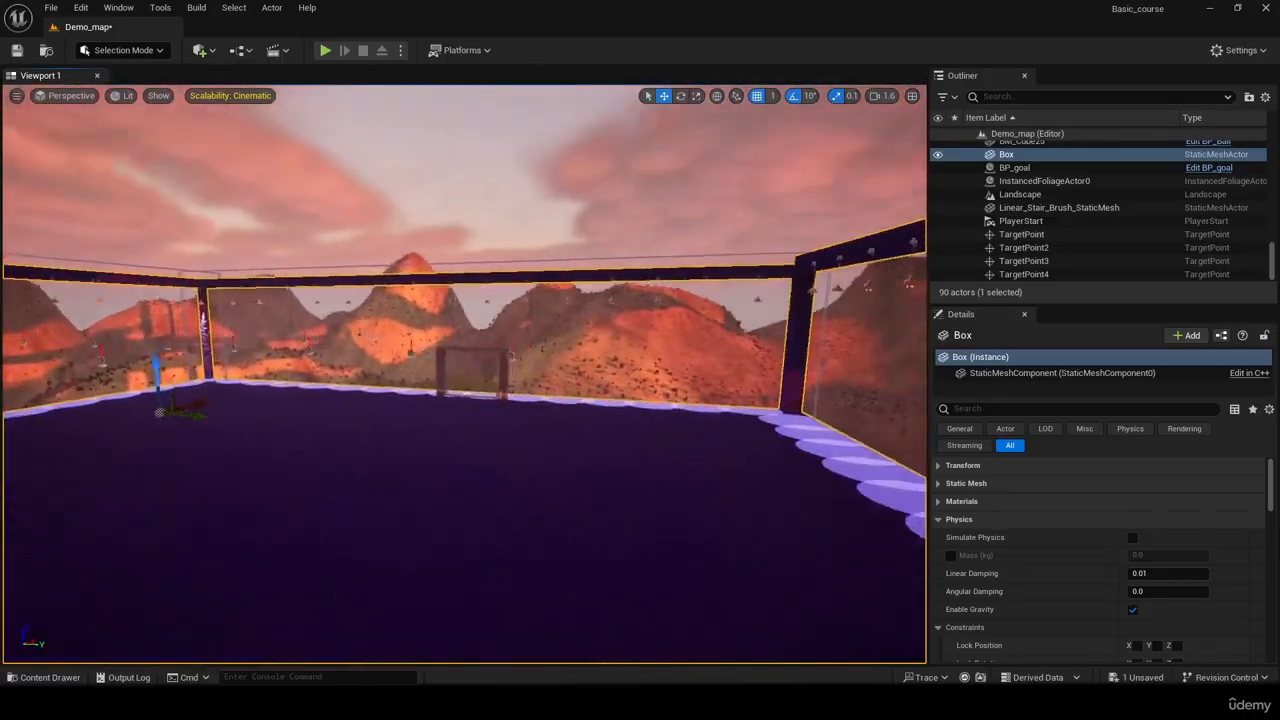
pyautogui.moveTo(462, 420); pyautogui.dragTo(140, 400, button='right')
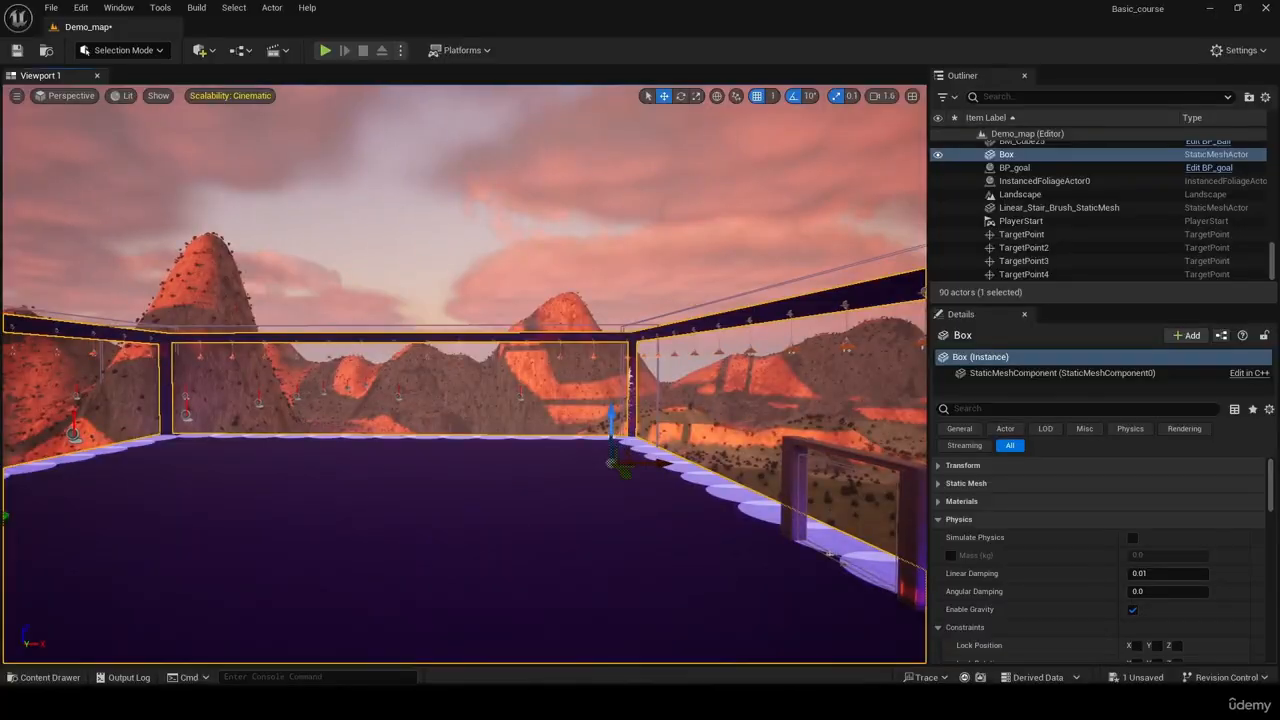
# Run the pending autosave immediately instead of waiting for its countdown.
pyautogui.moveTo(620, 420); pyautogui.dragTo(50, 372, button='right')
pyautogui.press('w')
pyautogui.press('s')
pyautogui.press('w')
pyautogui.press('d')
pyautogui.moveTo(584, 382); pyautogui.dragTo(586, 382, button='right')
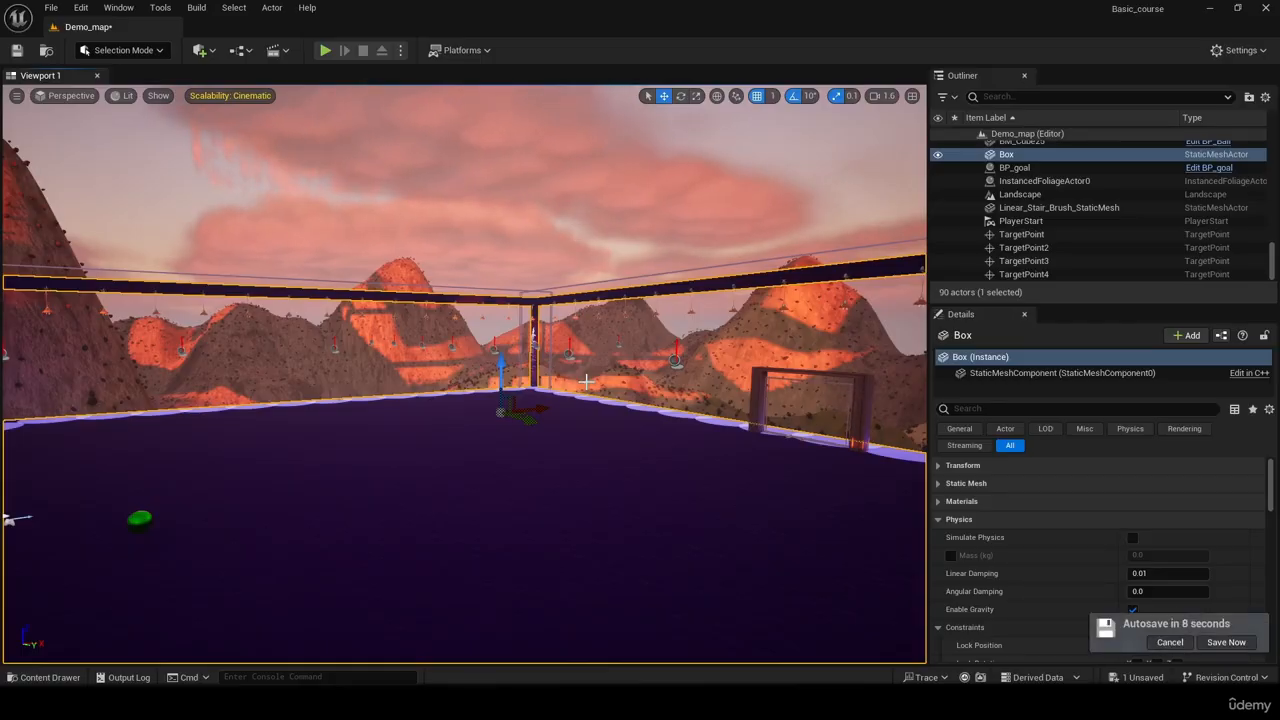
pyautogui.click(1226, 642)
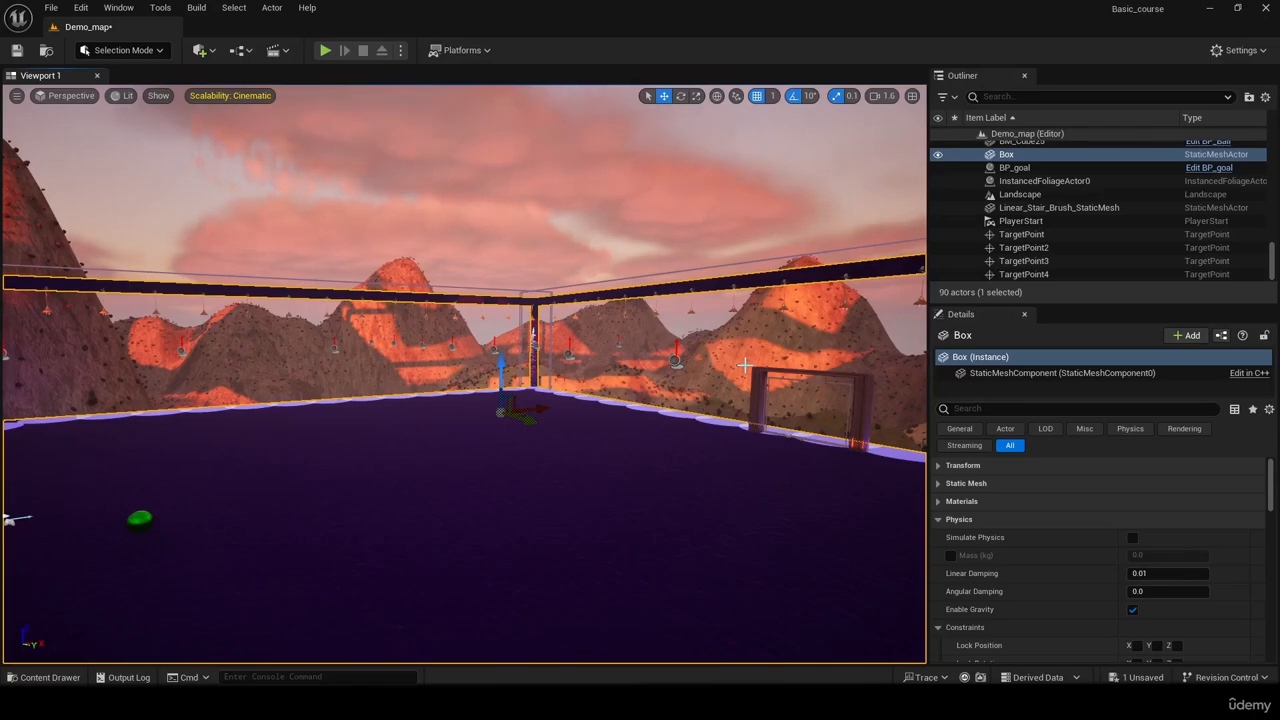
# Examine the arena's wall lamps, target points and goal from around and above, selecting the wall lamp BP_Lamp_Wall_Blueprint19.
pyautogui.moveTo(377, 289); pyautogui.dragTo(545, 262, button='right')
pyautogui.press('w')
pyautogui.click(420, 212)
pyautogui.press('w')
pyautogui.moveTo(420, 212); pyautogui.dragTo(800, 160, button='right')
pyautogui.press('a')
pyautogui.press('a')
pyautogui.moveTo(865, 564); pyautogui.dragTo(919, 581, button='right')
pyautogui.press('s')
pyautogui.press('w')
pyautogui.moveTo(464, 374); pyautogui.dragTo(520, 345, button='right')
pyautogui.press('w')
pyautogui.press('w')
pyautogui.press('a')
pyautogui.press('w')
pyautogui.press('w')
pyautogui.moveTo(901, 496); pyautogui.dragTo(920, 450, button='right')
pyautogui.press('w')
pyautogui.press('w')
pyautogui.moveTo(464, 374); pyautogui.dragTo(530, 420, button='right')
pyautogui.press('s')
pyautogui.press('w')
pyautogui.press('s')
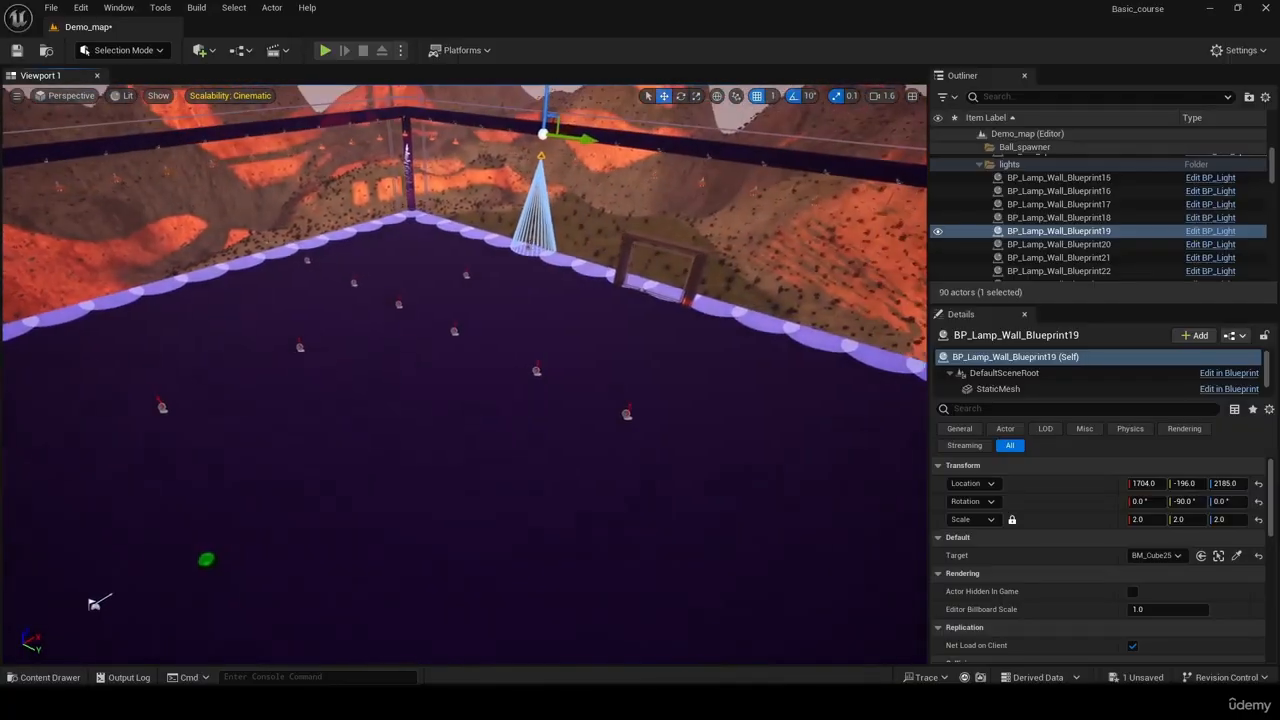
pyautogui.press('w')
pyautogui.moveTo(323, 114); pyautogui.dragTo(323, 114, button='right')
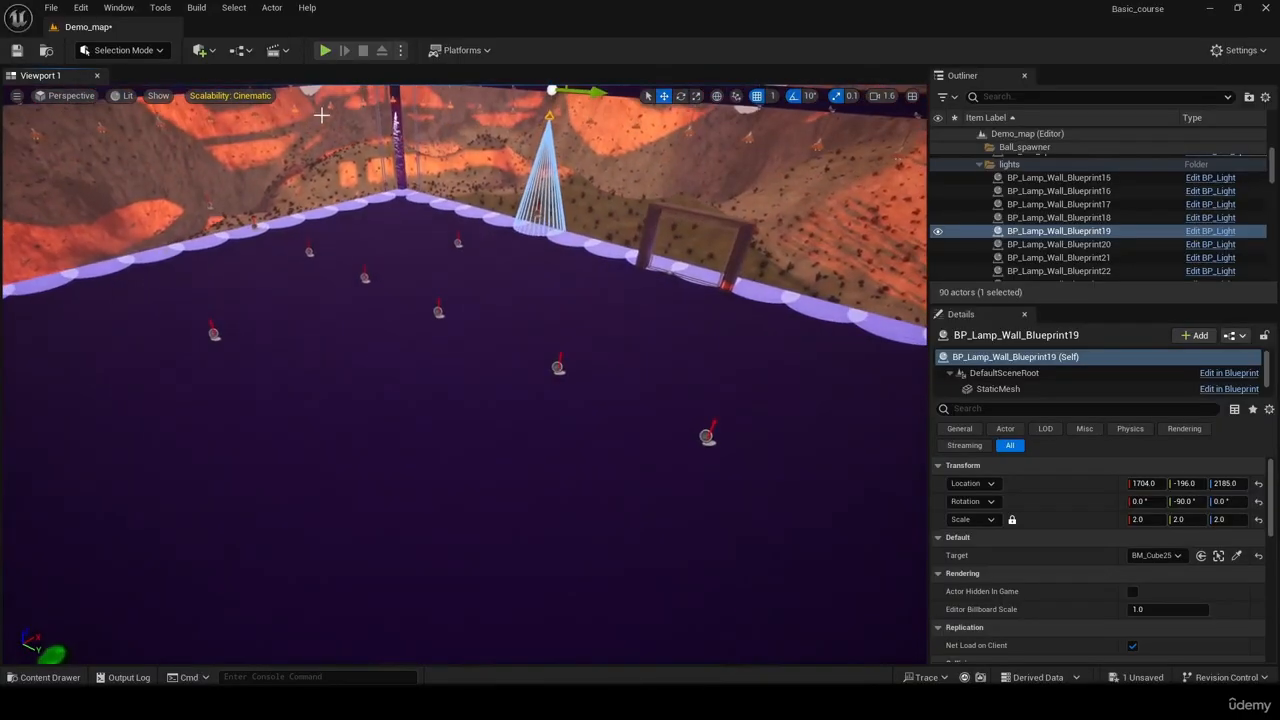
# Play Demo_map in the viewport and run the character into the green ball, past the goal post and among the spawned balls.
pyautogui.click(348, 117)
pyautogui.press('w')
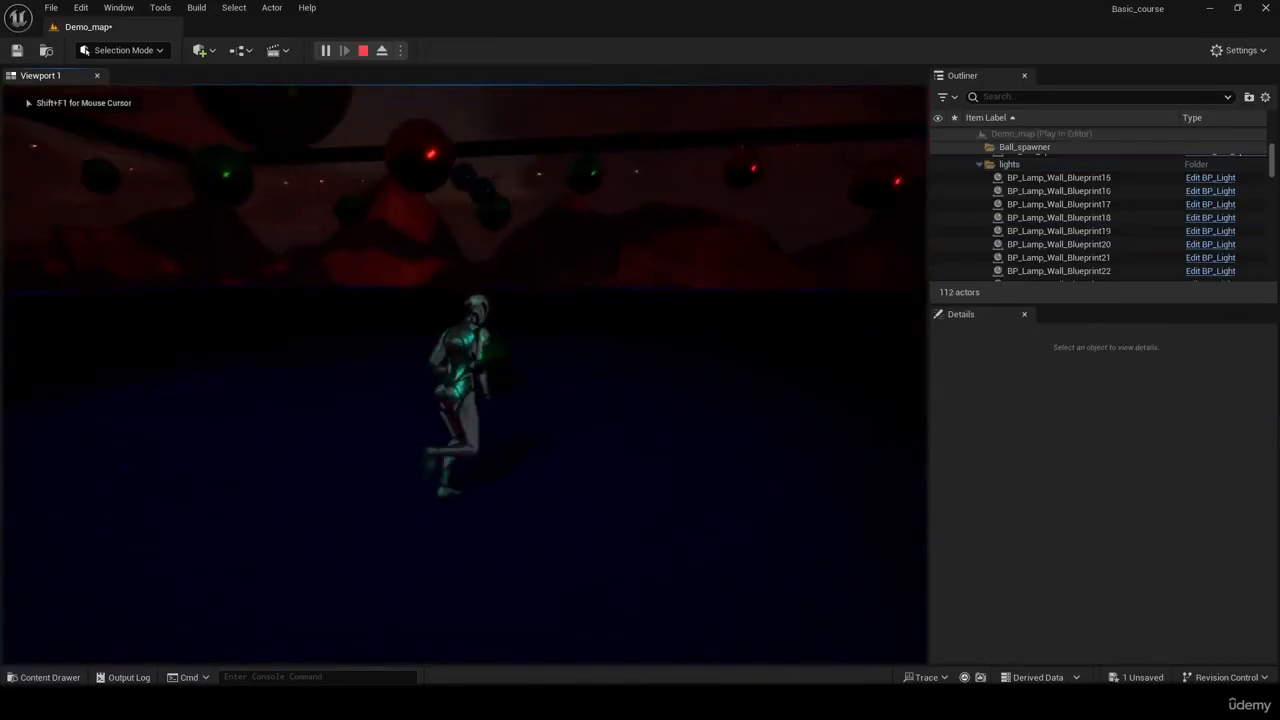
pyautogui.press('w')
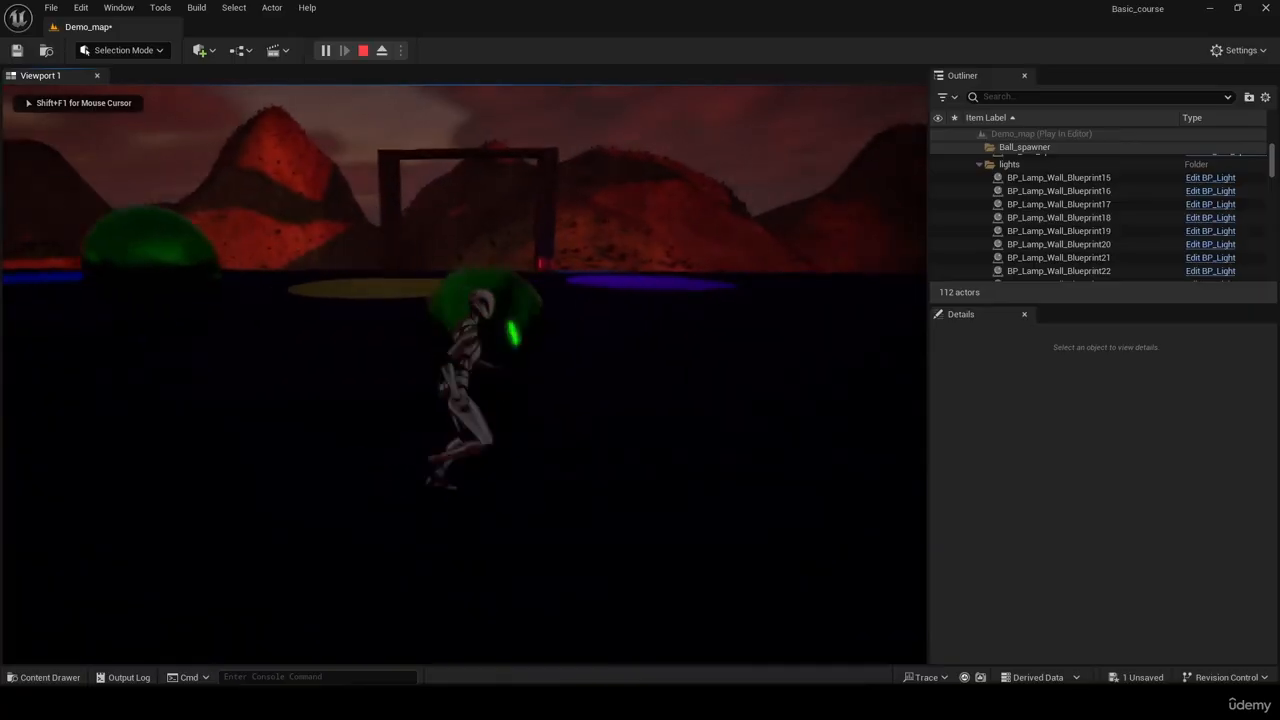
pyautogui.press('w')
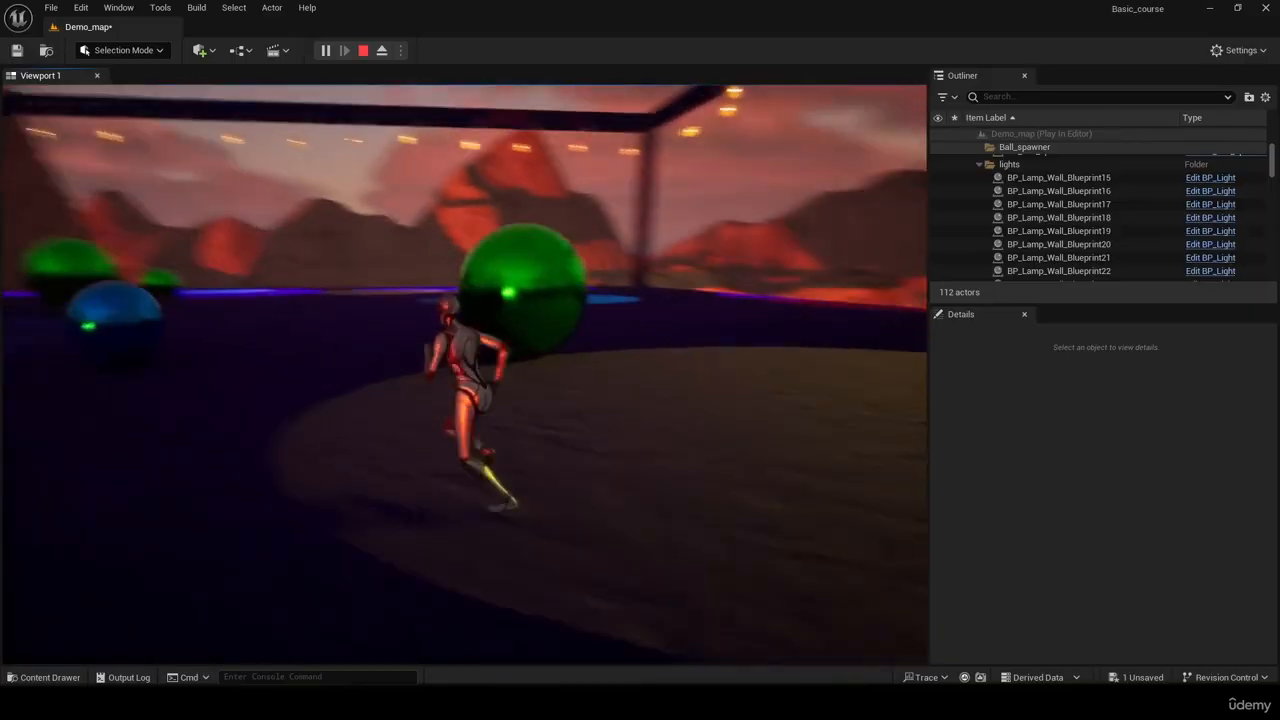
pyautogui.press('w')
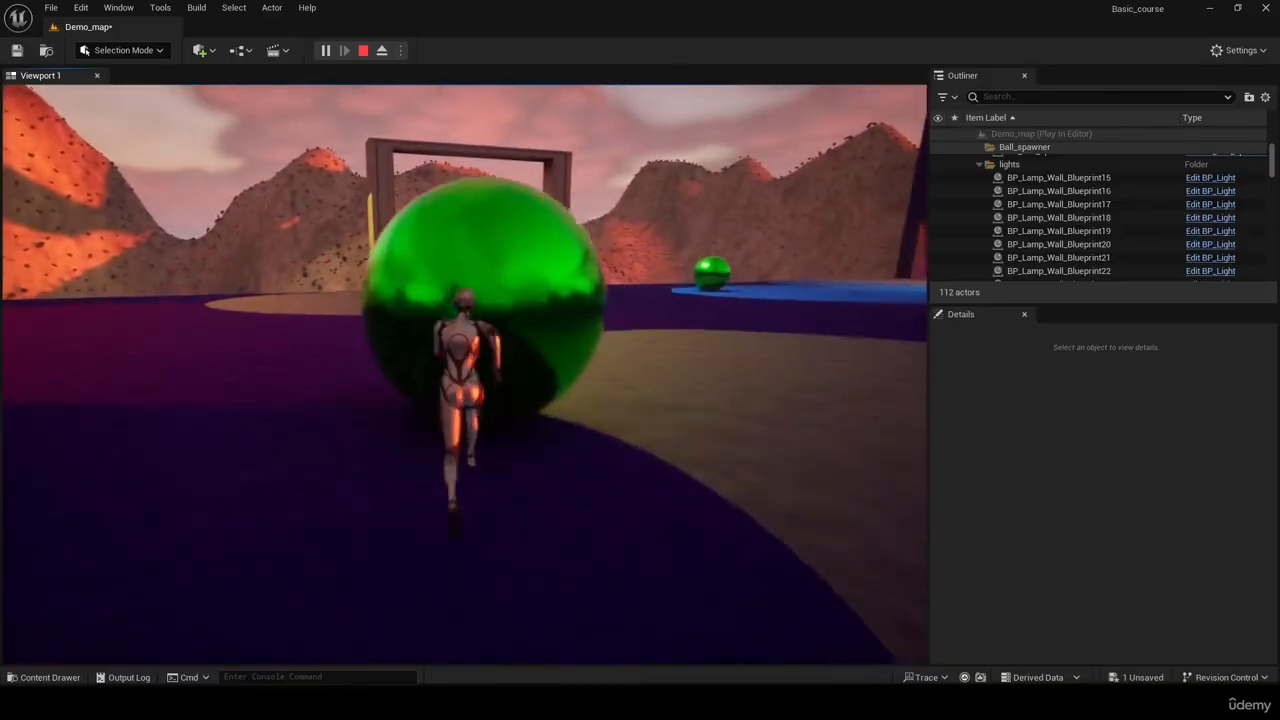
pyautogui.press('w')
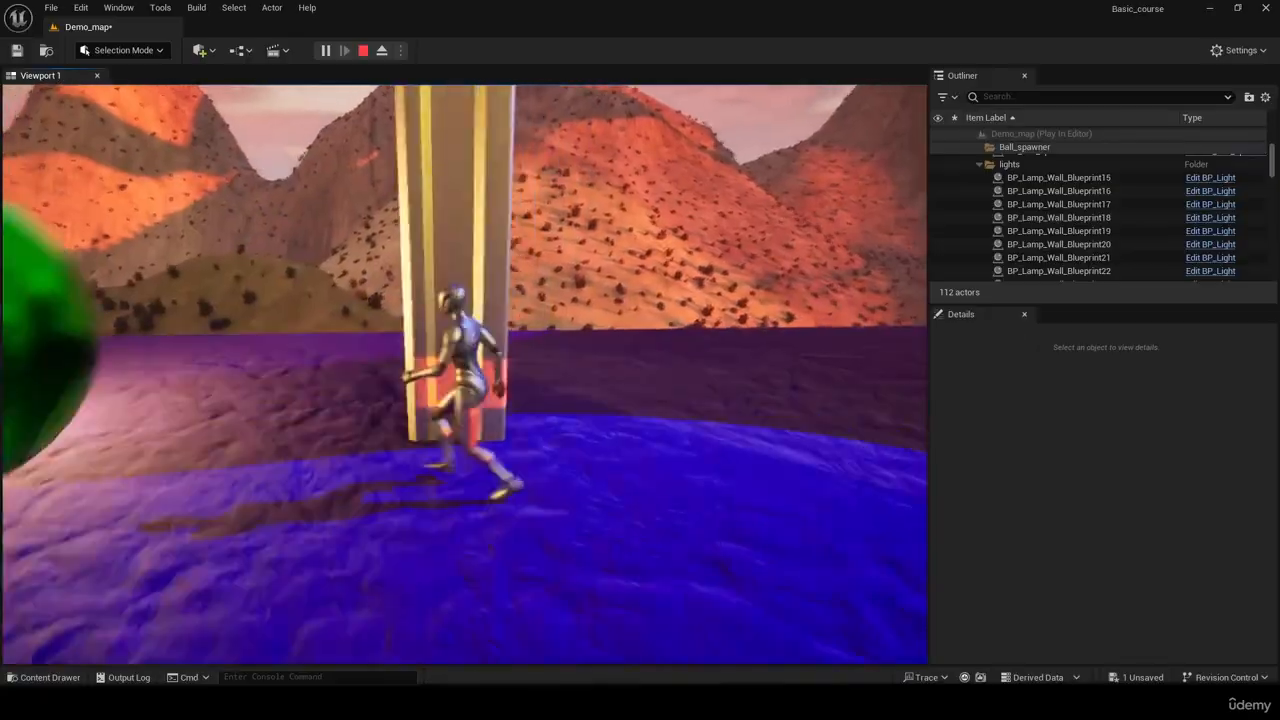
pyautogui.press('w')
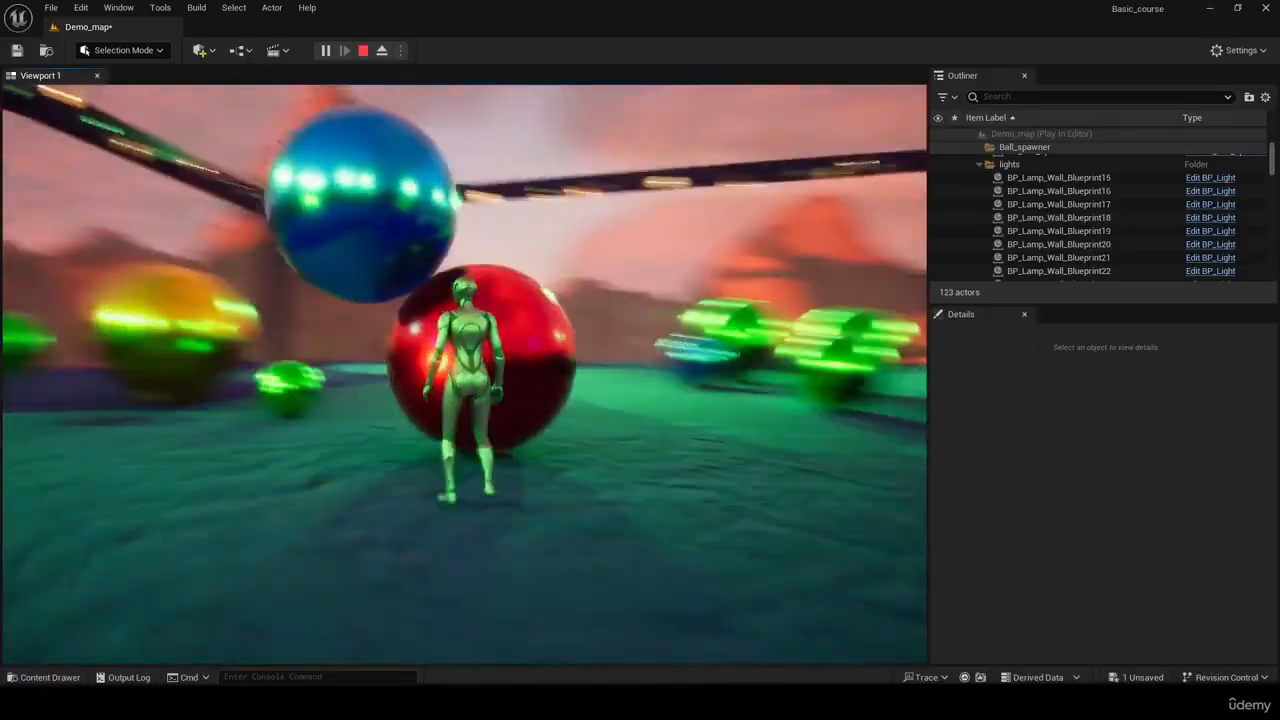
pyautogui.press('w')
pyautogui.press('space')
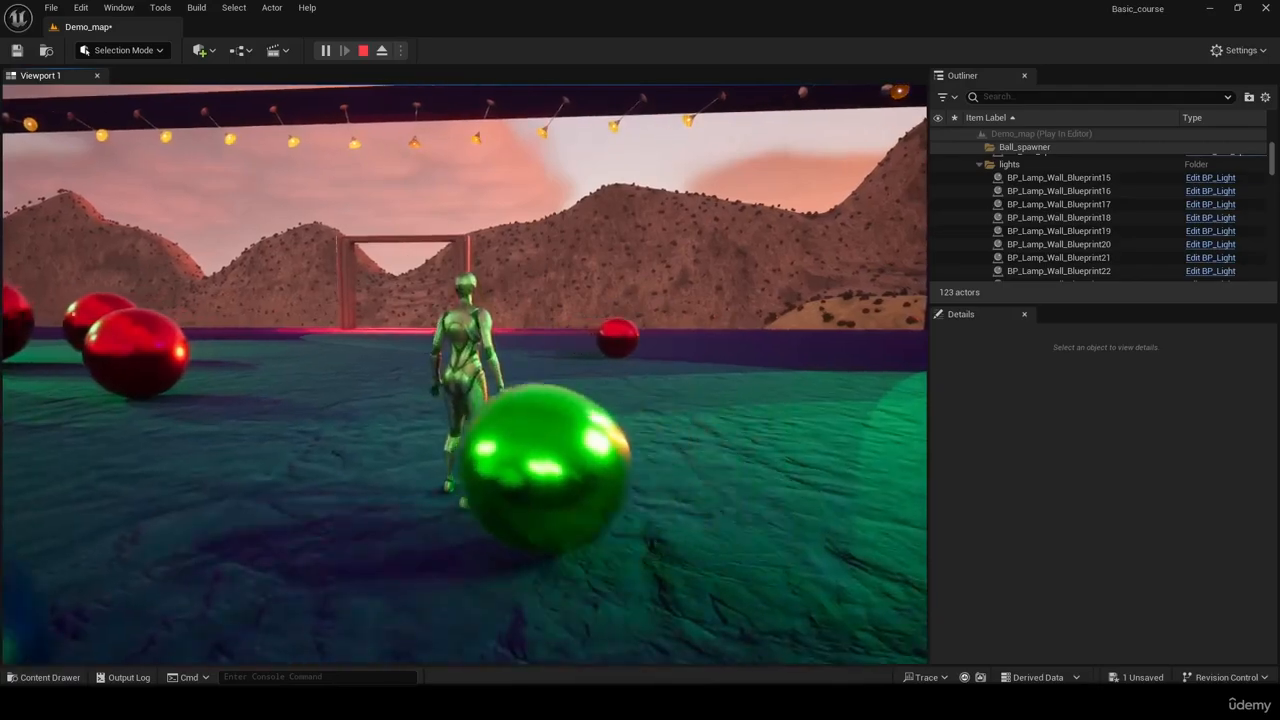
# Push the golden and red balls toward the goal with the character, run and jump around the arena, and stop playing.
pyautogui.press('w')
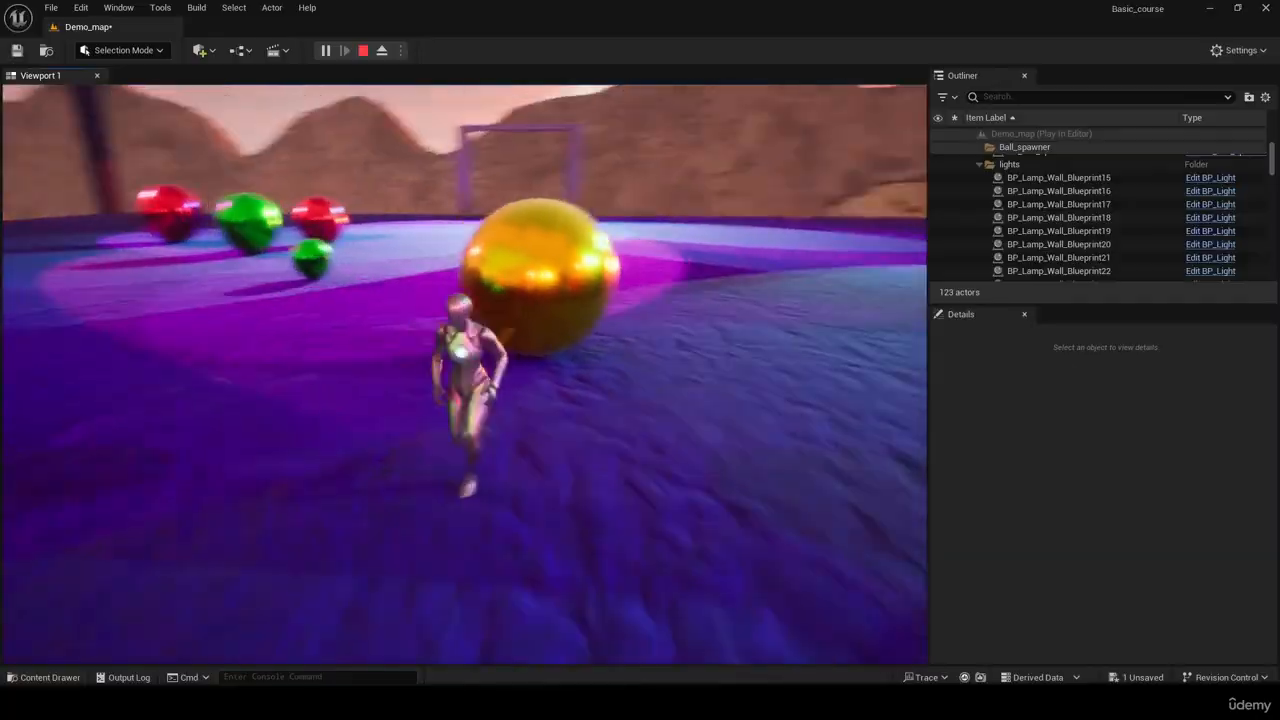
pyautogui.press('w')
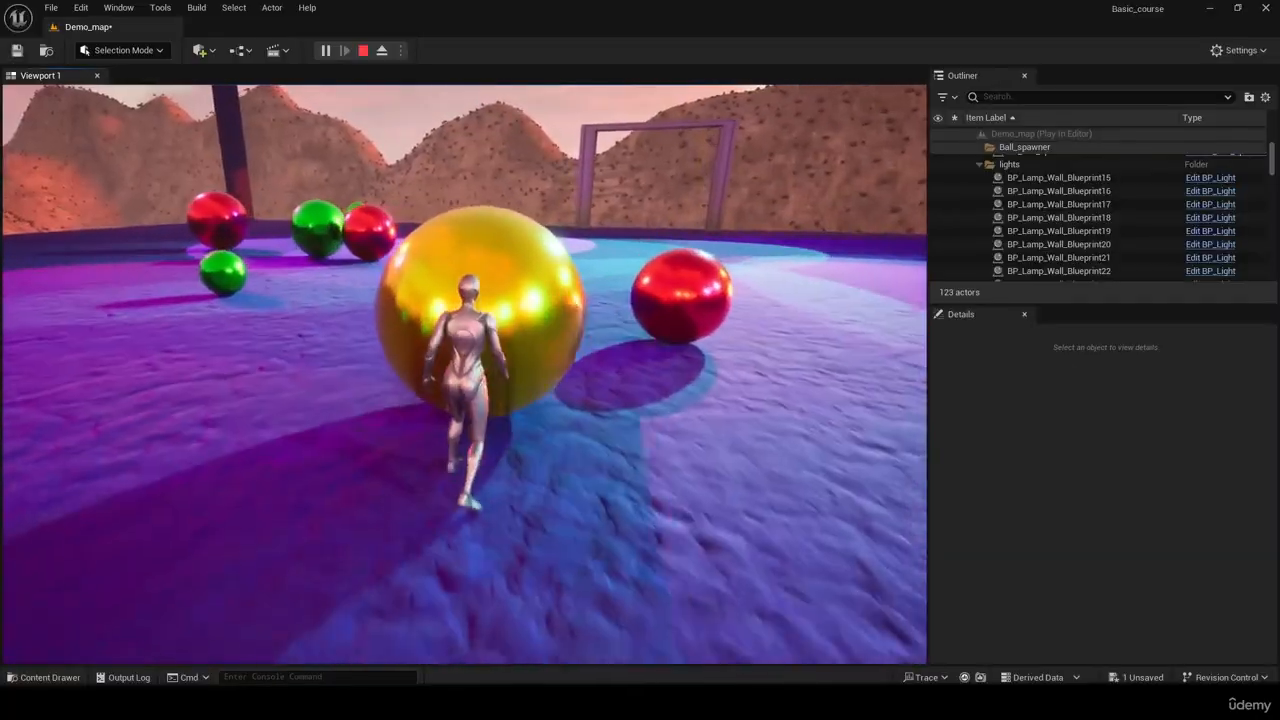
pyautogui.press('w')
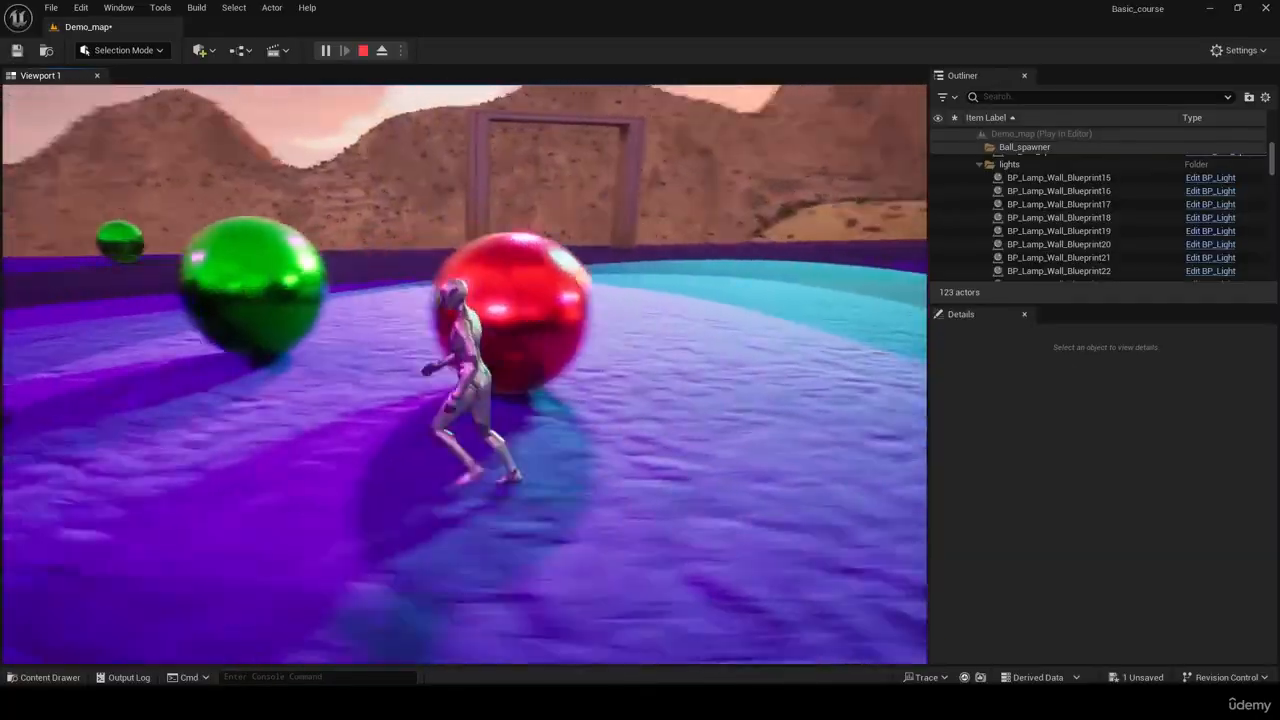
pyautogui.press('s')
pyautogui.press('w')
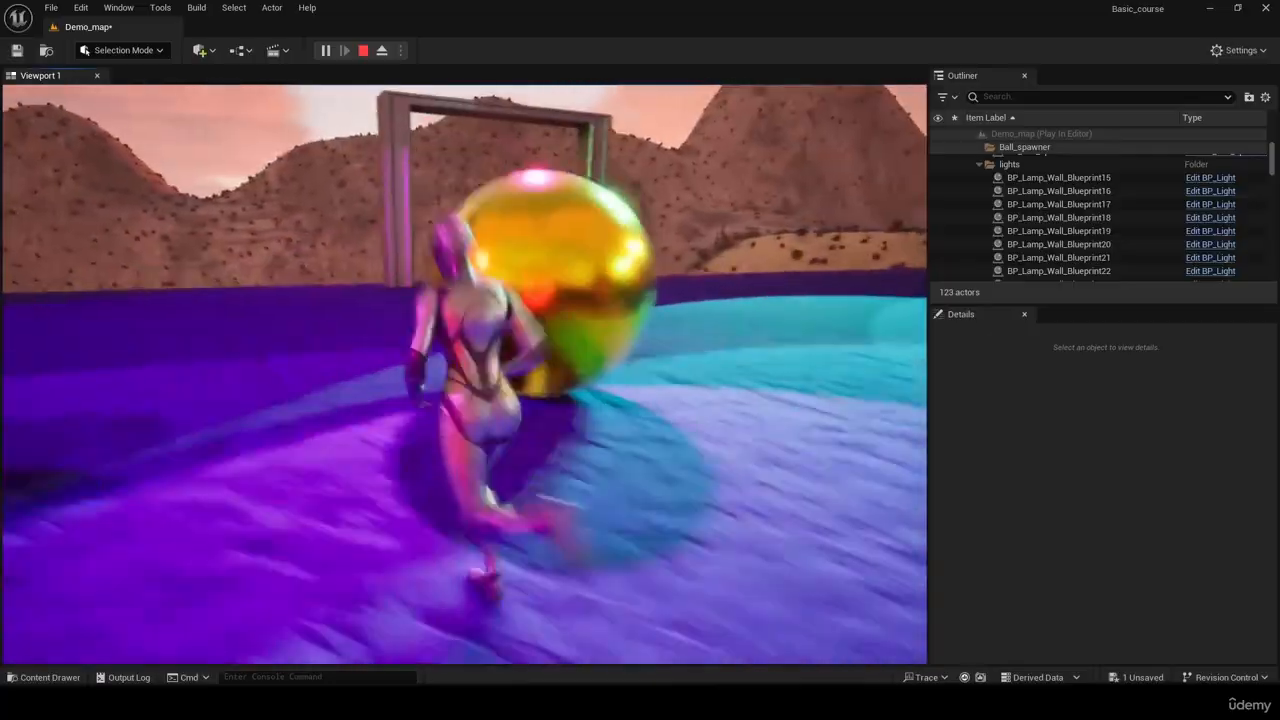
pyautogui.press('s')
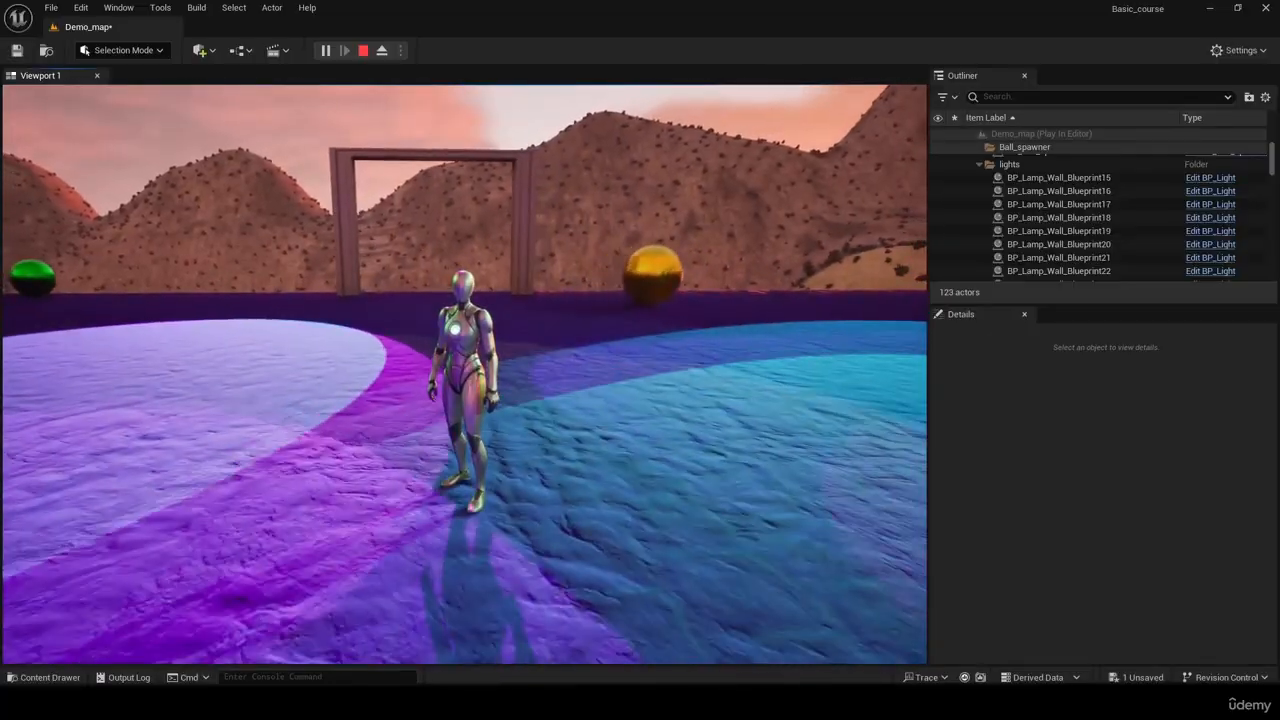
pyautogui.press('w')
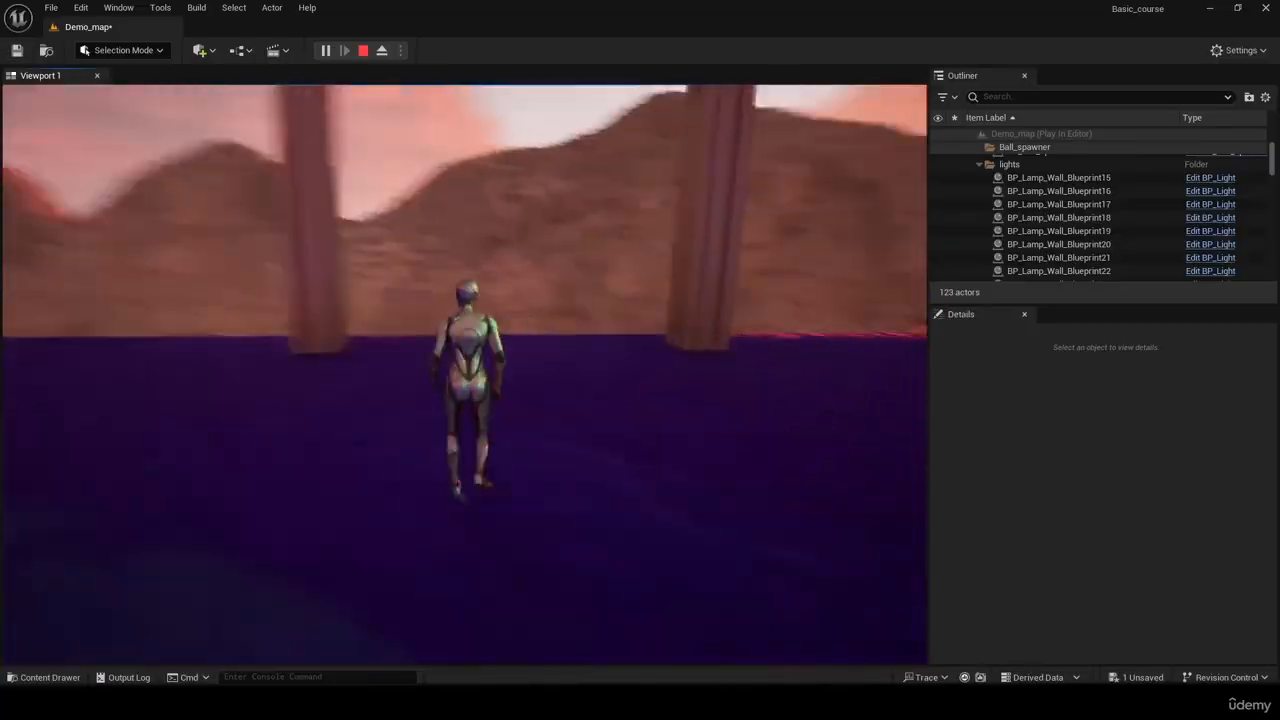
pyautogui.press('w')
pyautogui.press('space')
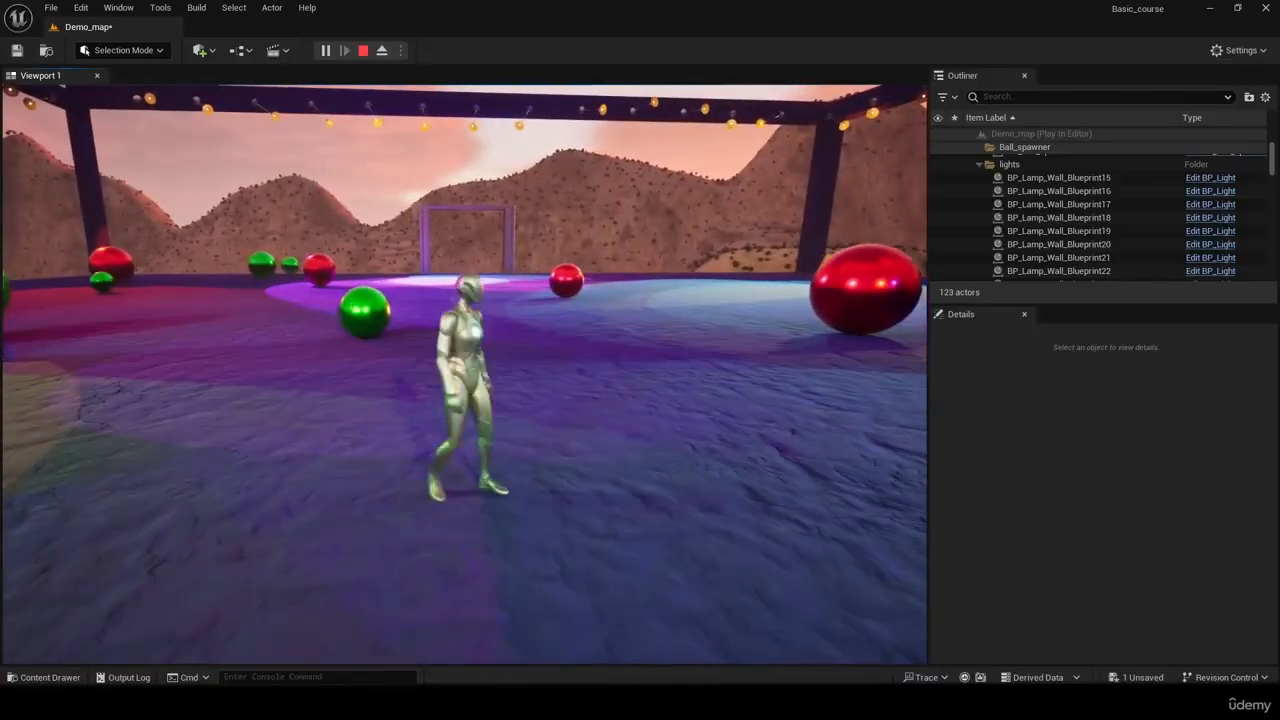
pyautogui.press('w')
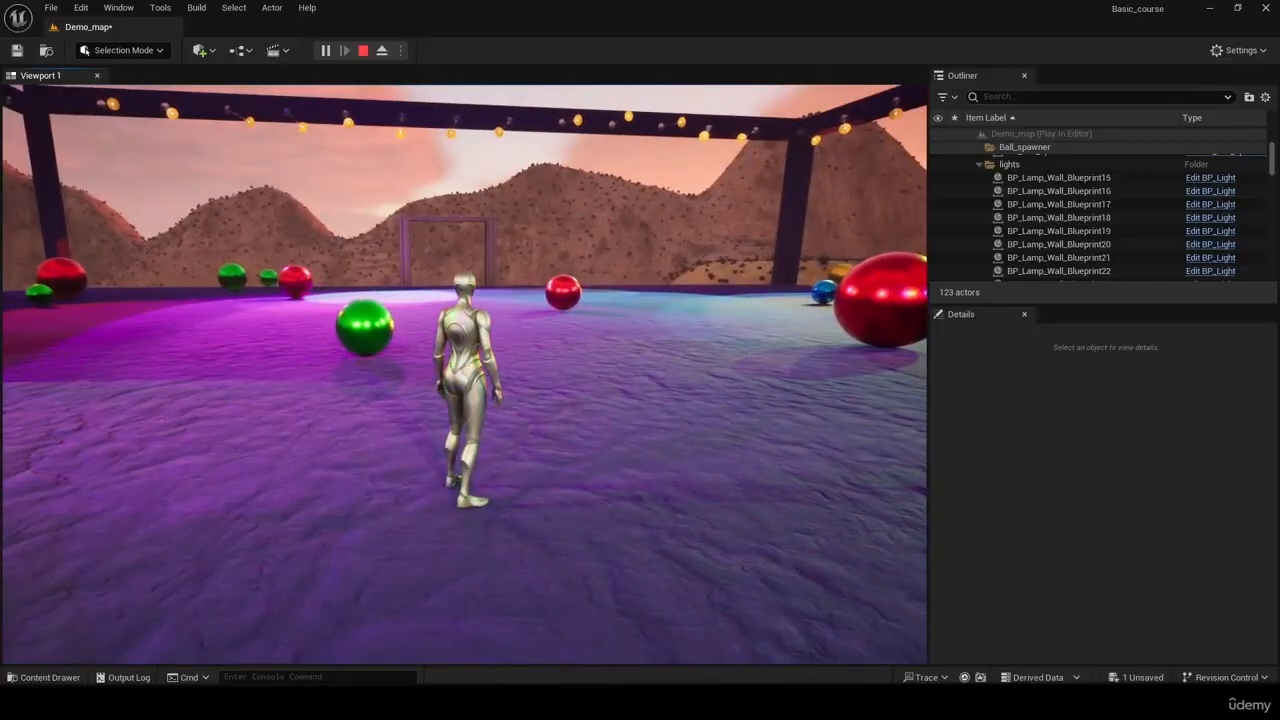
pyautogui.press('Escape')
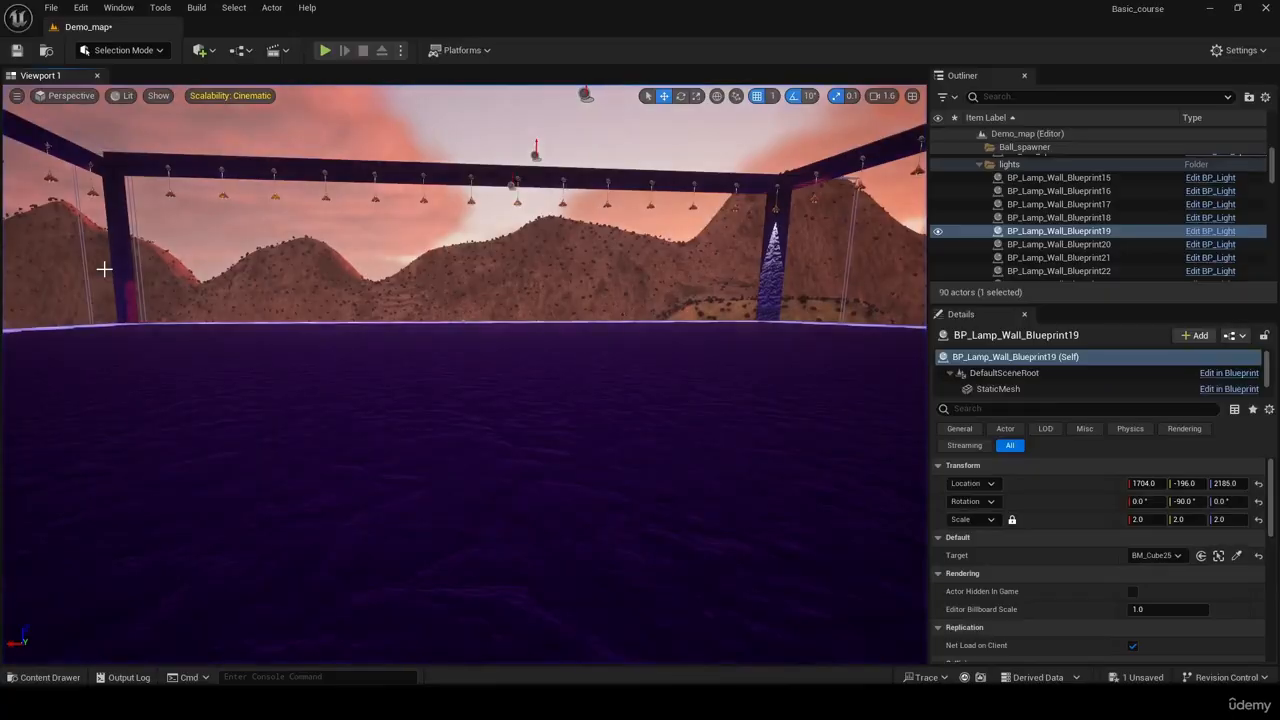
pyautogui.moveTo(291, 331); pyautogui.dragTo(900, 330, button='right')
pyautogui.press('w')
pyautogui.moveTo(465, 374); pyautogui.dragTo(672, 260, button='right')
pyautogui.click(313, 250)
pyautogui.click(526, 276)
pyautogui.press('a')
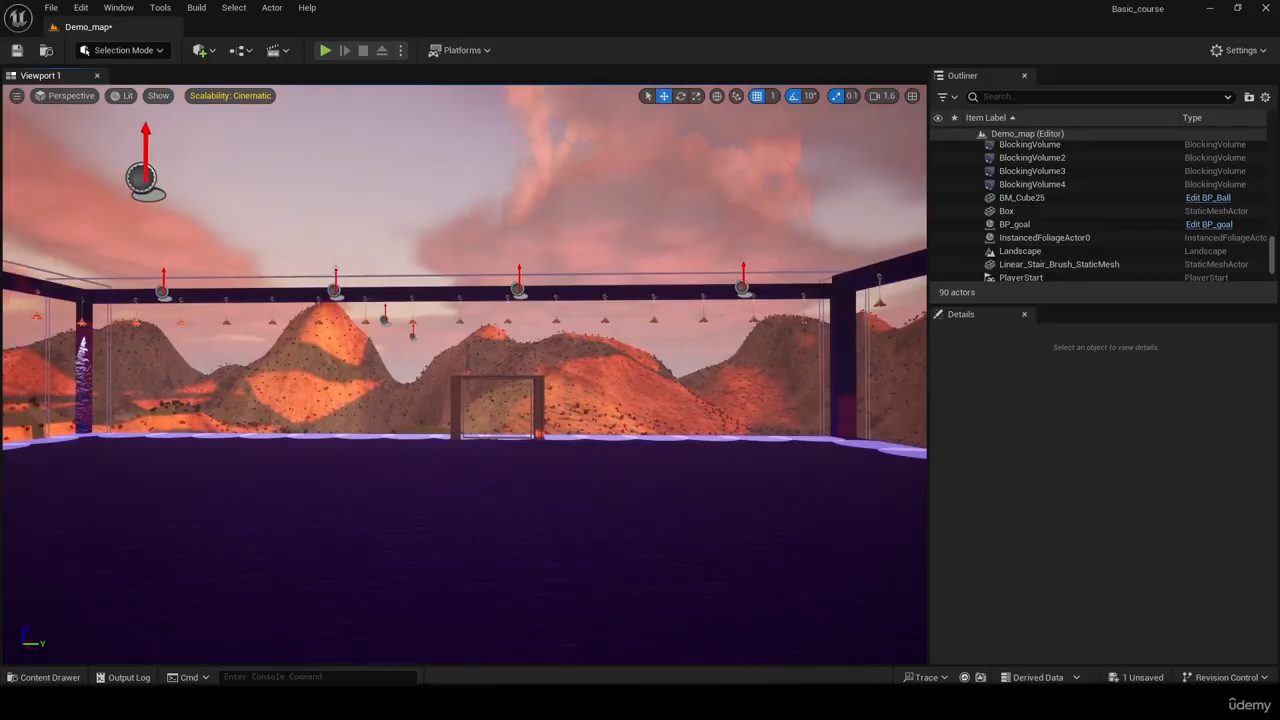